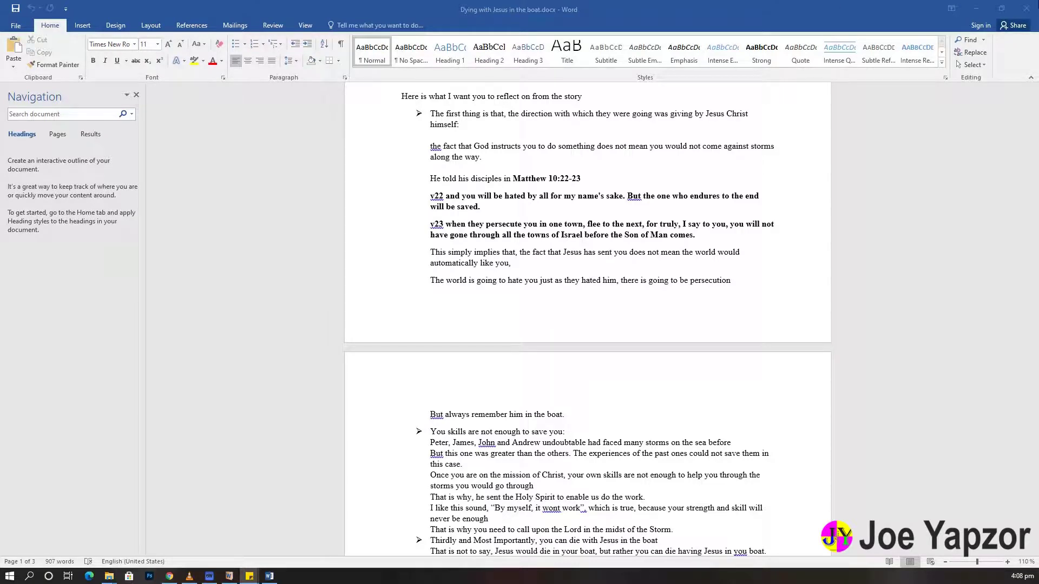
# Minimize the boat story document window to reveal the Windows desktop.
pyautogui.click(971, 8)
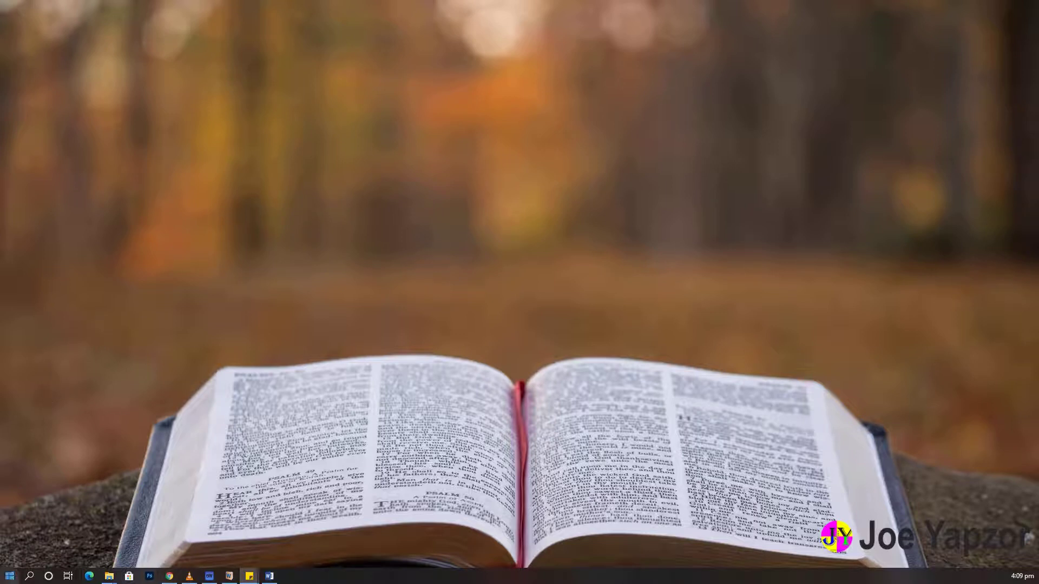
# Search for 'word' from the Start menu and launch Word 2016.
pyautogui.click(10, 576)
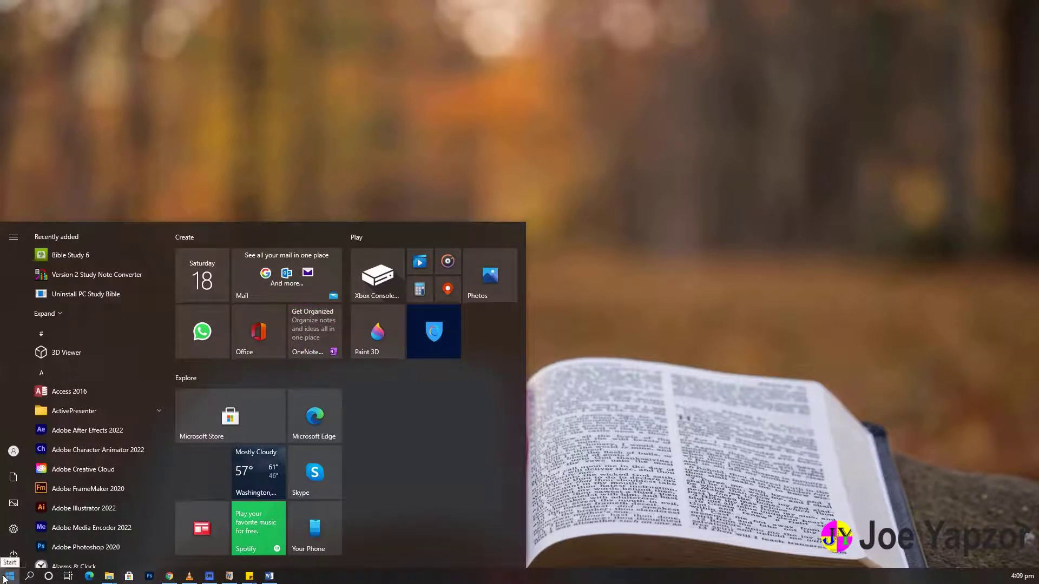
pyautogui.write('w')
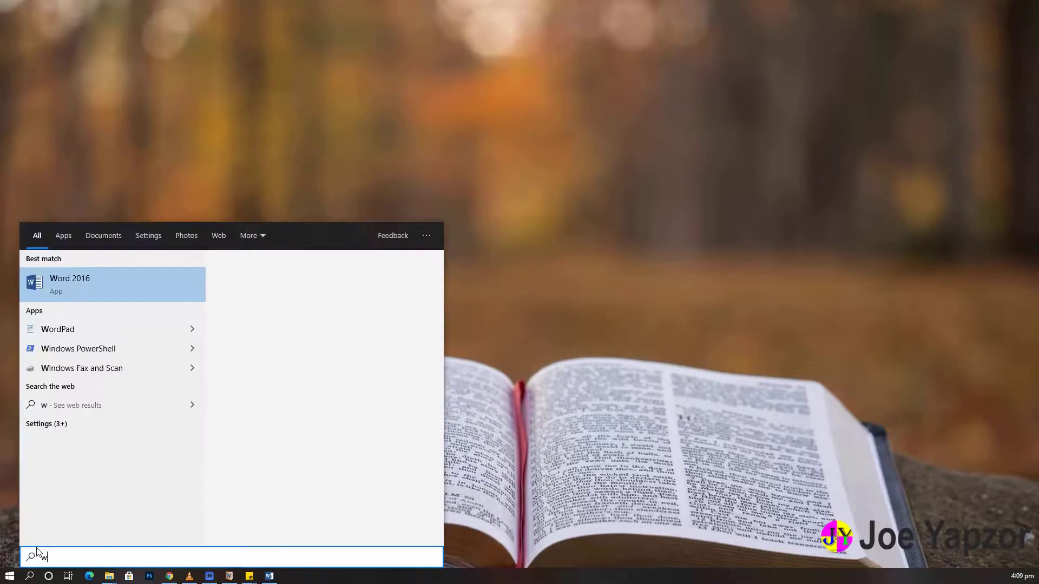
pyautogui.write('or')
pyautogui.write('ord')
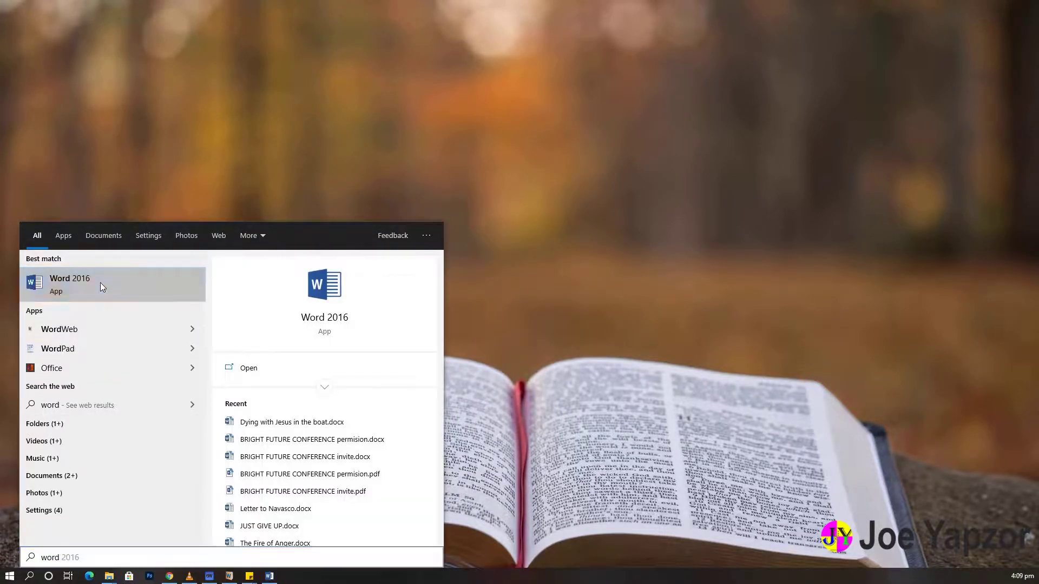
pyautogui.click(100, 284)
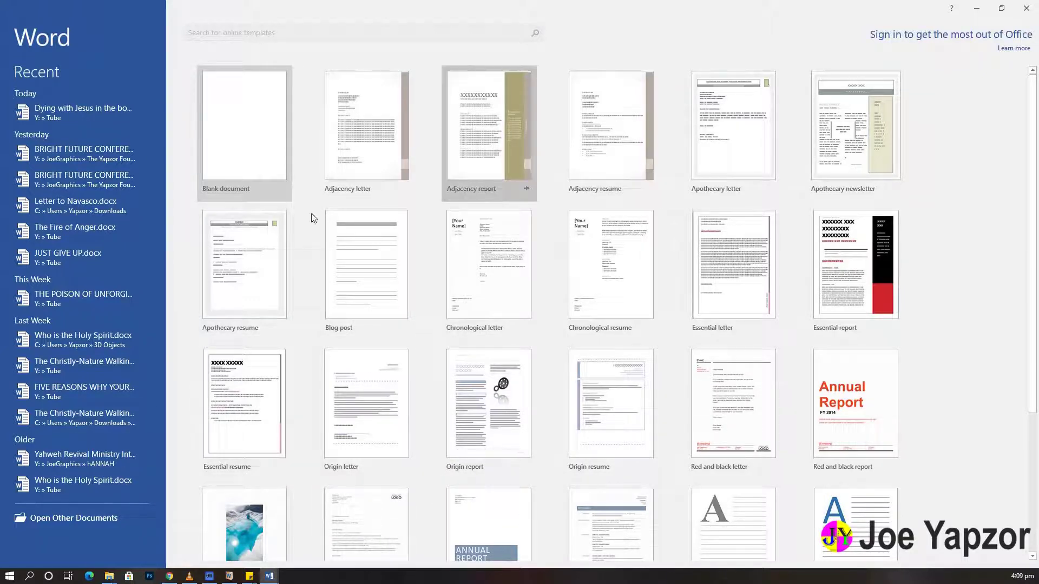
# Browse the template gallery and create a new document from the Origin report template.
pyautogui.scroll(-2, 392, 377)
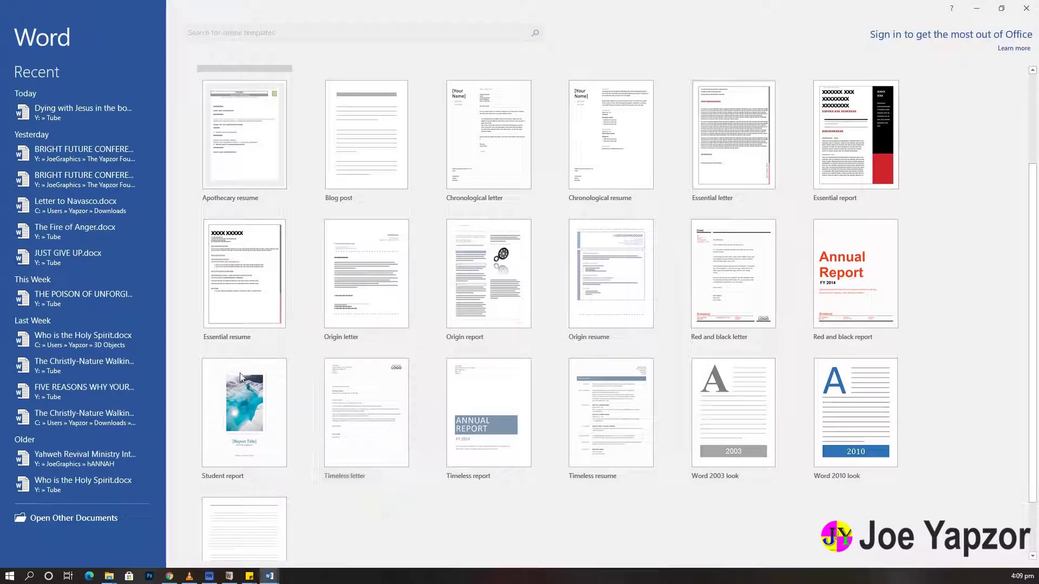
pyautogui.scroll(2, 536, 330)
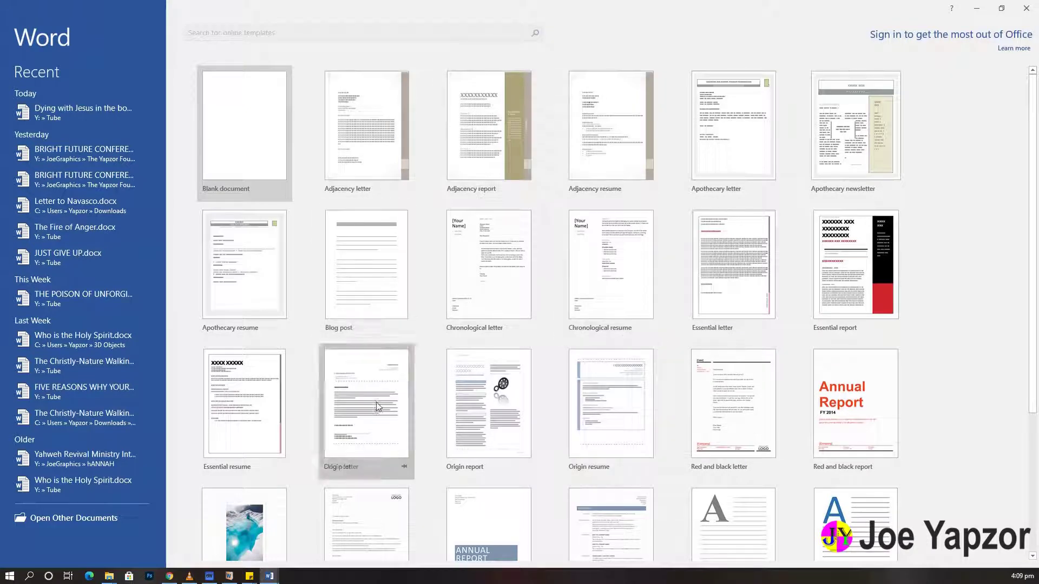
pyautogui.scroll(-2, 398, 493)
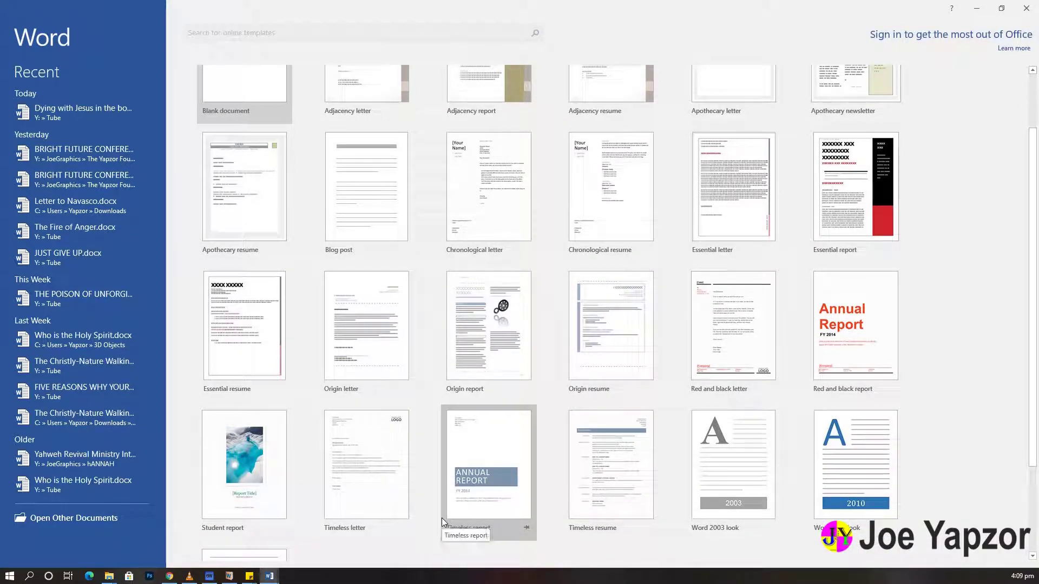
pyautogui.scroll(2, 473, 460)
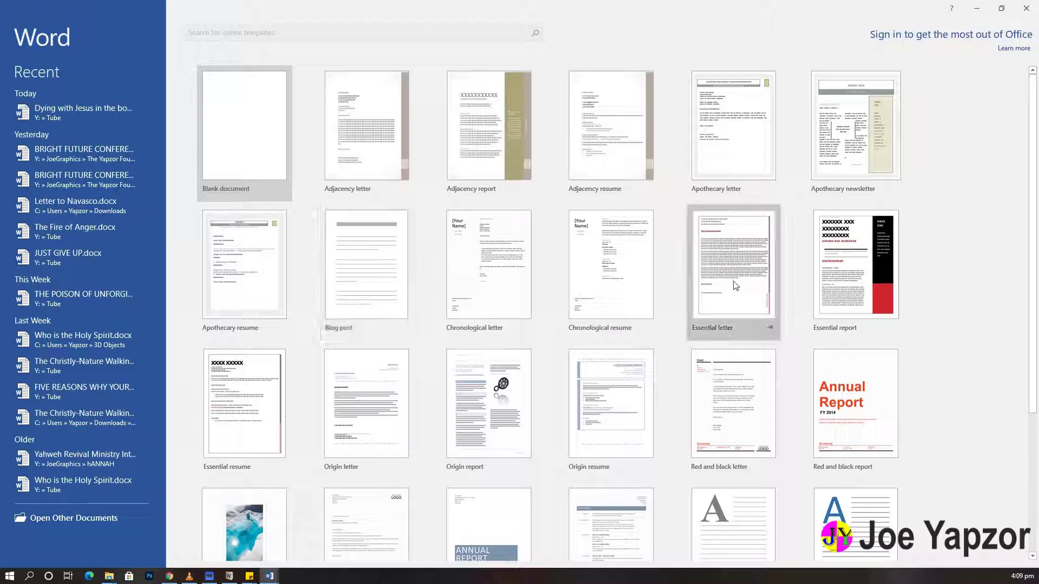
pyautogui.scroll(-1, 405, 396)
pyautogui.scroll(-2, 403, 395)
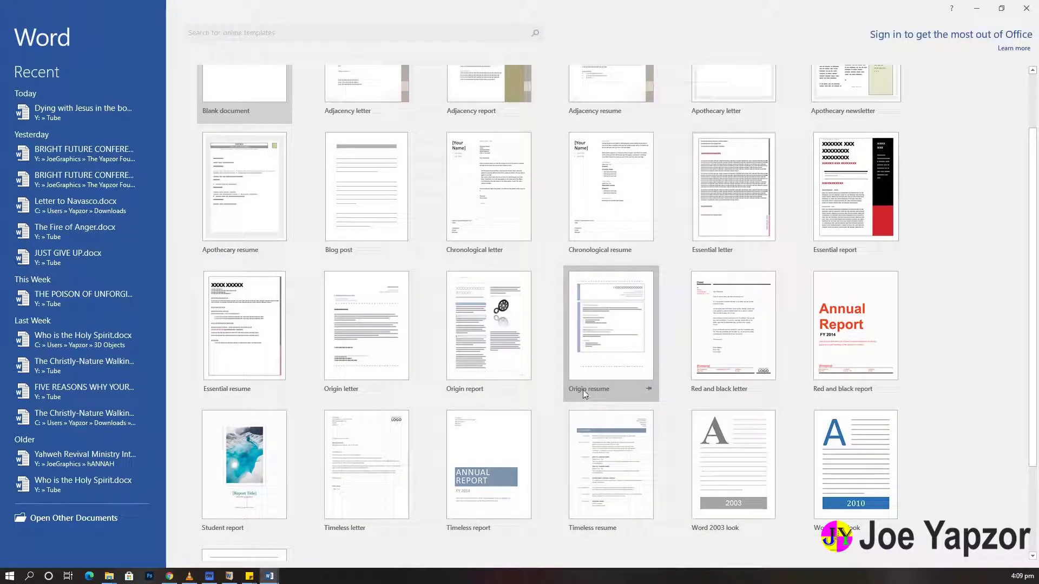
pyautogui.click(470, 318)
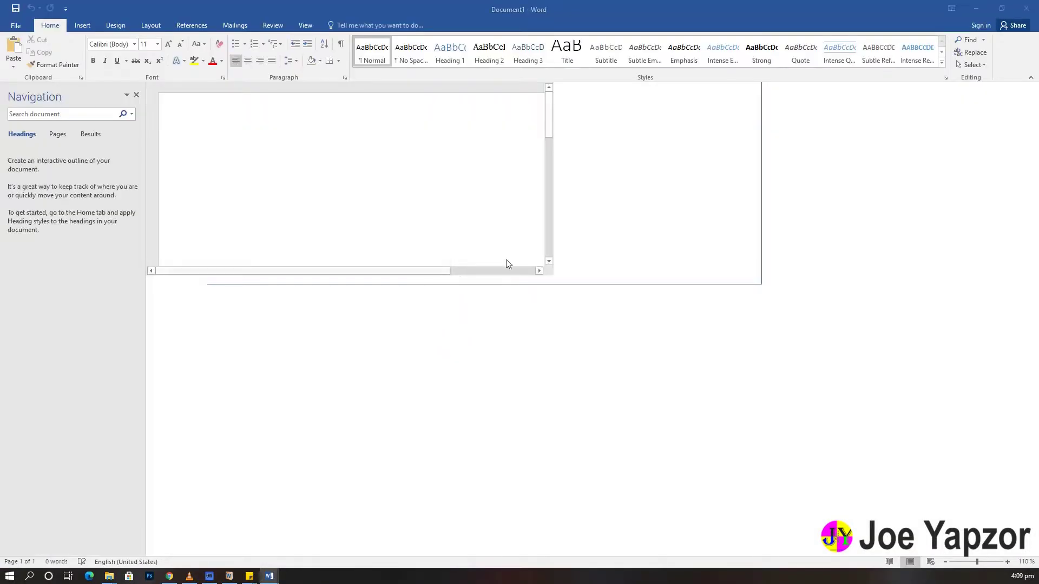
# Start a blank document via File > New, then close the Origin report document with Don't Save.
pyautogui.scroll(-3, 561, 343)
pyautogui.scroll(-3, 541, 357)
pyautogui.scroll(-2, 531, 372)
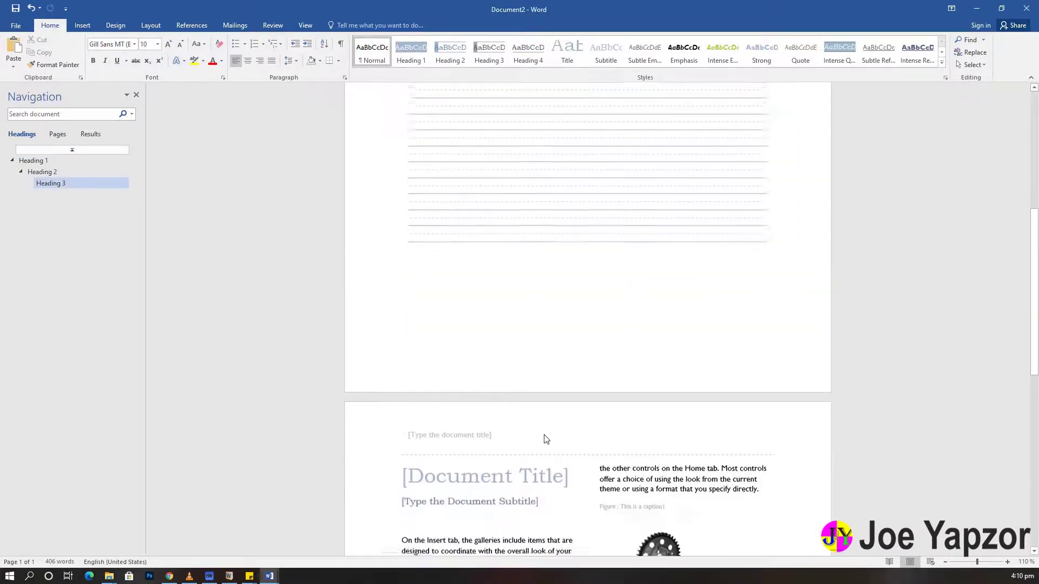
pyautogui.scroll(-3, 544, 439)
pyautogui.scroll(-3, 541, 431)
pyautogui.scroll(-2, 542, 431)
pyautogui.scroll(-2, 541, 431)
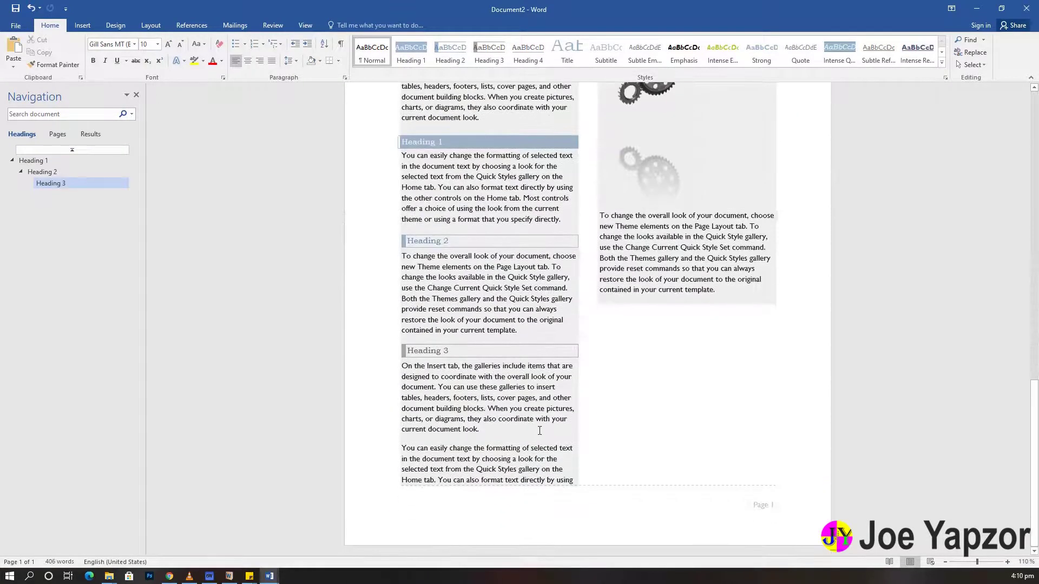
pyautogui.click(16, 25)
pyautogui.click(57, 75)
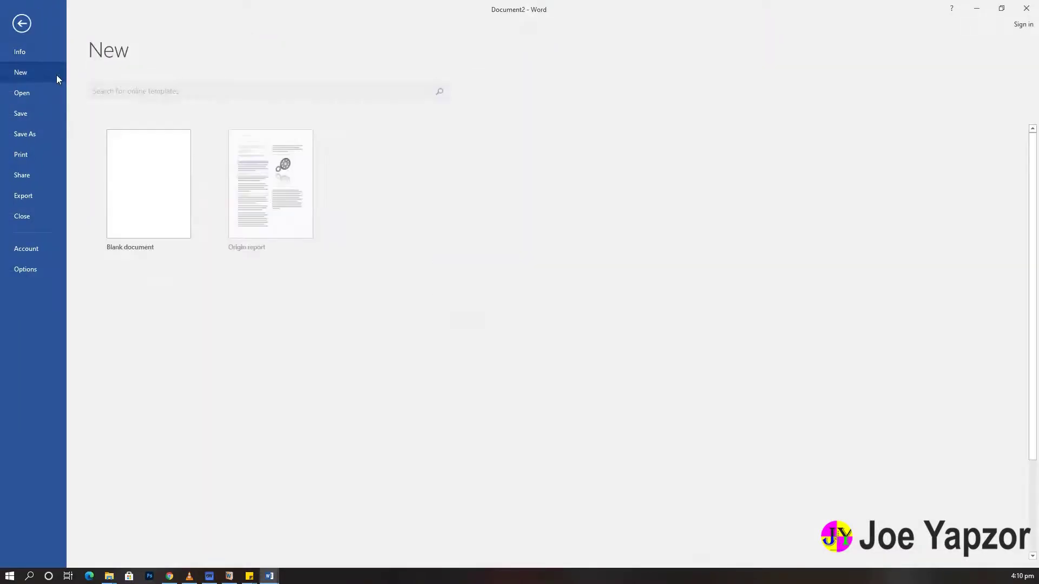
pyautogui.click(173, 169)
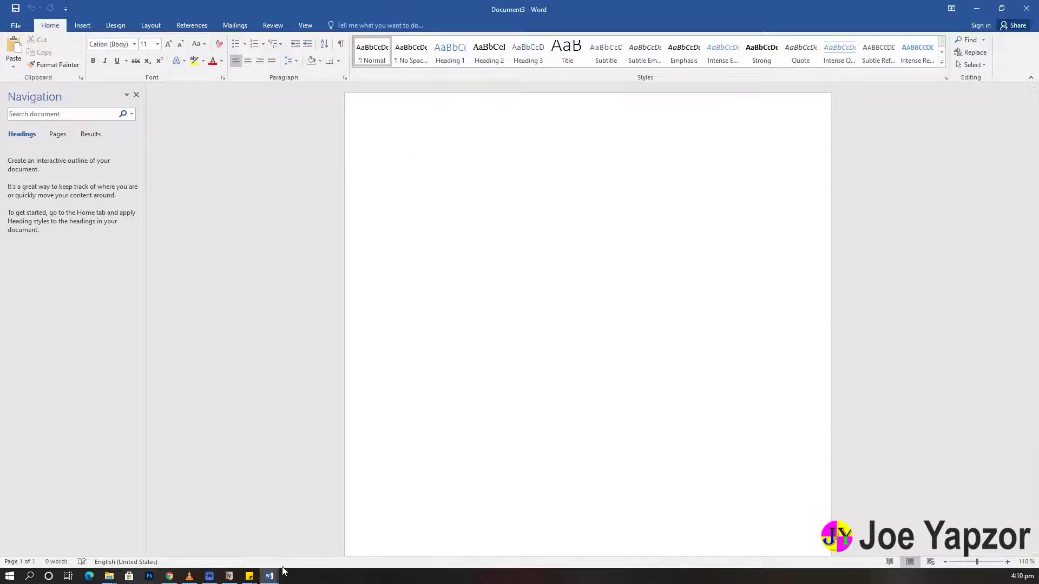
pyautogui.moveTo(269, 576)
pyautogui.click(376, 506)
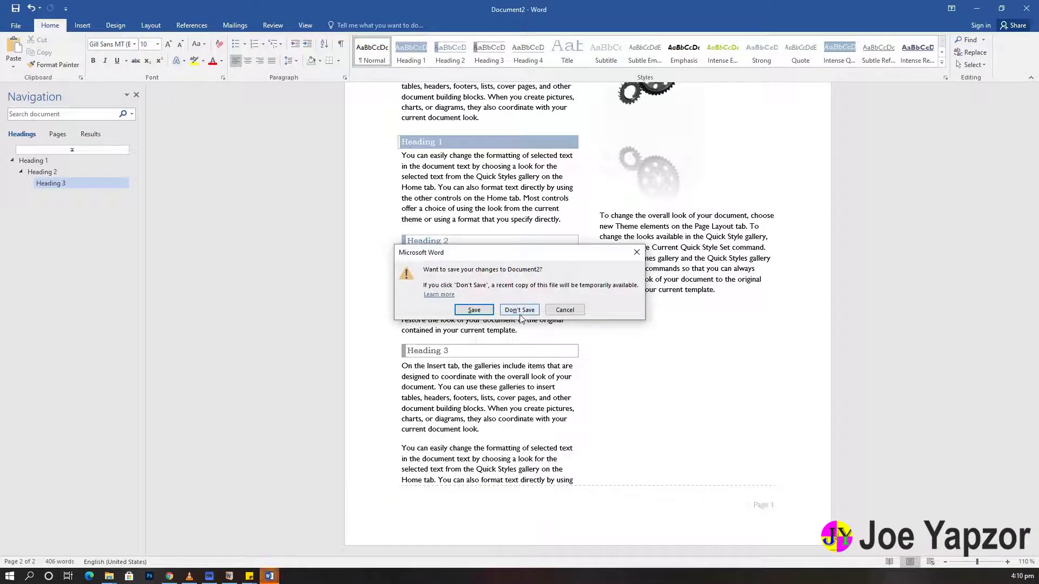
pyautogui.click(520, 310)
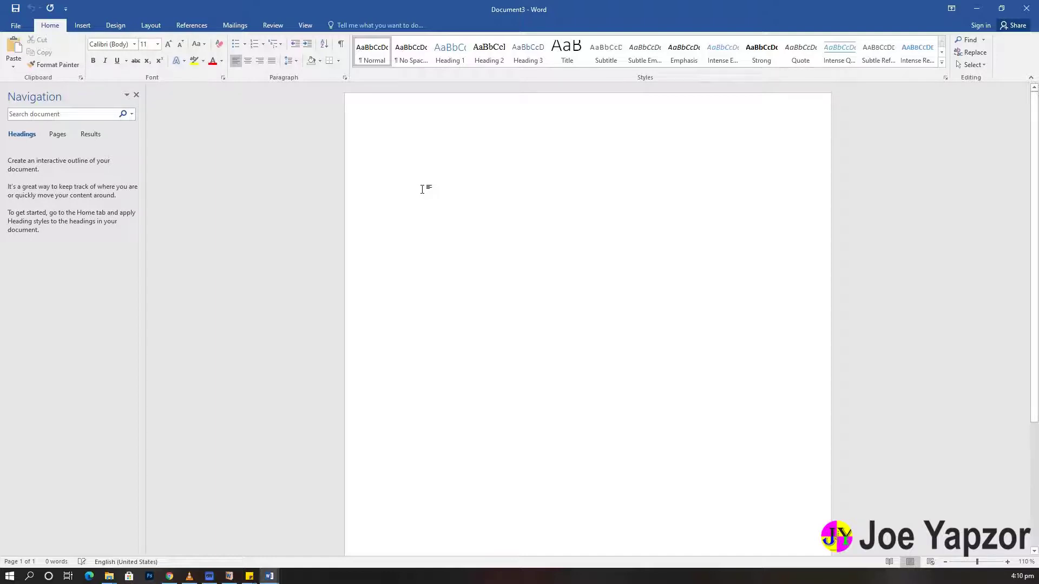
# Type the sentence 'Today we are learning microsoft office in talen', fixing typos along the way.
pyautogui.write('Today we are ')
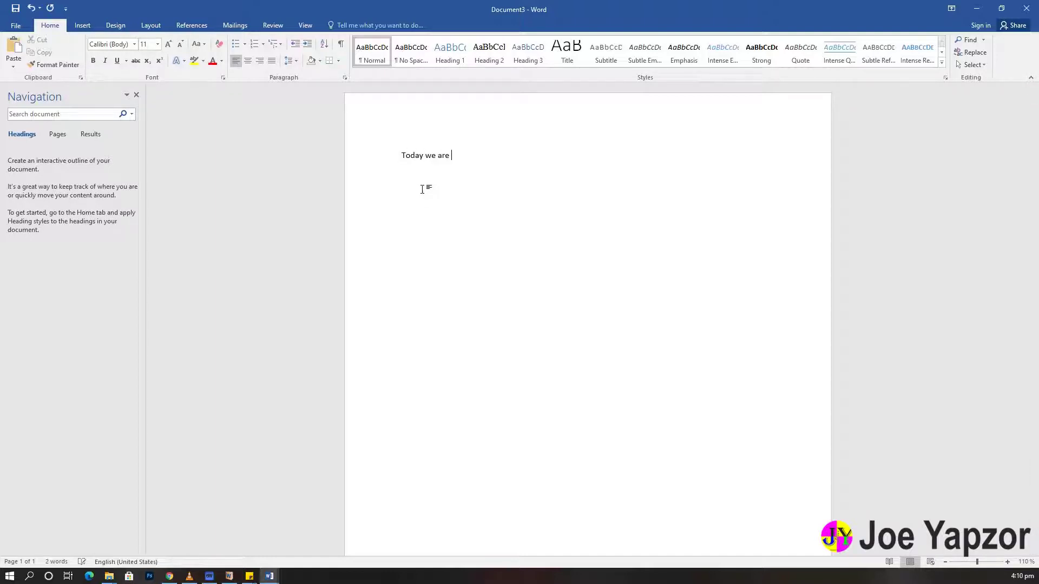
pyautogui.write('lea')
pyautogui.press('BackSpace')
pyautogui.press('BackSpace')
pyautogui.press('BackSpace')
pyautogui.write('learn')
pyautogui.write('i')
pyautogui.write('ng')
pyautogui.write('microsoft ')
pyautogui.write('office ')
pyautogui.write('in')
pyautogui.press('BackSpace')
pyautogui.press('BackSpace')
pyautogui.write('in ta')
pyautogui.write('len')
# Add a line reading 'enjoy' and, below it, the author's name.
pyautogui.press('Return')
pyautogui.write('enj')
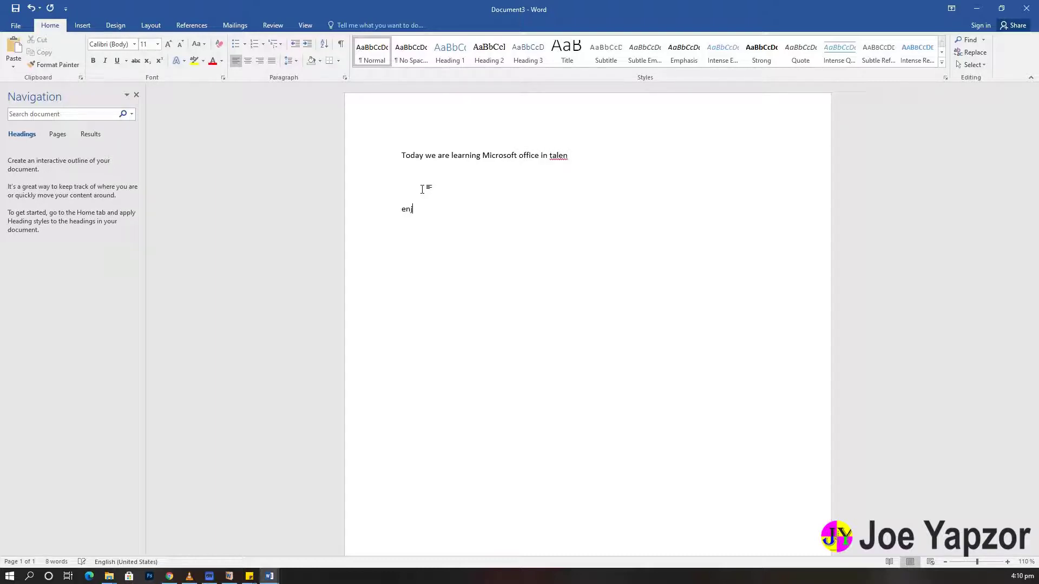
pyautogui.write('Enjoy')
pyautogui.press('Return')
pyautogui.press('Return')
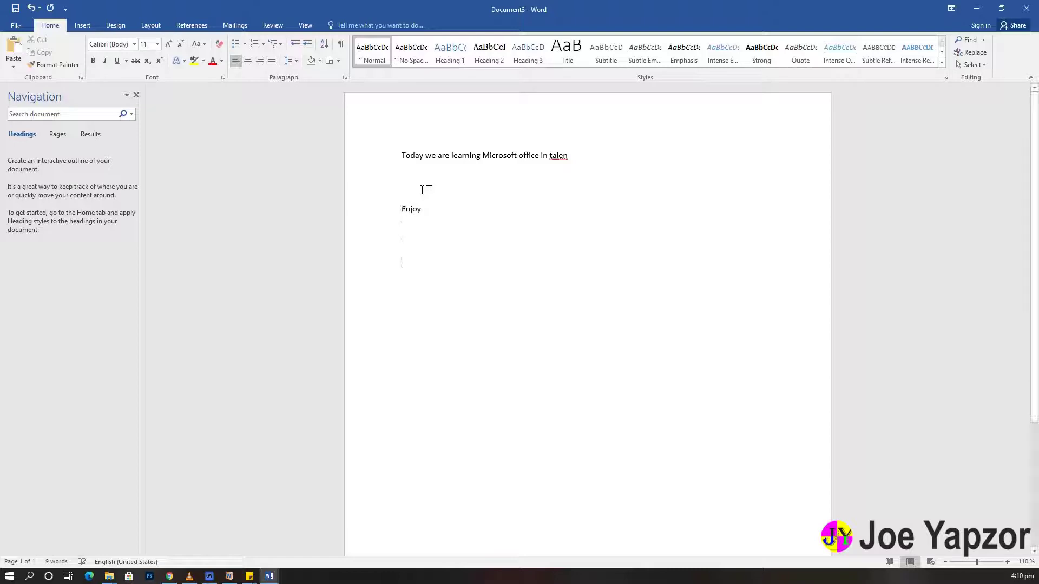
pyautogui.write('Joe yap')
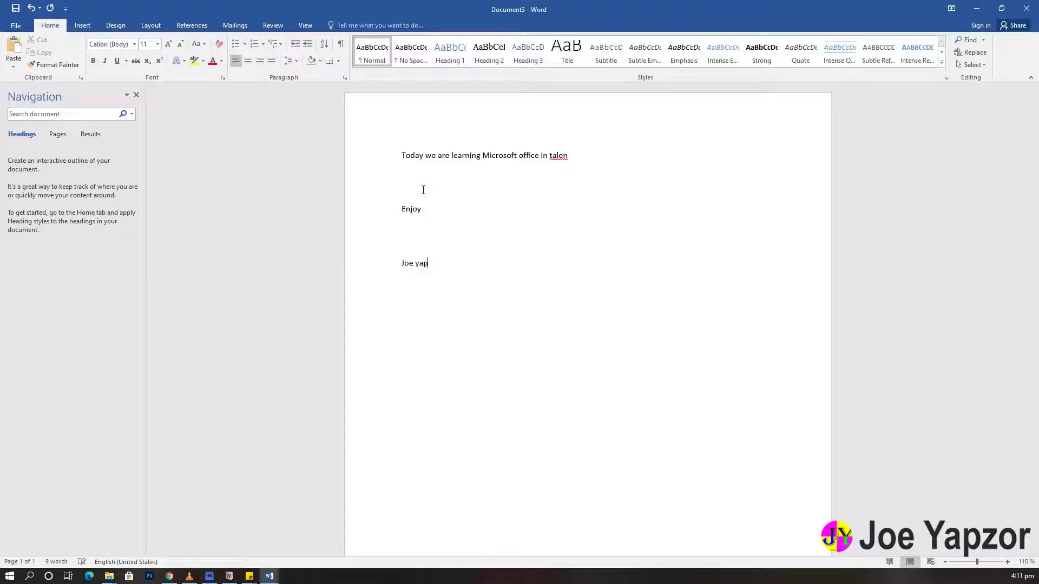
pyautogui.write('z')
pyautogui.press('BackSpace')
pyautogui.press('BackSpace')
pyautogui.press('BackSpace')
pyautogui.press('BackSpace')
pyautogui.press('BackSpace')
pyautogui.write('yaz')
pyautogui.press('BackSpace')
pyautogui.press('BackSpace')
pyautogui.press('BackSpace')
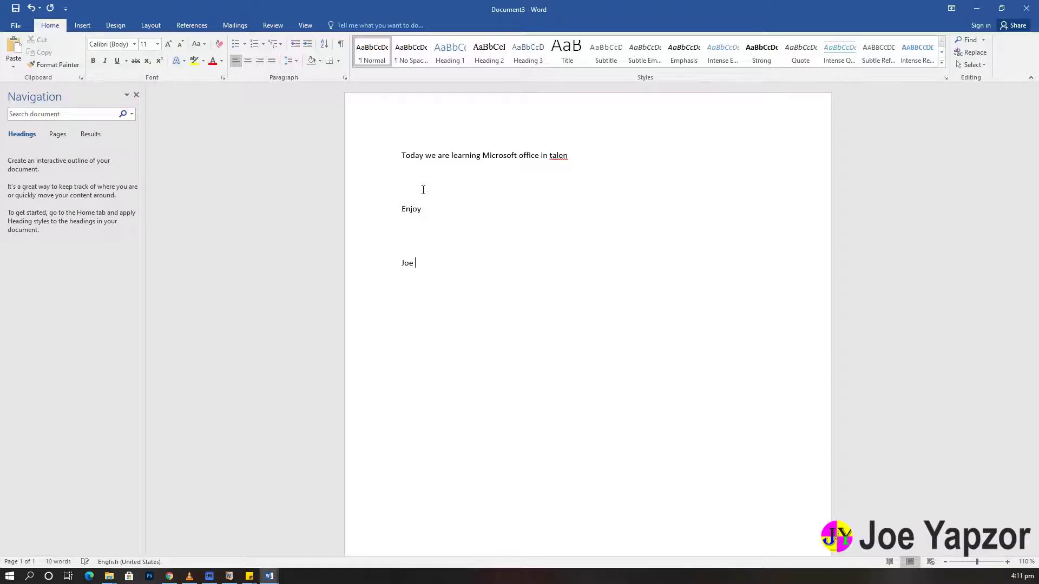
pyautogui.write('Ya')
pyautogui.write('pz')
pyautogui.press('BackSpace')
pyautogui.press('BackSpace')
pyautogui.write('pzor')
pyautogui.press('Return')
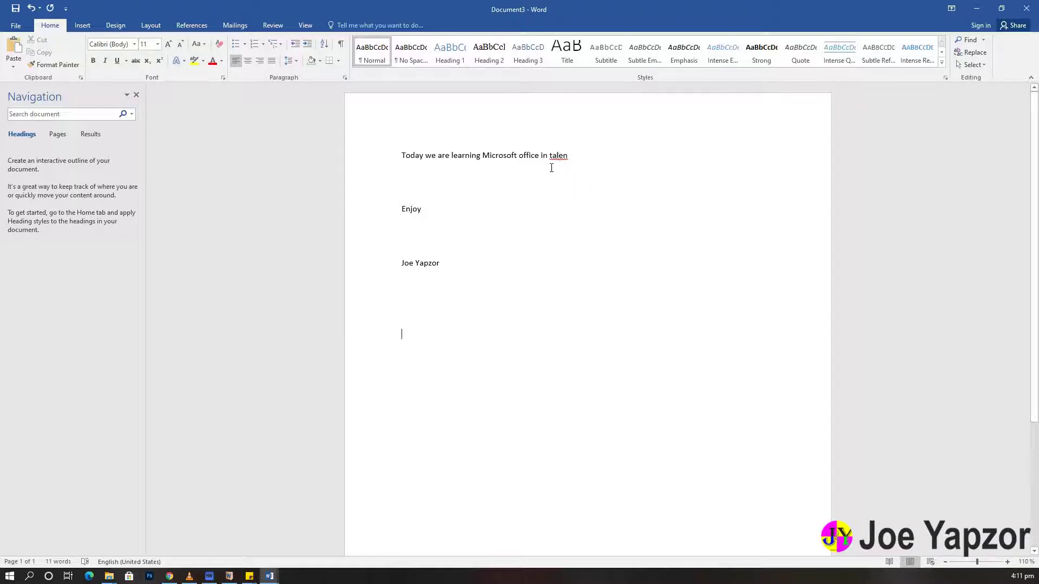
# Capitalise 'talen' to 'Talen' in the opening sentence.
pyautogui.click(572, 158)
pyautogui.press('BackSpace')
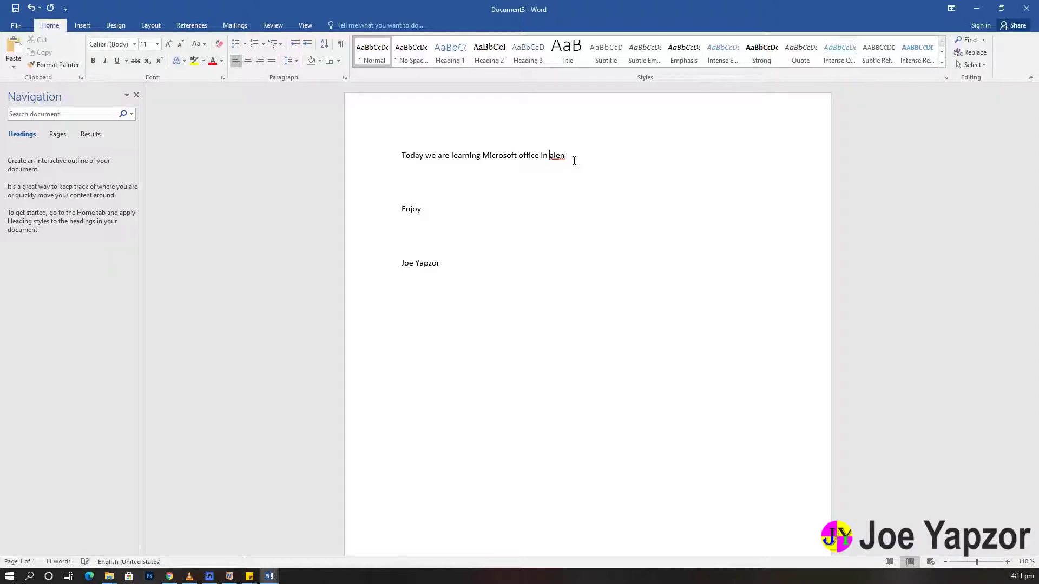
pyautogui.write('T')
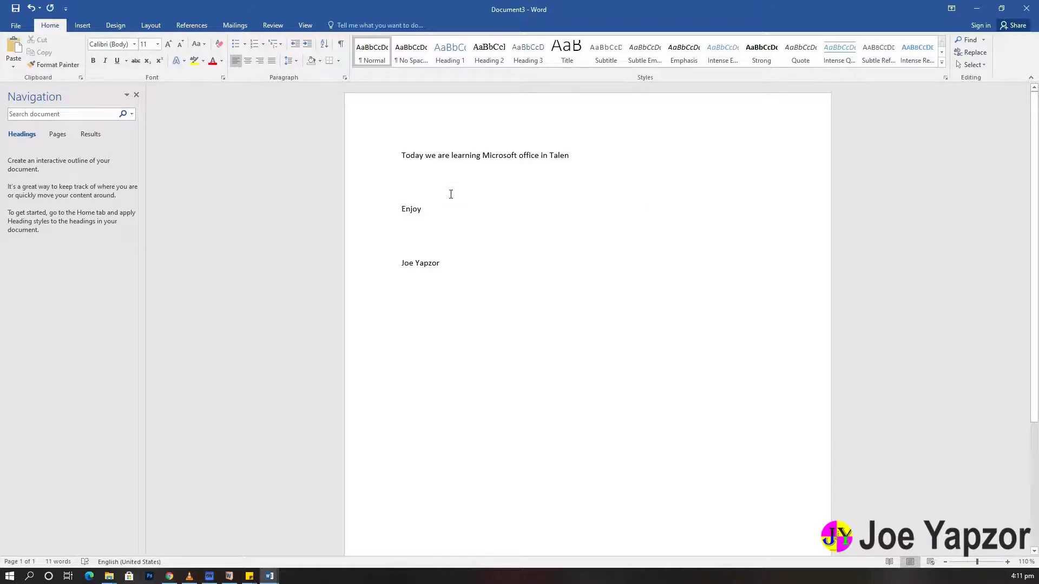
pyautogui.moveTo(269, 576)
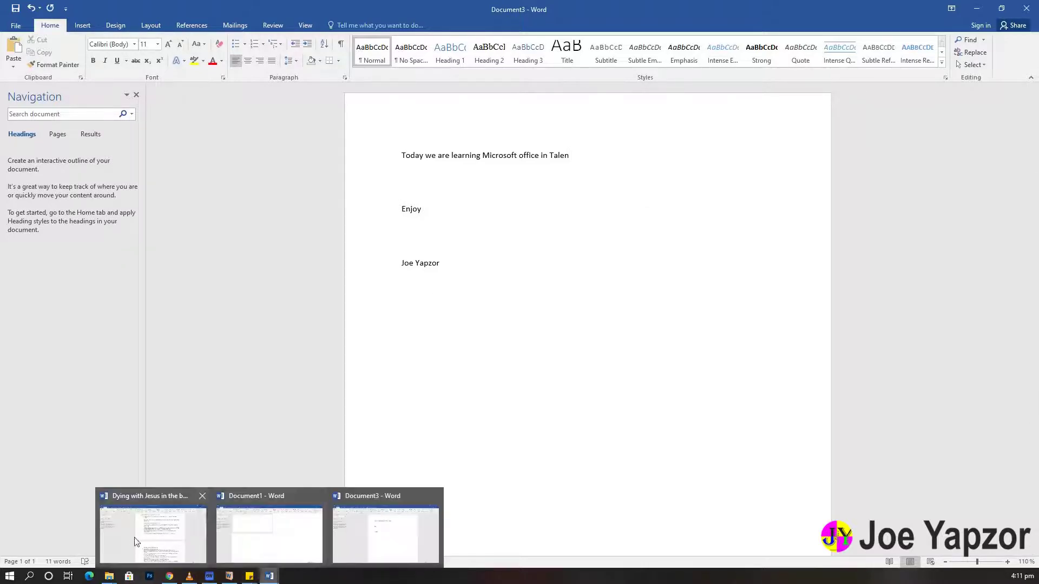
# Switch to the boat story document, select all its text, then clear the selection.
pyautogui.click(135, 541)
pyautogui.hotkey('ctrl', 'a')
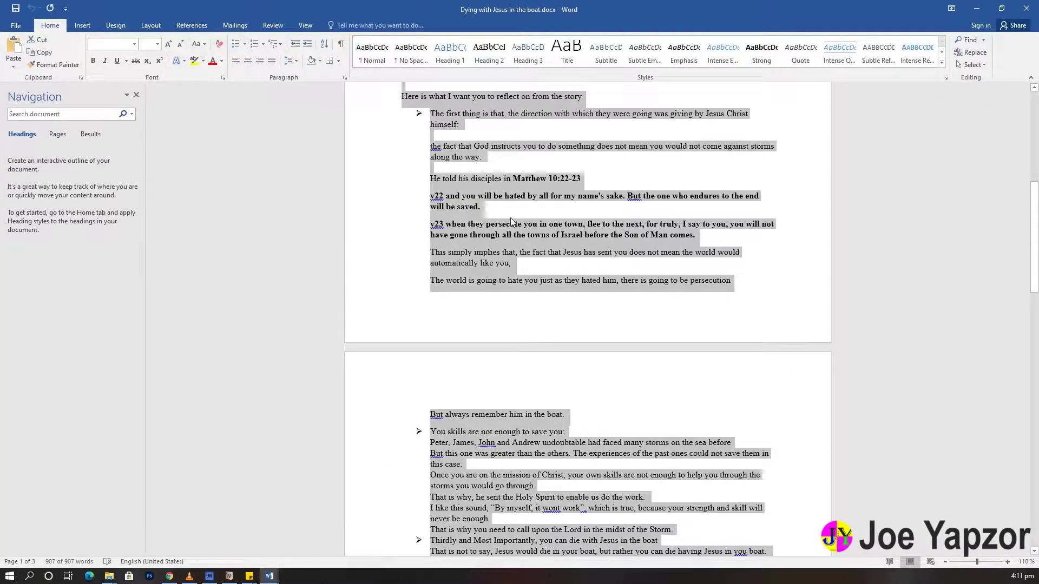
pyautogui.rightClick(511, 222)
pyautogui.press('Escape')
pyautogui.scroll(5, 466, 277)
pyautogui.scroll(5, 475, 300)
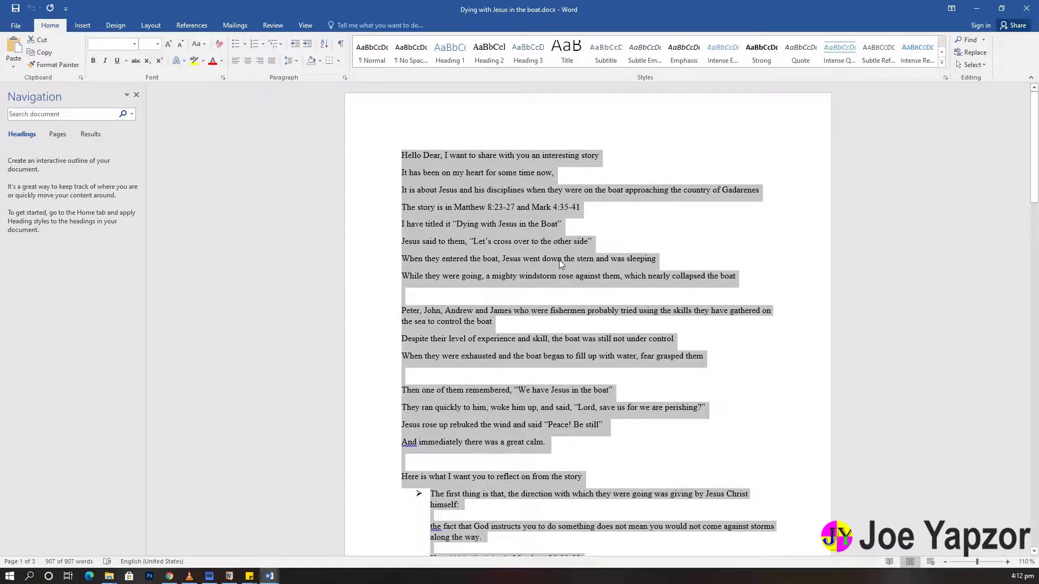
pyautogui.click(402, 190)
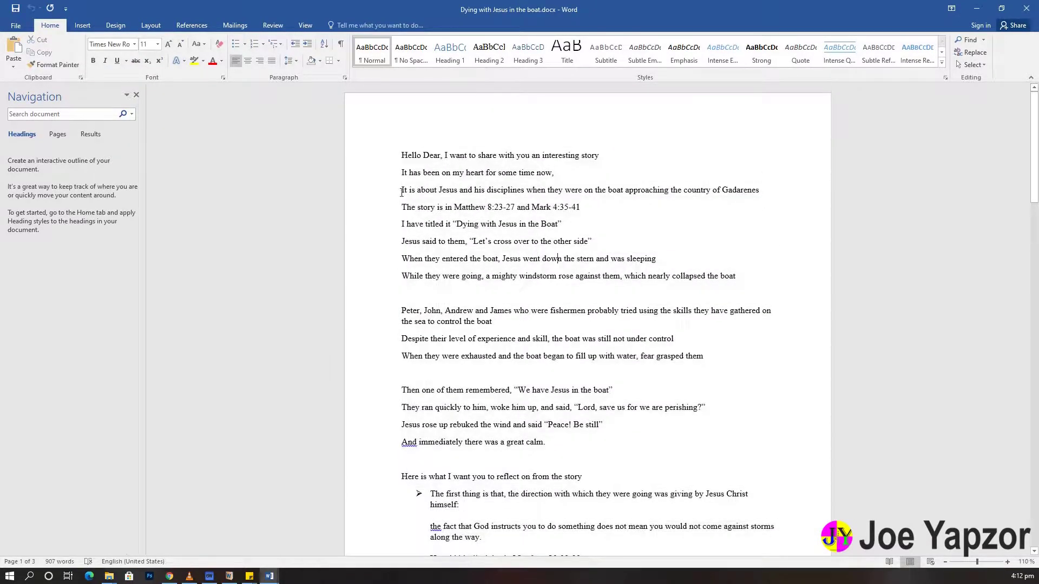
# Copy the story from 'Hello Dear' to the great calm line, then return to Document3.
pyautogui.click(400, 152)
pyautogui.moveTo(411, 169); pyautogui.dragTo(613, 479)
pyautogui.scroll(-1, 481, 274)
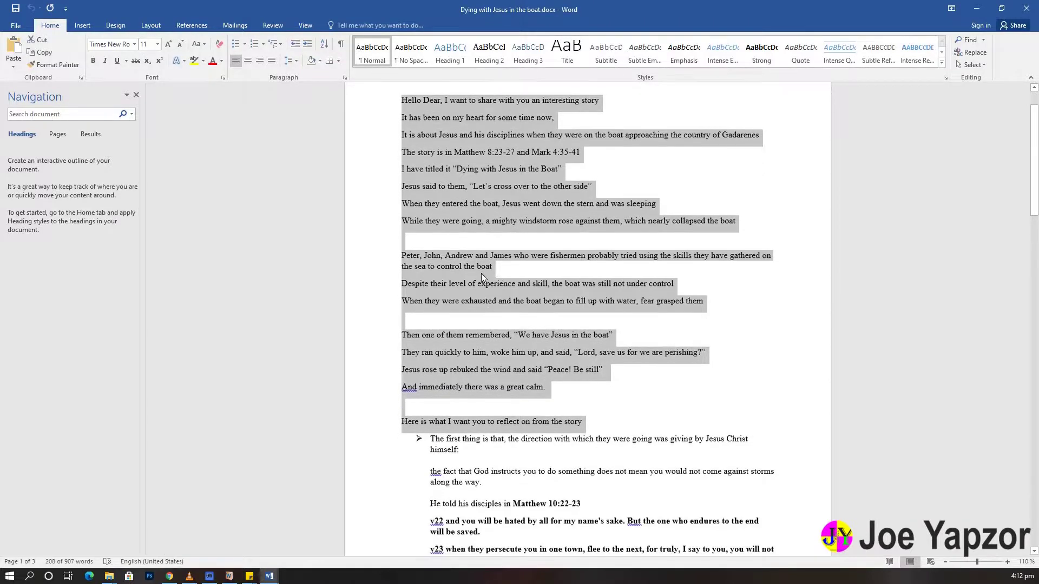
pyautogui.scroll(1, 497, 275)
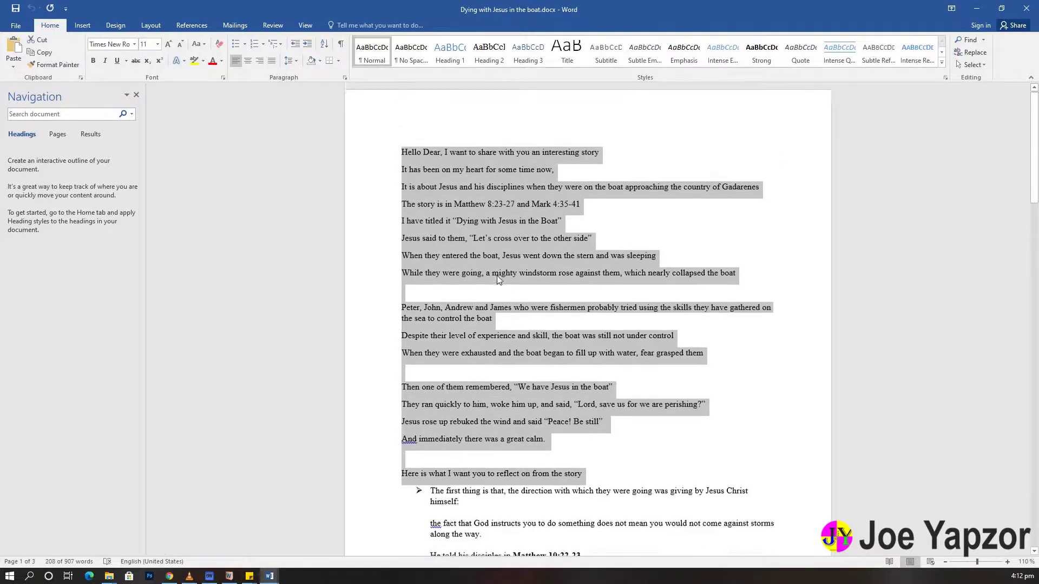
pyautogui.rightClick(453, 177)
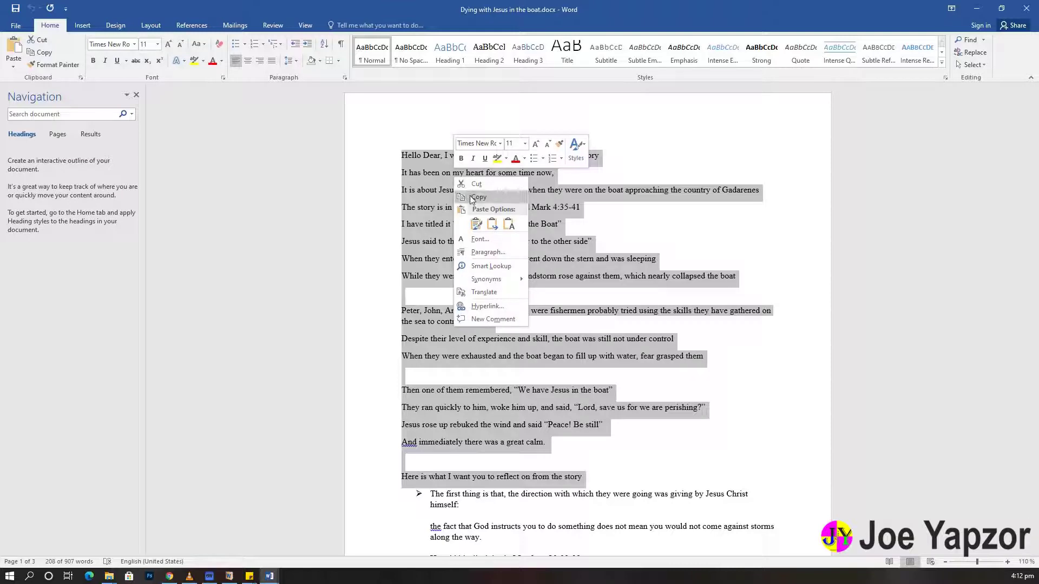
pyautogui.click(469, 196)
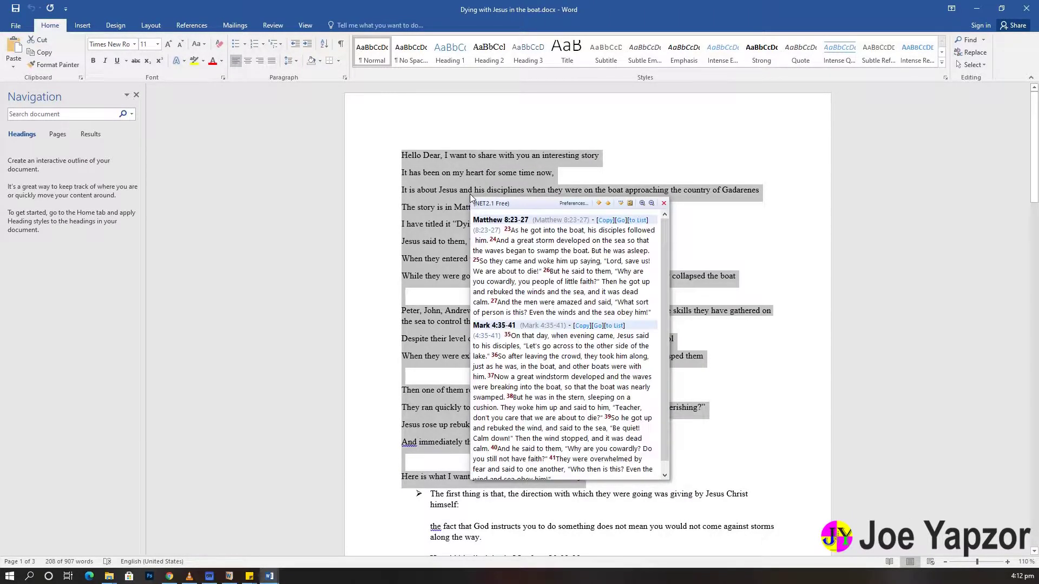
pyautogui.click(425, 190)
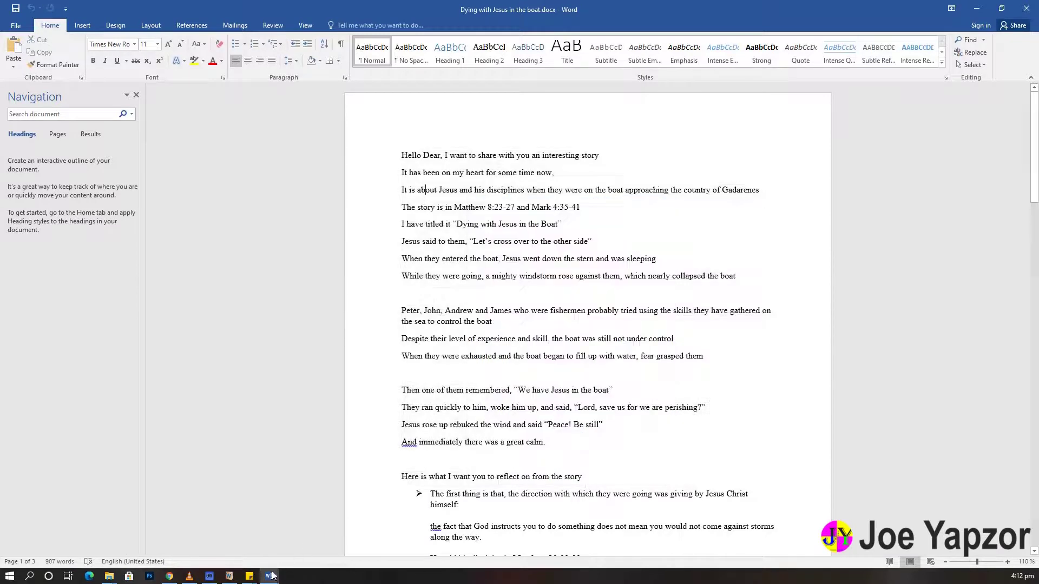
pyautogui.moveTo(269, 577)
pyautogui.click(352, 493)
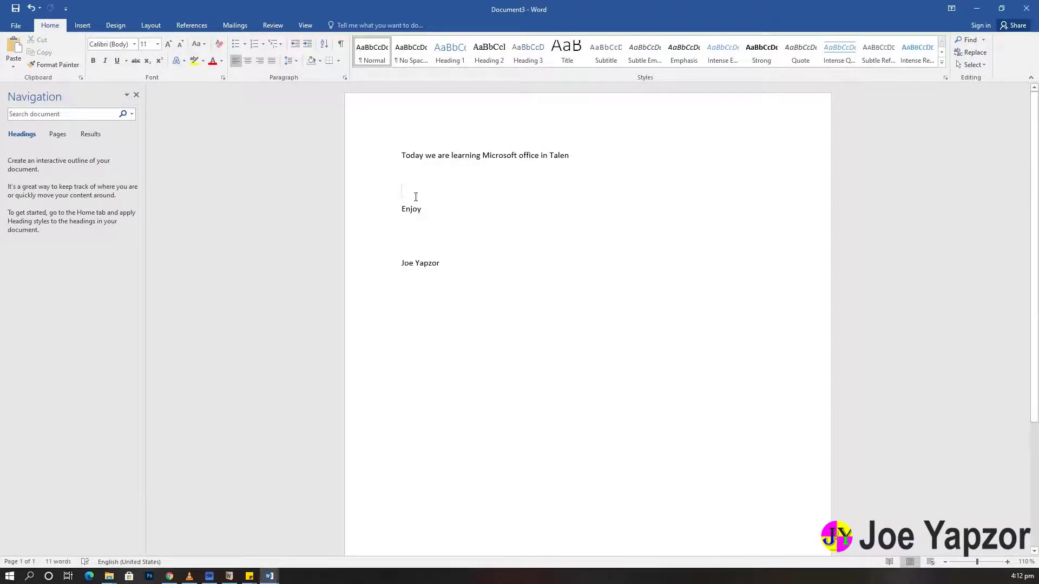
# Paste the copied boat story on a new line below the note in Document3.
pyautogui.click(486, 262)
pyautogui.press('Return')
pyautogui.press('Return')
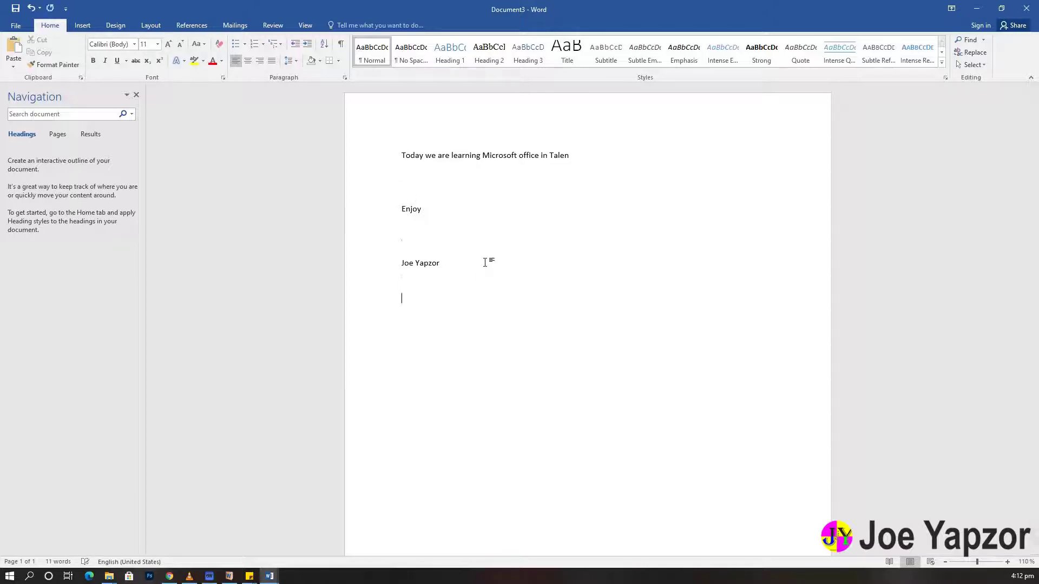
pyautogui.hotkey('ctrl', 'v')
# Delete the Talen sentence, Enjoy and name lines above the pasted story.
pyautogui.scroll(-5, 487, 292)
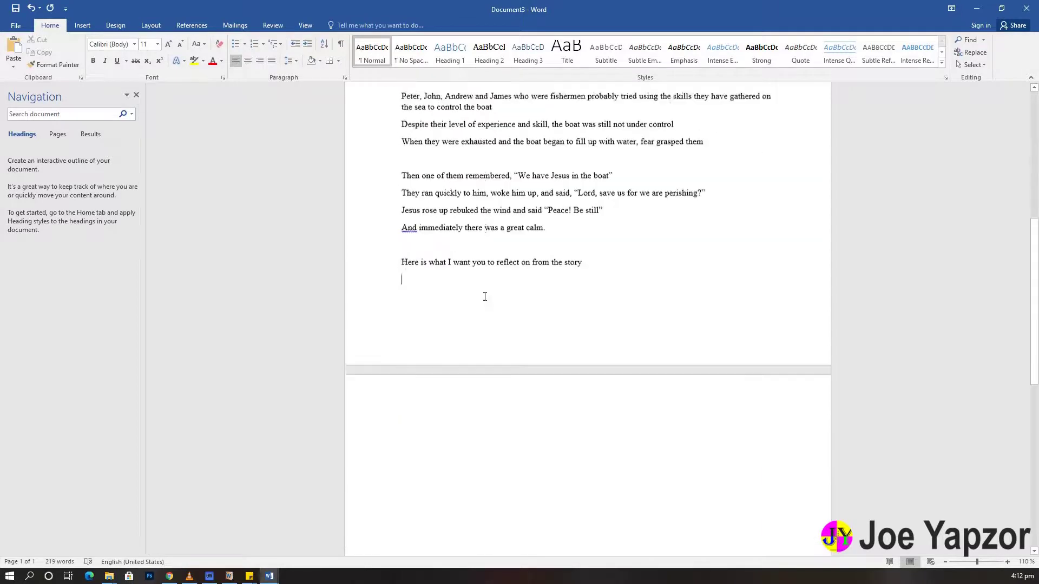
pyautogui.scroll(5, 514, 317)
pyautogui.scroll(2, 514, 314)
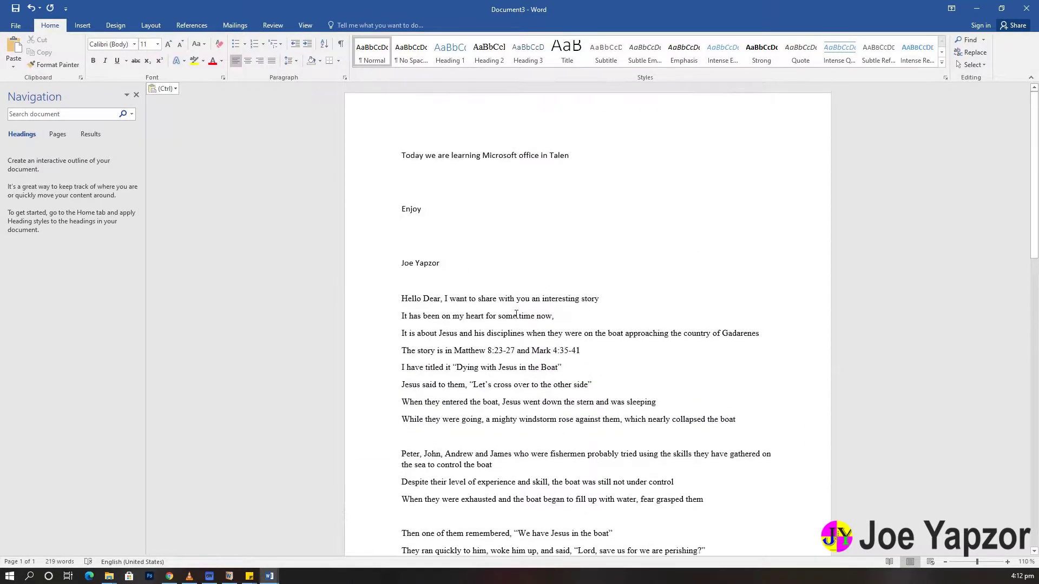
pyautogui.scroll(-3, 401, 459)
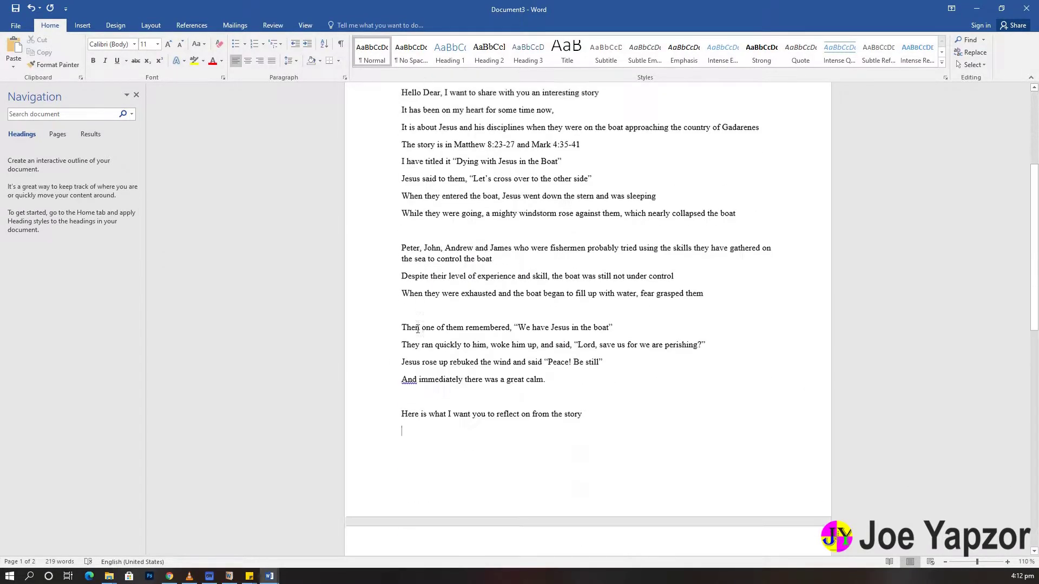
pyautogui.scroll(2, 401, 519)
pyautogui.scroll(3, 515, 254)
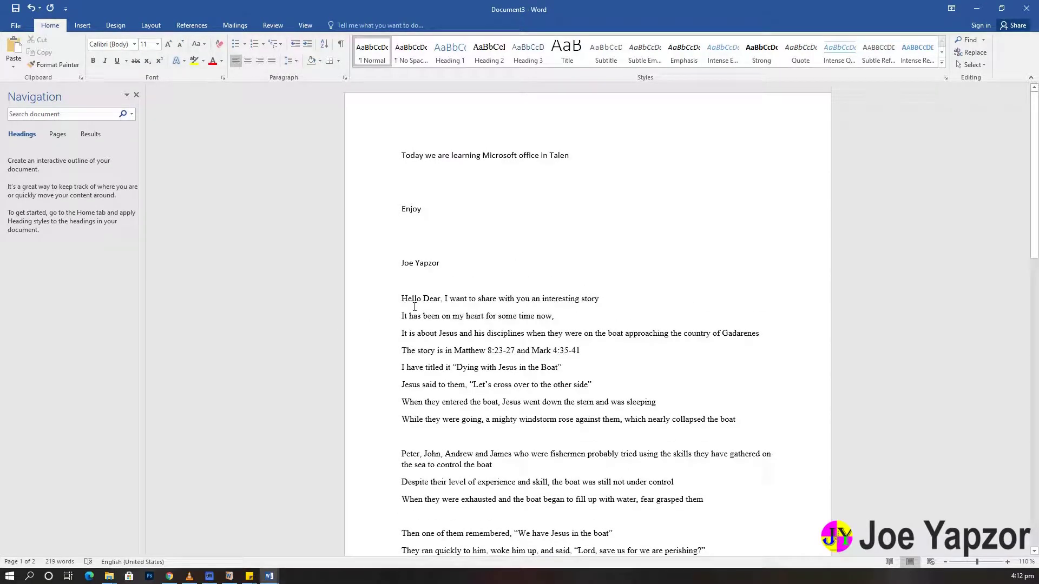
pyautogui.moveTo(447, 288); pyautogui.dragTo(376, 133)
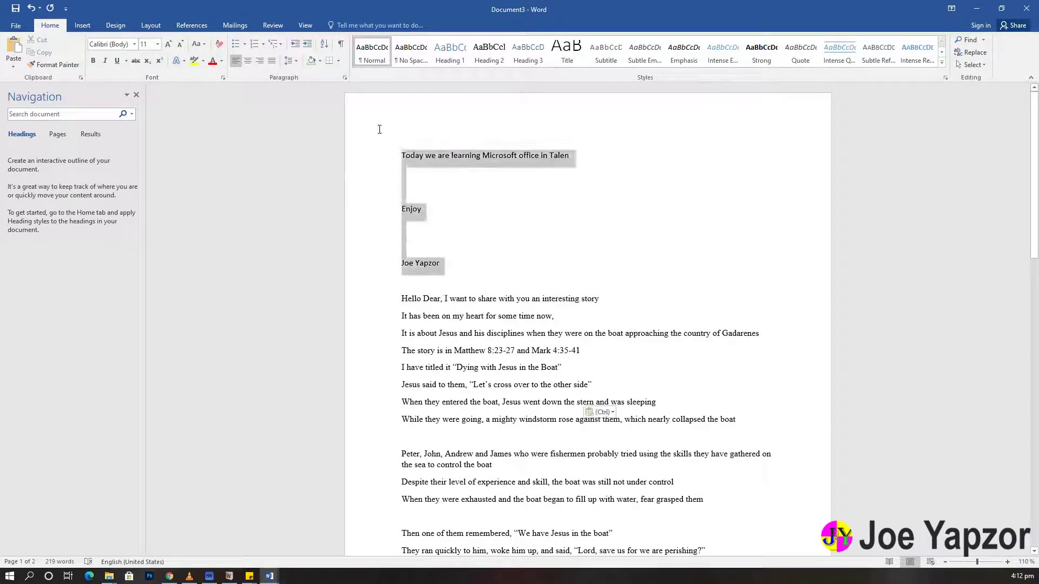
pyautogui.press('Delete')
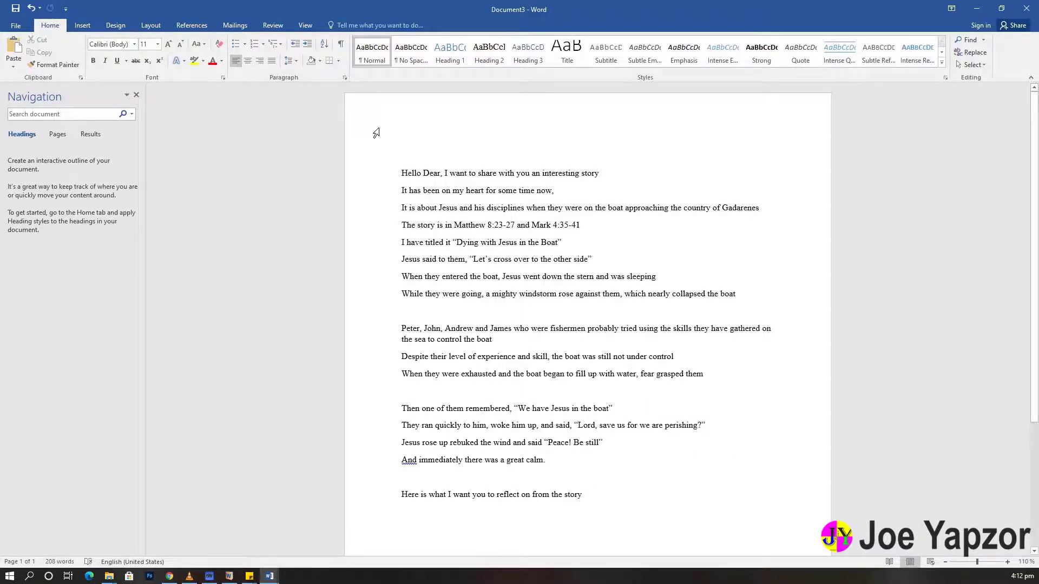
# Type a title of the author's name followed by 'THE TECH GUY' and select that line.
pyautogui.write('JOE JOE')
pyautogui.press('BackSpace')
pyautogui.press('BackSpace')
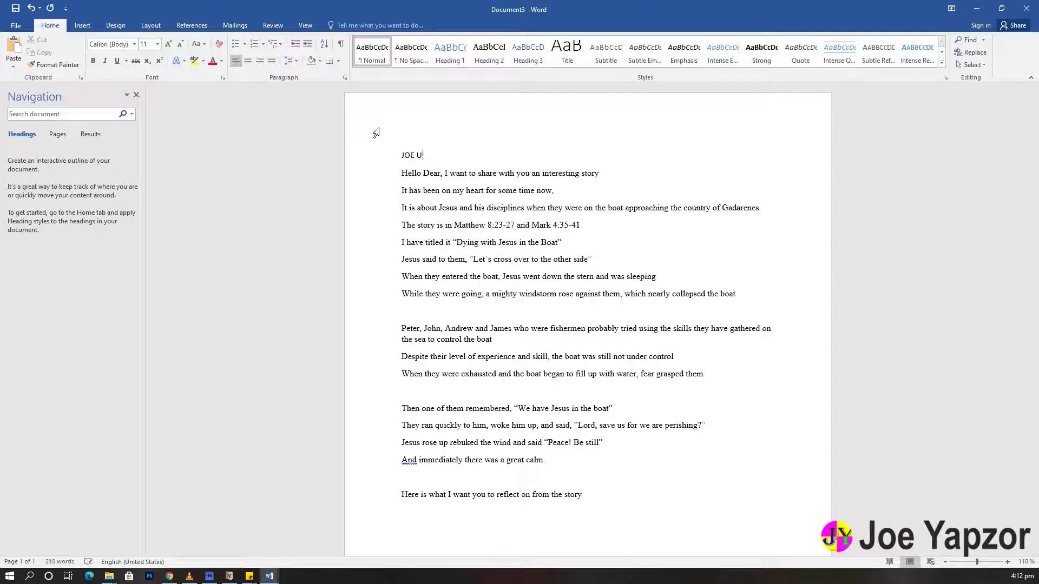
pyautogui.press('BackSpace')
pyautogui.press('BackSpace')
pyautogui.press('BackSpace')
pyautogui.press('BackSpace')
pyautogui.press('BackSpace')
pyautogui.write('JOE')
pyautogui.write(' YAPZOR')
pyautogui.write('E')
pyautogui.press('BackSpace')
pyautogui.press('BackSpace')
pyautogui.write('HE ')
pyautogui.write('TECH G')
pyautogui.write('UY')
pyautogui.doubleClick(479, 143)
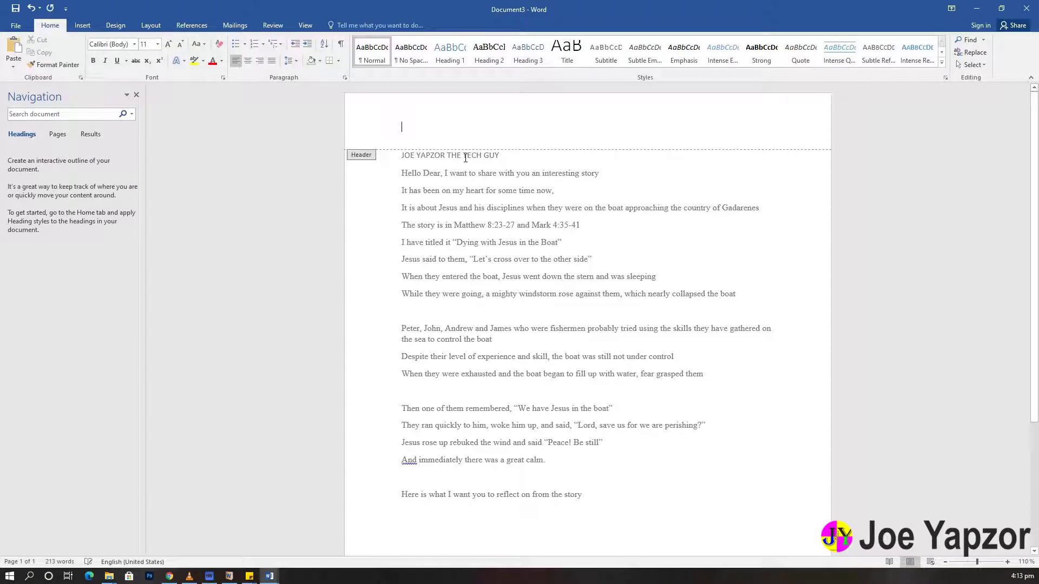
pyautogui.doubleClick(427, 175)
pyautogui.tripleClick(431, 162)
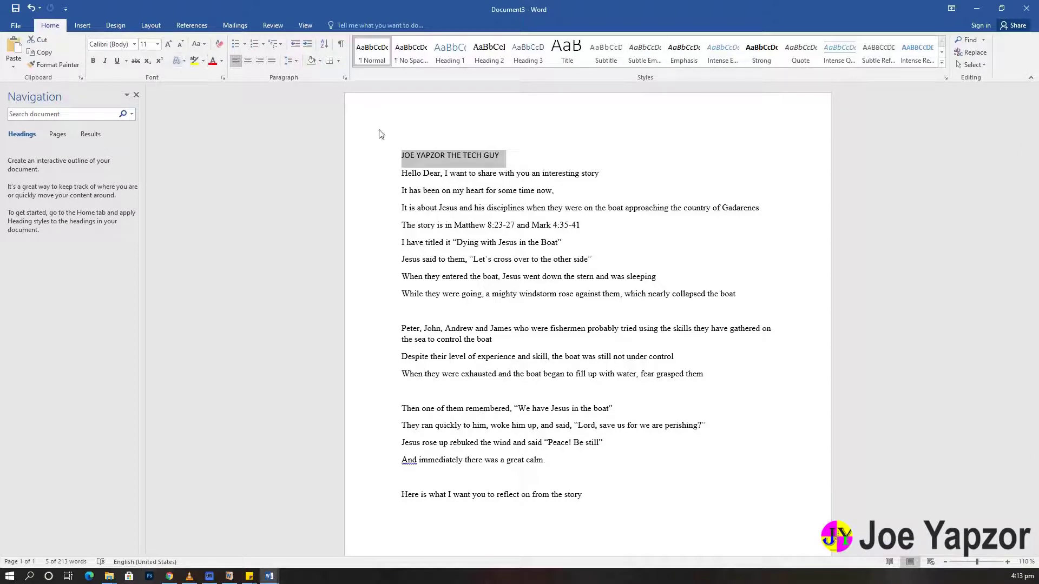
# Apply Bold, Italic and Underline to the selected author-name title line.
pyautogui.click(93, 61)
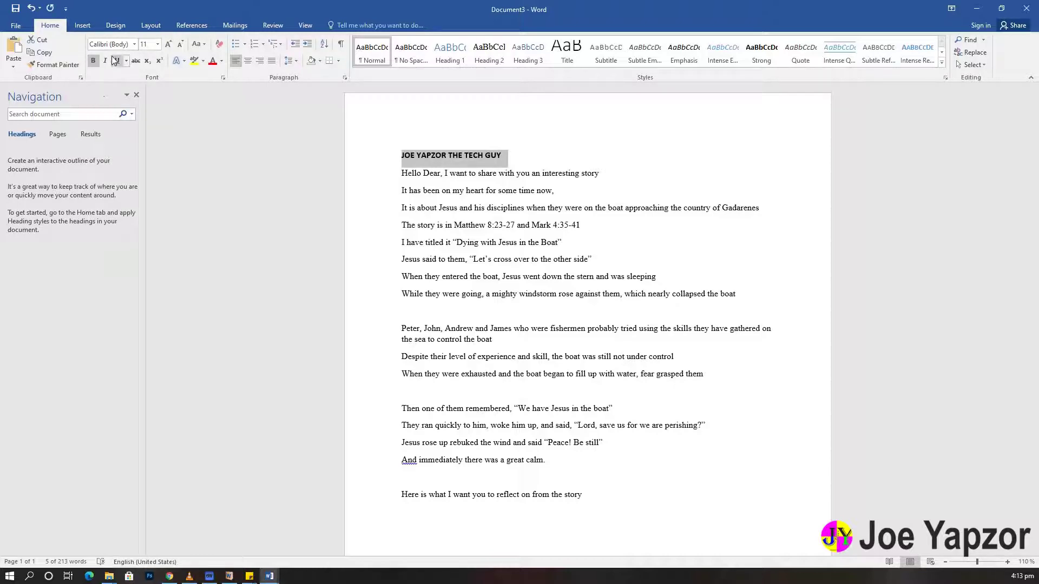
pyautogui.click(105, 61)
pyautogui.click(117, 60)
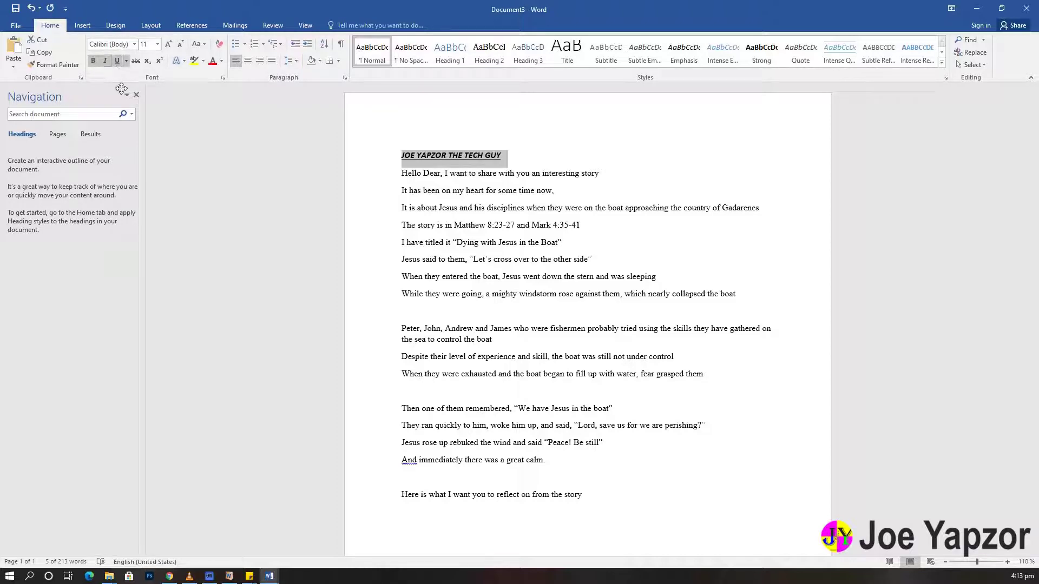
# Take bold off the title line, leaving it without strikethrough.
pyautogui.click(97, 63)
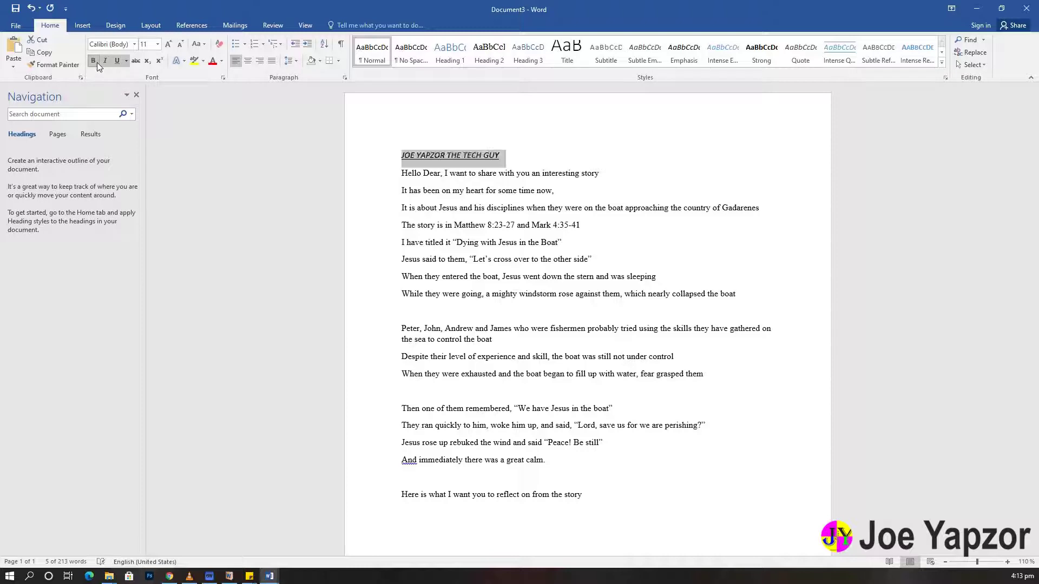
pyautogui.click(93, 60)
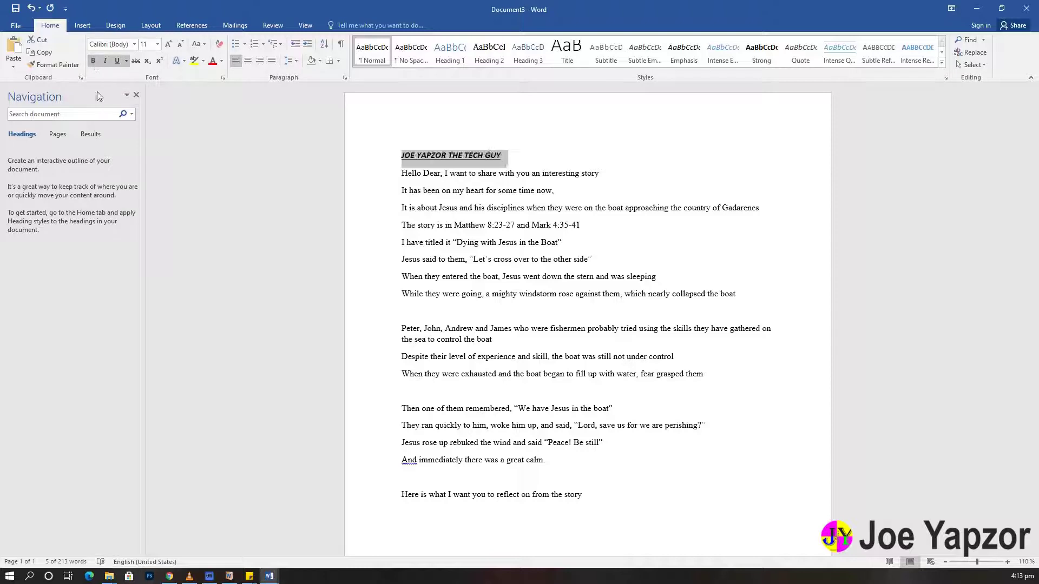
pyautogui.click(93, 59)
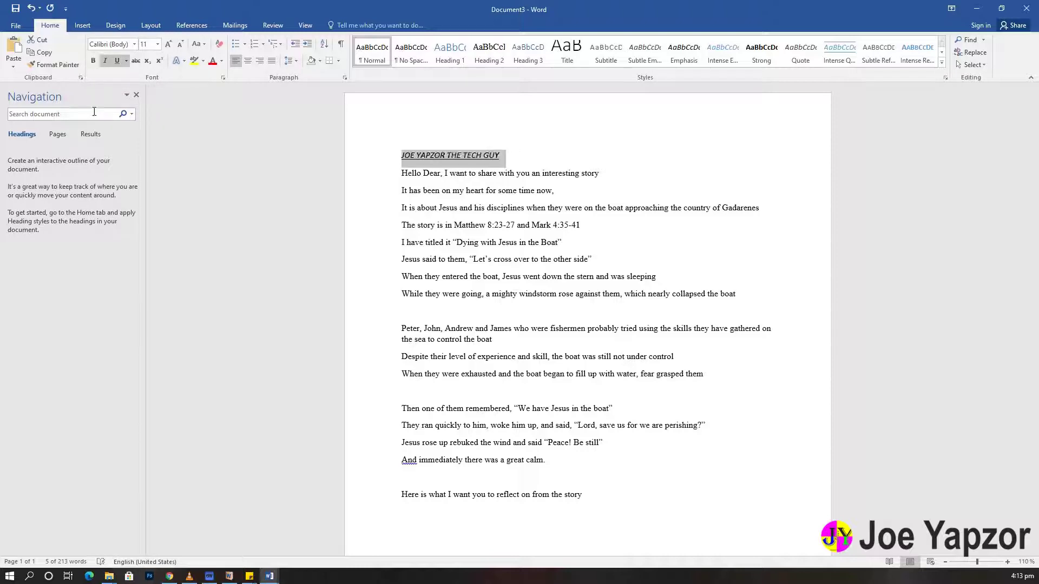
pyautogui.click(135, 60)
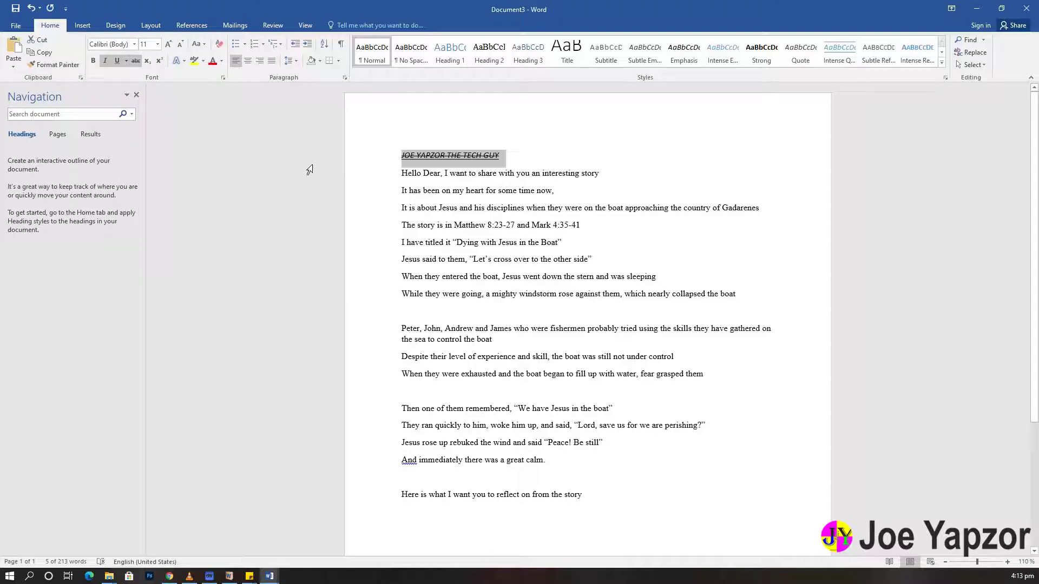
pyautogui.click(135, 61)
# Correct the title's final letter so it ends in 'GUY'.
pyautogui.click(514, 161)
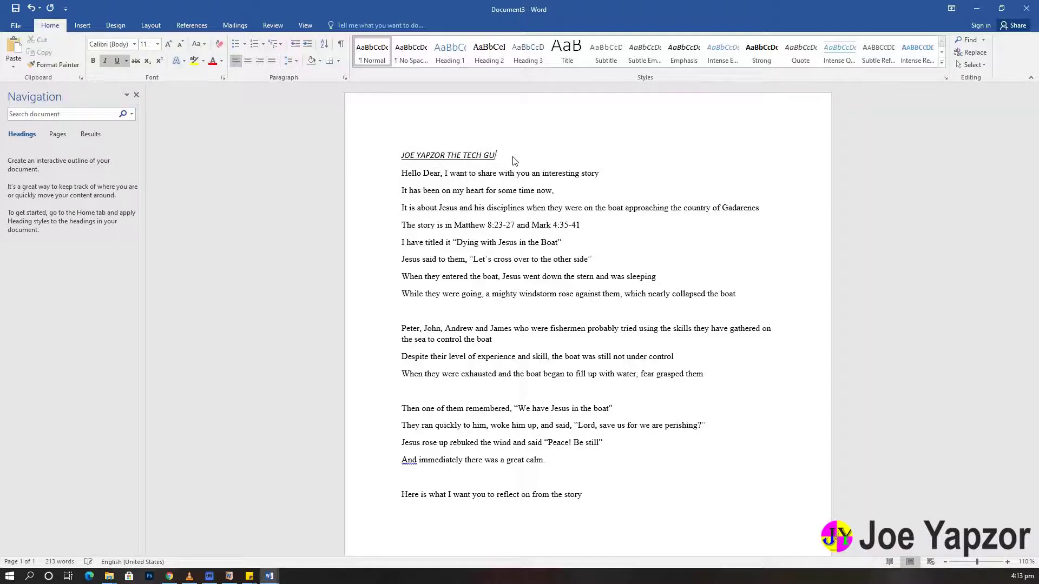
pyautogui.write('U')
pyautogui.press('BackSpace')
pyautogui.write('Y')
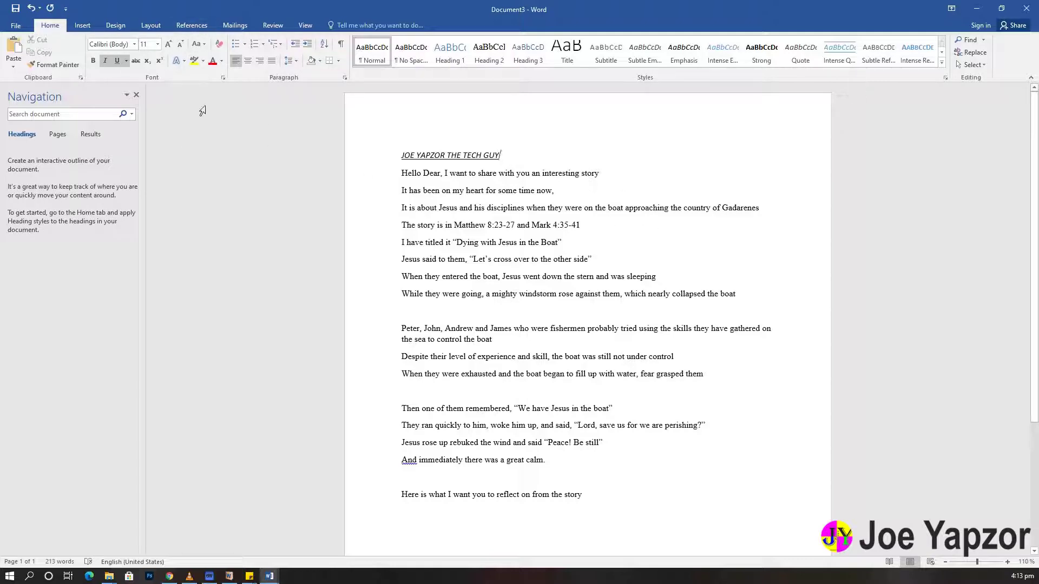
pyautogui.click(120, 44)
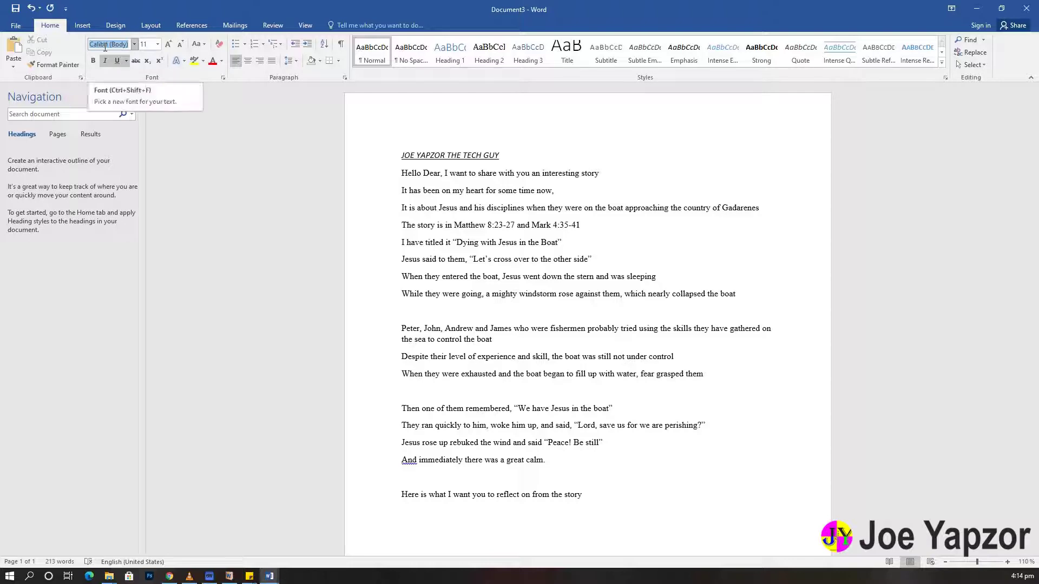
# Try 'T' as the title font, dismiss the unavailable-font warning, and reselect the title to browse fonts.
pyautogui.write('T')
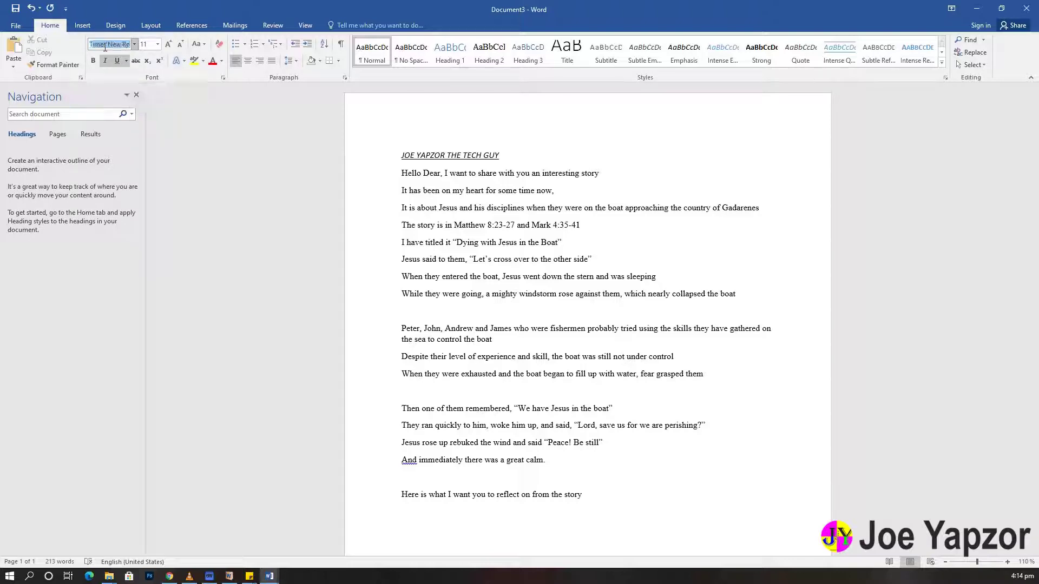
pyautogui.press('BackSpace')
pyautogui.write('T')
pyautogui.press('Return')
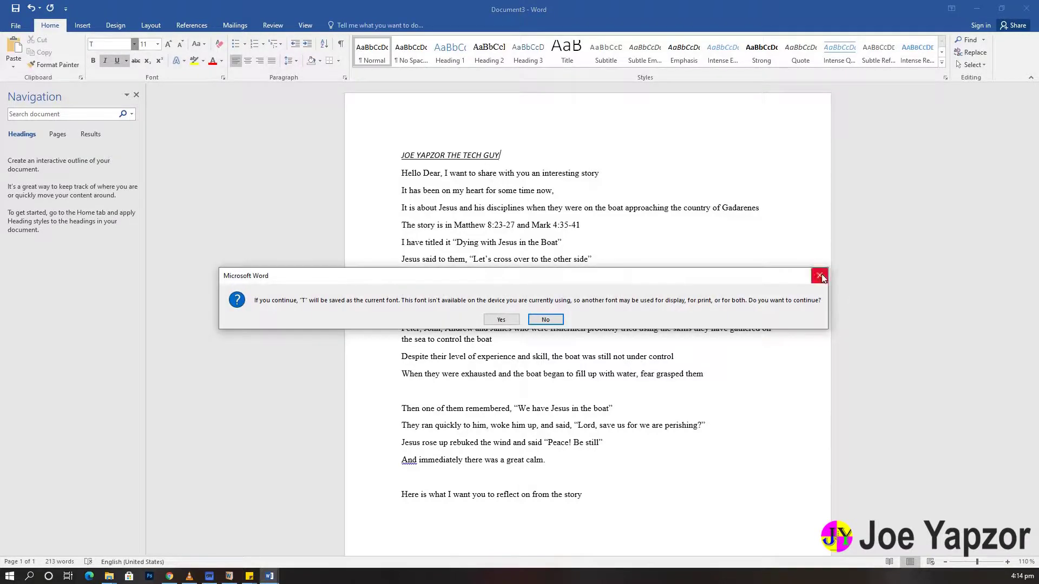
pyautogui.click(820, 276)
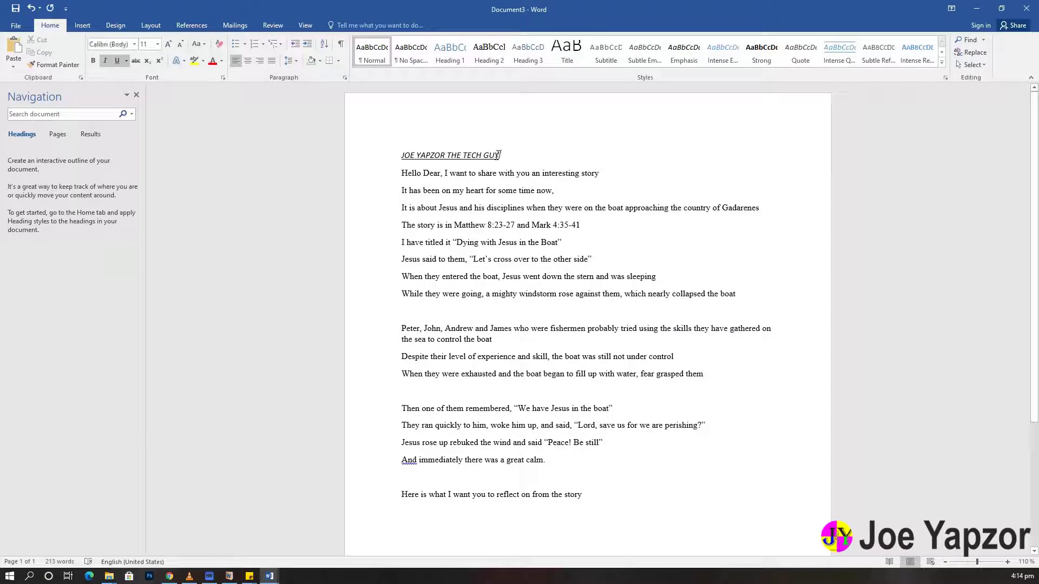
pyautogui.moveTo(501, 156); pyautogui.dragTo(401, 156)
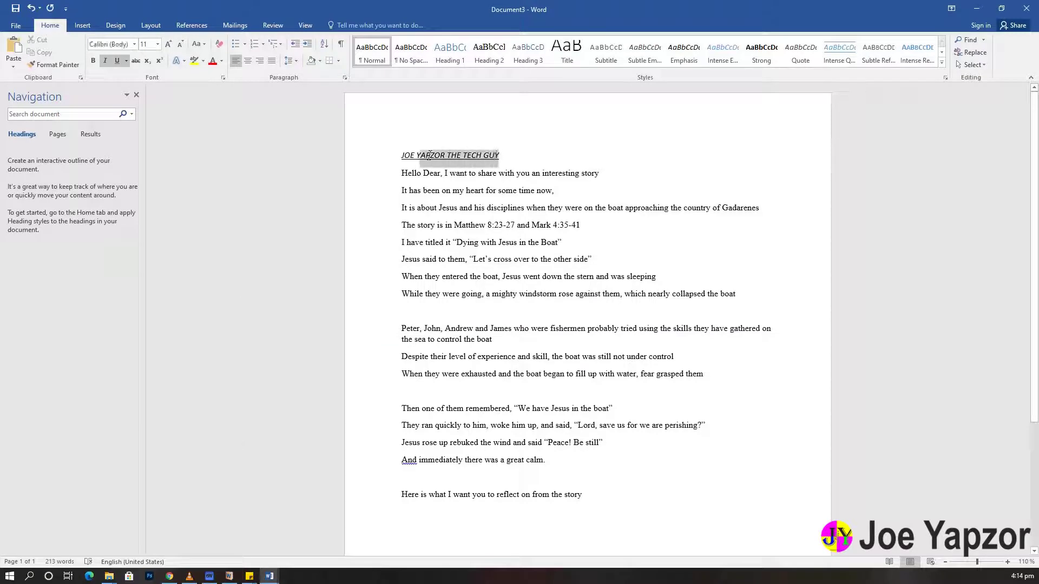
pyautogui.click(134, 44)
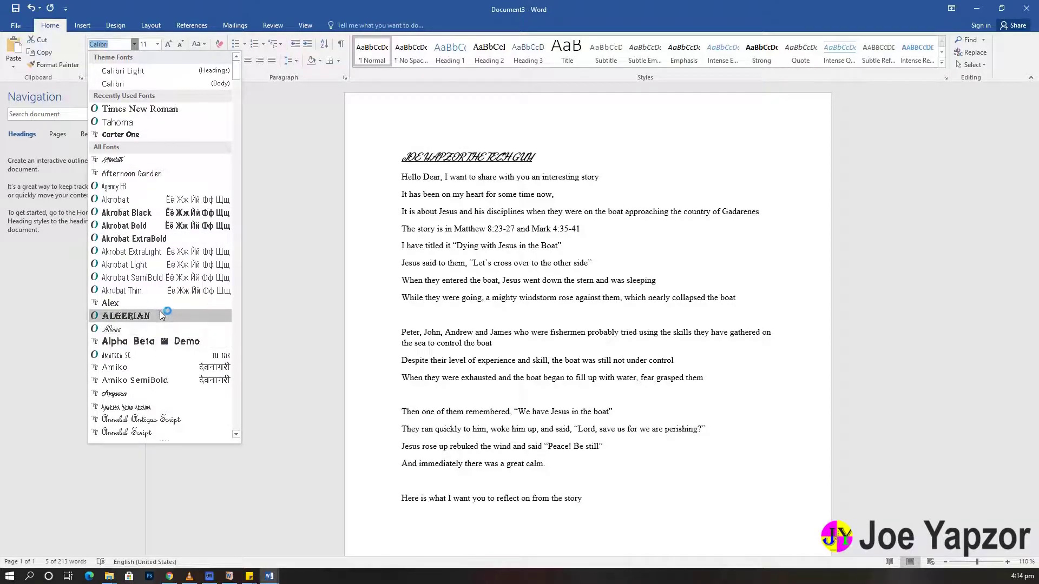
# Remove italic from the JOE YAPZOR THE TECH GUY heading and set it to Times New Roman.
pyautogui.click(139, 109)
pyautogui.click(106, 61)
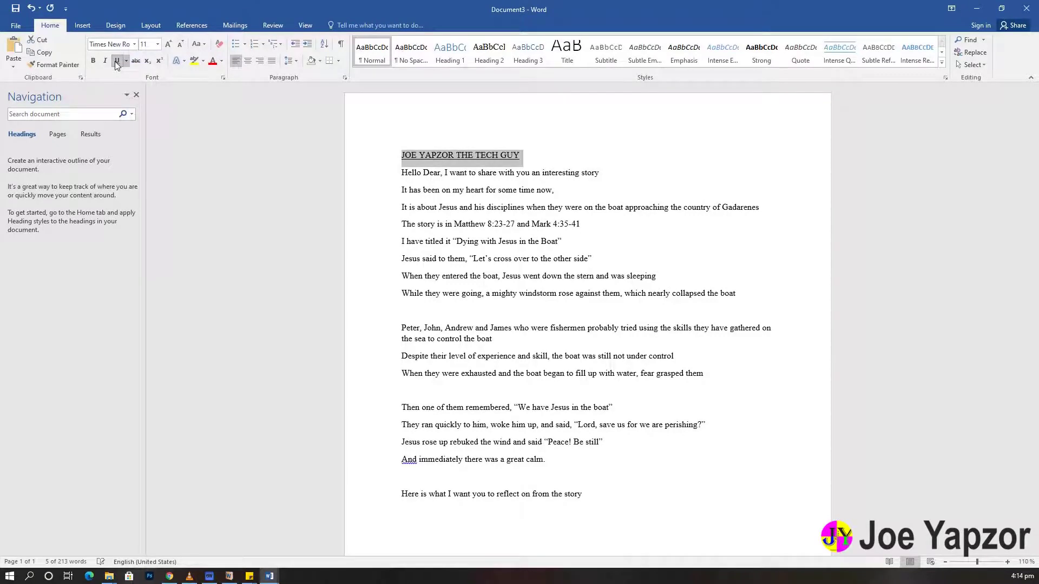
pyautogui.click(134, 44)
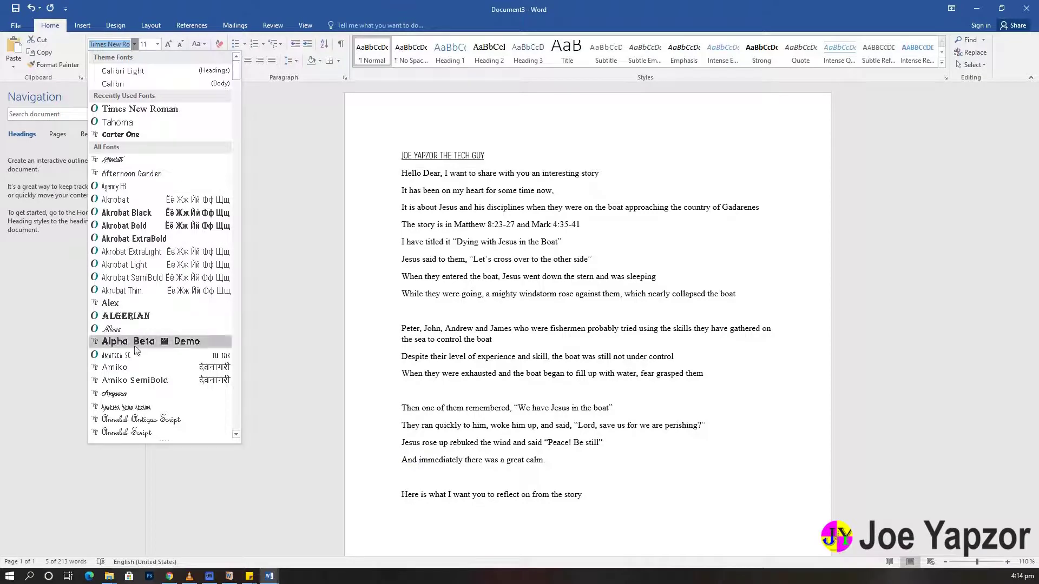
pyautogui.scroll(-4, 127, 403)
pyautogui.scroll(-1, 162, 389)
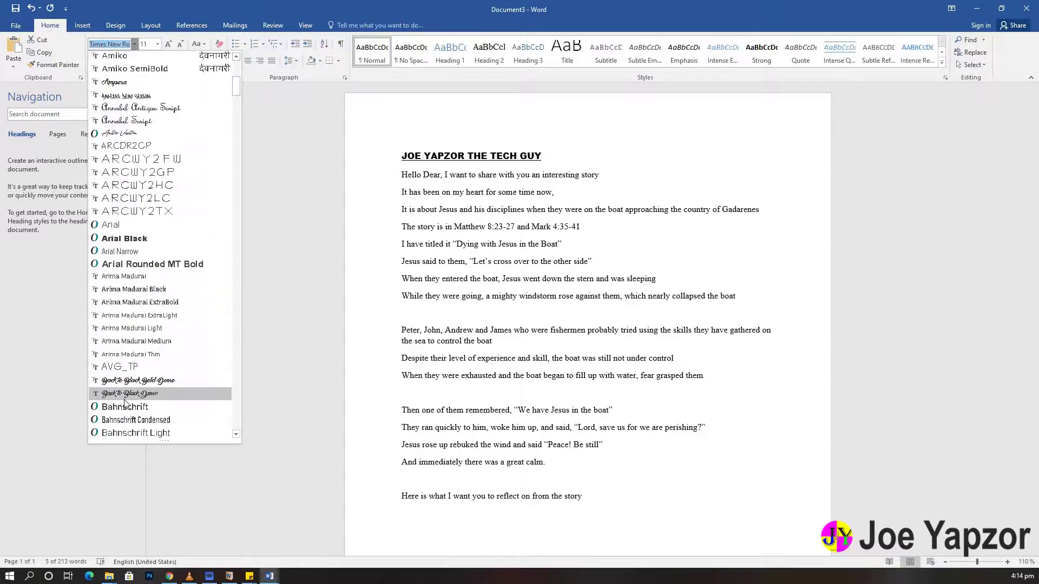
pyautogui.scroll(5, 174, 368)
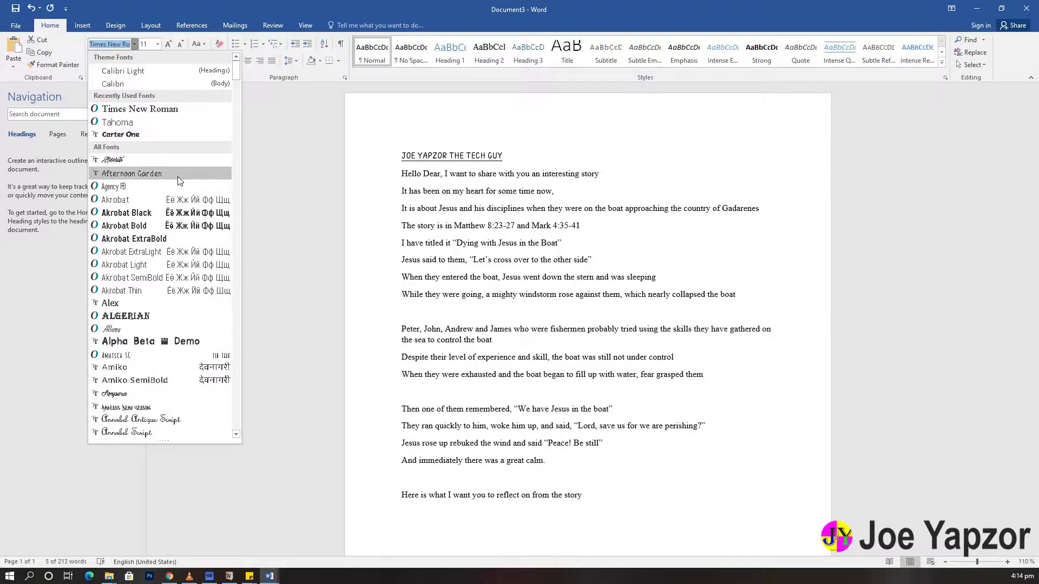
pyautogui.click(182, 106)
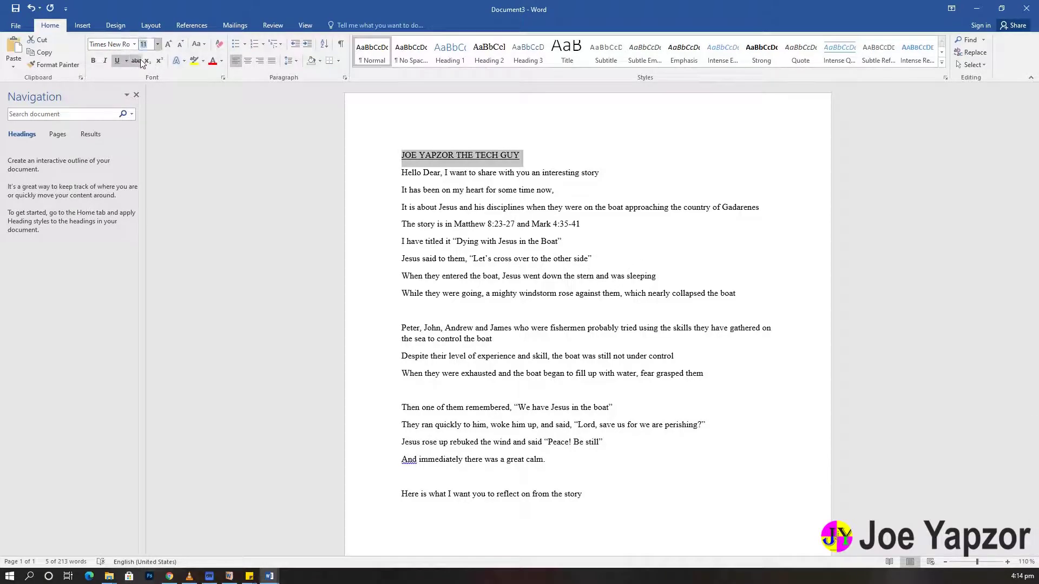
# Enlarge the heading to 36 points, then shrink it back down to 14 points.
pyautogui.click(169, 44)
pyautogui.click(169, 44)
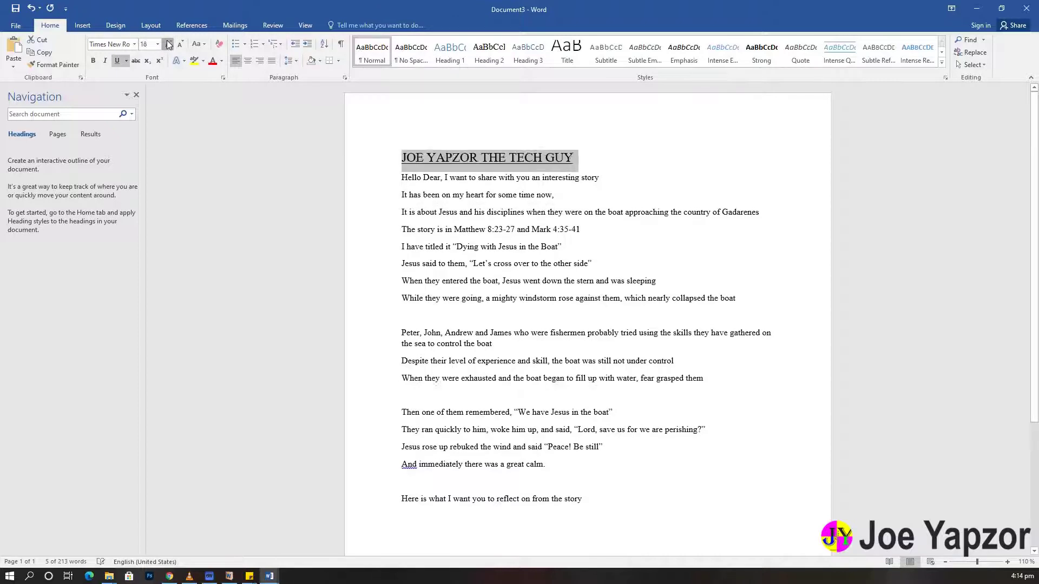
pyautogui.click(169, 44)
pyautogui.click(168, 44)
pyautogui.click(169, 44)
pyautogui.click(168, 44)
pyautogui.click(169, 43)
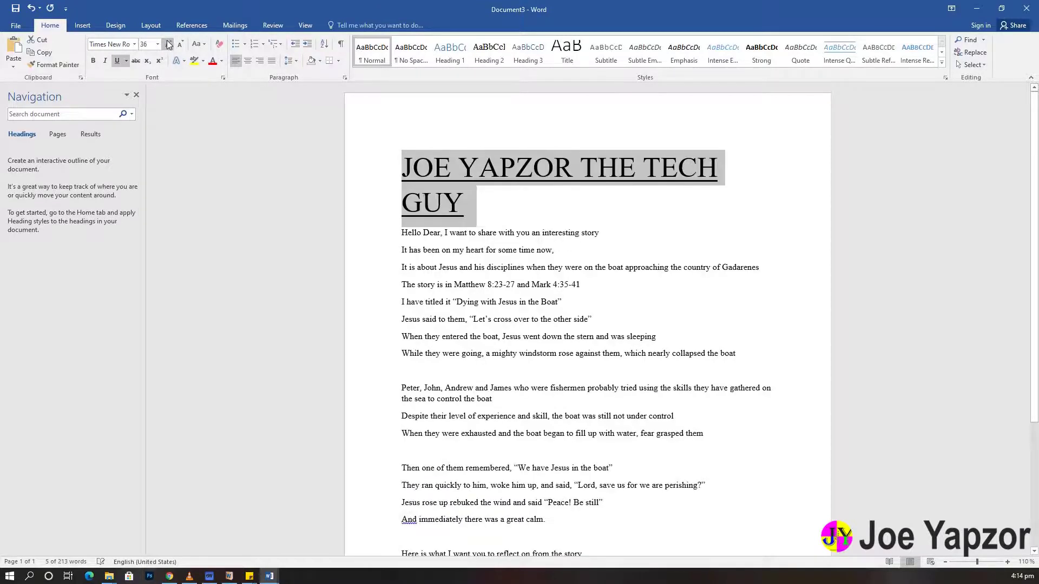
pyautogui.click(181, 44)
pyautogui.click(180, 44)
pyautogui.click(180, 44)
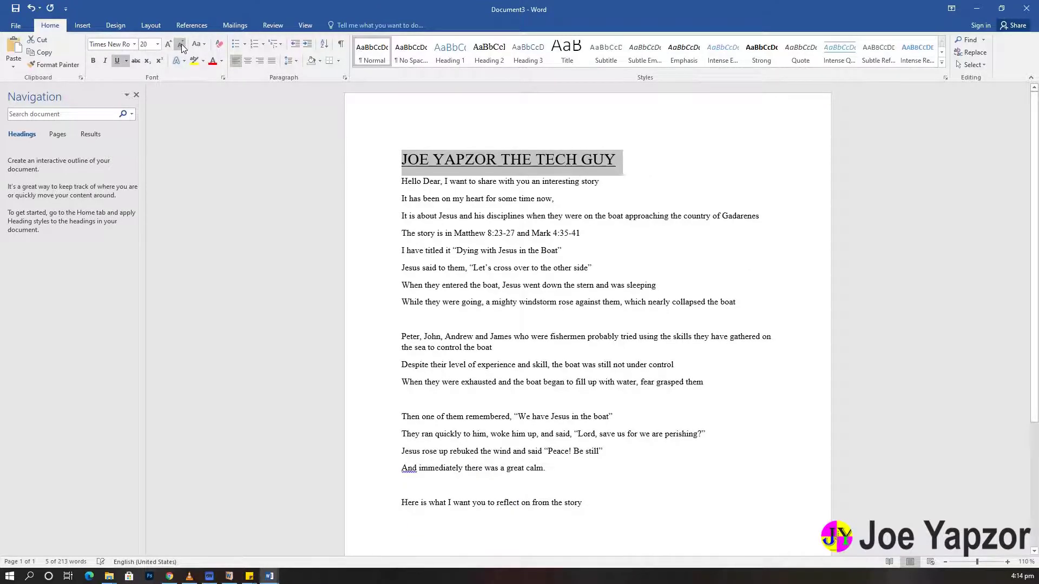
pyautogui.click(181, 44)
pyautogui.click(181, 43)
pyautogui.click(181, 44)
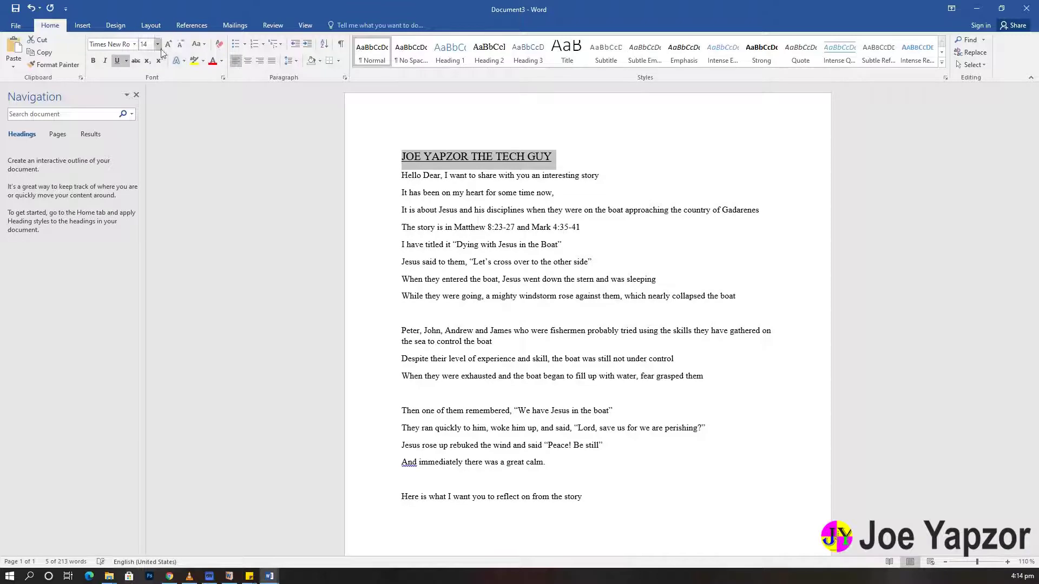
# Set the heading to 12 points and select the whole document.
pyautogui.click(173, 44)
pyautogui.click(144, 45)
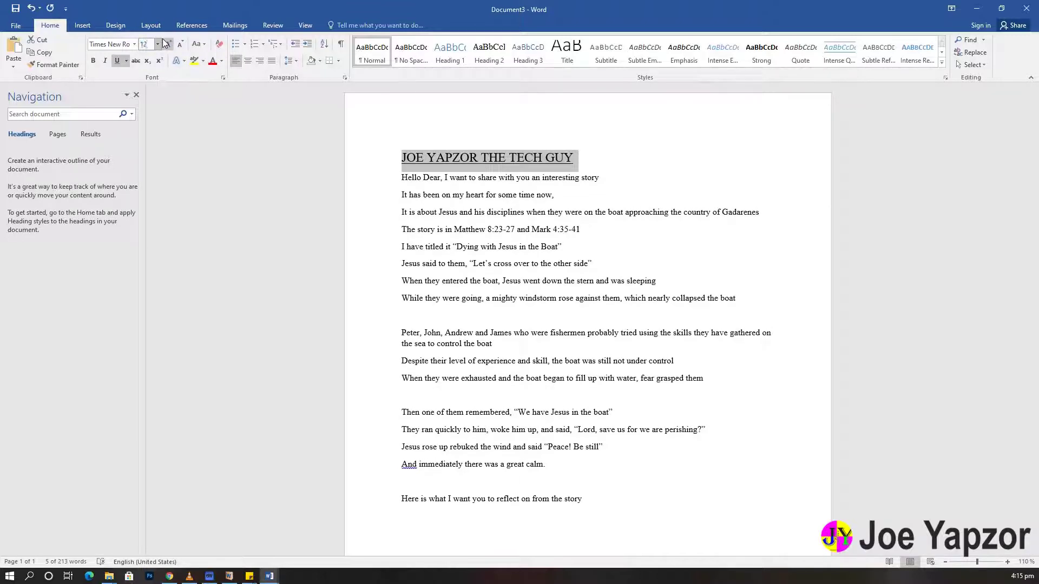
pyautogui.press('Return')
pyautogui.hotkey('ctrl', 'a')
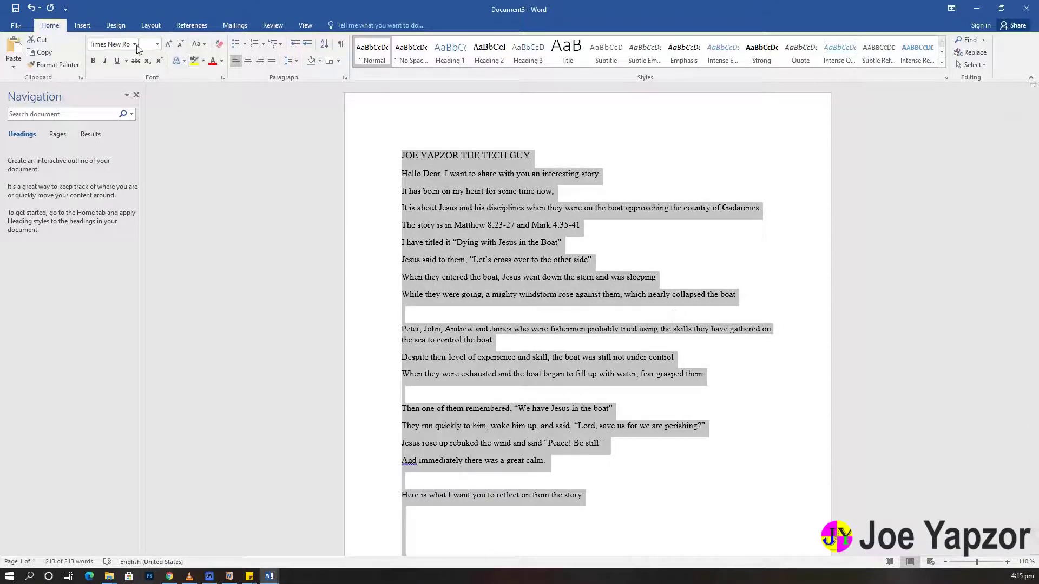
# Make the whole story 12 pt, then try UPPERCASE and tOGGLE cASE before restoring the original capitalization.
pyautogui.click(152, 48)
pyautogui.write('12')
pyautogui.hotkey('ctrl', ']')
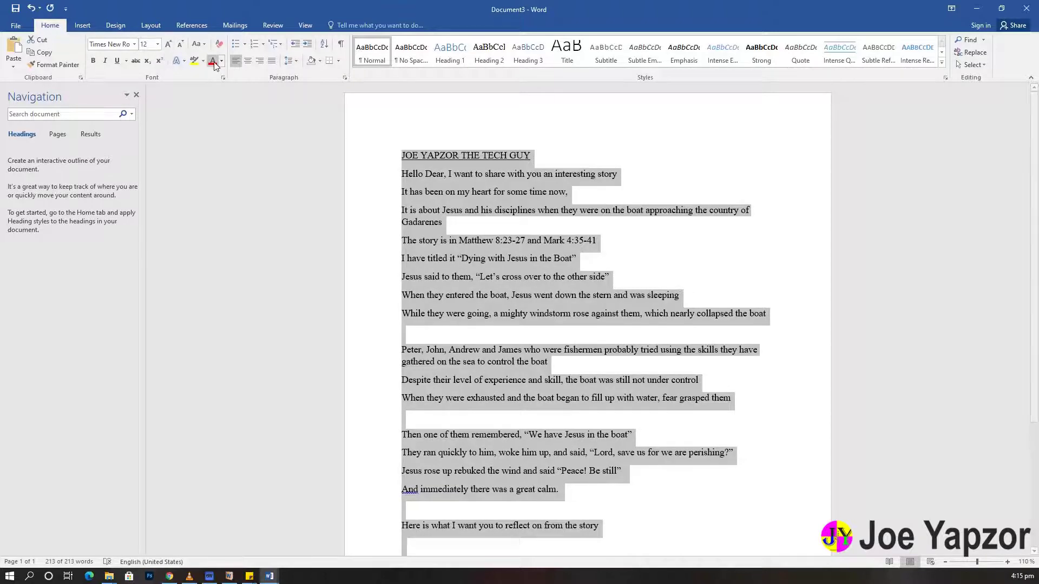
pyautogui.click(199, 47)
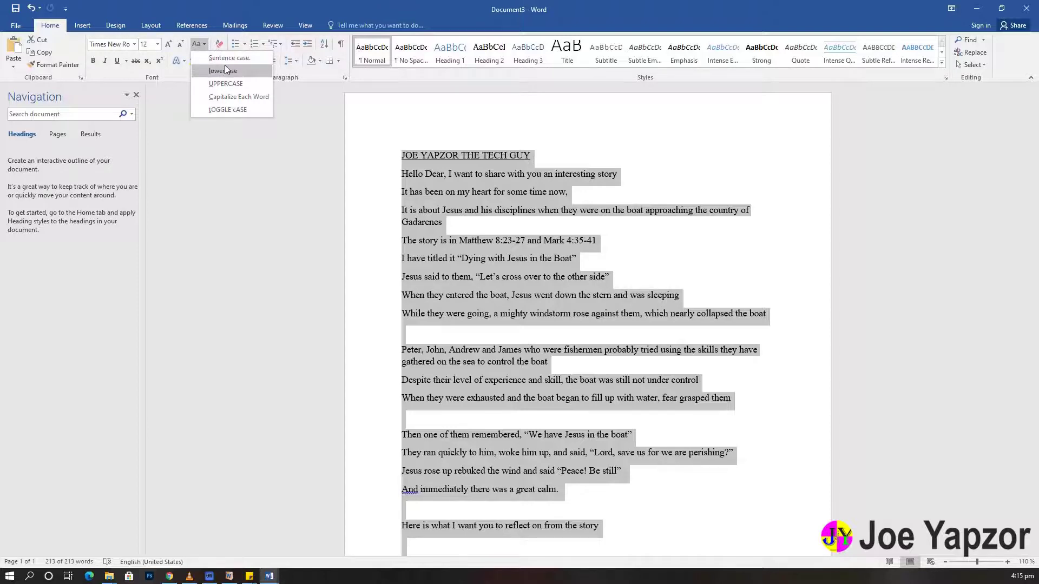
pyautogui.click(225, 79)
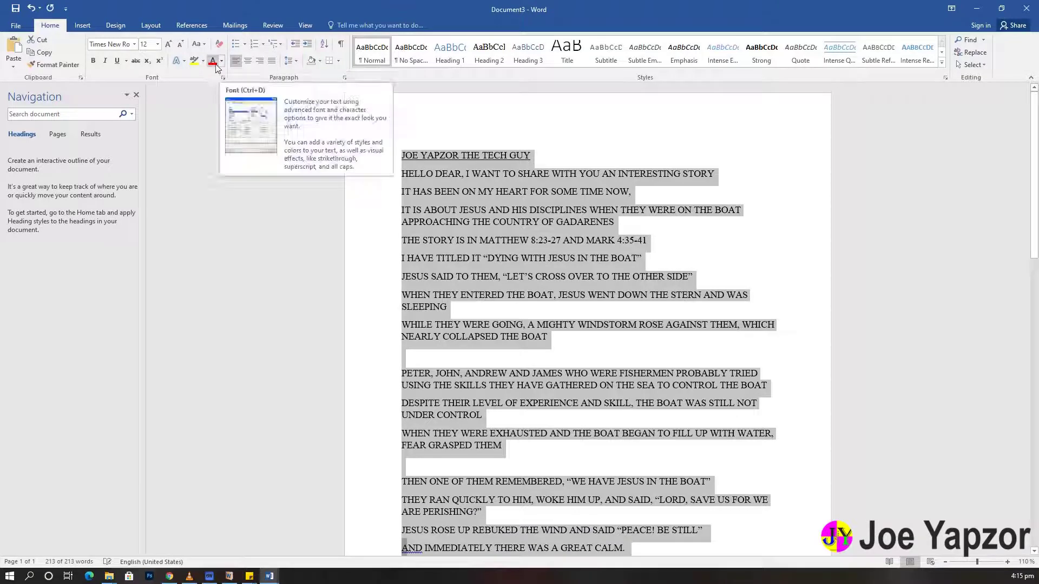
pyautogui.hotkey('ctrl', 'z')
pyautogui.click(199, 44)
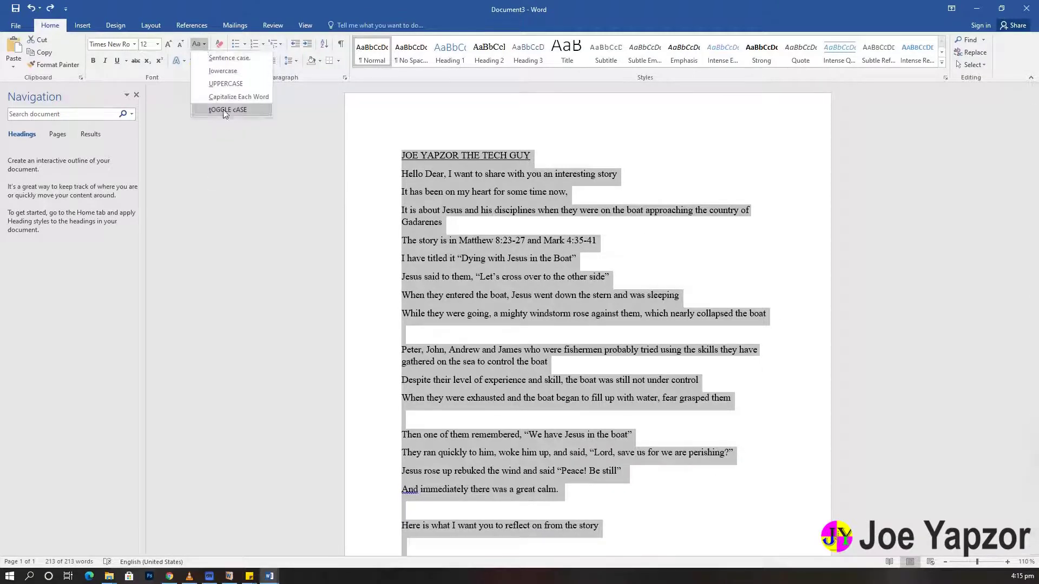
pyautogui.click(222, 109)
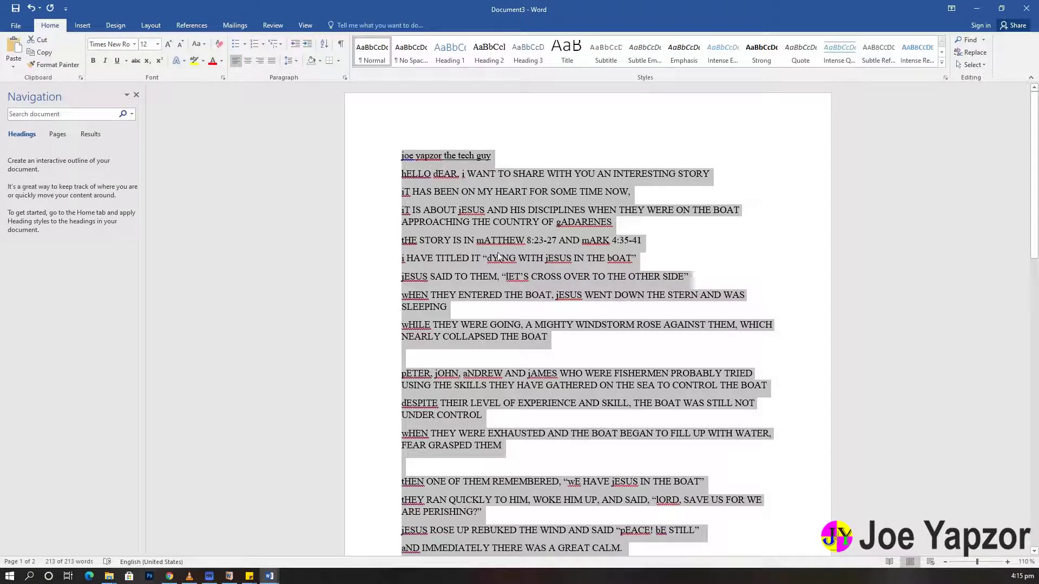
pyautogui.click(196, 44)
pyautogui.click(236, 109)
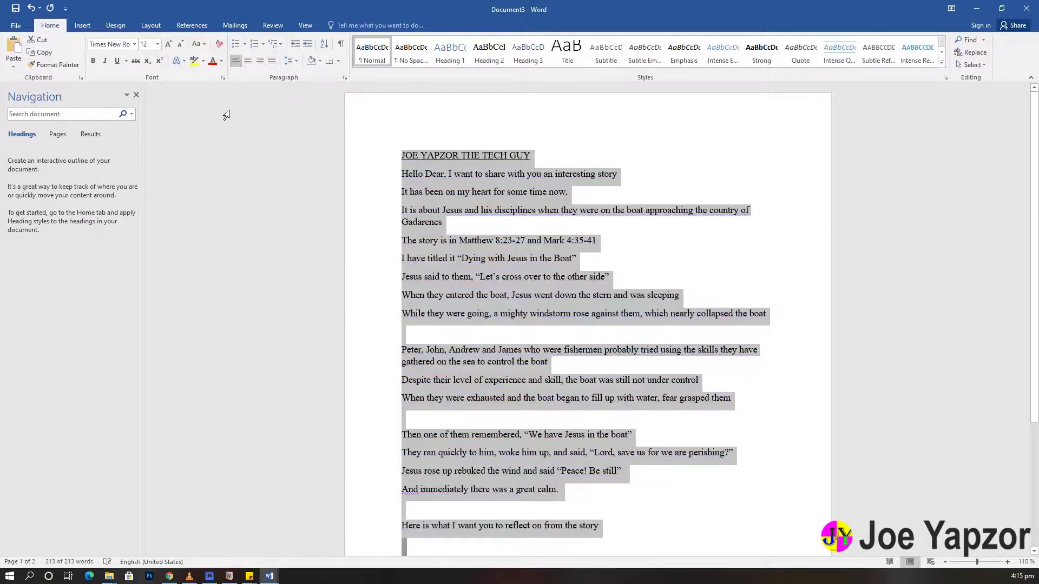
pyautogui.click(195, 45)
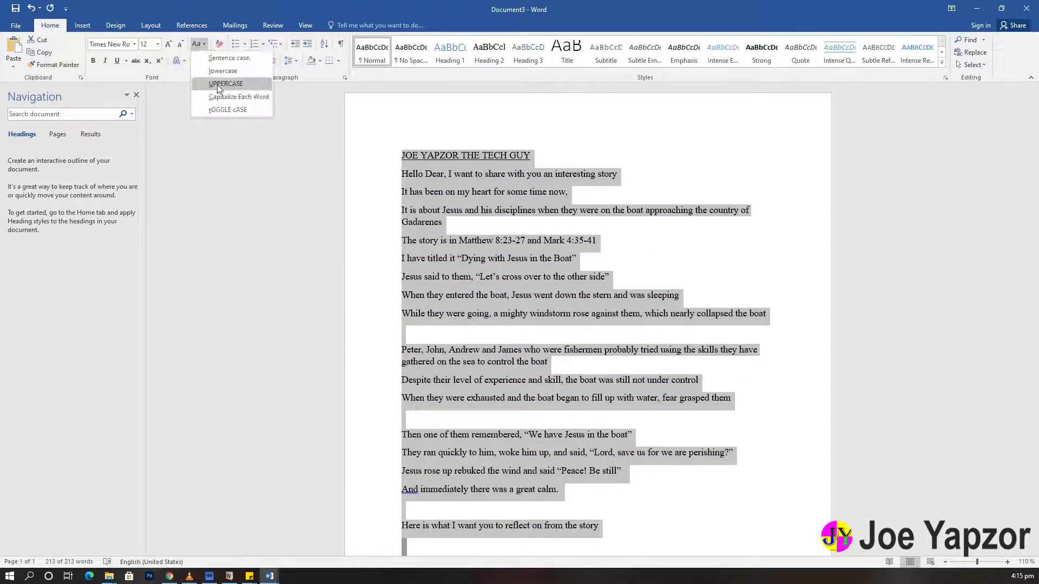
pyautogui.click(223, 97)
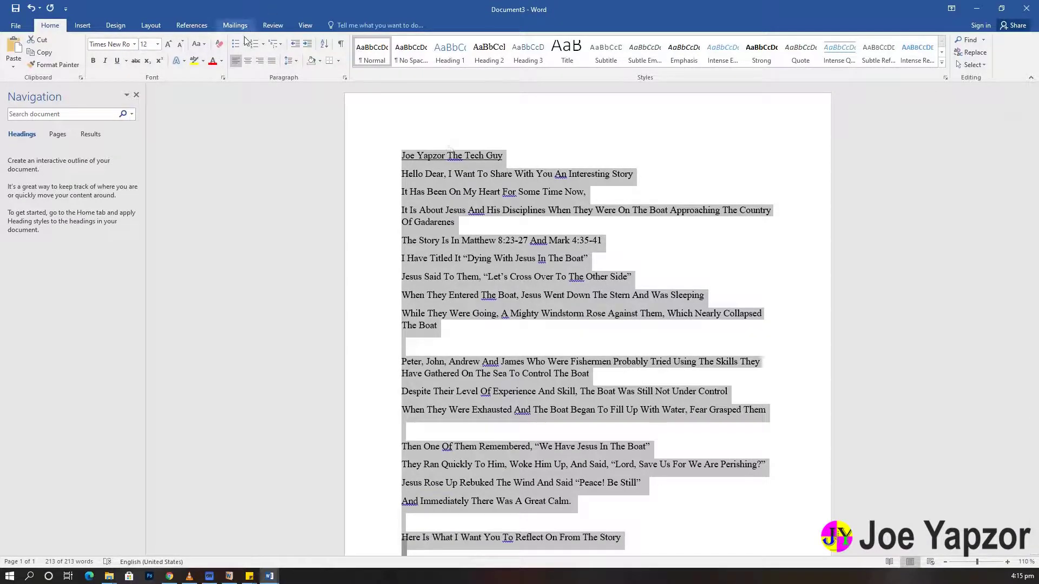
pyautogui.click(195, 44)
pyautogui.click(218, 58)
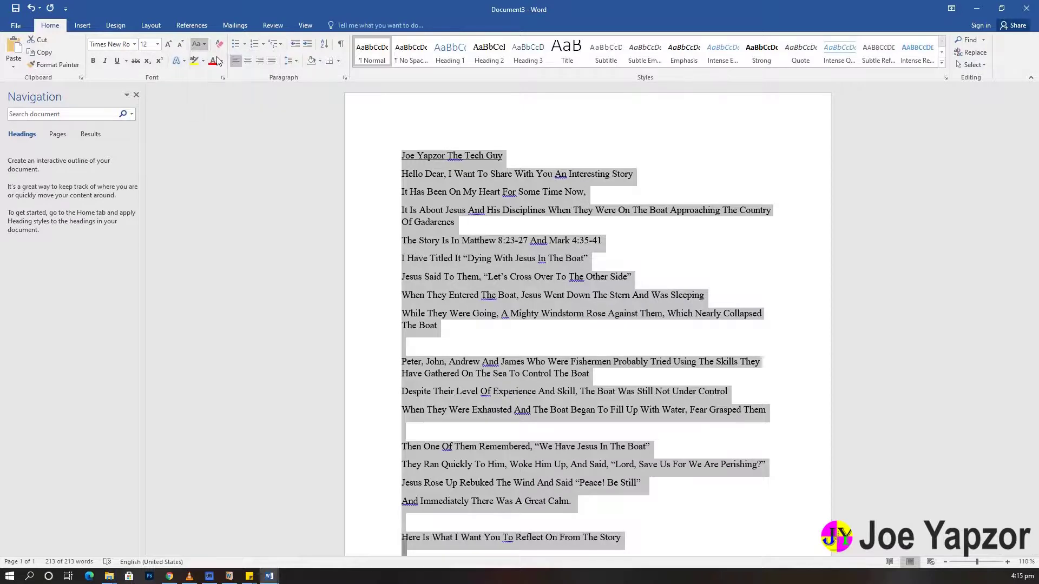
pyautogui.hotkey('ctrl', 'z')
pyautogui.hotkey('ctrl', 'z')
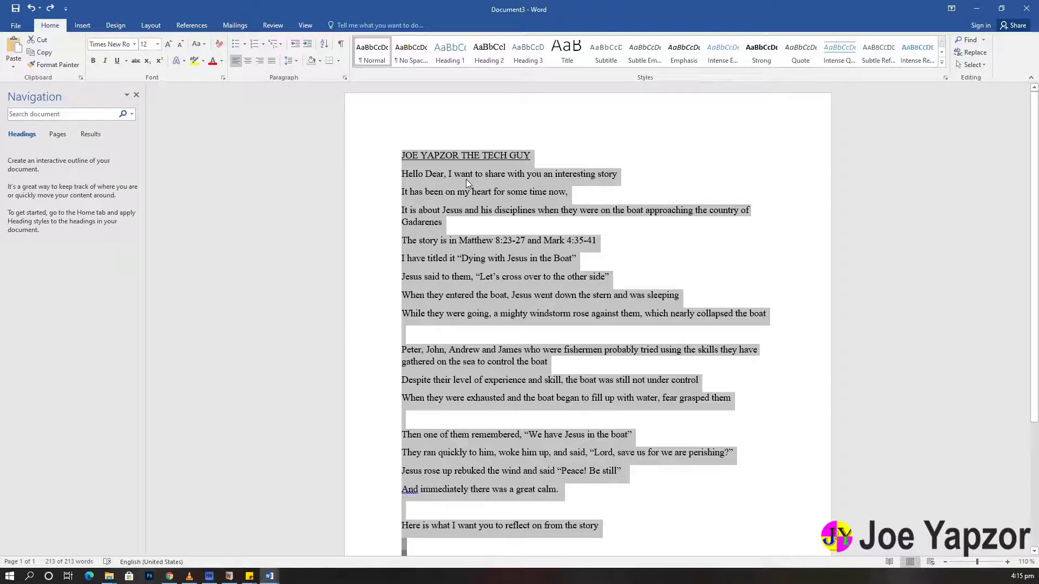
pyautogui.click(518, 182)
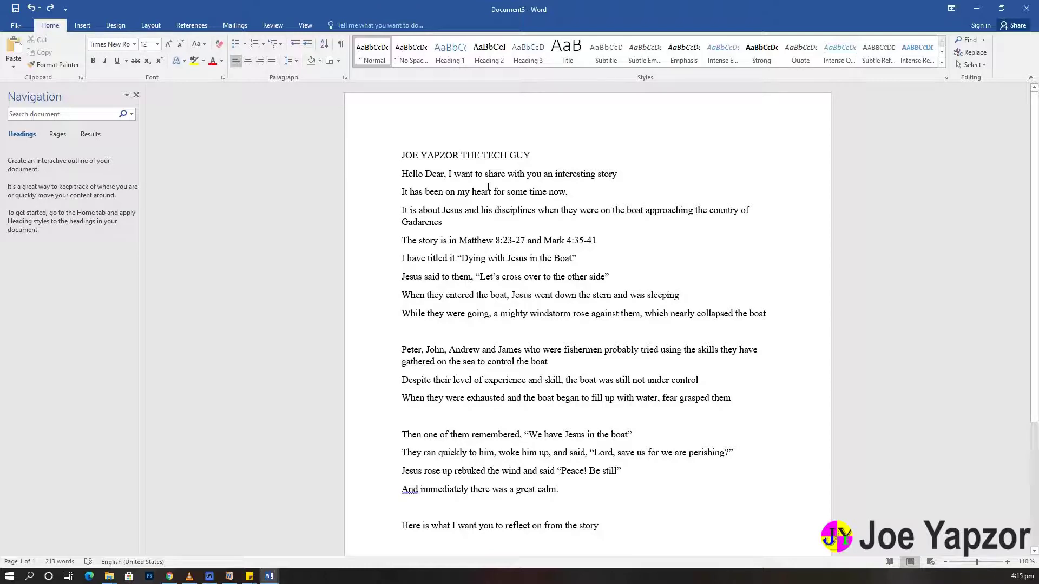
pyautogui.hotkey('ctrl', 'a')
pyautogui.hotkey('shift', 'F3')
pyautogui.hotkey('shift', 'F3')
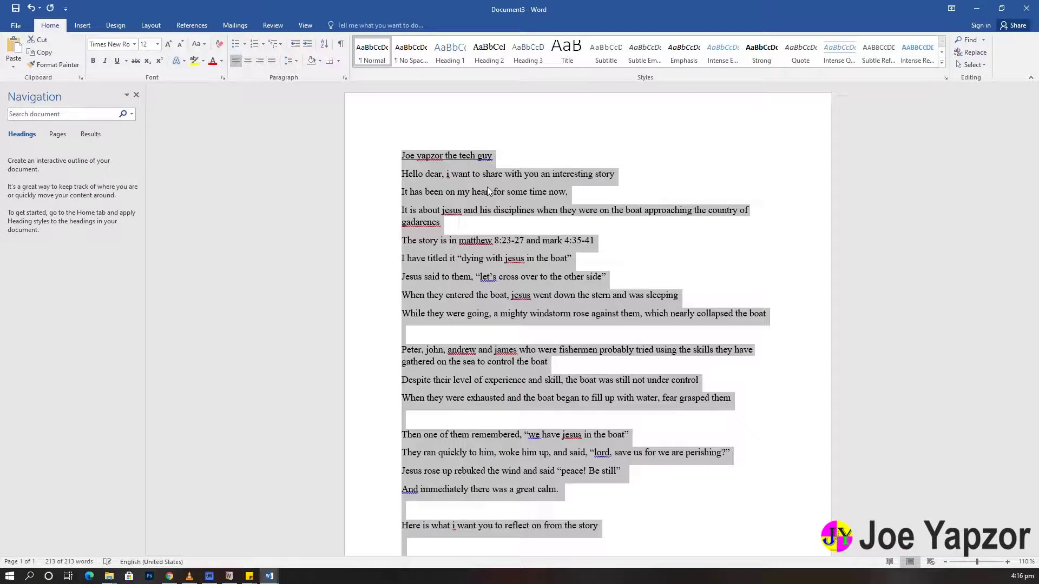
pyautogui.hotkey('ctrl', 'z')
pyautogui.hotkey('ctrl', 'z')
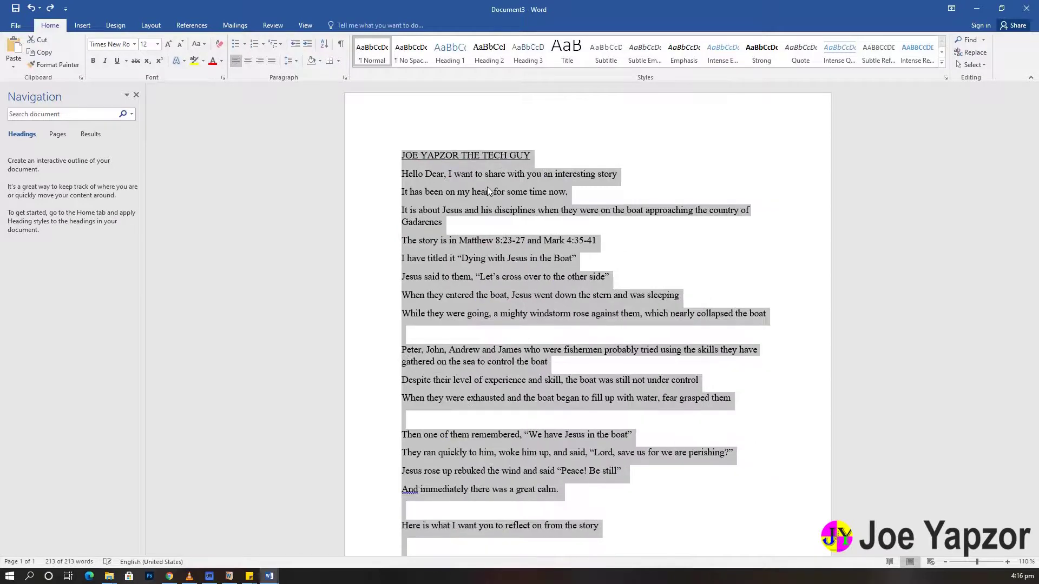
pyautogui.moveTo(301, 97); pyautogui.dragTo(297, 161)
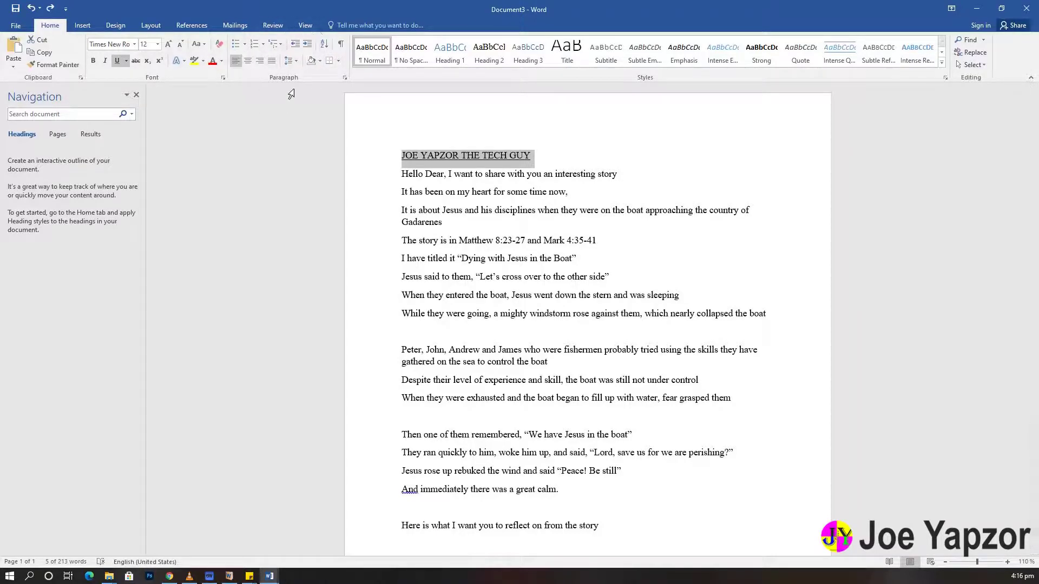
pyautogui.click(250, 62)
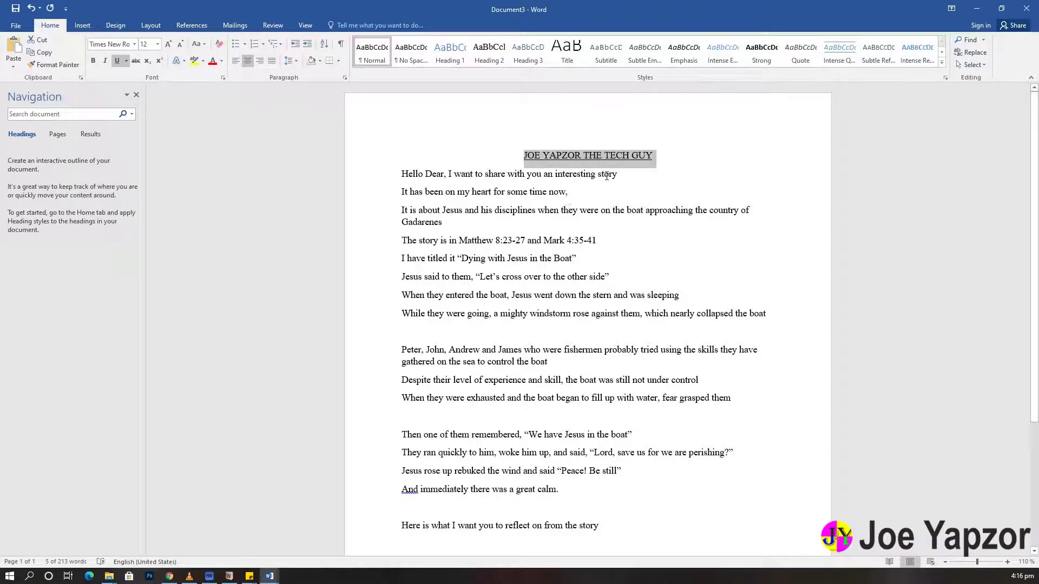
pyautogui.click(259, 61)
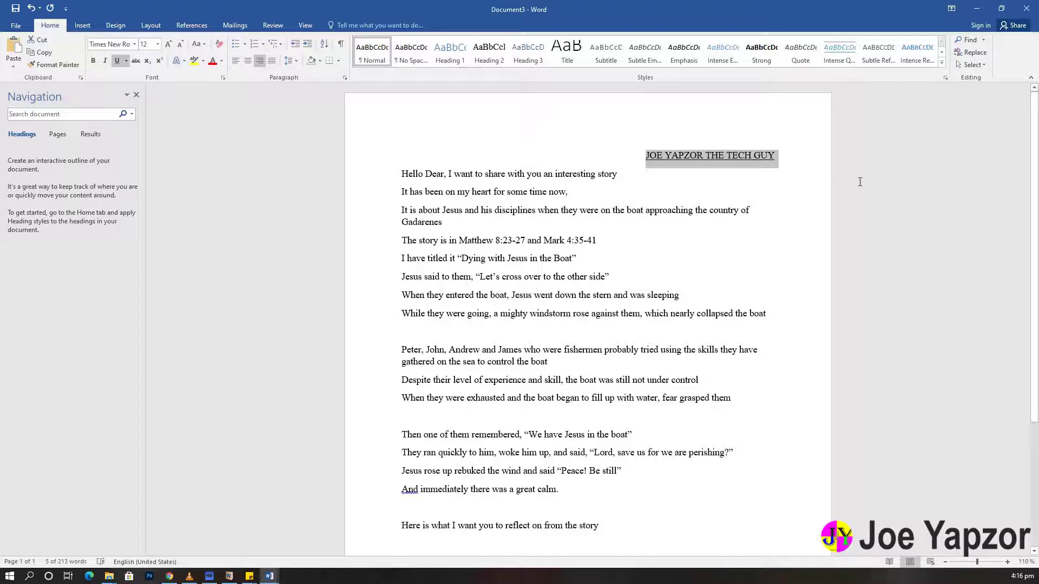
pyautogui.click(236, 62)
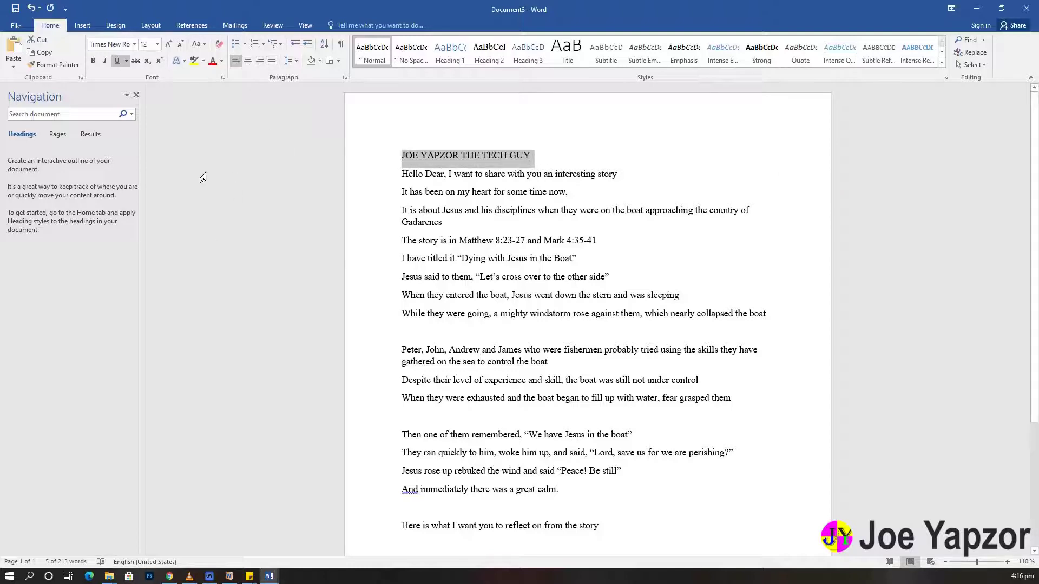
pyautogui.click(249, 57)
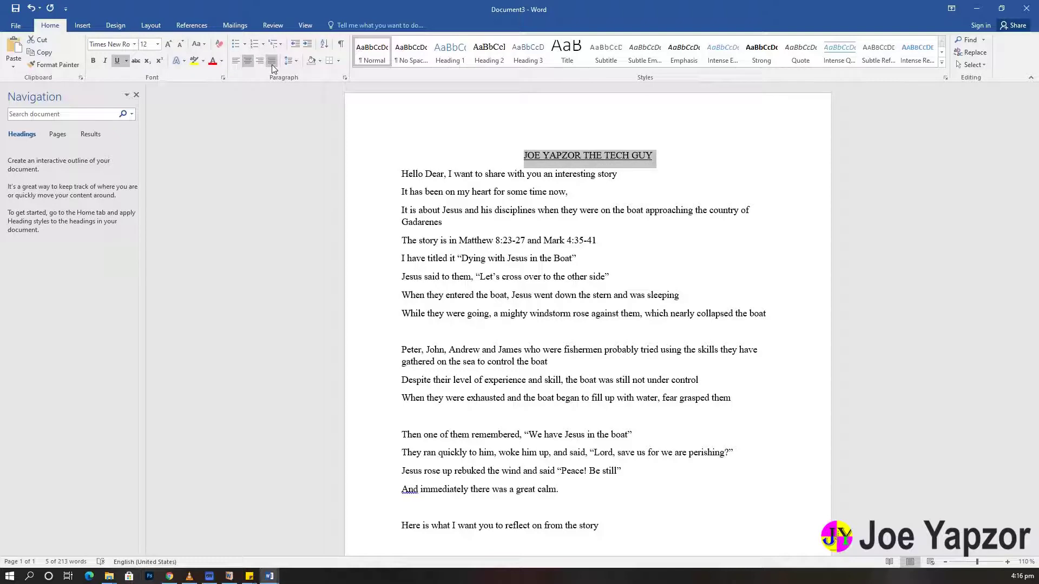
pyautogui.click(272, 62)
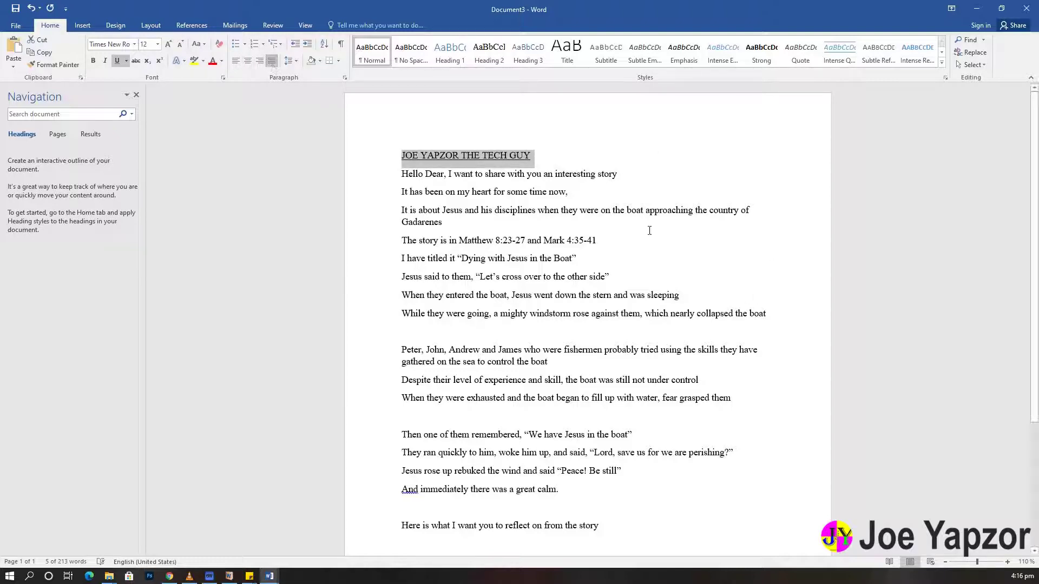
pyautogui.click(401, 165)
# Justify the story paragraphs from 'Hello Dear' through 'not under control'.
pyautogui.moveTo(399, 173); pyautogui.dragTo(698, 382)
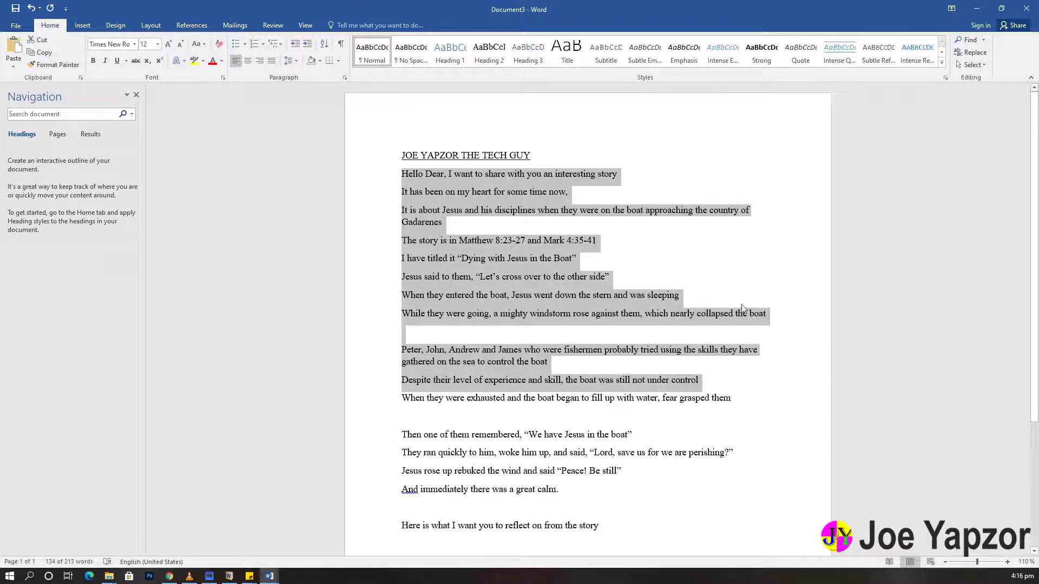
pyautogui.click(272, 62)
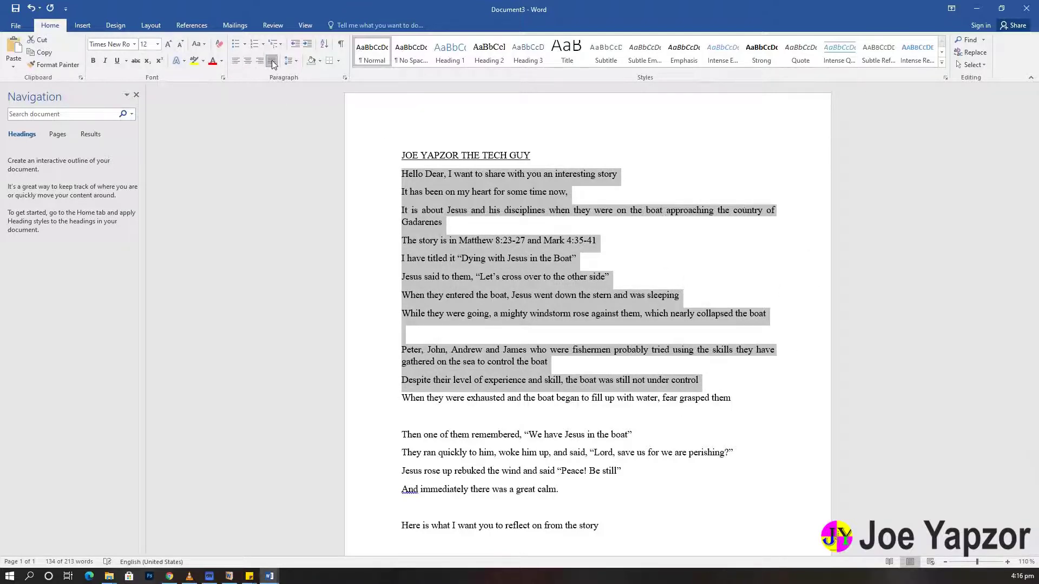
pyautogui.scroll(-3, 529, 479)
pyautogui.scroll(-2, 529, 479)
pyautogui.scroll(3, 529, 479)
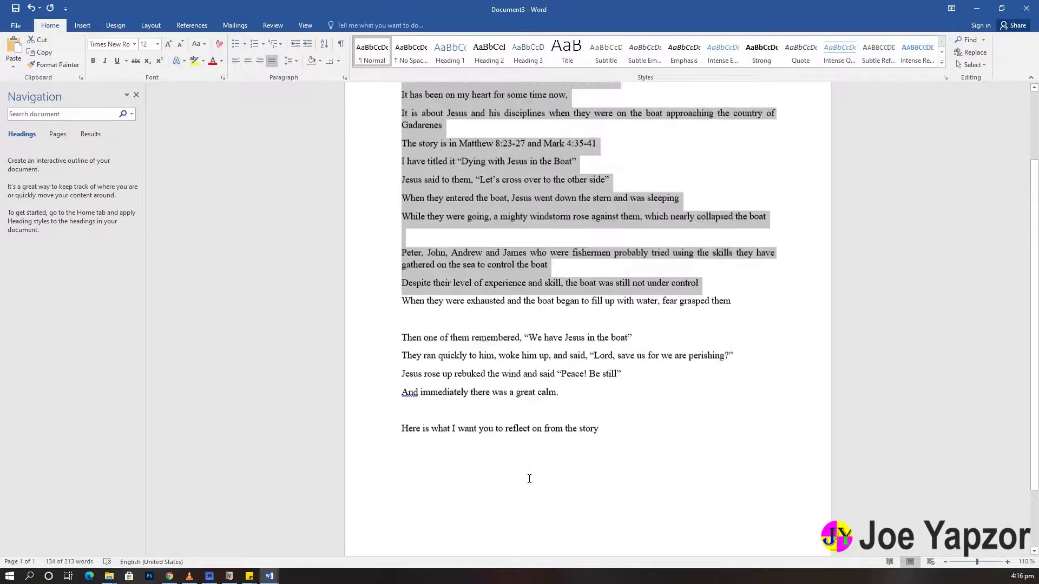
pyautogui.scroll(1, 530, 479)
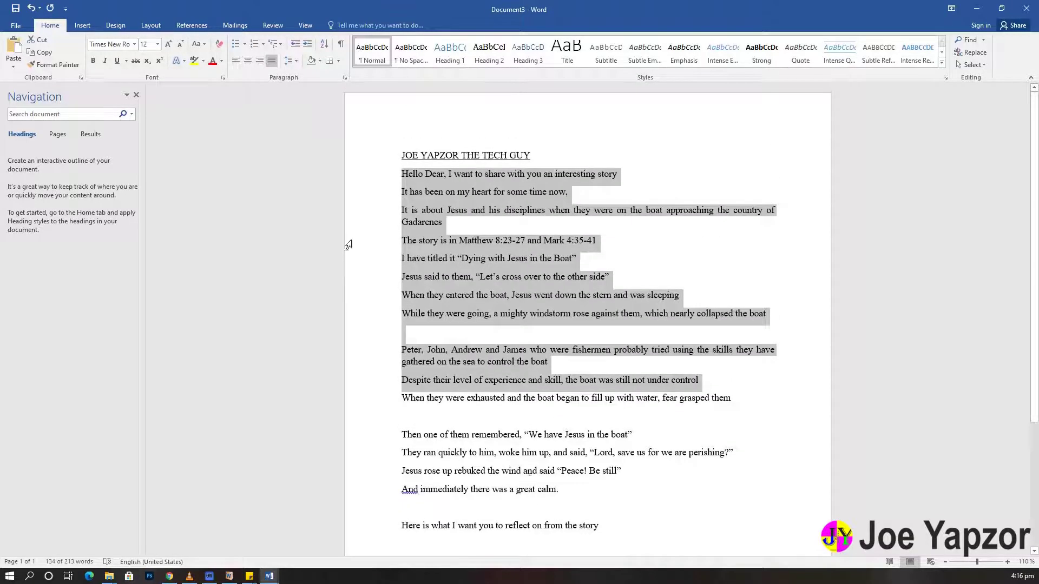
pyautogui.click(566, 398)
# Select the lines from 'Then one of them remembered' to 'great calm.'.
pyautogui.scroll(-1, 485, 487)
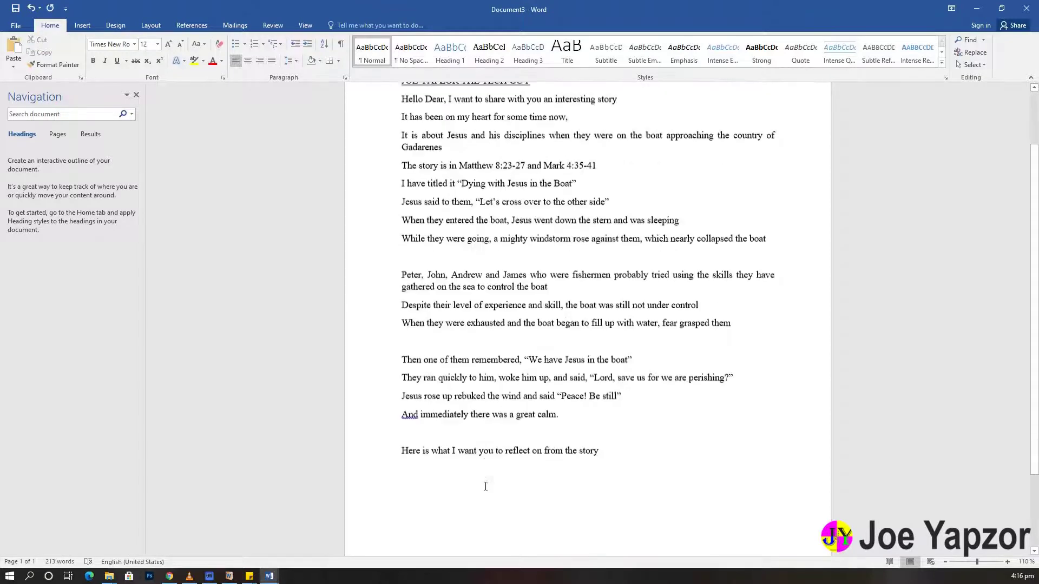
pyautogui.scroll(-2, 485, 487)
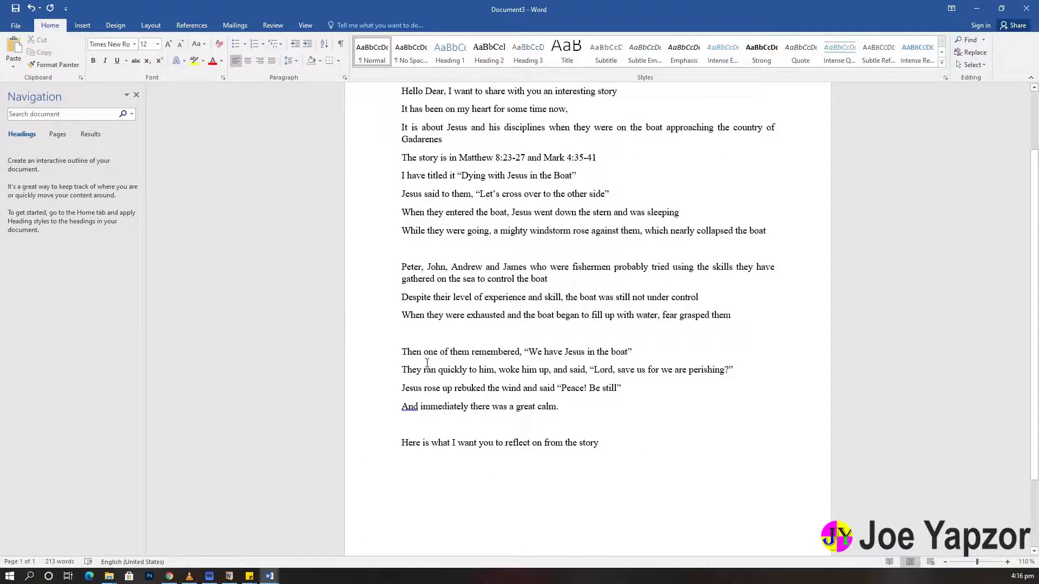
pyautogui.moveTo(405, 345); pyautogui.dragTo(563, 428)
# Try arrow bullets, then number the four lines i. to iv. with lowercase roman numerals.
pyautogui.moveTo(638, 427); pyautogui.dragTo(646, 411)
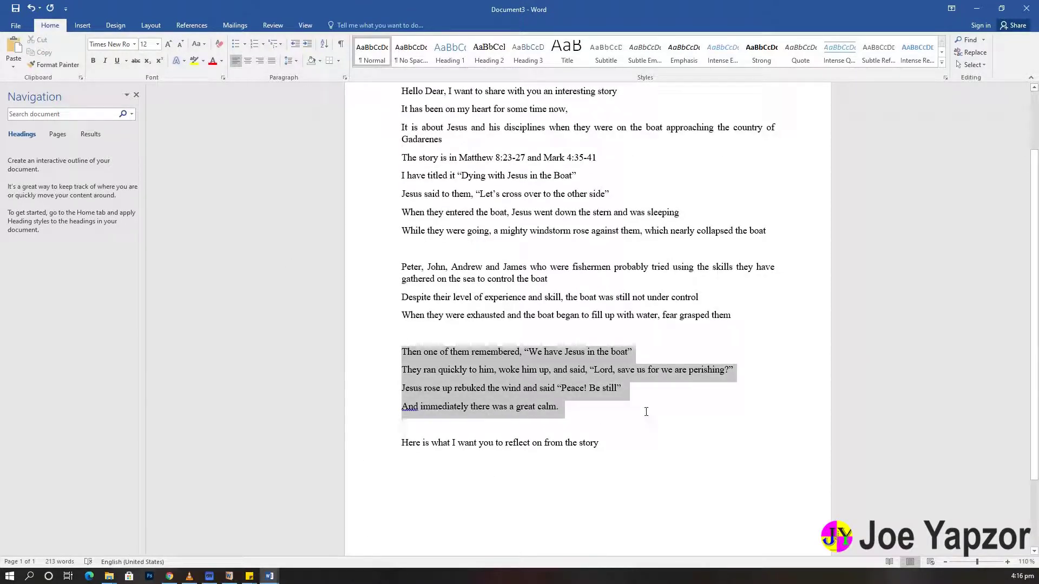
pyautogui.click(246, 47)
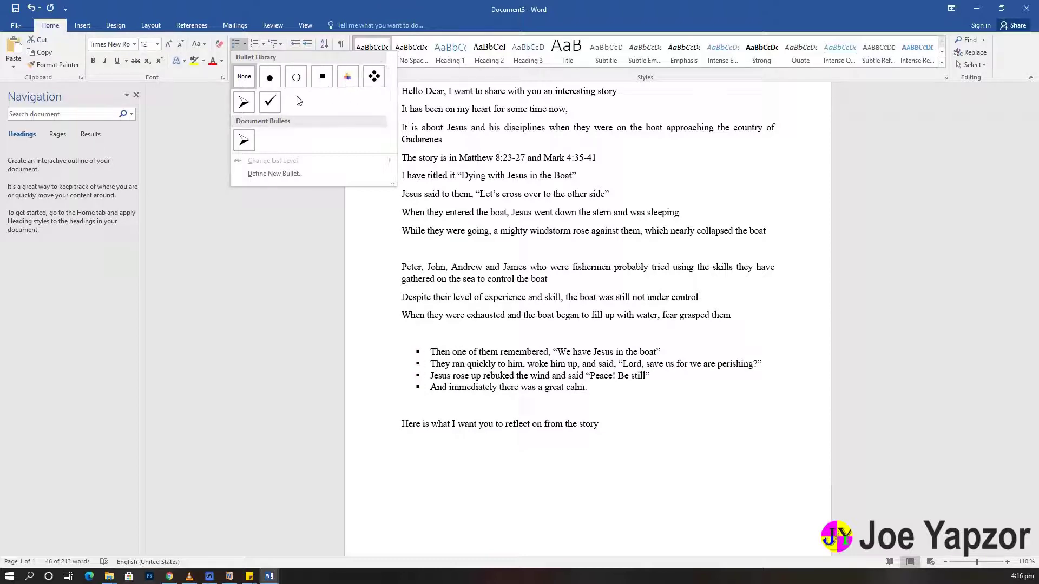
pyautogui.click(244, 104)
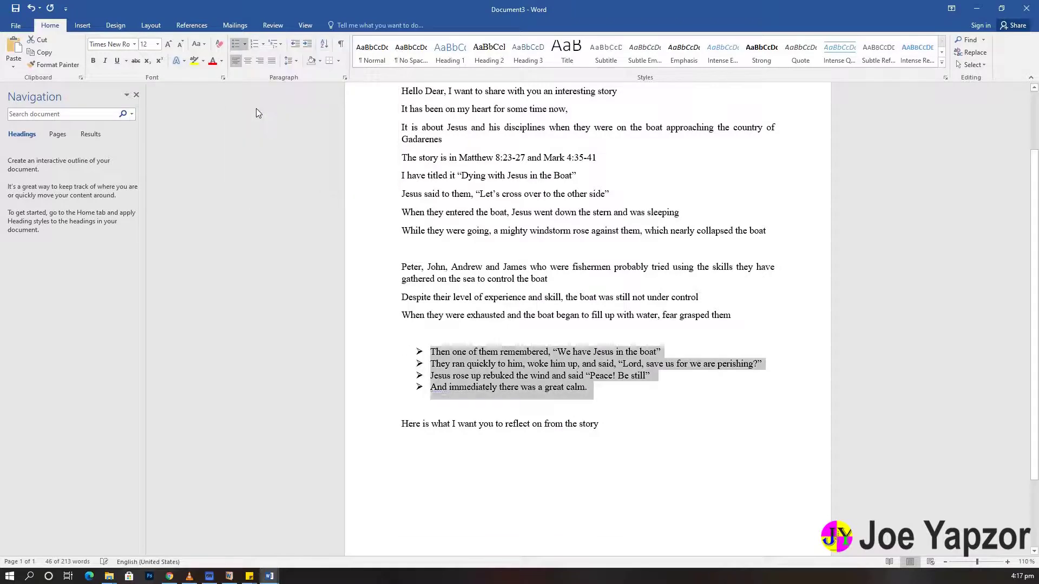
pyautogui.click(264, 47)
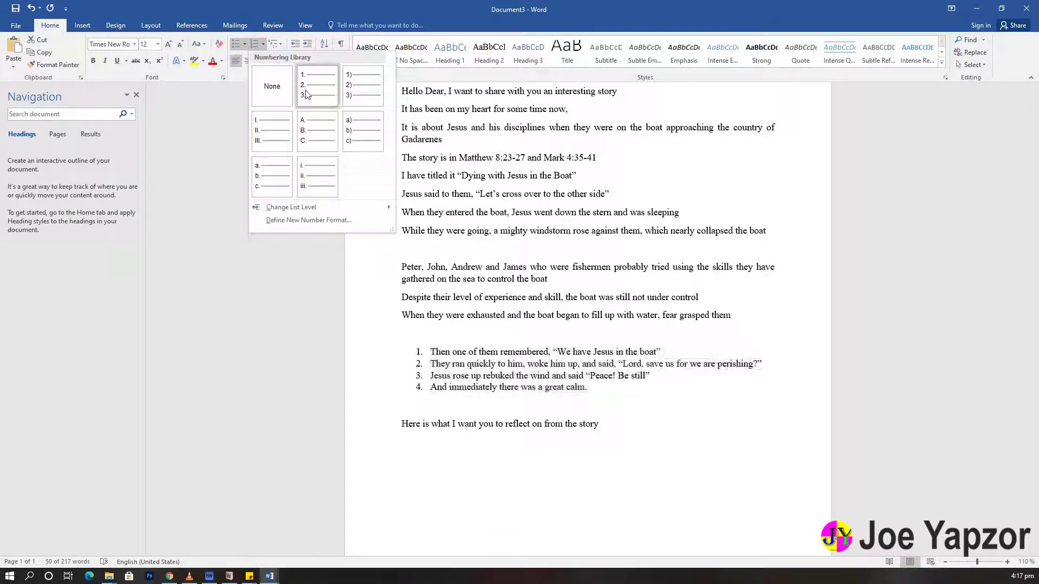
pyautogui.click(320, 173)
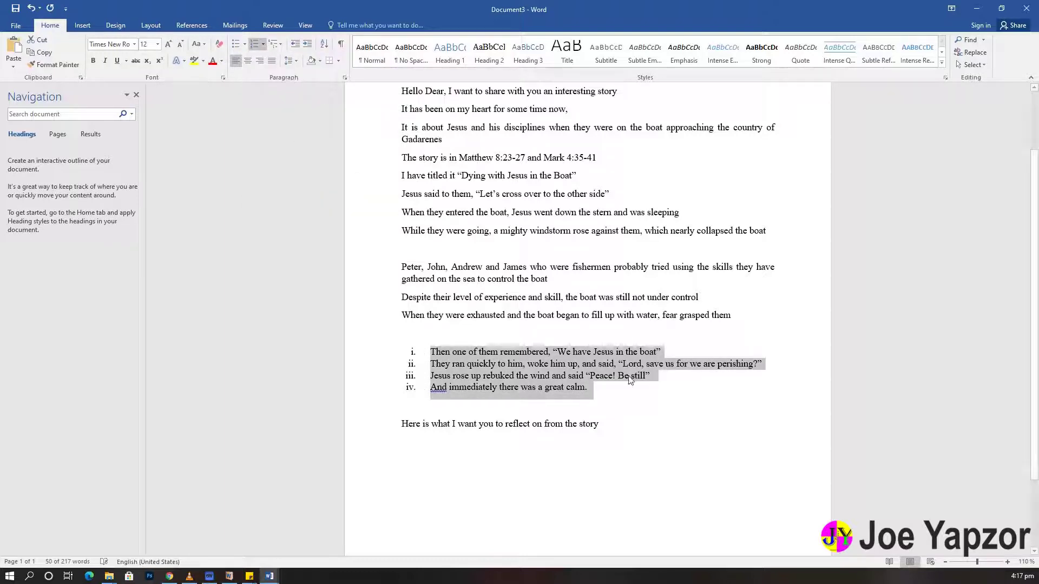
pyautogui.scroll(-1, 553, 449)
pyautogui.scroll(-3, 553, 449)
# Type a three-line care-of address block (name, church, P.O. box) below the closing sentence.
pyautogui.click(644, 318)
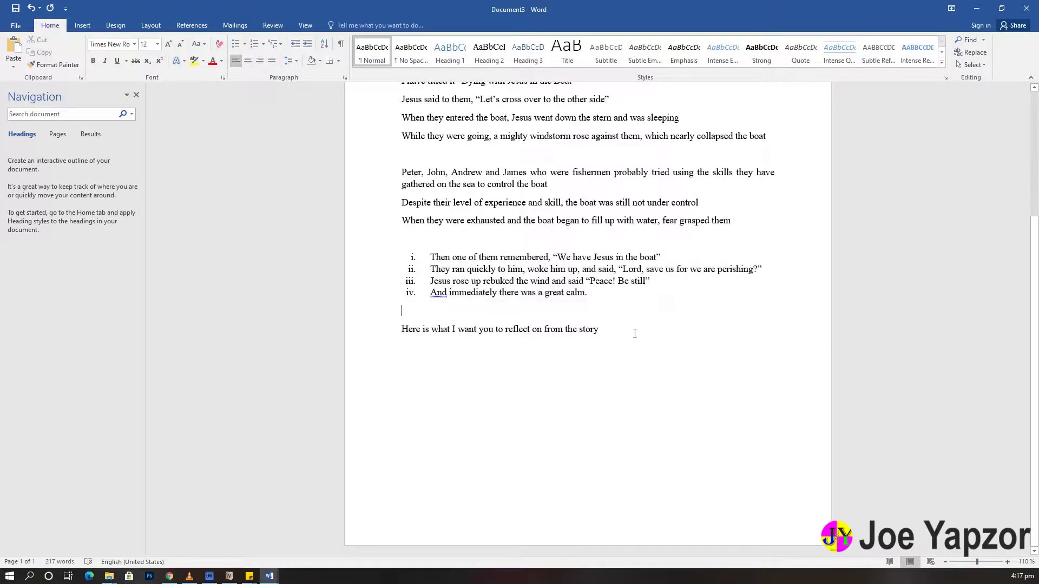
pyautogui.press('Return')
pyautogui.press('Return')
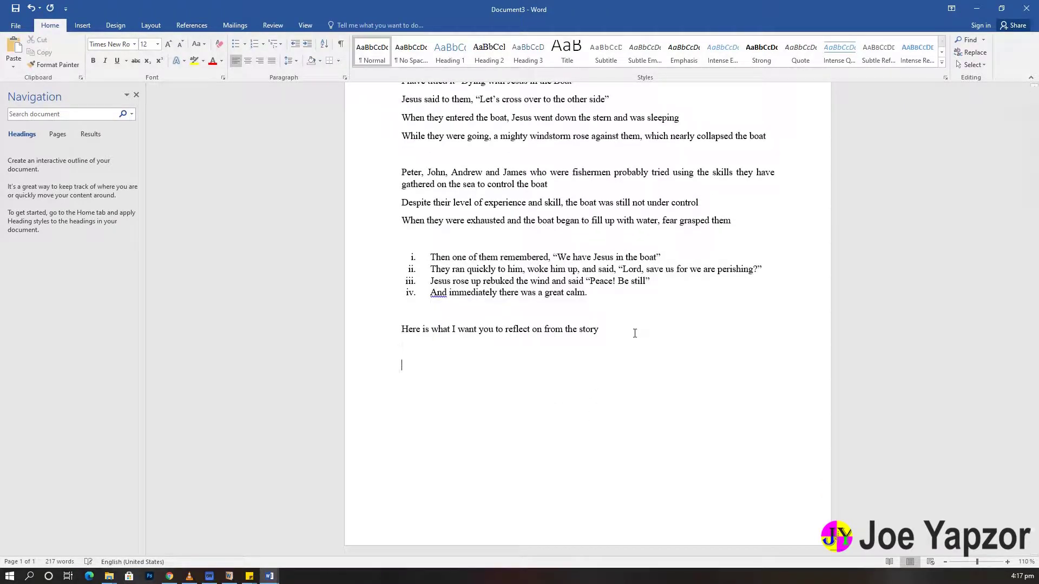
pyautogui.write('C/0')
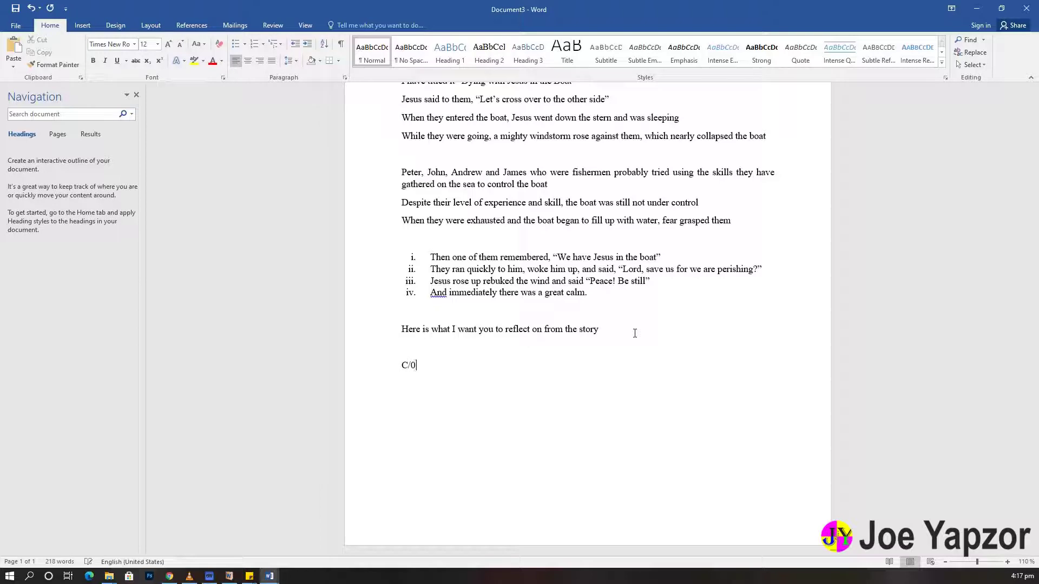
pyautogui.write('sep')
pyautogui.press('Return')
pyautogui.write('Sheaga Catholic Church')
pyautogui.press('Return')
pyautogui.write('P.O Box 422243')
pyautogui.press('Return')
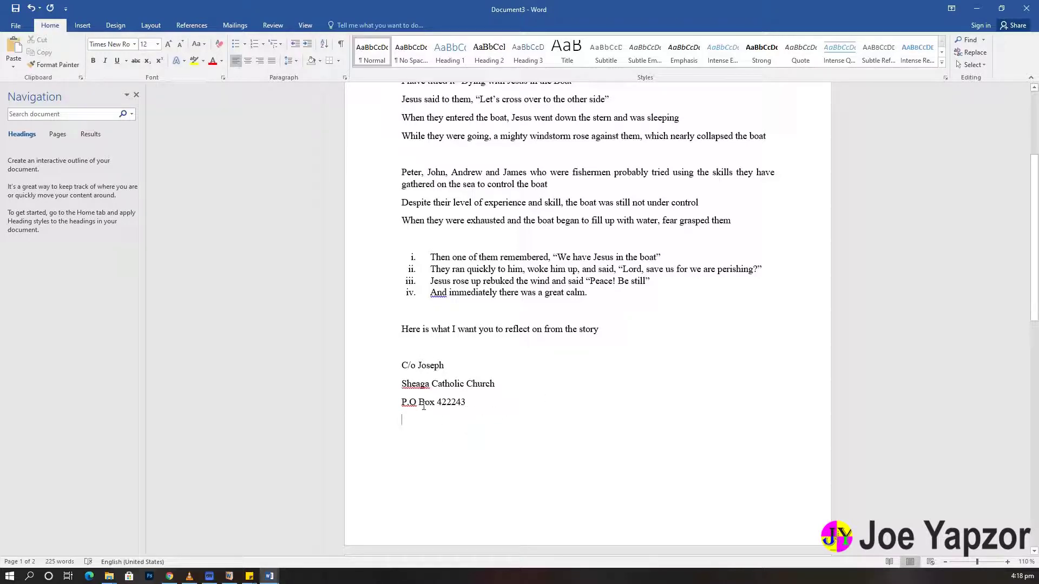
# Indent the address block toward the right margin, stepping back once so the church line fits.
pyautogui.moveTo(403, 363); pyautogui.dragTo(469, 403)
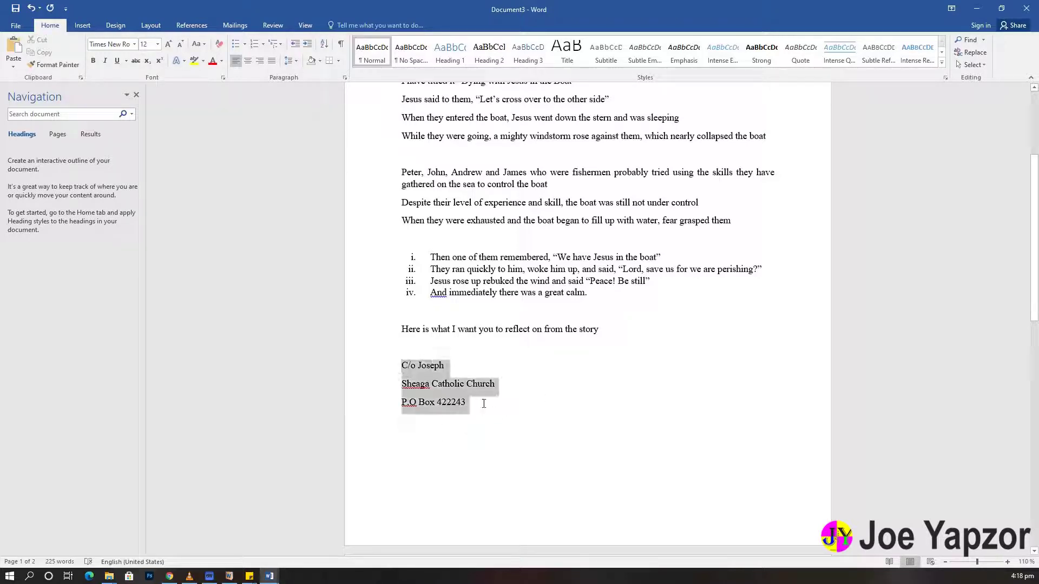
pyautogui.click(309, 47)
pyautogui.click(309, 47)
pyautogui.click(310, 47)
pyautogui.click(309, 47)
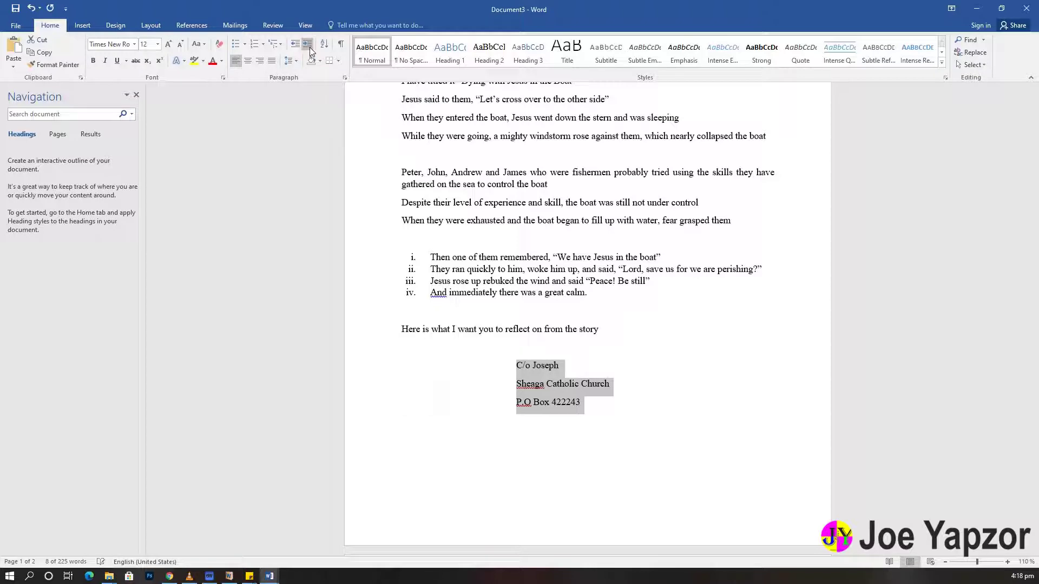
pyautogui.click(309, 47)
pyautogui.click(310, 47)
pyautogui.click(309, 47)
pyautogui.click(310, 47)
pyautogui.click(309, 47)
pyautogui.click(310, 47)
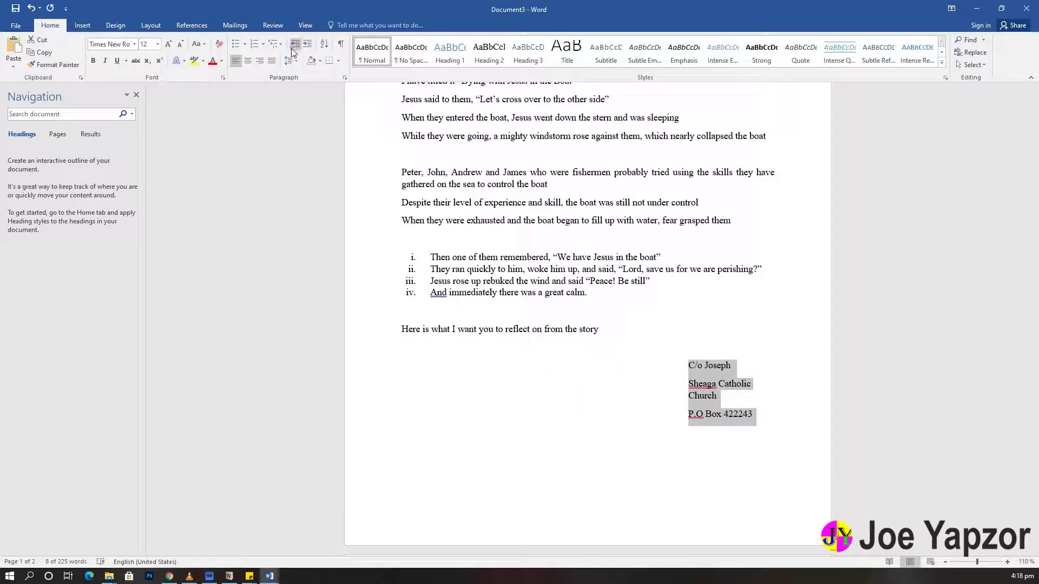
pyautogui.click(295, 45)
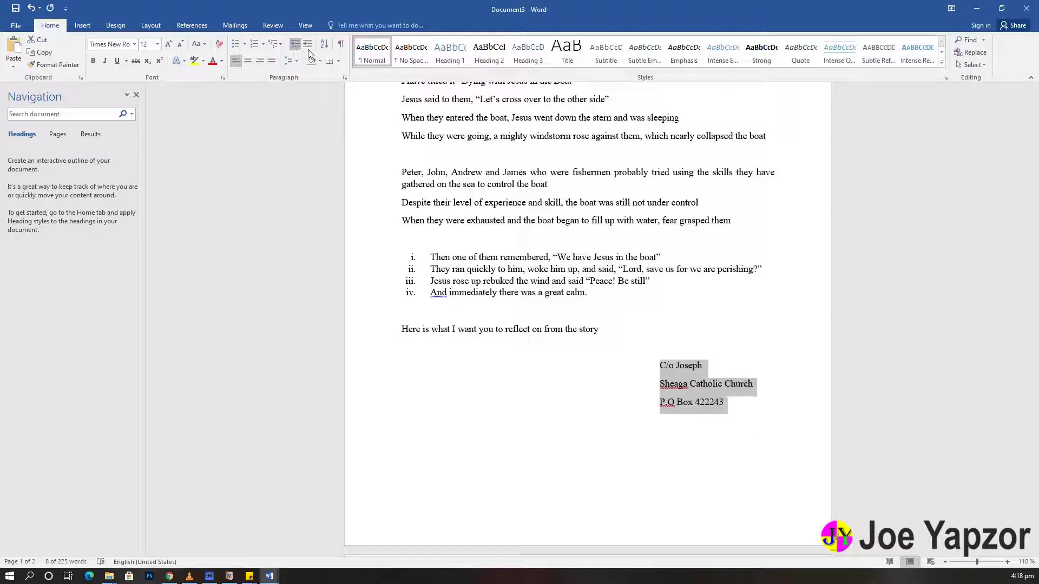
pyautogui.click(326, 45)
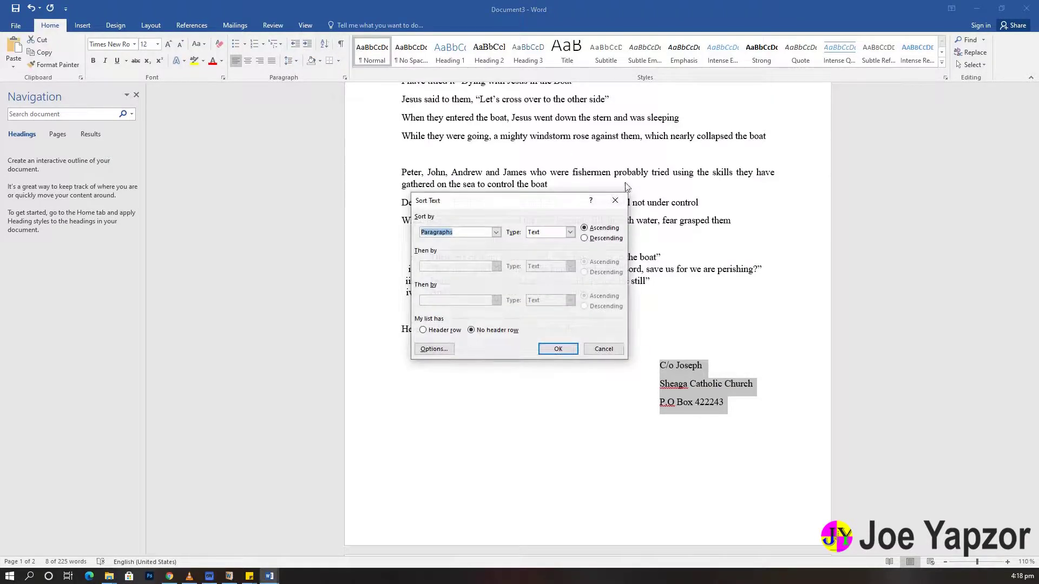
pyautogui.click(615, 200)
pyautogui.click(541, 401)
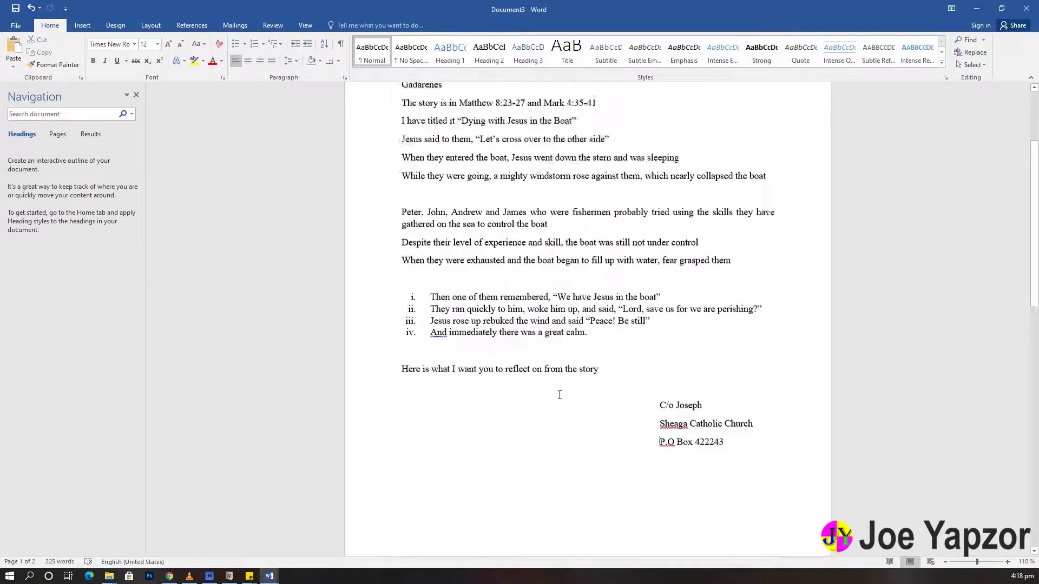
pyautogui.scroll(5, 559, 397)
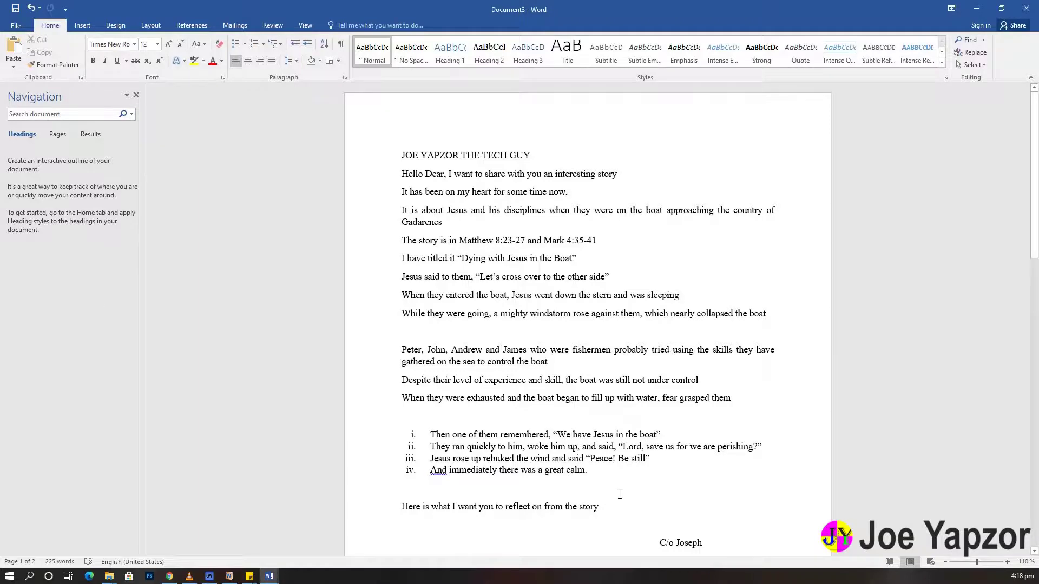
# Add empty lines below the address and type the test word 'dwsrbwenter' on page 2.
pyautogui.scroll(-3, 592, 479)
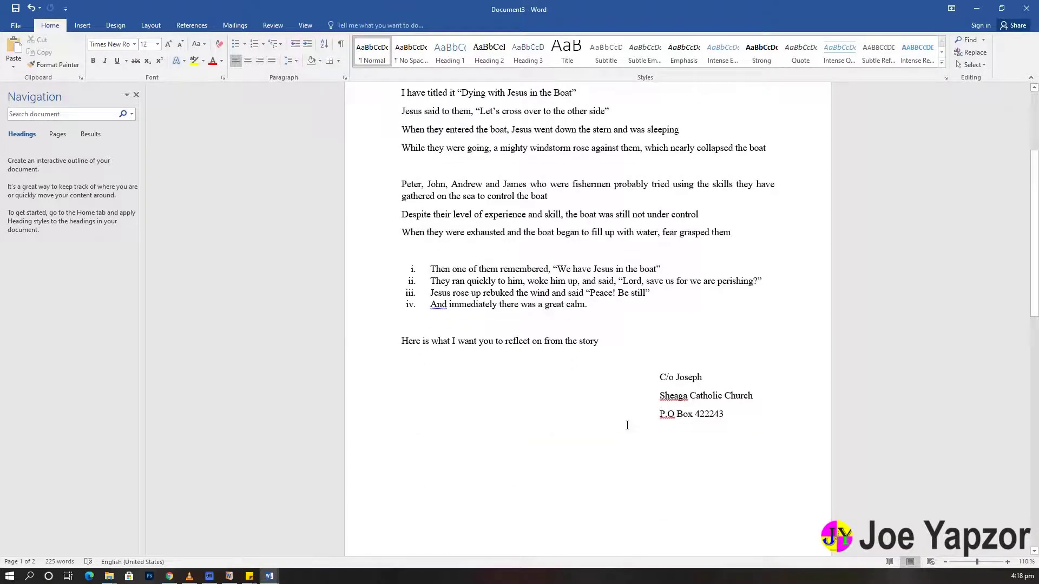
pyautogui.press('Return')
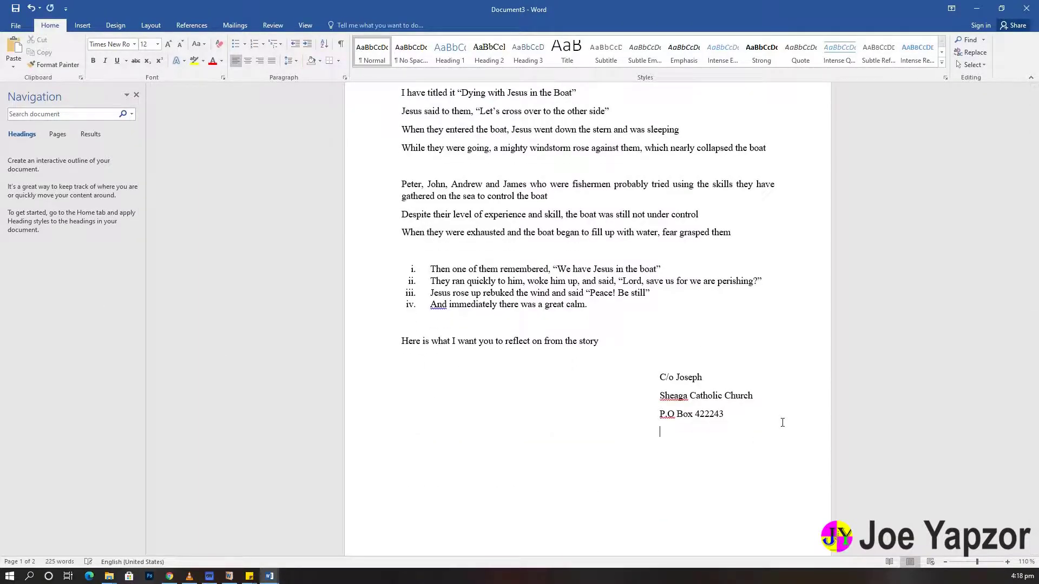
pyautogui.press('Return')
pyautogui.press('Return')
pyautogui.press('Return')
pyautogui.scroll(-3, 332, 299)
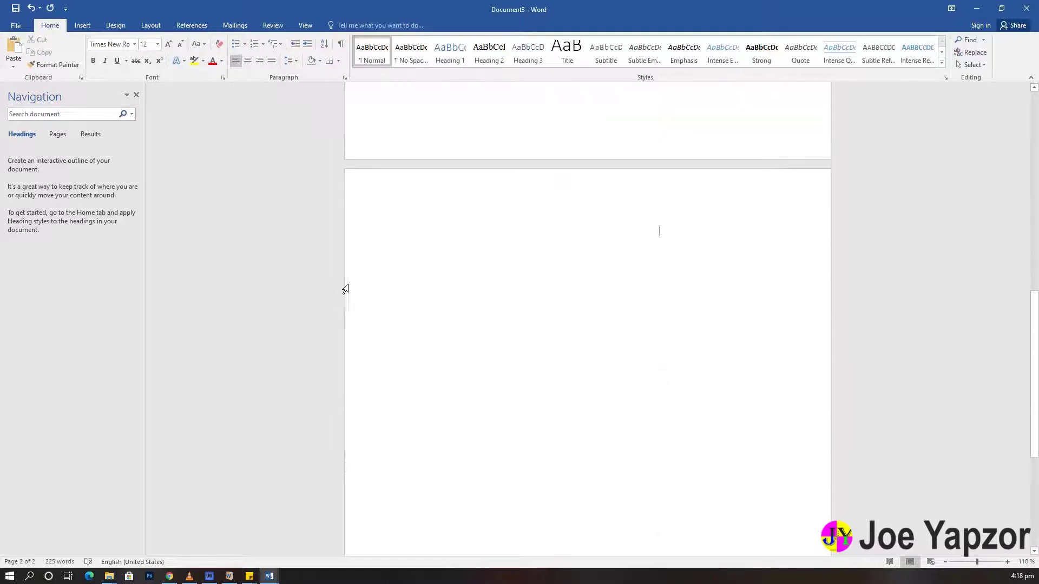
pyautogui.doubleClick(666, 228)
pyautogui.scroll(1, 639, 212)
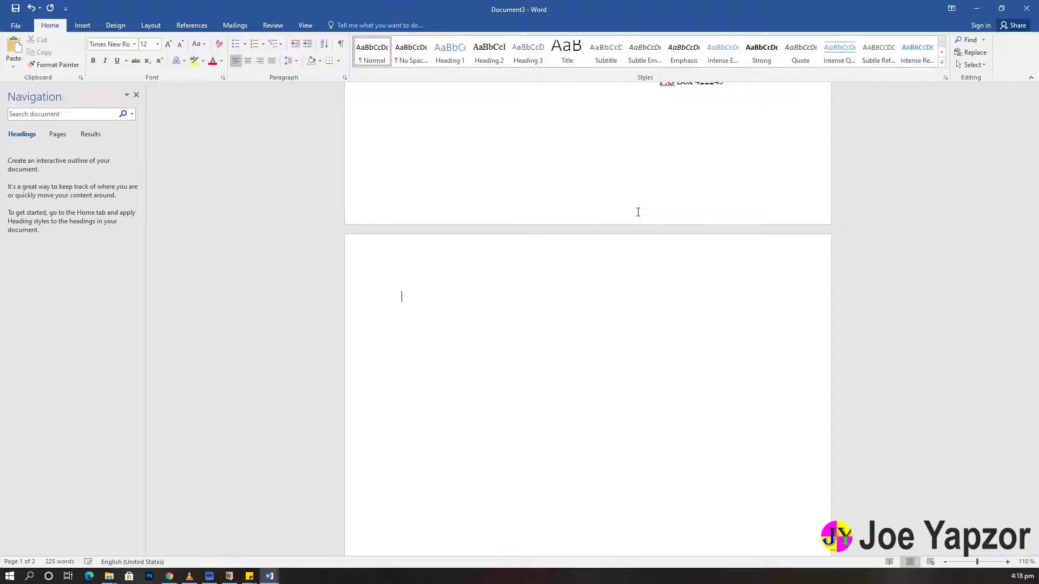
pyautogui.click(80, 30)
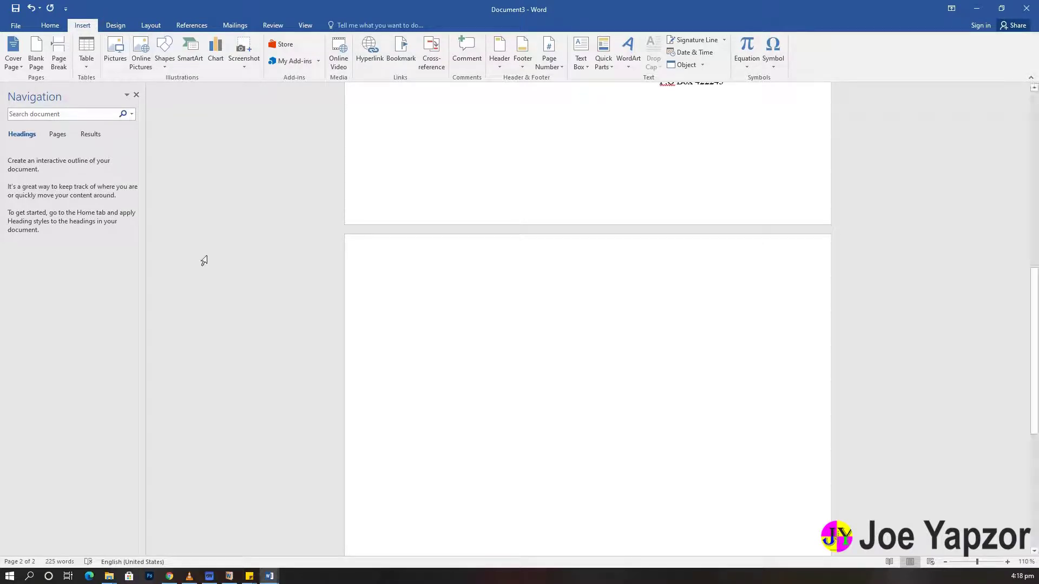
pyautogui.write('dws')
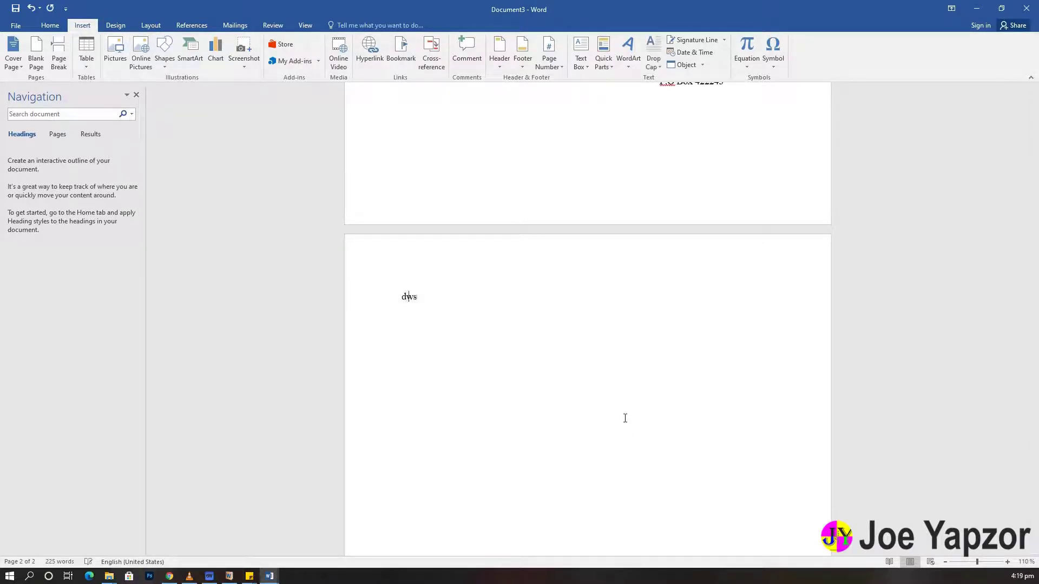
pyautogui.write('rbwenter')
pyautogui.doubleClick(403, 297)
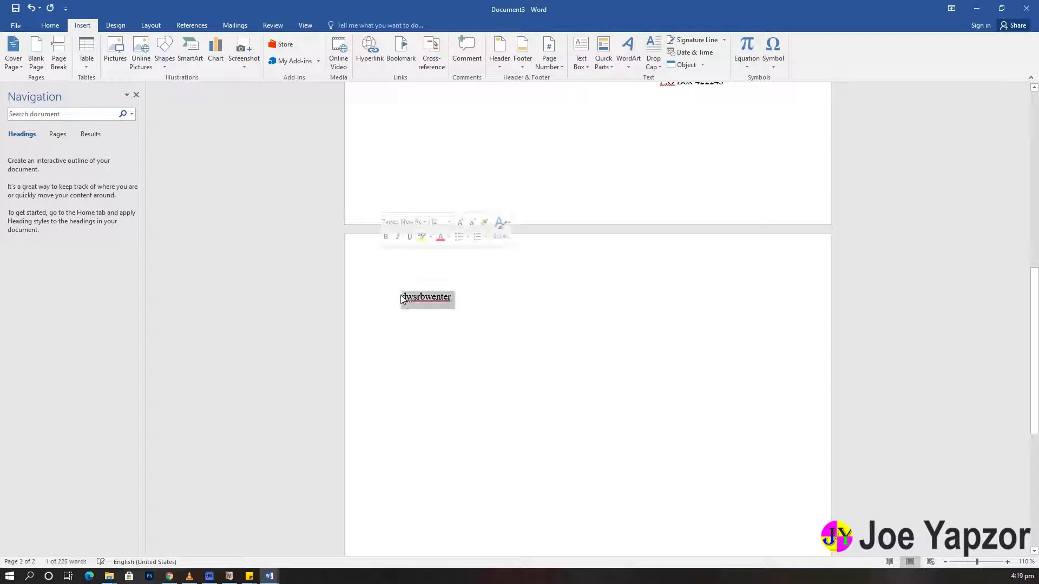
pyautogui.click(402, 299)
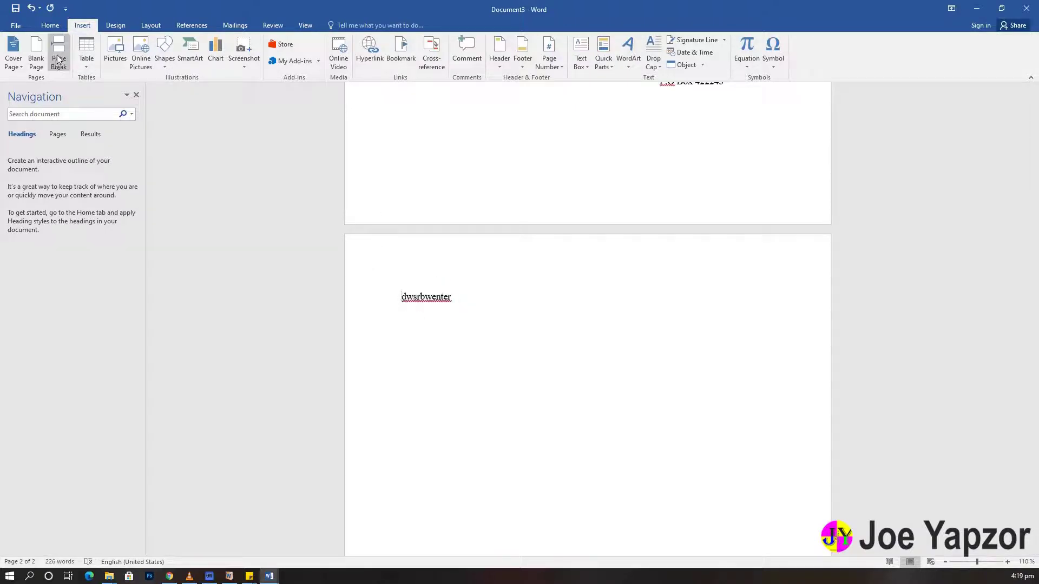
# Insert a blank page before the test word and place the cursor on blank page 2.
pyautogui.click(37, 55)
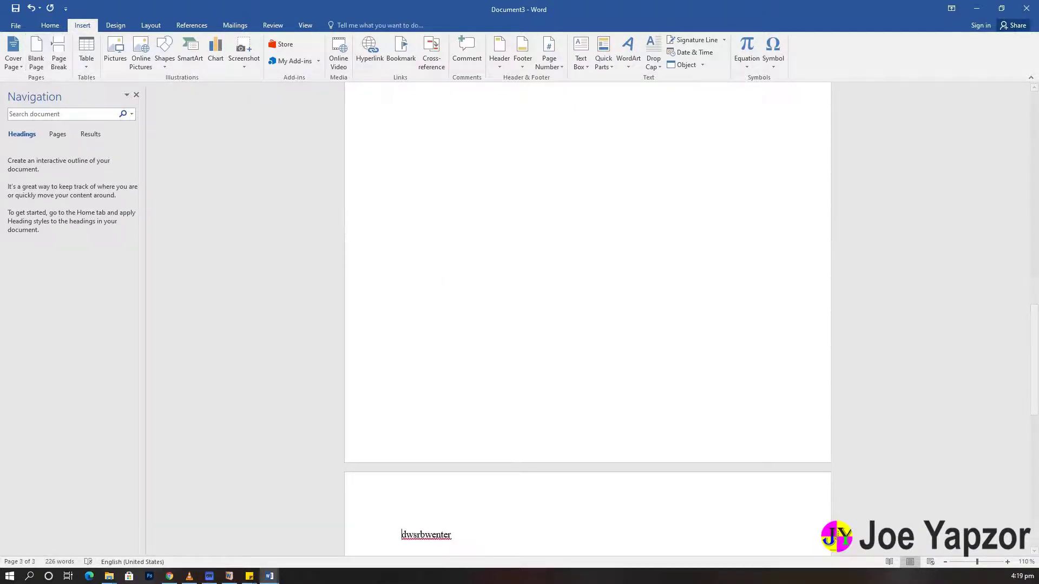
pyautogui.scroll(-3, 471, 498)
pyautogui.scroll(3, 476, 504)
pyautogui.scroll(2, 475, 504)
pyautogui.scroll(3, 480, 471)
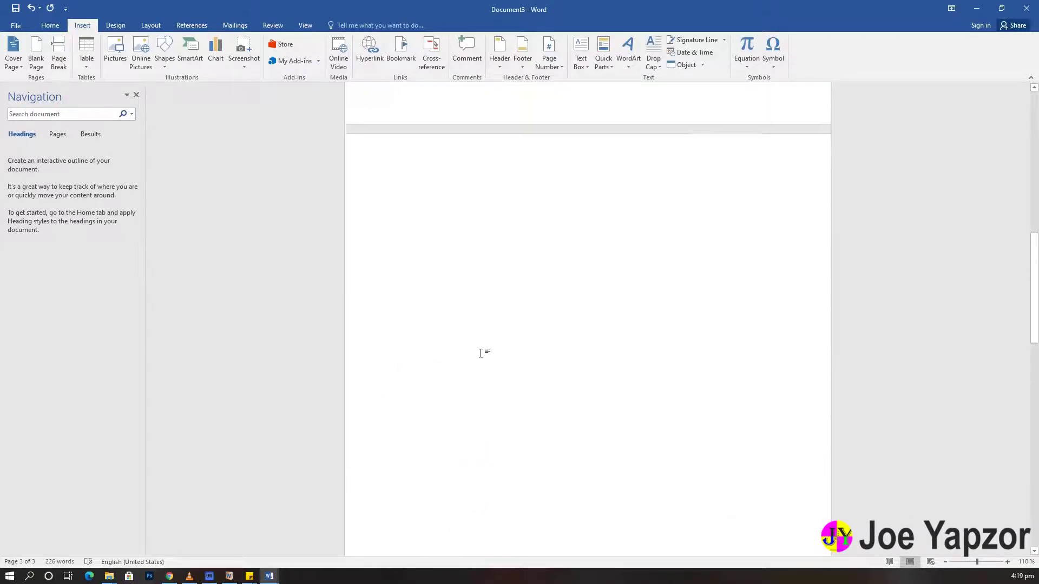
pyautogui.scroll(3, 480, 352)
pyautogui.scroll(1, 489, 361)
pyautogui.scroll(-5, 491, 426)
pyautogui.scroll(-3, 471, 390)
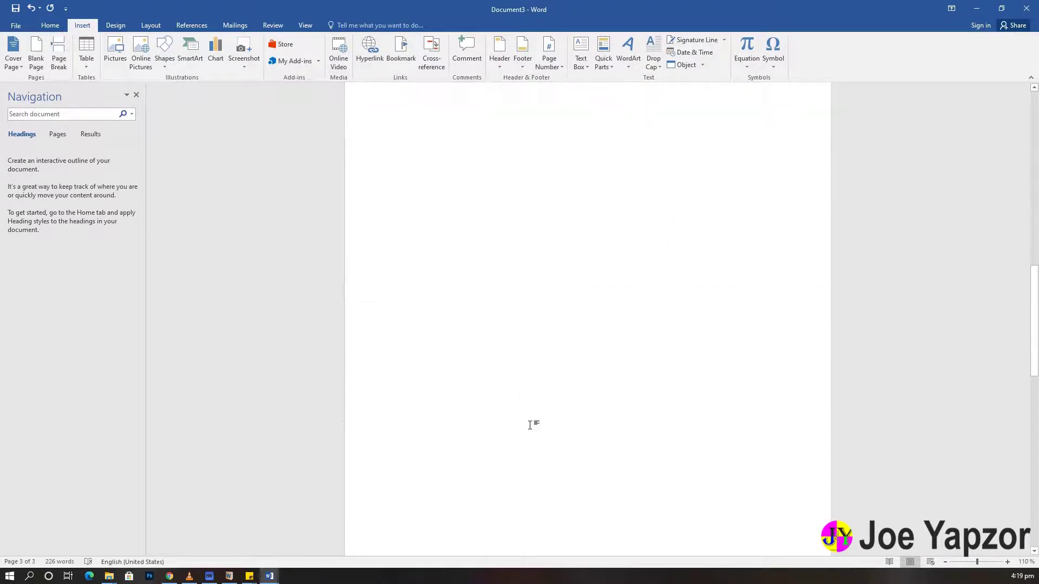
pyautogui.scroll(-3, 534, 424)
pyautogui.scroll(-5, 541, 416)
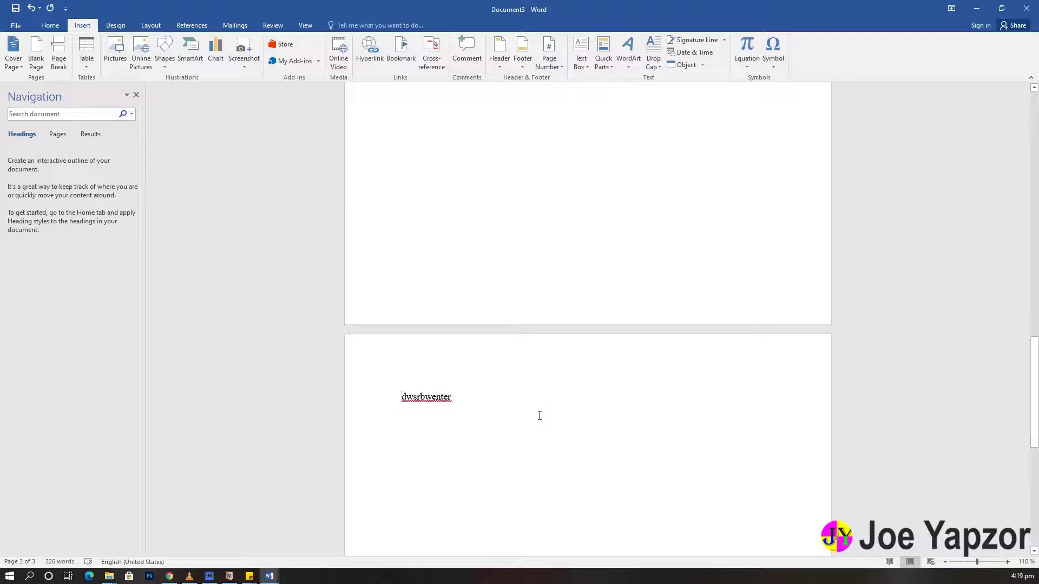
pyautogui.scroll(2, 540, 416)
pyautogui.scroll(2, 541, 417)
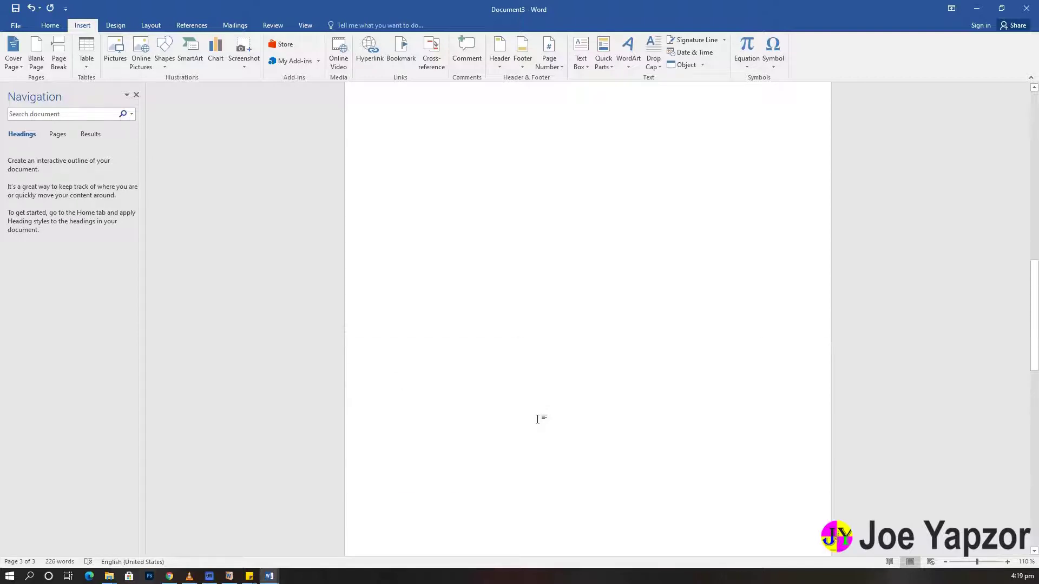
pyautogui.scroll(4, 533, 313)
pyautogui.scroll(1, 509, 216)
pyautogui.click(497, 284)
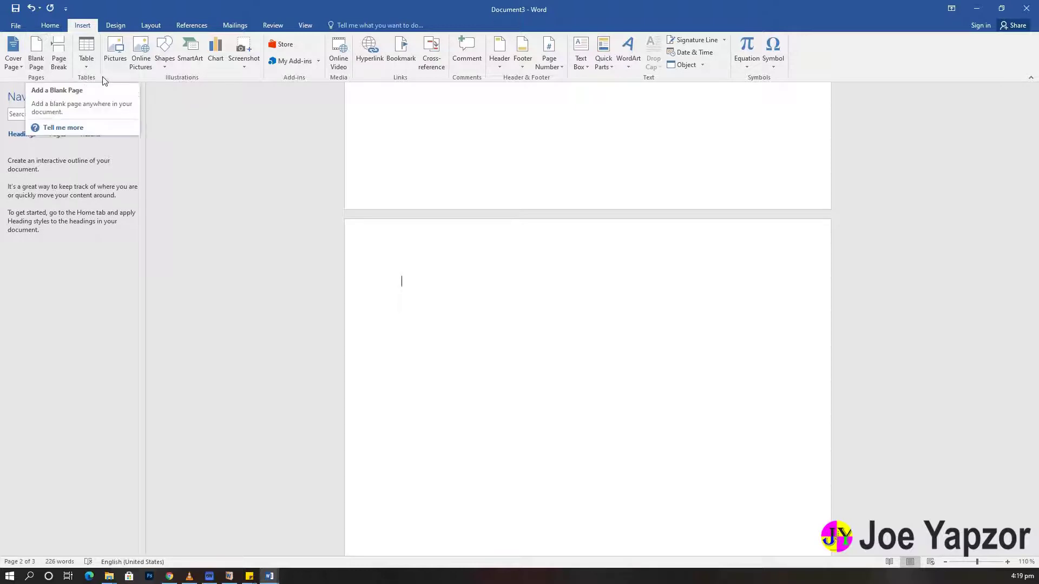
# Insert a 2x4 table and fill in Learn, Day, Word and 1.
pyautogui.click(90, 67)
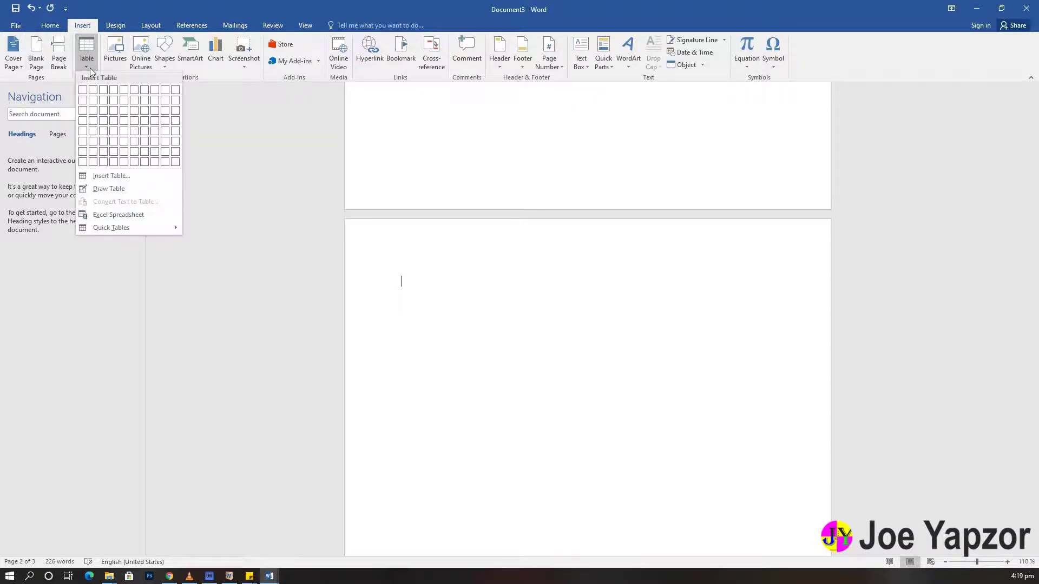
pyautogui.click(94, 124)
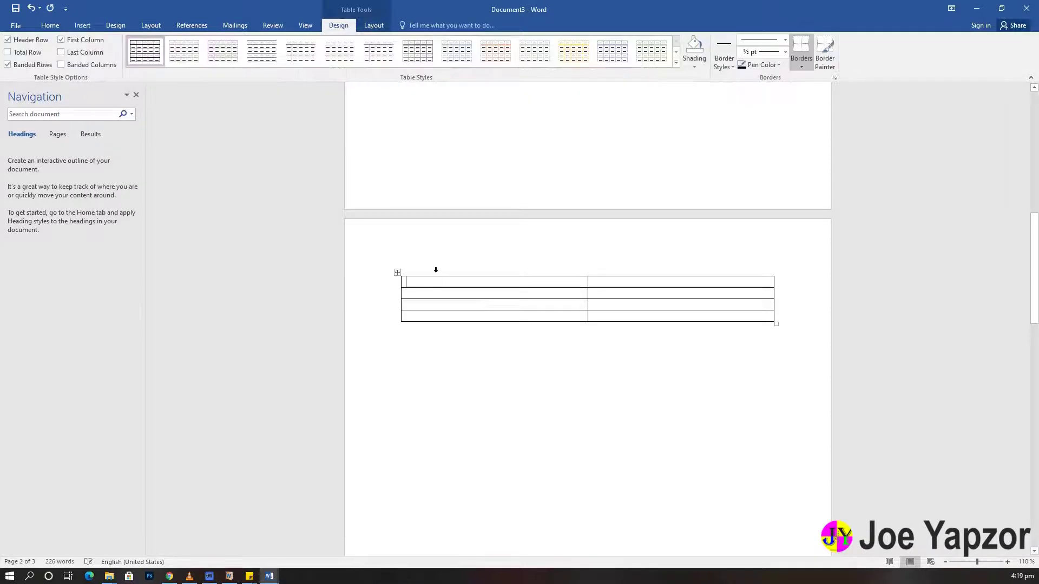
pyautogui.write('LE')
pyautogui.press('Tab')
pyautogui.write('Day')
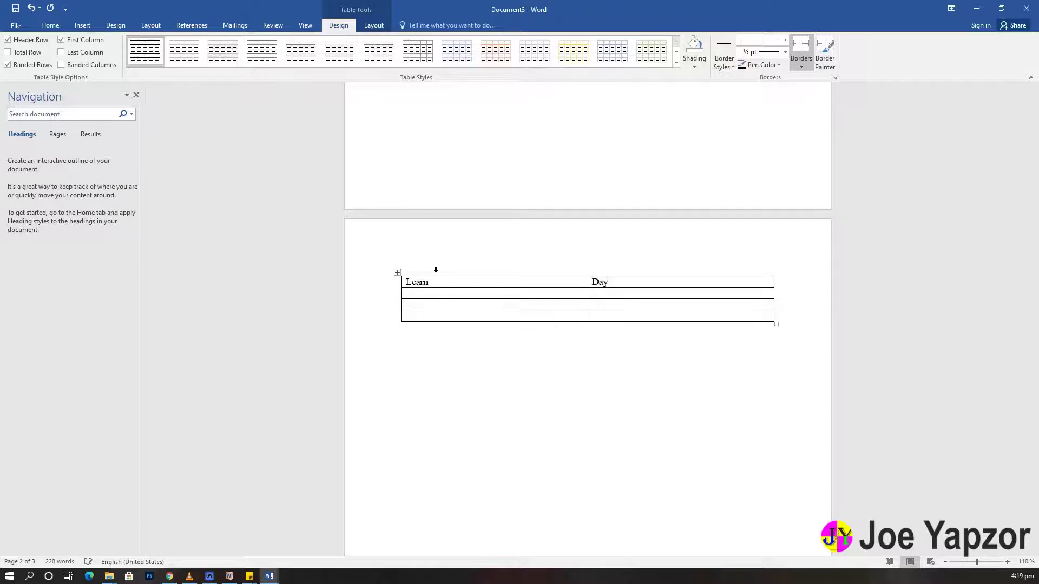
pyautogui.press('Return')
pyautogui.press('BackSpace')
pyautogui.write('Word')
# Apply a green banded table style to the whole table.
pyautogui.click(398, 272)
pyautogui.click(190, 61)
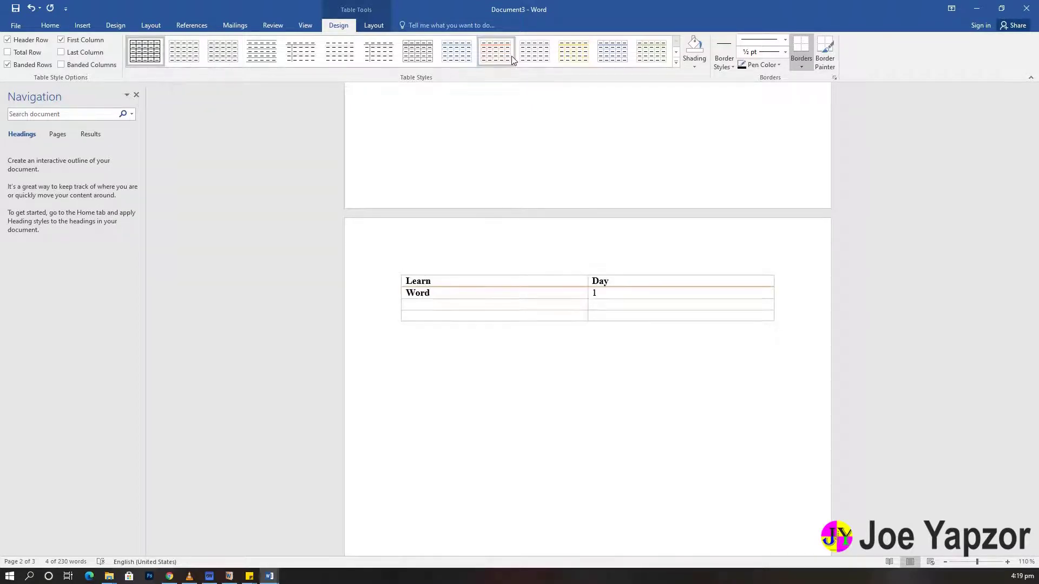
pyautogui.click(676, 52)
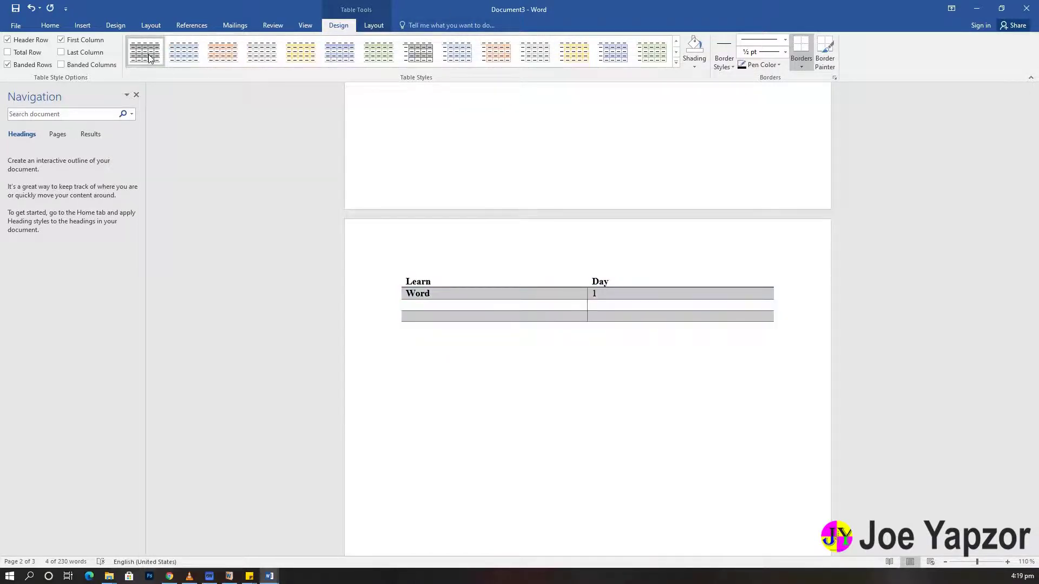
pyautogui.click(650, 53)
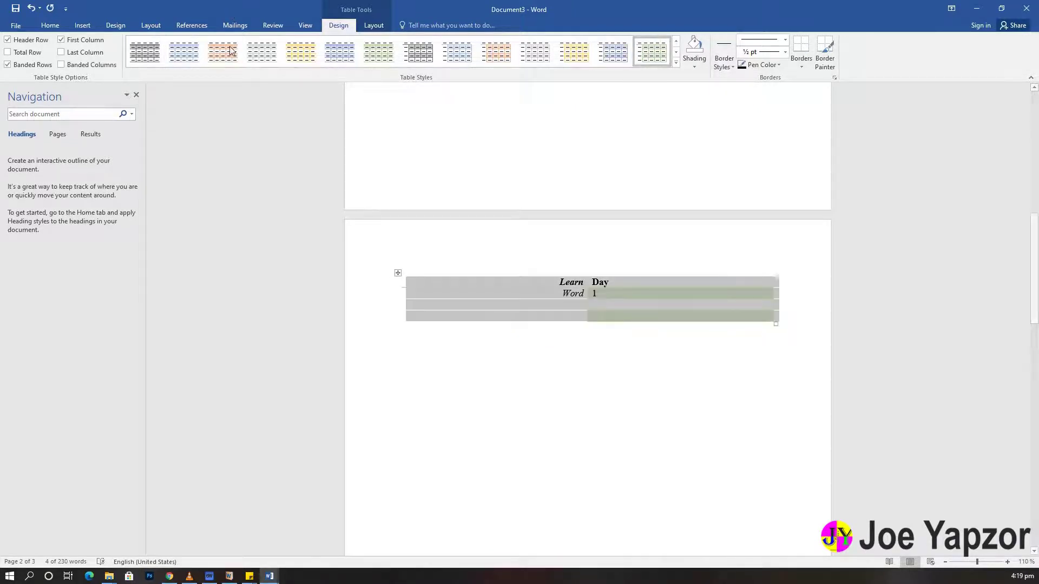
pyautogui.click(83, 25)
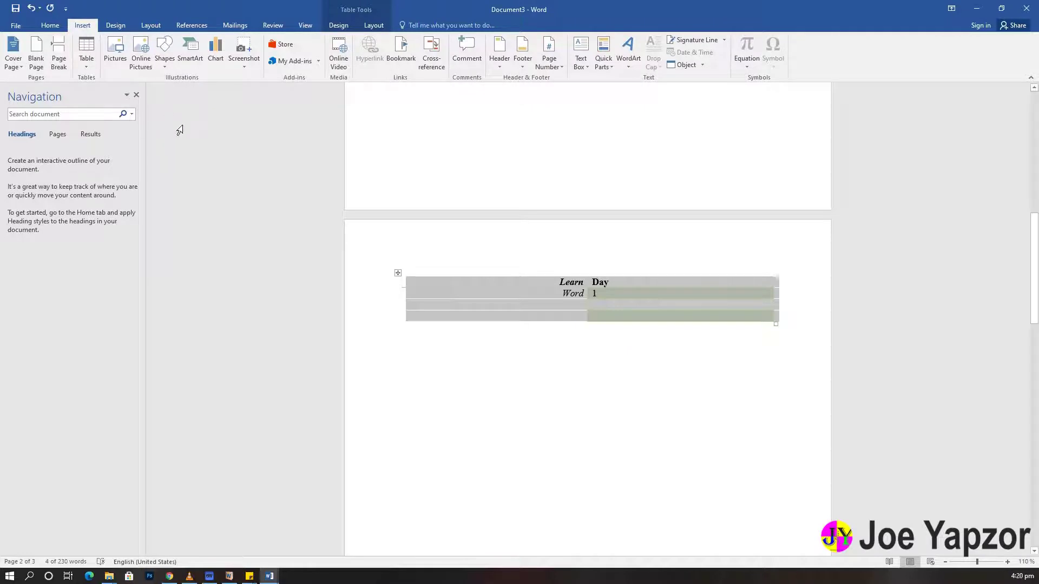
# Insert a picture from the Tube folder below the table.
pyautogui.click(120, 63)
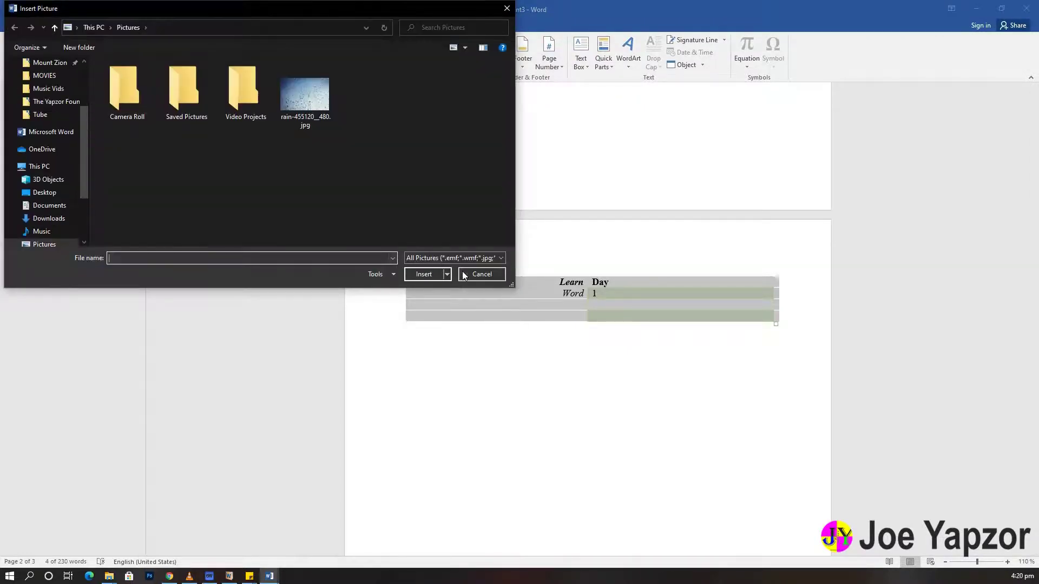
pyautogui.click(472, 273)
pyautogui.click(519, 331)
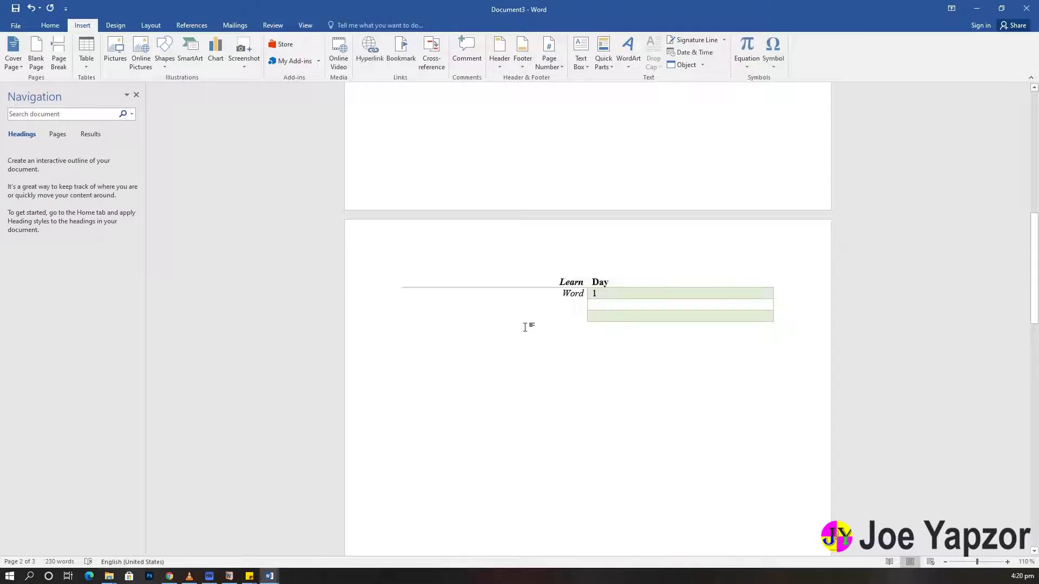
pyautogui.click(120, 63)
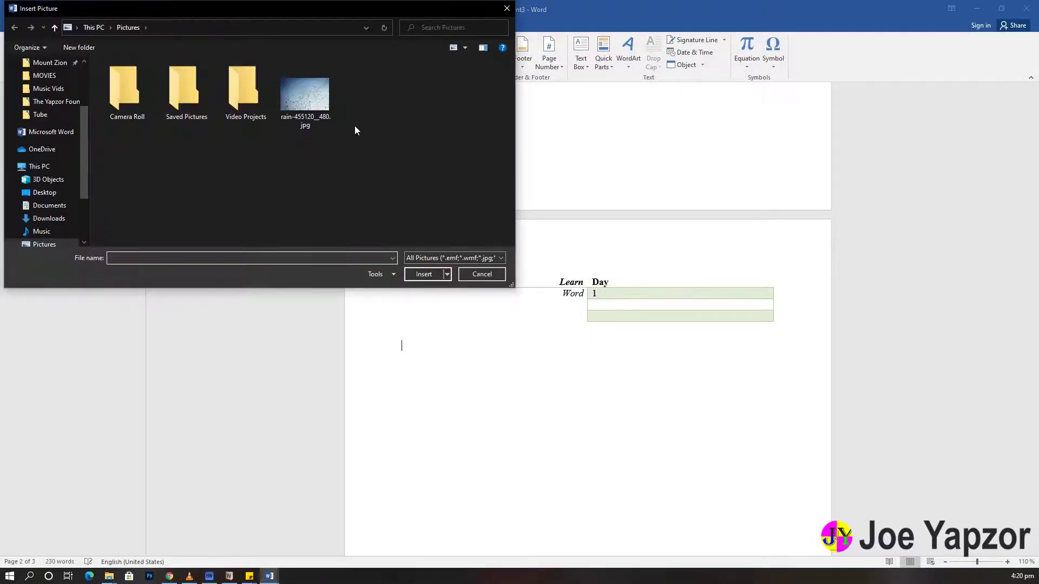
pyautogui.click(41, 114)
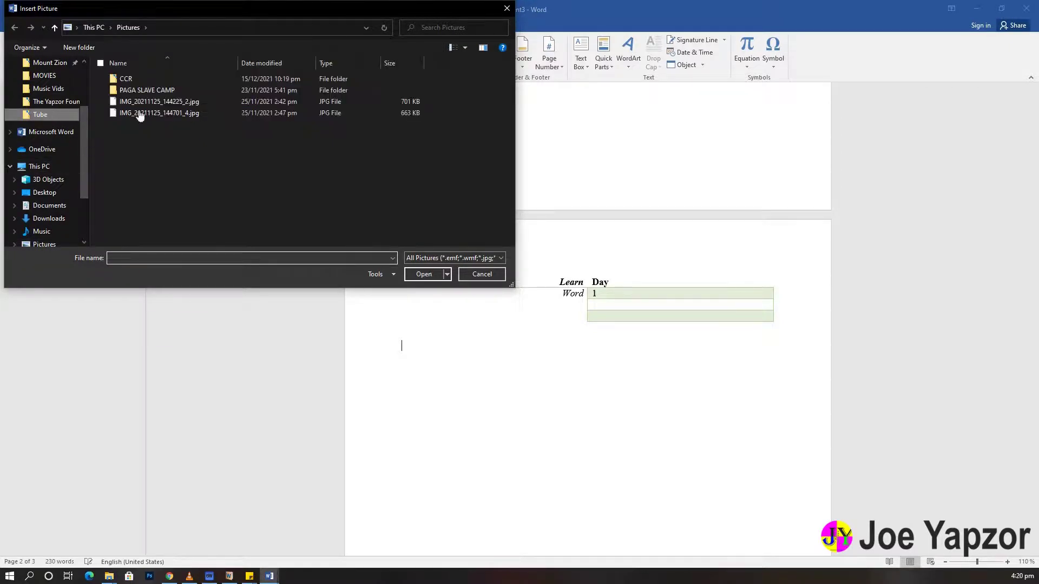
pyautogui.doubleClick(375, 114)
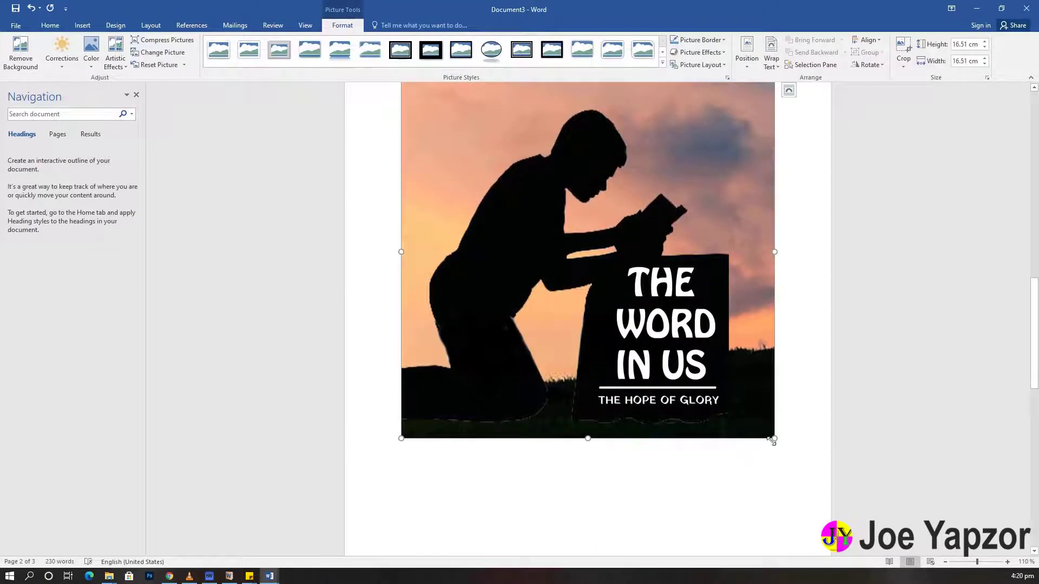
# Shrink the picture to about 7 cm and set it to float in front of text.
pyautogui.moveTo(772, 428); pyautogui.dragTo(683, 348)
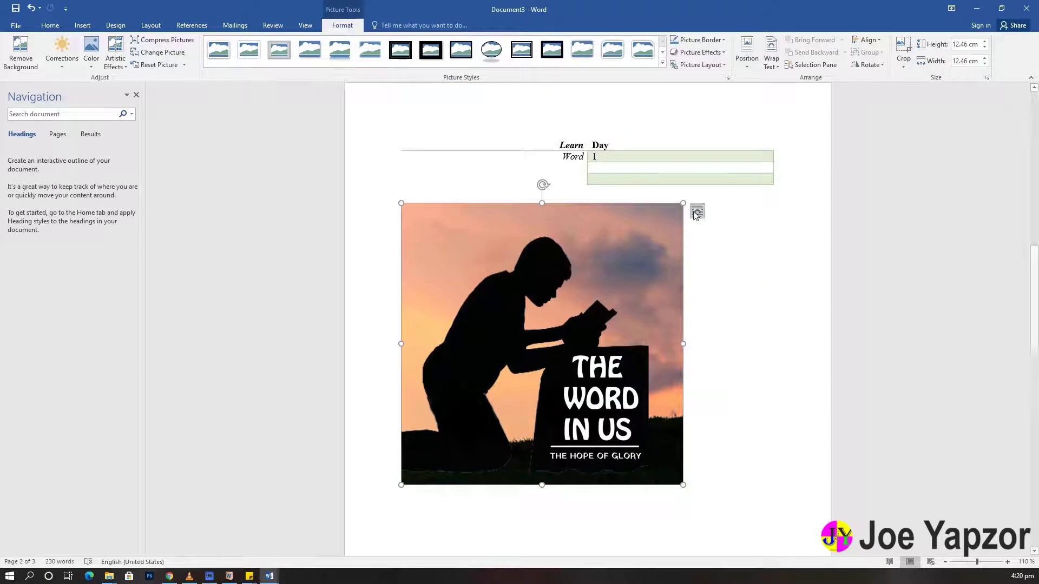
pyautogui.moveTo(680, 207)
pyautogui.mouseDown()
pyautogui.moveTo(496, 355)
pyautogui.moveTo(561, 363)
pyautogui.mouseUp()
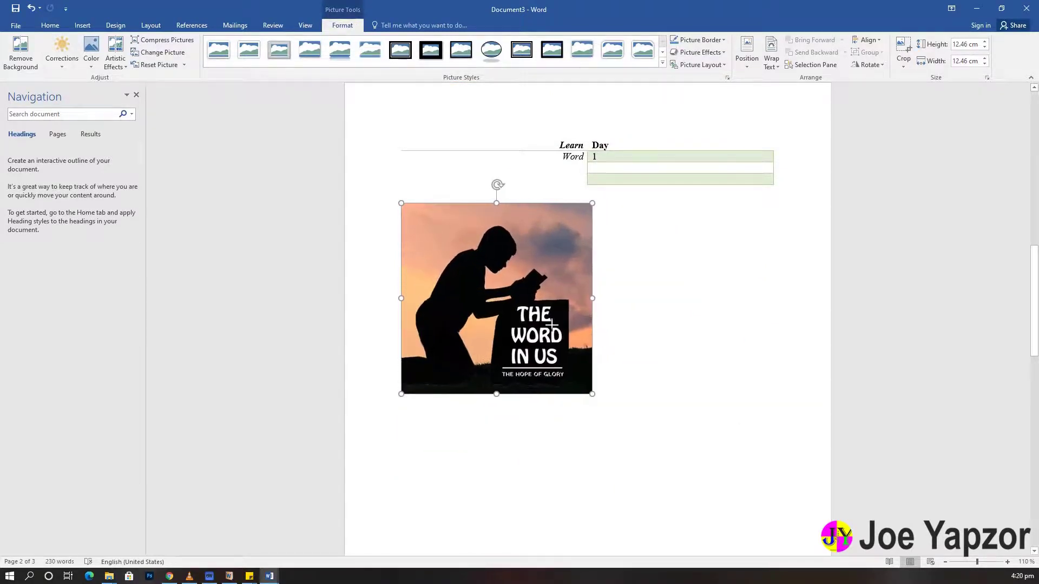
pyautogui.moveTo(499, 294); pyautogui.dragTo(605, 281)
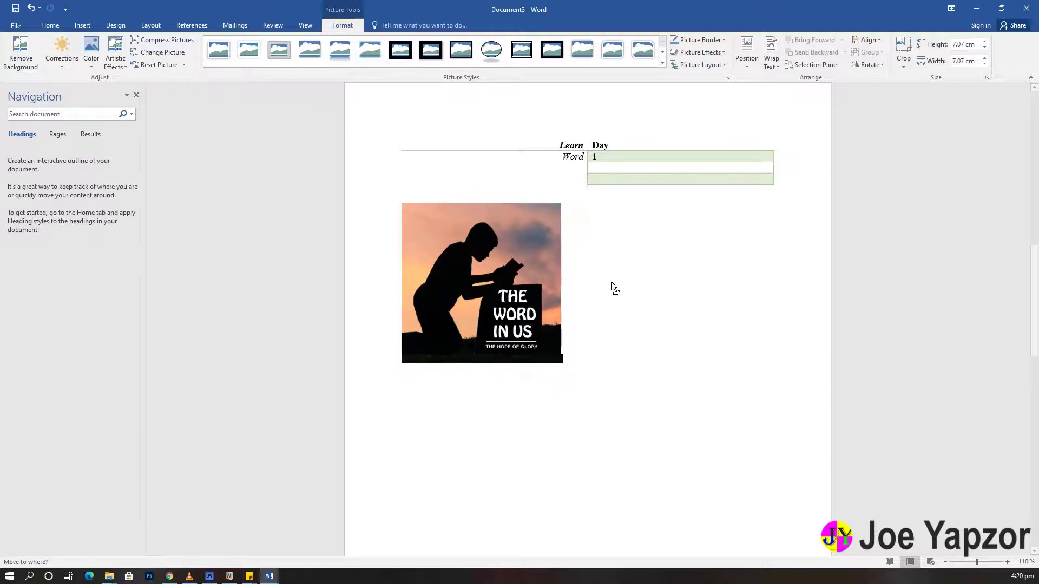
pyautogui.scroll(1, 552, 322)
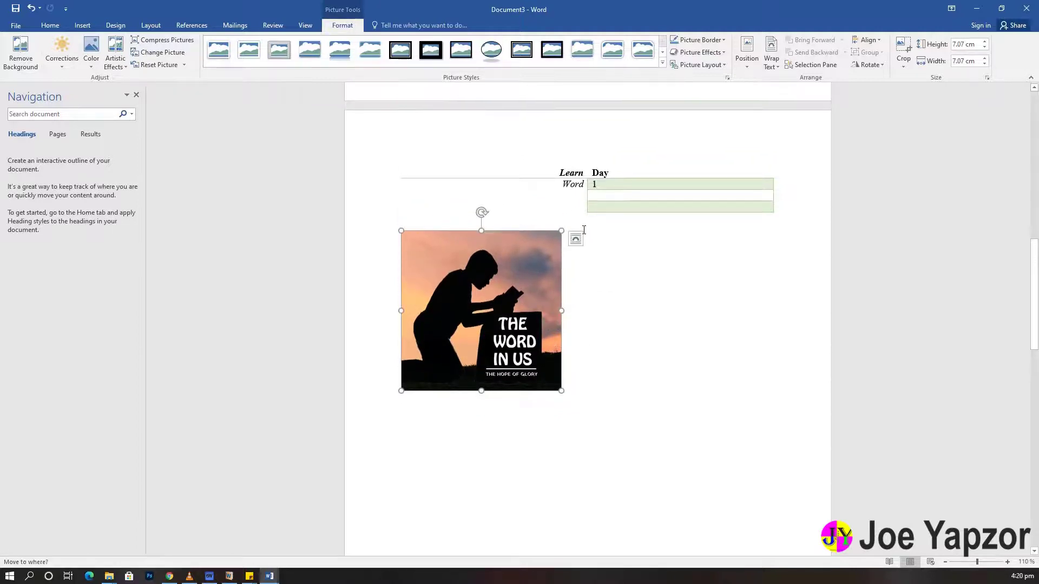
pyautogui.click(577, 239)
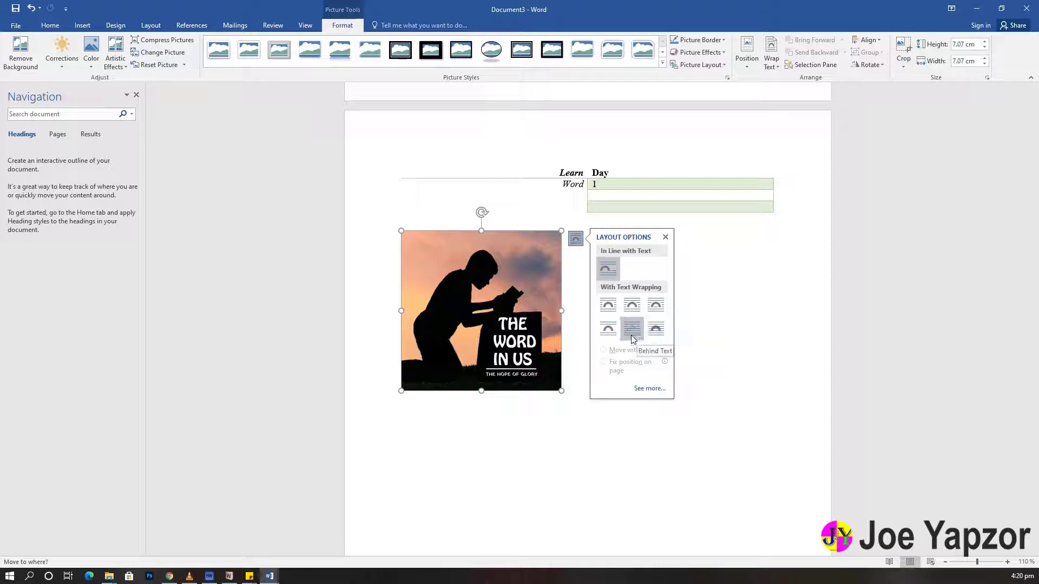
pyautogui.click(649, 338)
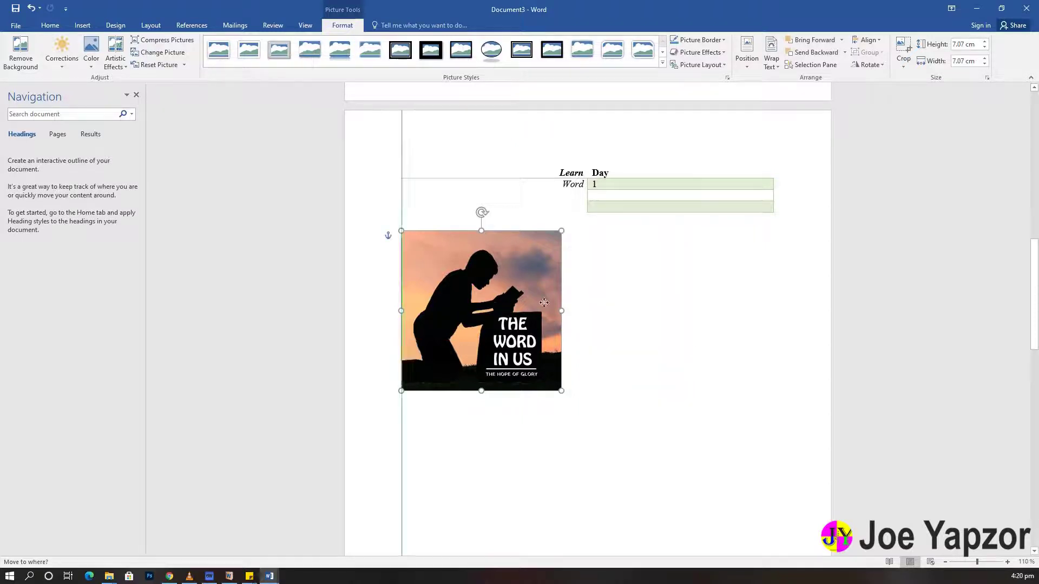
# Place the picture behind text and position it at the left margin under the table.
pyautogui.moveTo(456, 262)
pyautogui.mouseDown()
pyautogui.moveTo(681, 226)
pyautogui.moveTo(637, 202)
pyautogui.moveTo(560, 288)
pyautogui.mouseUp()
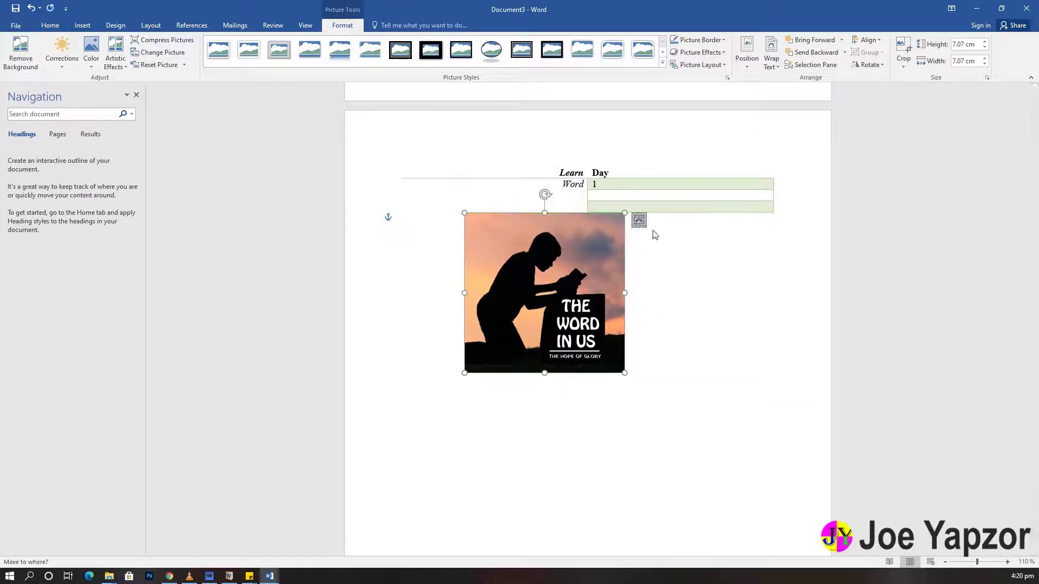
pyautogui.click(639, 221)
pyautogui.click(696, 312)
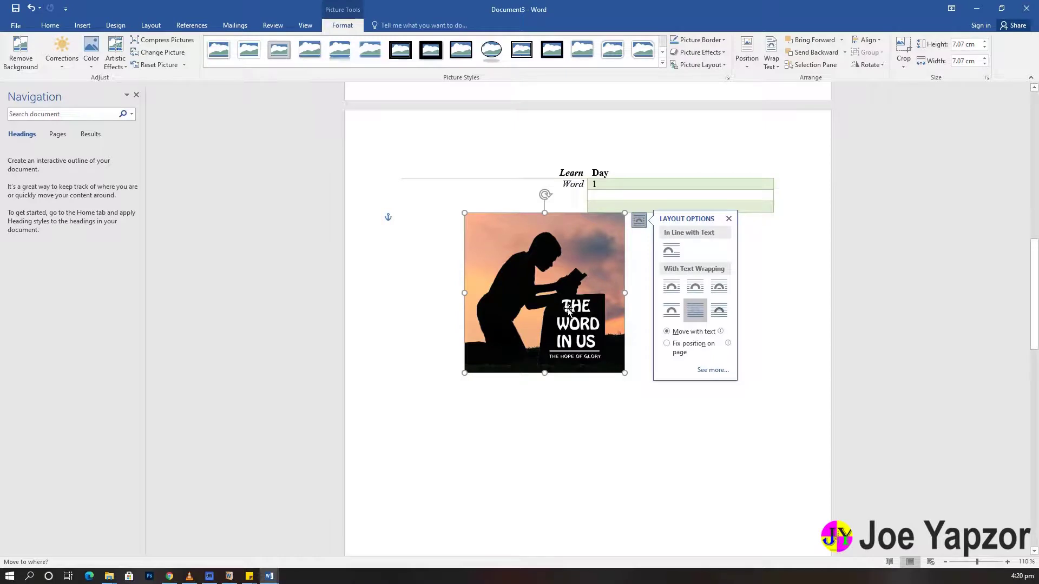
pyautogui.moveTo(568, 310)
pyautogui.mouseDown()
pyautogui.moveTo(482, 188)
pyautogui.moveTo(505, 320)
pyautogui.mouseUp()
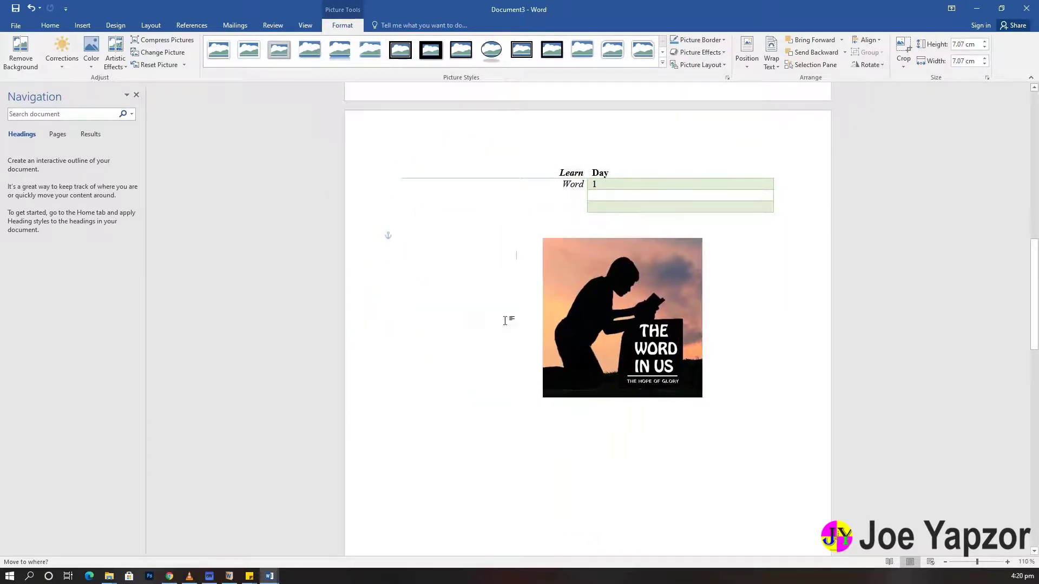
pyautogui.moveTo(622, 318); pyautogui.dragTo(480, 297)
pyautogui.rightClick(480, 297)
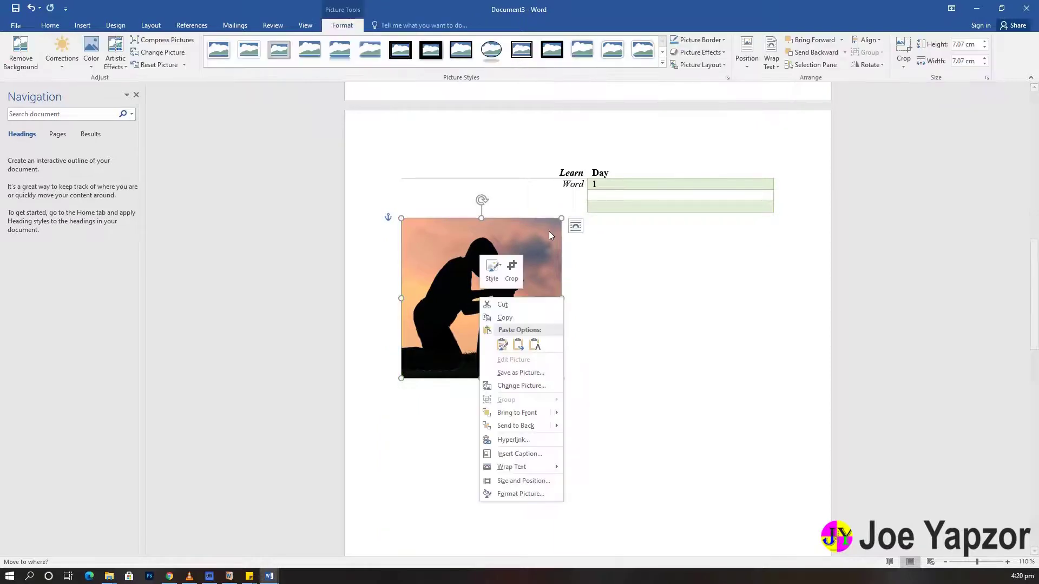
pyautogui.click(576, 226)
pyautogui.click(576, 225)
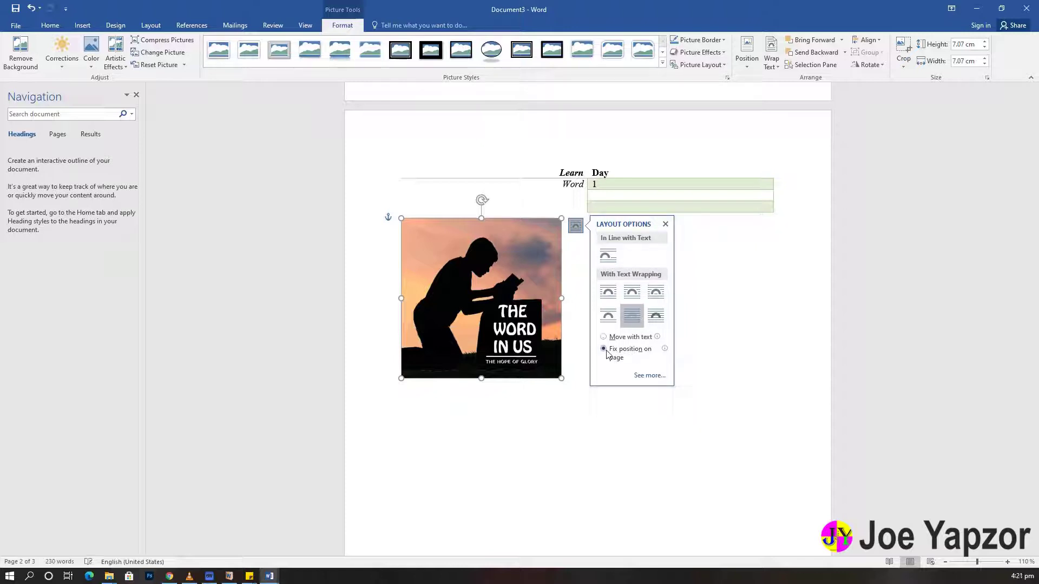
pyautogui.click(513, 399)
pyautogui.moveTo(460, 288); pyautogui.dragTo(495, 285)
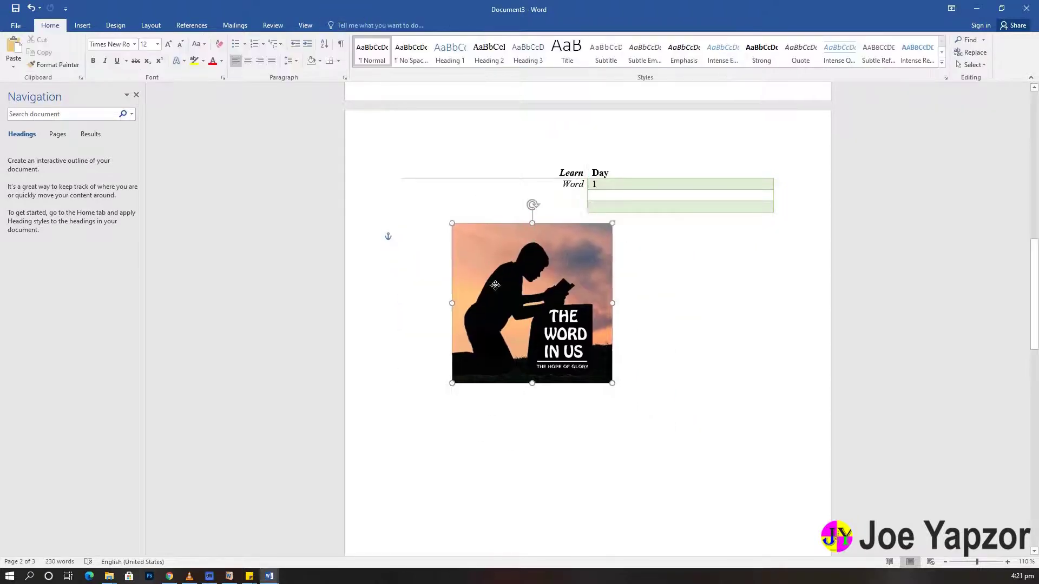
pyautogui.hotkey('ctrl', 'z')
pyautogui.hotkey('ctrl', 'z')
pyautogui.hotkey('ctrl', 'z')
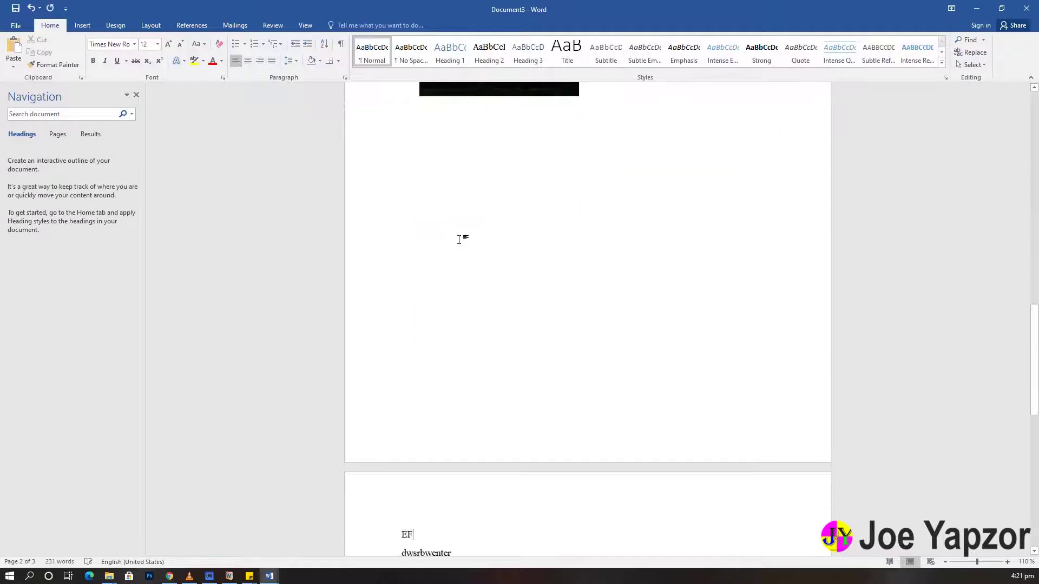
# Remove the blank third page and the empty line above the stray text.
pyautogui.scroll(5, 562, 324)
pyautogui.scroll(-4, 562, 324)
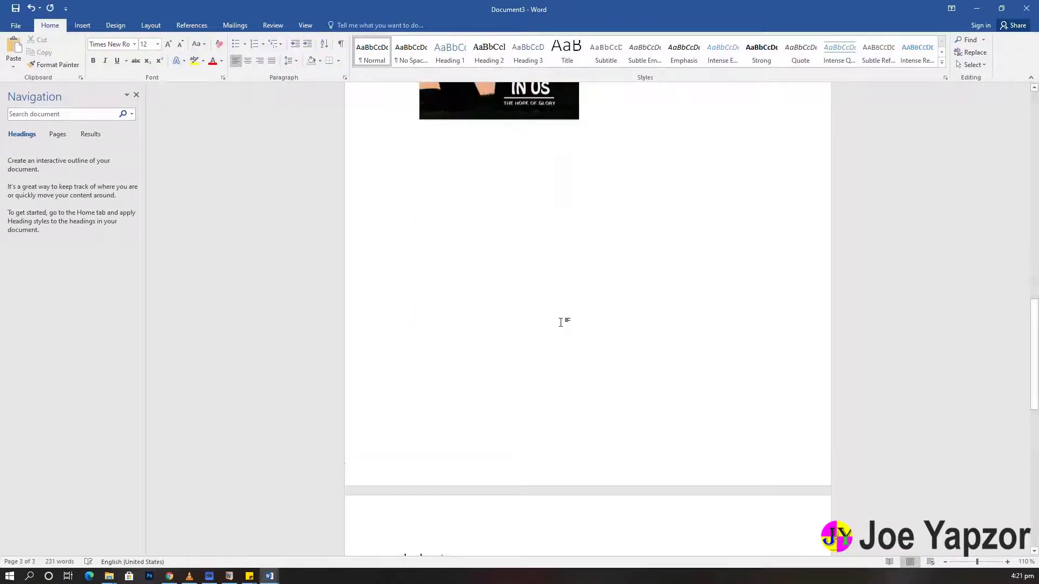
pyautogui.hotkey('ctrl', 'z')
pyautogui.scroll(3, 560, 325)
pyautogui.scroll(3, 561, 330)
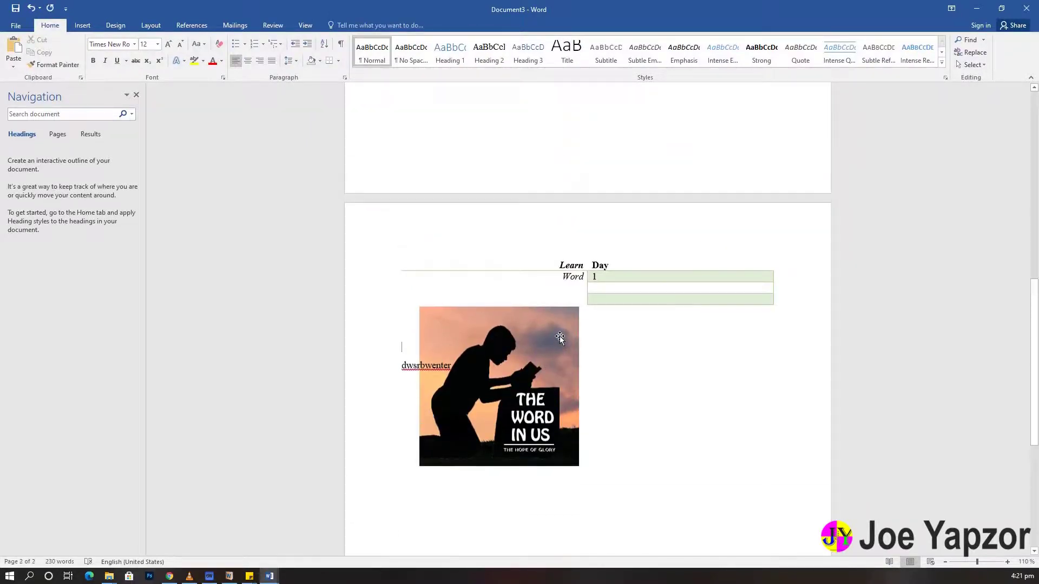
pyautogui.hotkey('ctrl', 'z')
# Draw a rectangle below the picture.
pyautogui.click(82, 25)
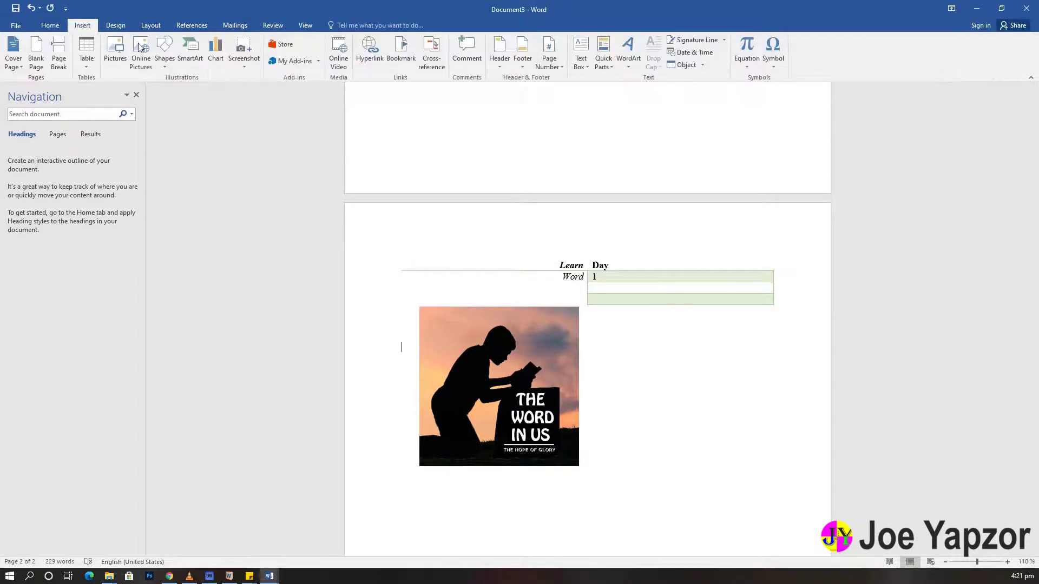
pyautogui.click(163, 59)
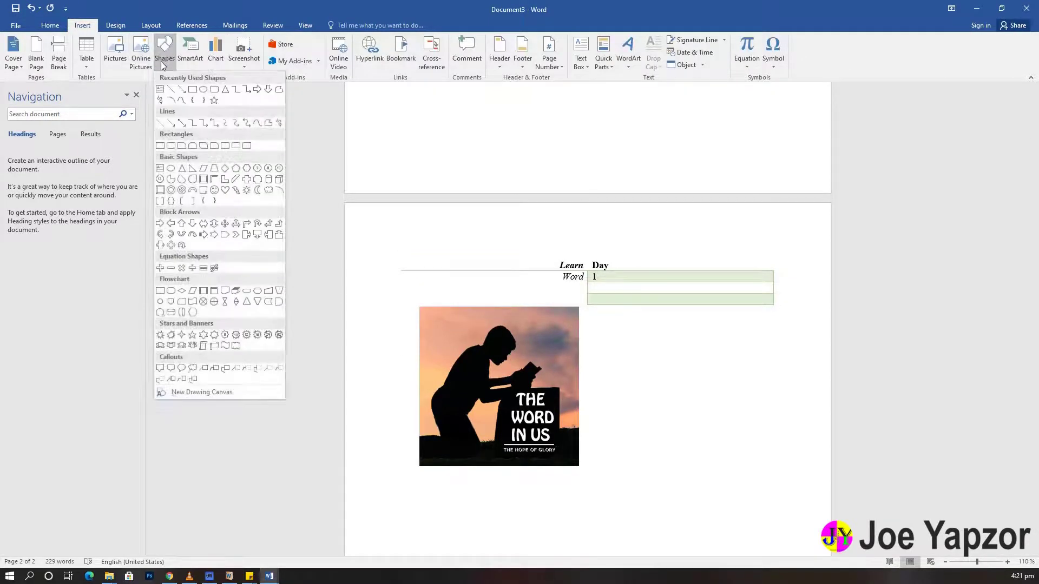
pyautogui.click(161, 146)
pyautogui.scroll(-3, 454, 336)
pyautogui.moveTo(450, 362); pyautogui.dragTo(667, 492)
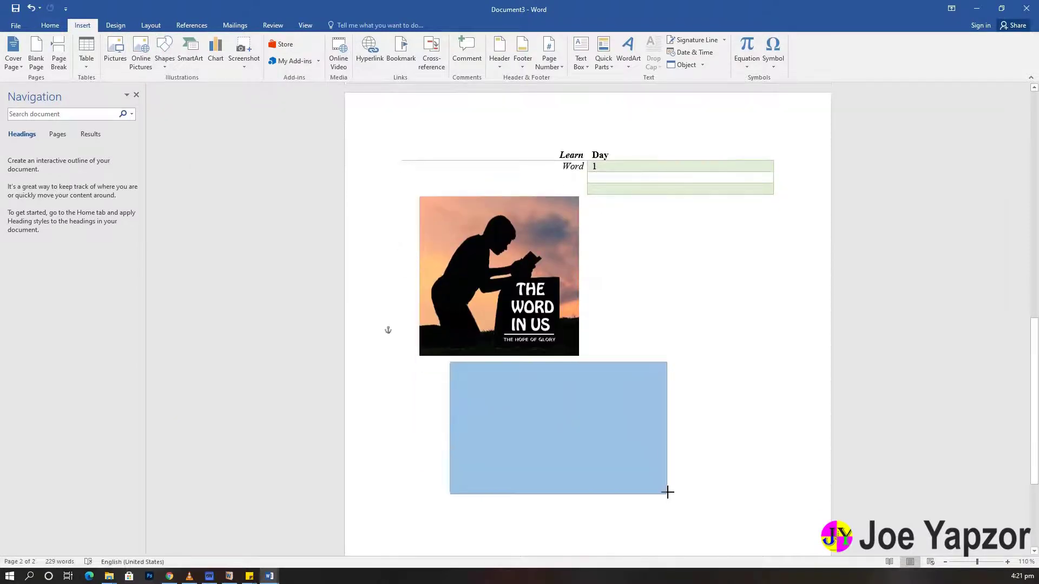
# Draw a circle to the right of the picture and give it an orange style.
pyautogui.click(82, 26)
pyautogui.click(164, 54)
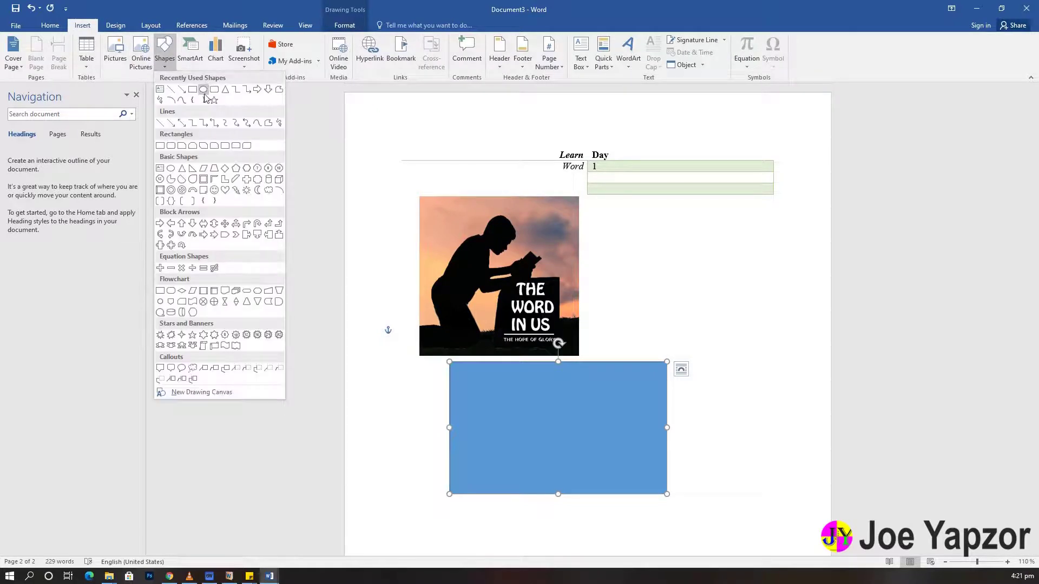
pyautogui.click(203, 90)
pyautogui.moveTo(643, 234); pyautogui.dragTo(687, 373)
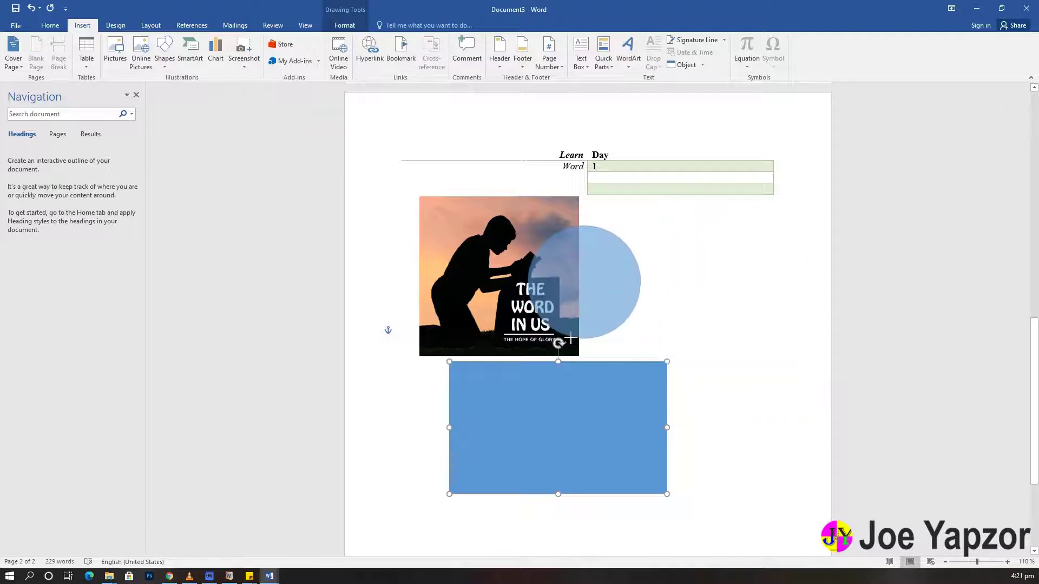
pyautogui.moveTo(687, 374)
pyautogui.mouseDown()
pyautogui.moveTo(754, 394)
pyautogui.moveTo(753, 267)
pyautogui.moveTo(710, 366)
pyautogui.moveTo(845, 380)
pyautogui.moveTo(694, 364)
pyautogui.moveTo(673, 288)
pyautogui.moveTo(728, 325)
pyautogui.moveTo(779, 395)
pyautogui.moveTo(733, 312)
pyautogui.mouseUp()
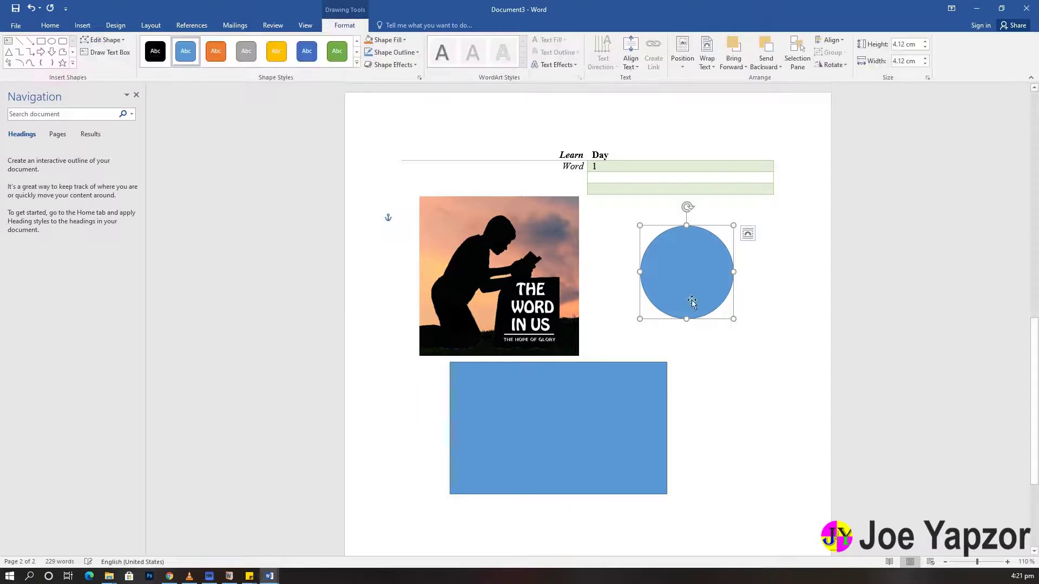
pyautogui.click(215, 51)
# Draw a star in the middle of the blue rectangle and fill it with a black style.
pyautogui.click(82, 25)
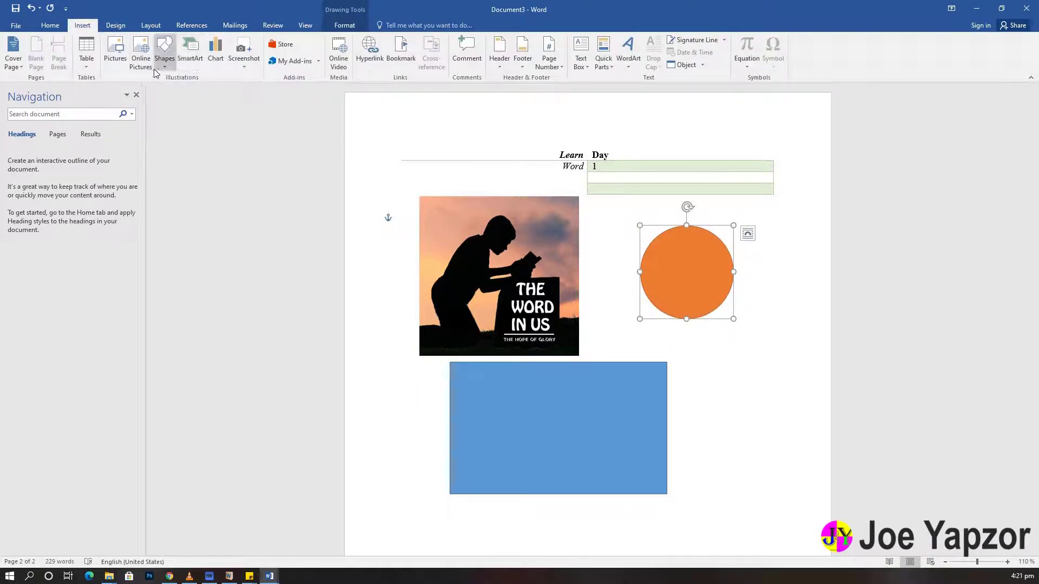
pyautogui.click(164, 52)
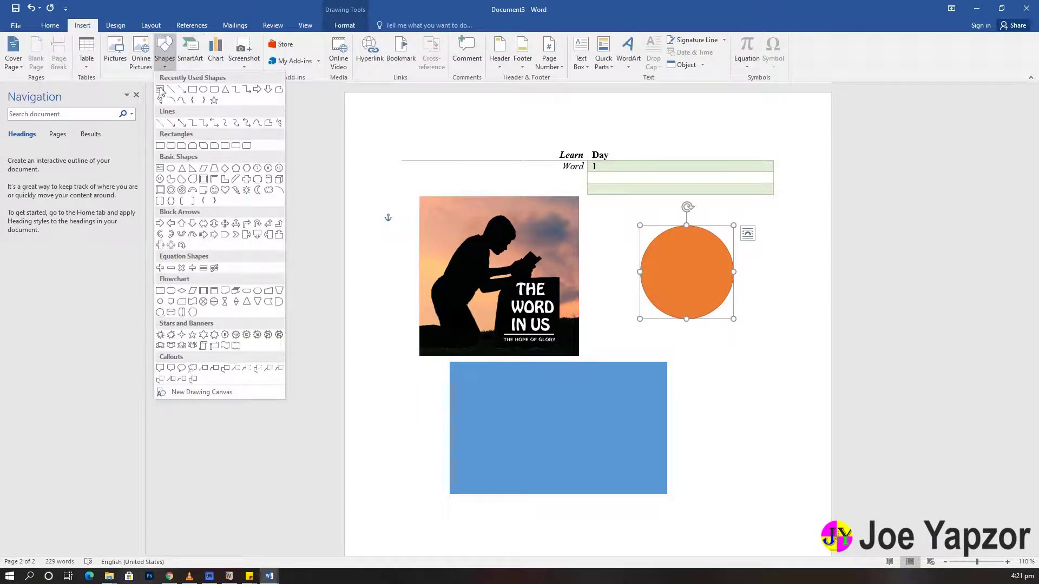
pyautogui.click(225, 347)
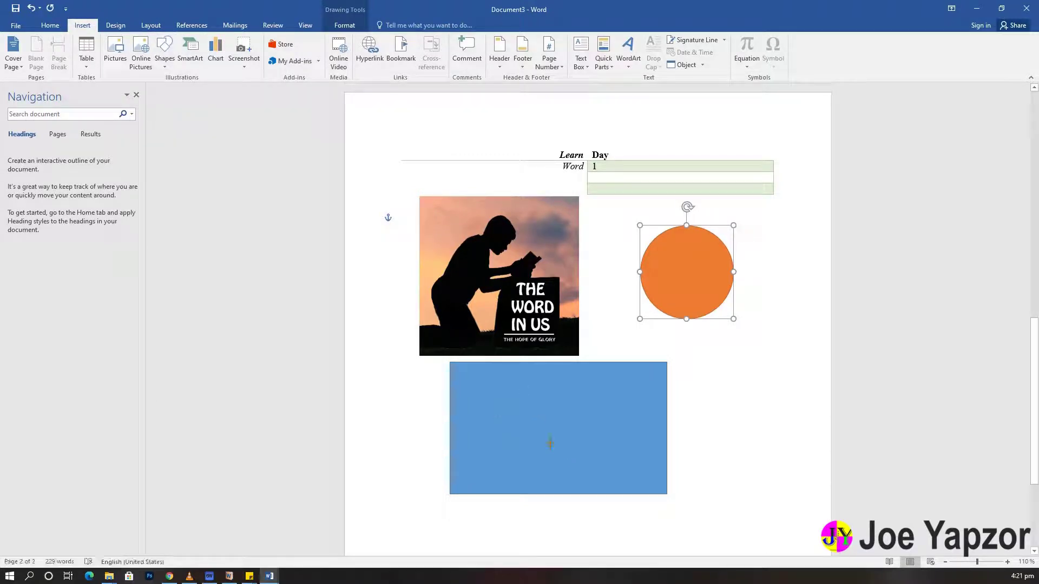
pyautogui.moveTo(524, 391); pyautogui.dragTo(593, 459)
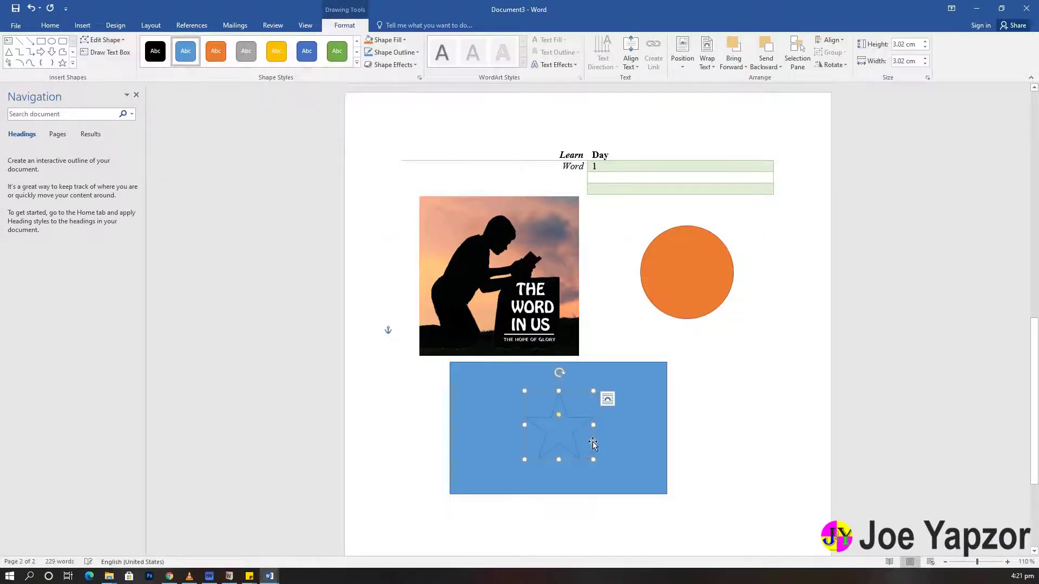
pyautogui.click(155, 51)
pyautogui.click(656, 388)
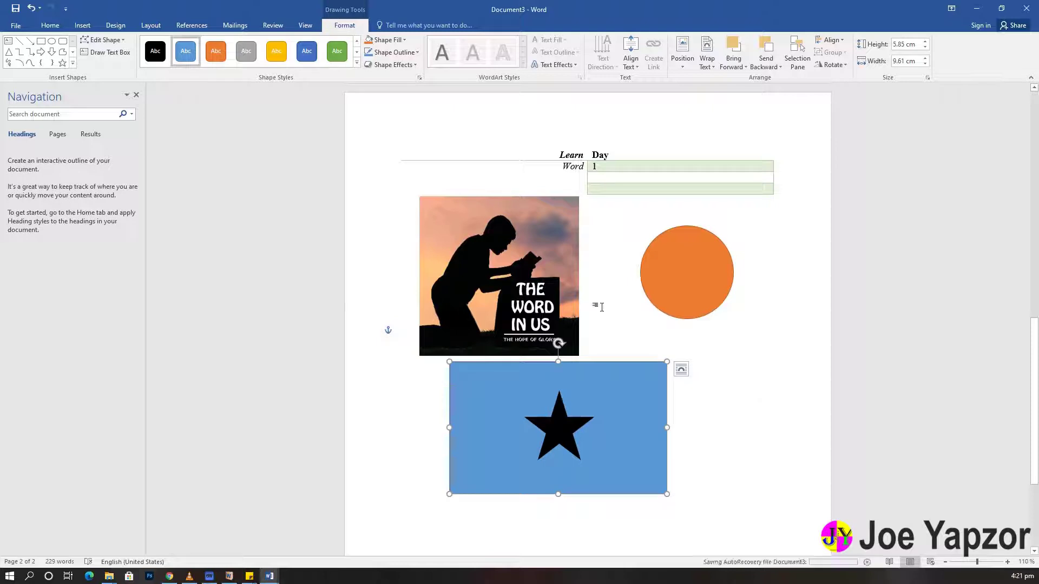
pyautogui.click(398, 166)
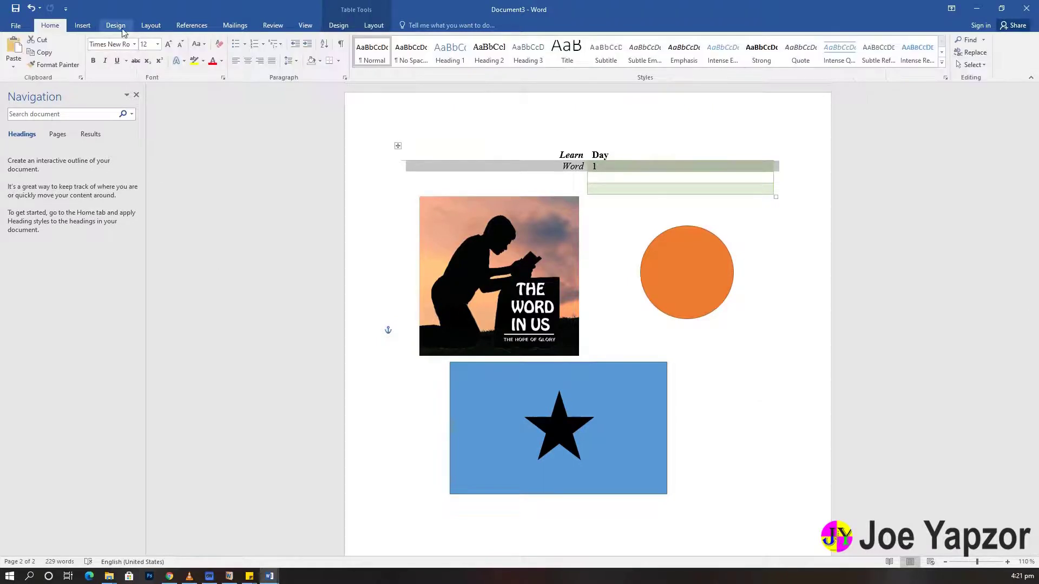
# Browse the SmartArt chooser and close it without inserting a graphic.
pyautogui.click(83, 26)
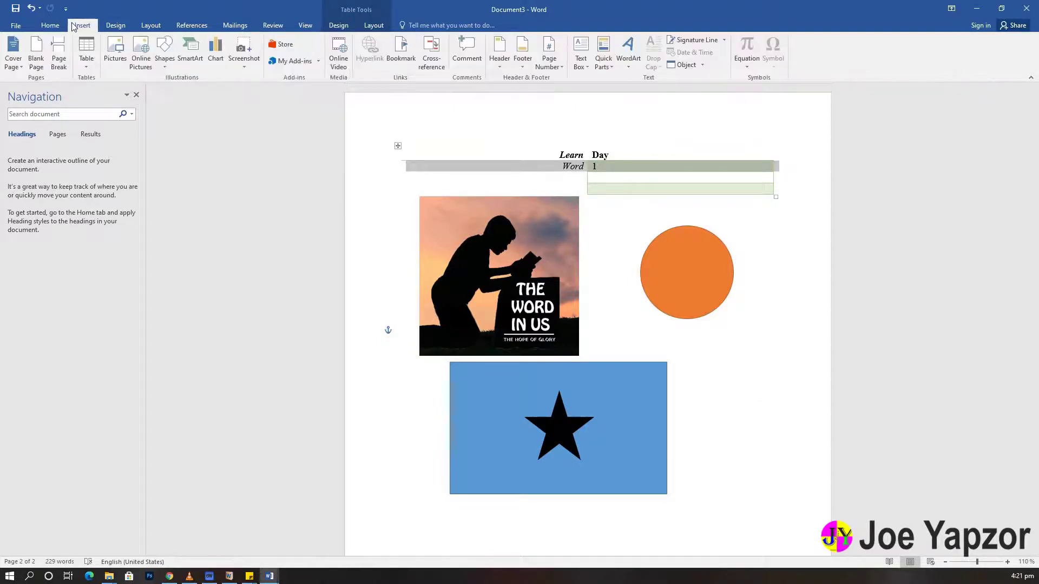
pyautogui.click(195, 49)
pyautogui.scroll(-10, 469, 317)
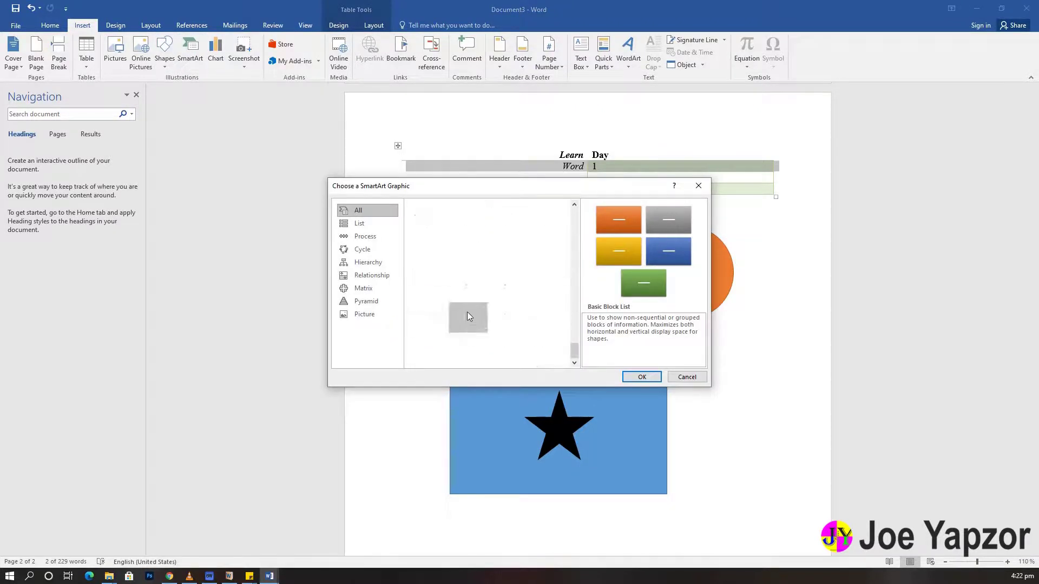
pyautogui.click(687, 377)
pyautogui.scroll(3, 659, 322)
pyautogui.scroll(6, 659, 322)
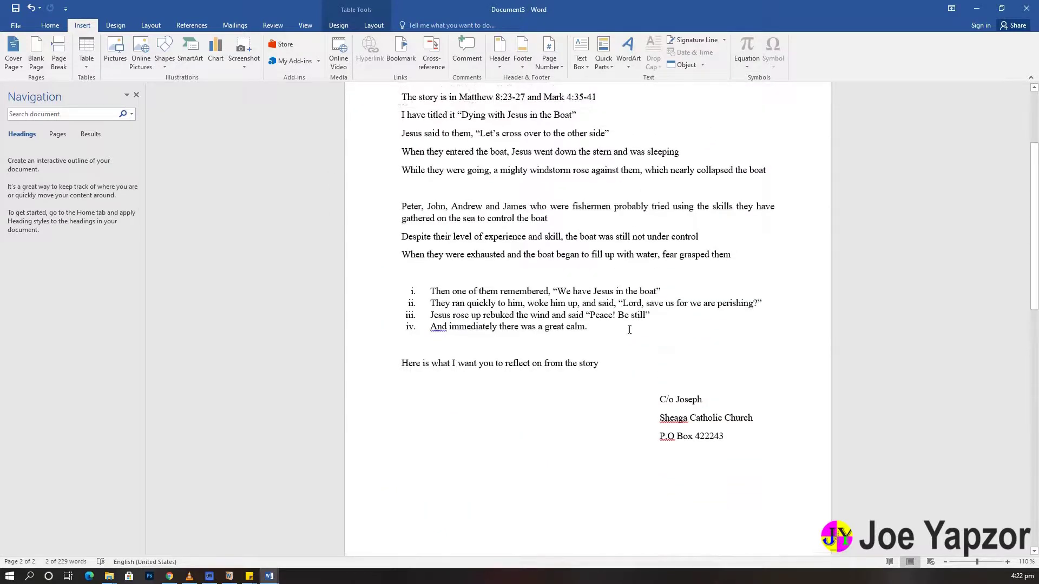
# Select the numbered story lines and insert a Vertical Box List SmartArt.
pyautogui.moveTo(467, 287); pyautogui.dragTo(763, 316)
pyautogui.click(403, 275)
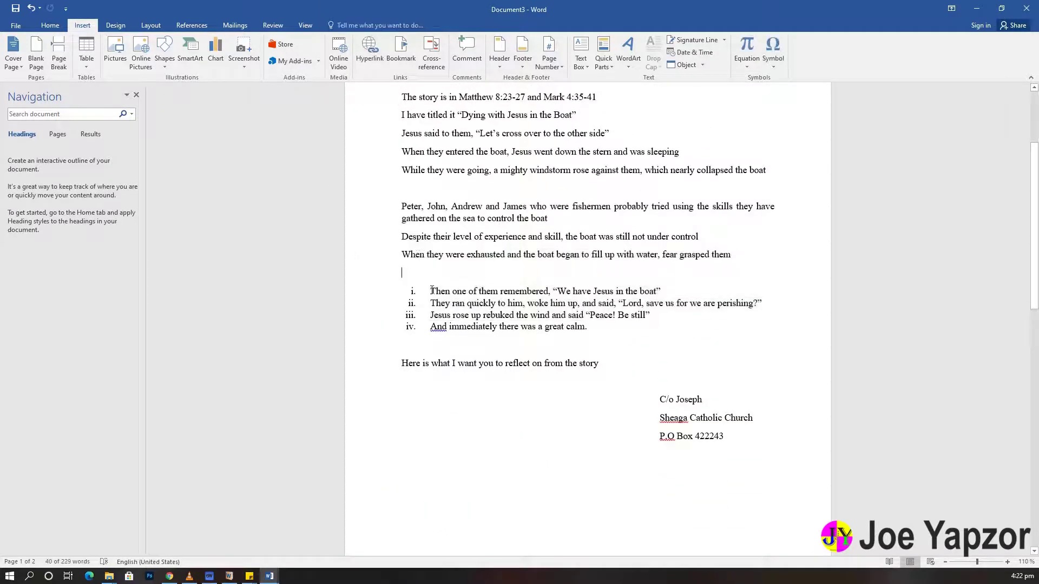
pyautogui.moveTo(430, 291)
pyautogui.mouseDown()
pyautogui.moveTo(507, 320)
pyautogui.moveTo(611, 329)
pyautogui.mouseUp()
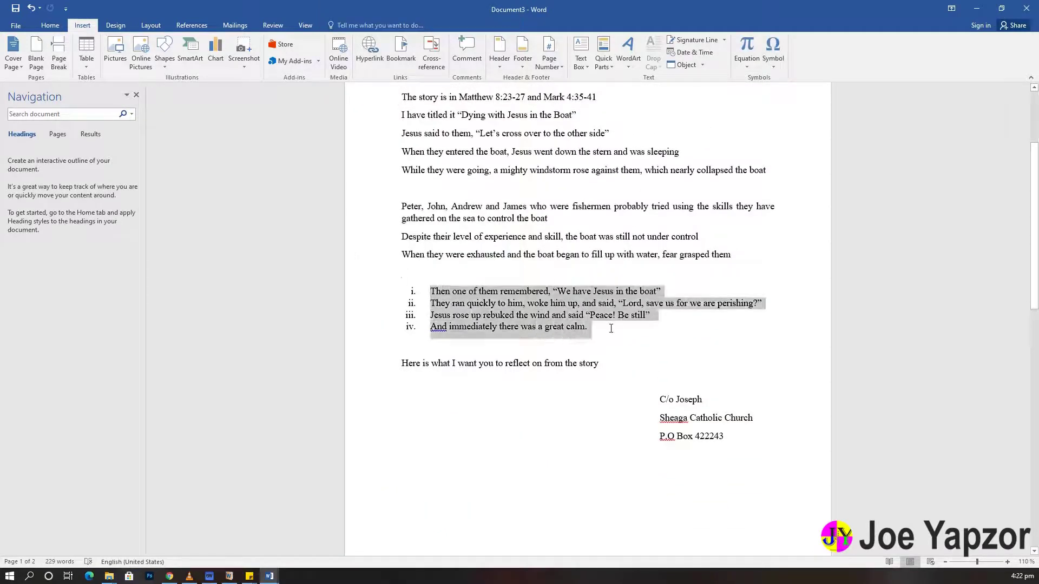
pyautogui.click(187, 53)
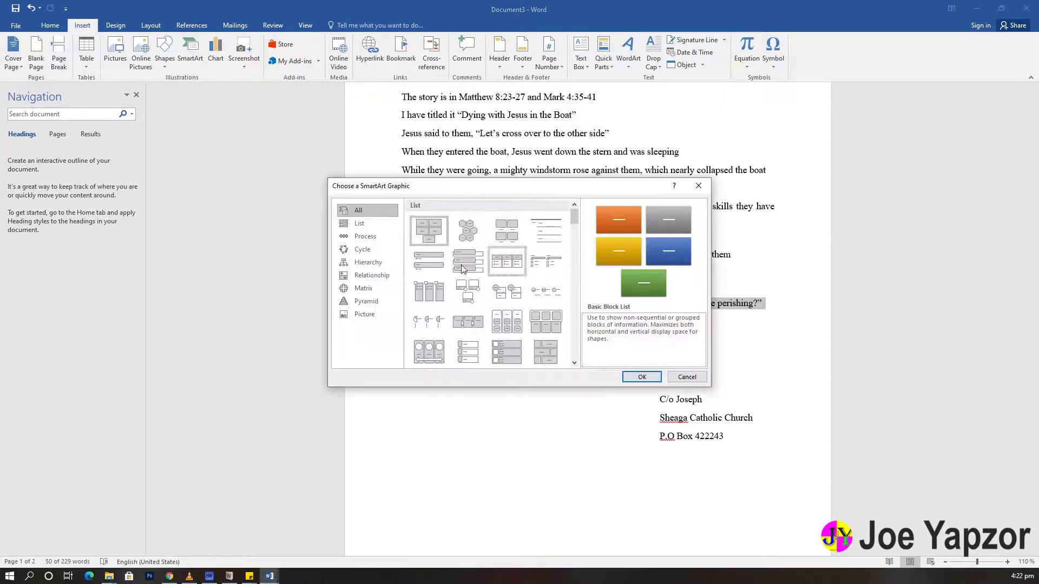
pyautogui.click(359, 224)
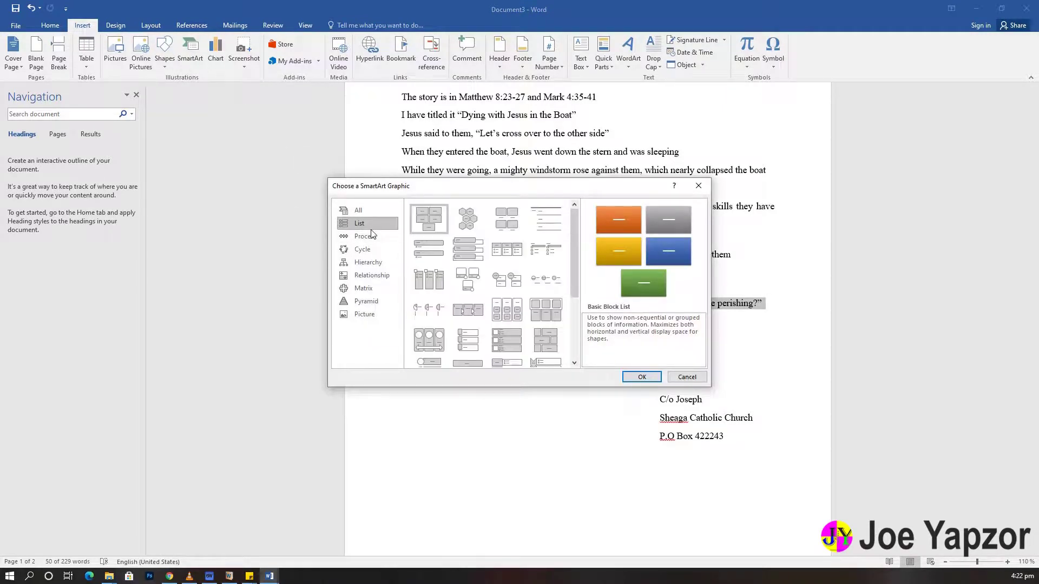
pyautogui.click(466, 254)
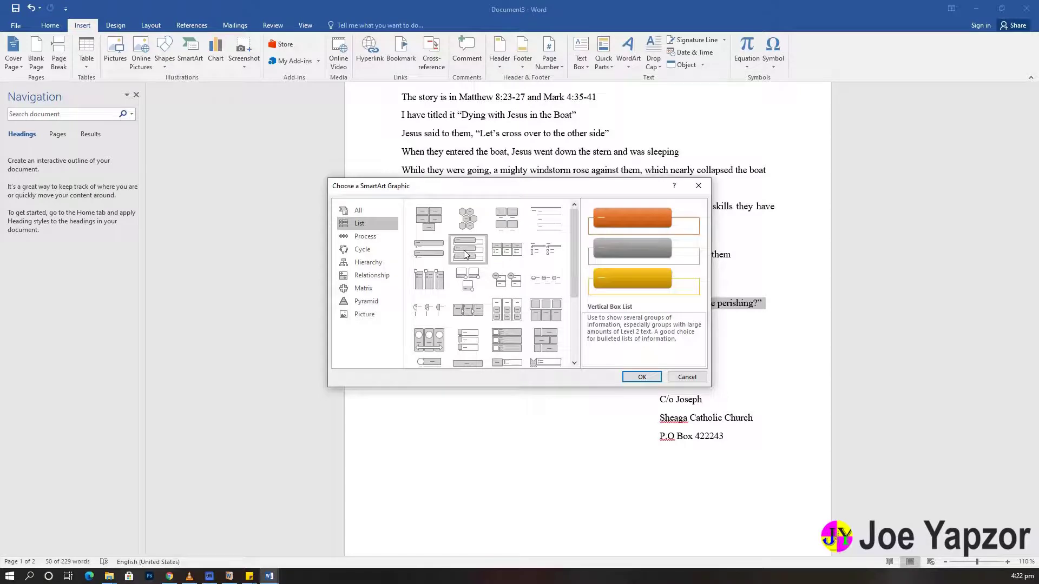
pyautogui.click(644, 377)
# Type 'EFWFfdi' into the SmartArt's top box.
pyautogui.scroll(-2, 595, 363)
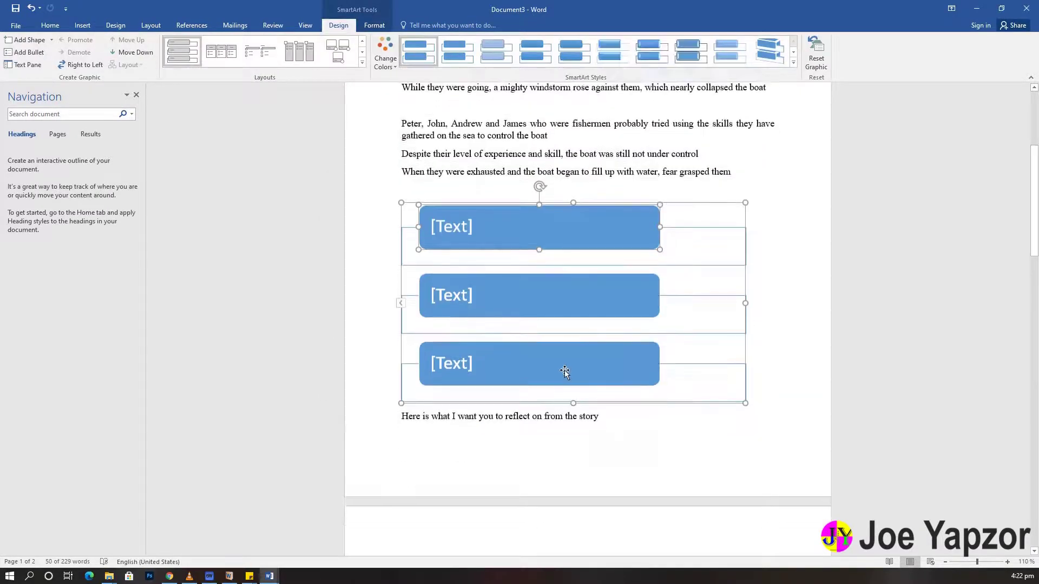
pyautogui.scroll(-3, 564, 371)
pyautogui.scroll(-1, 622, 379)
pyautogui.scroll(6, 665, 394)
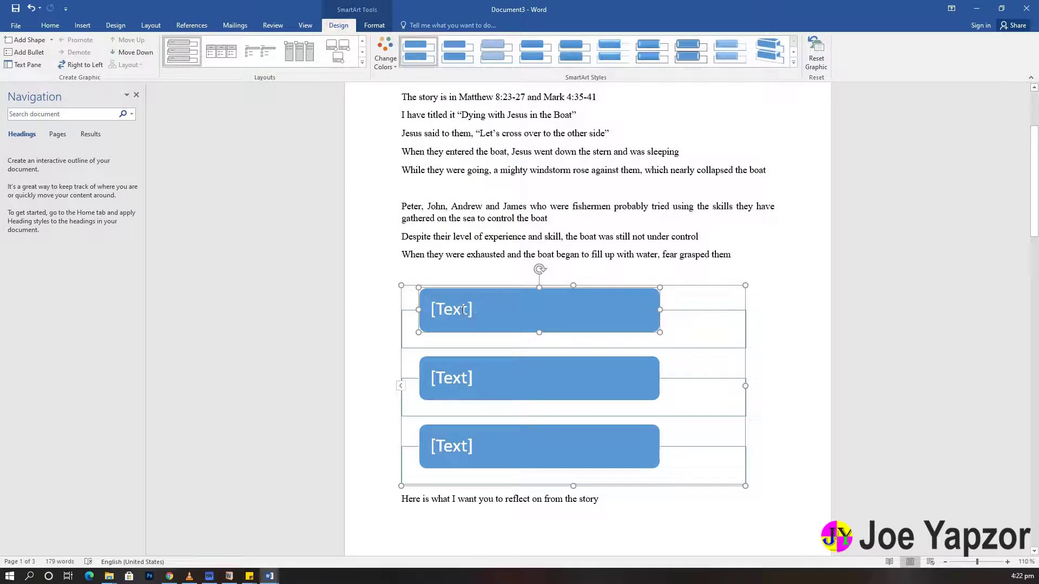
pyautogui.write('EFWFWE')
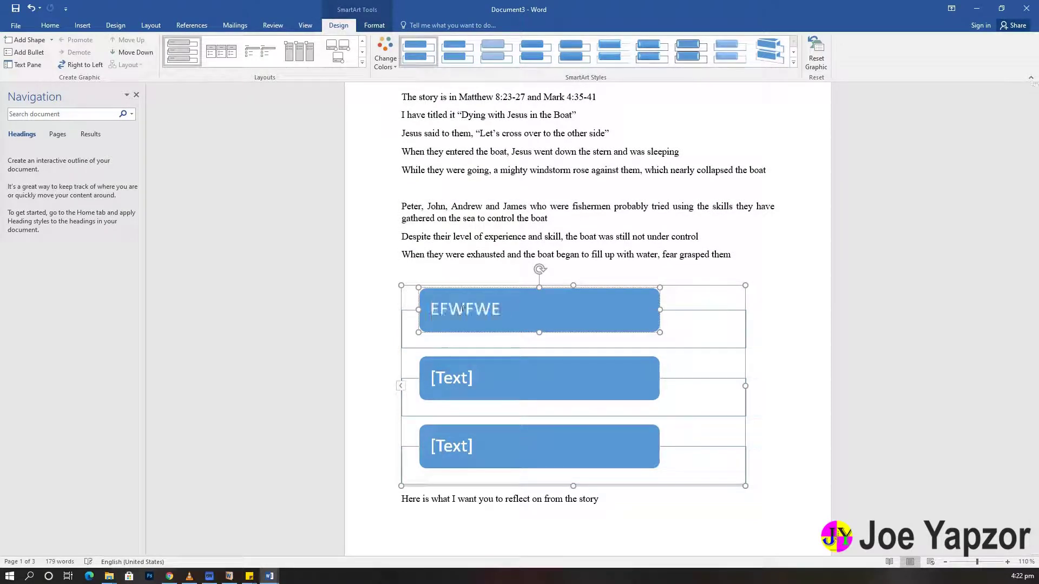
pyautogui.write('fdi')
pyautogui.press('Return')
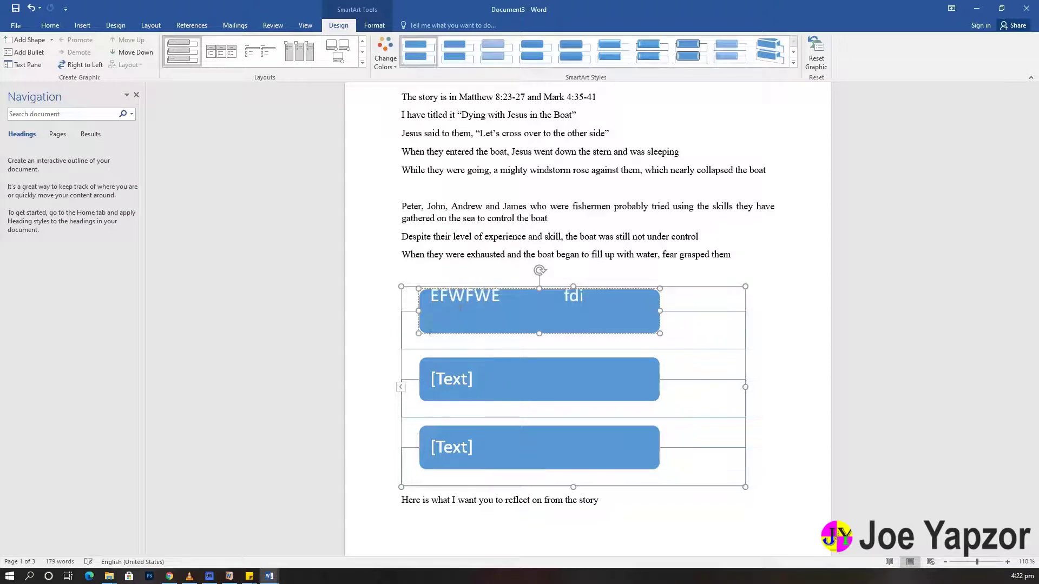
pyautogui.press('BackSpace')
pyautogui.click(428, 381)
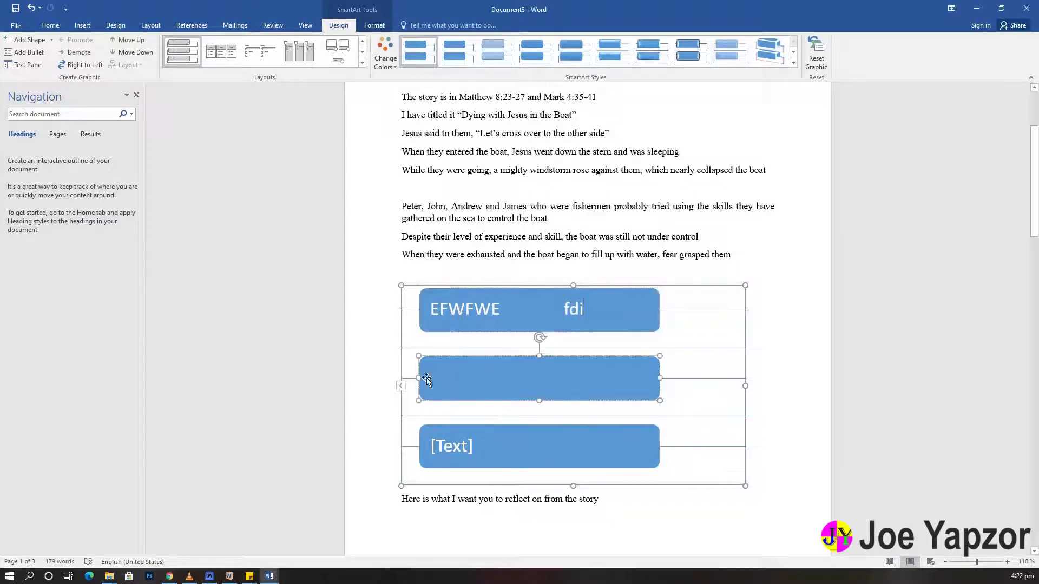
# Select the whole SmartArt frame and delete the graphic.
pyautogui.scroll(-1, 640, 382)
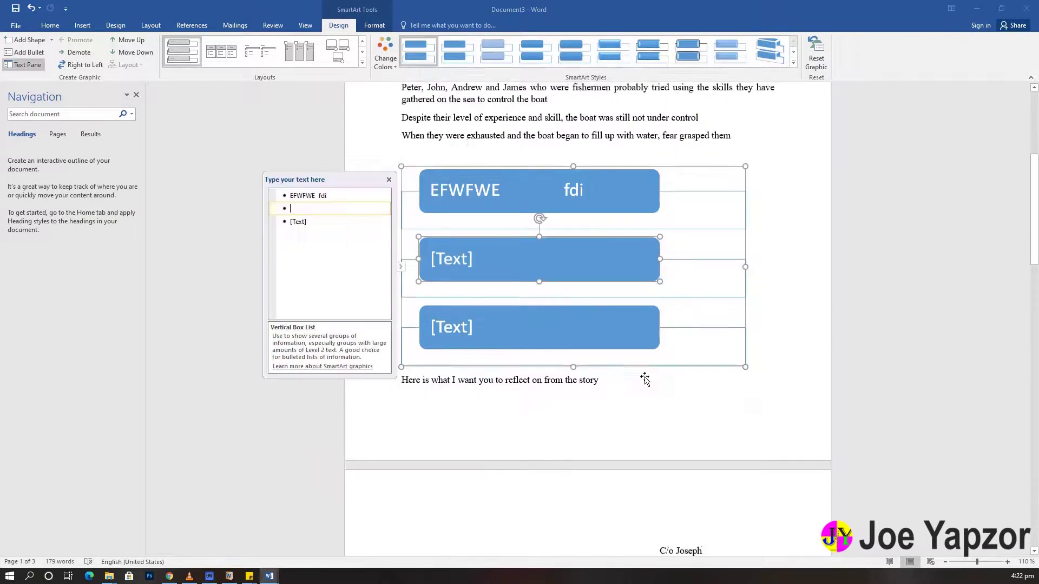
pyautogui.scroll(-3, 645, 378)
pyautogui.scroll(3, 651, 402)
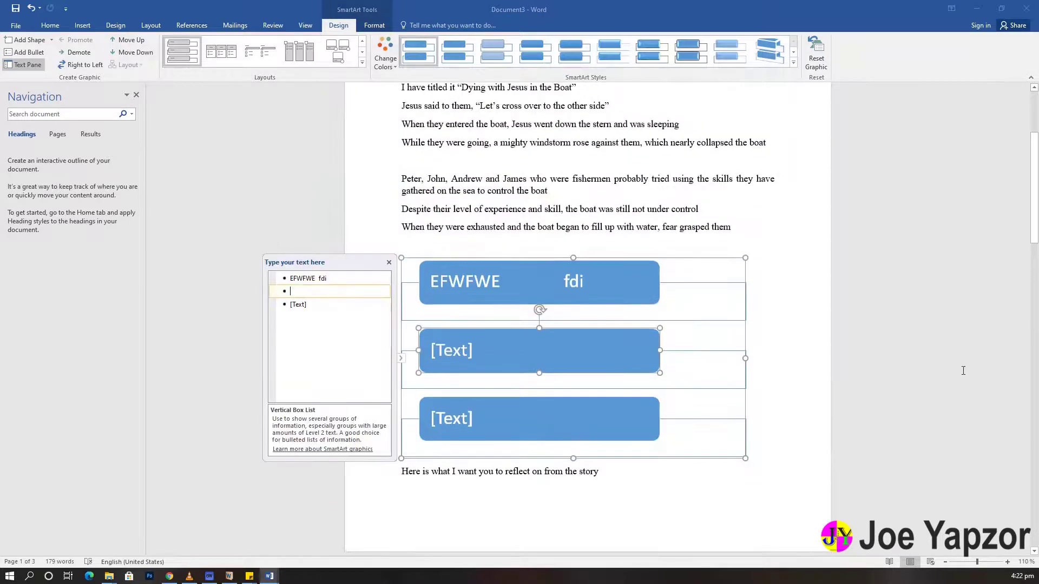
pyautogui.click(405, 272)
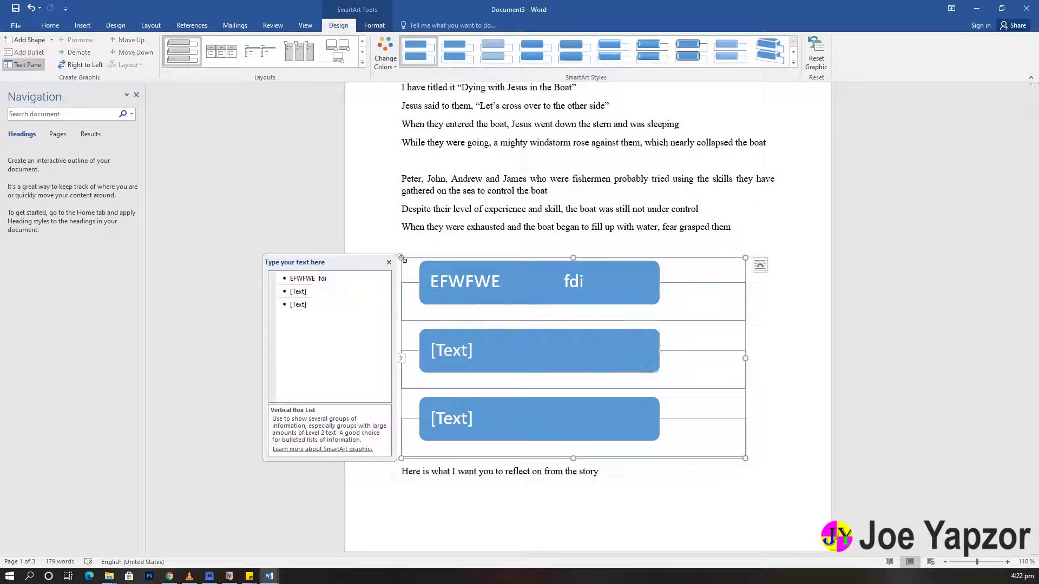
pyautogui.click(508, 257)
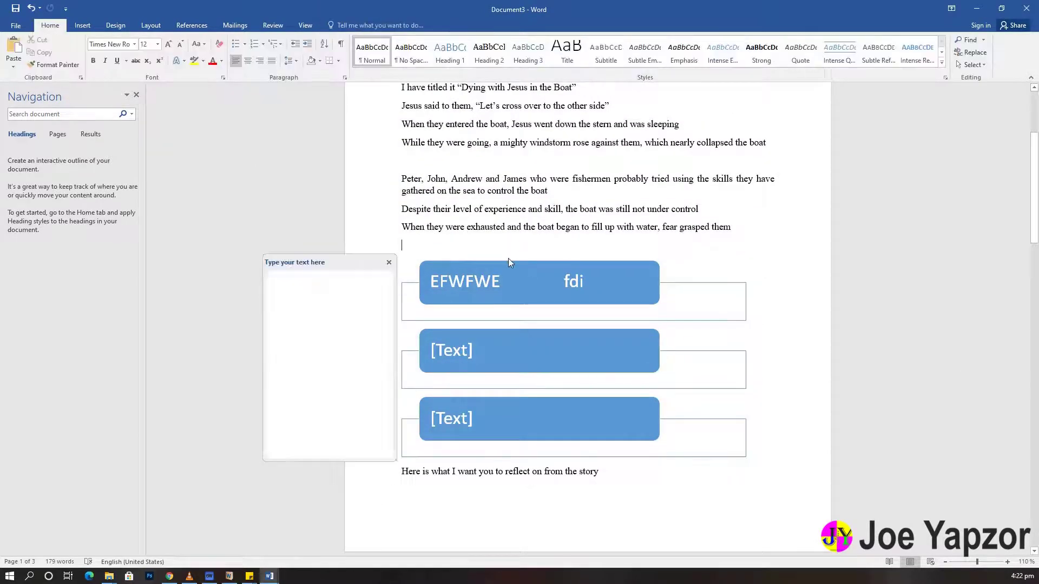
pyautogui.press('Delete')
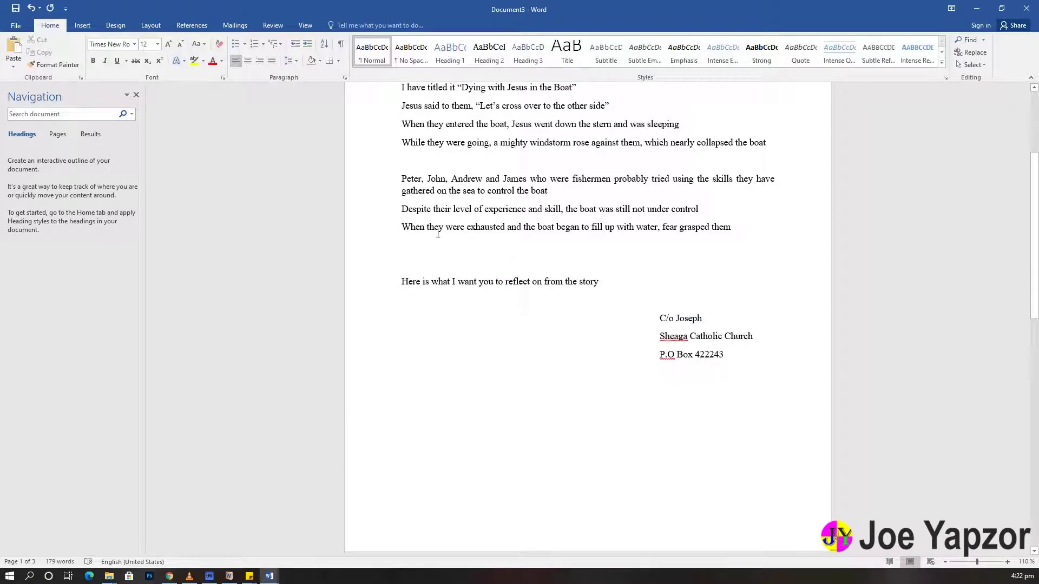
# Insert a plain black WordArt below the address block and enter the author's name.
pyautogui.click(89, 26)
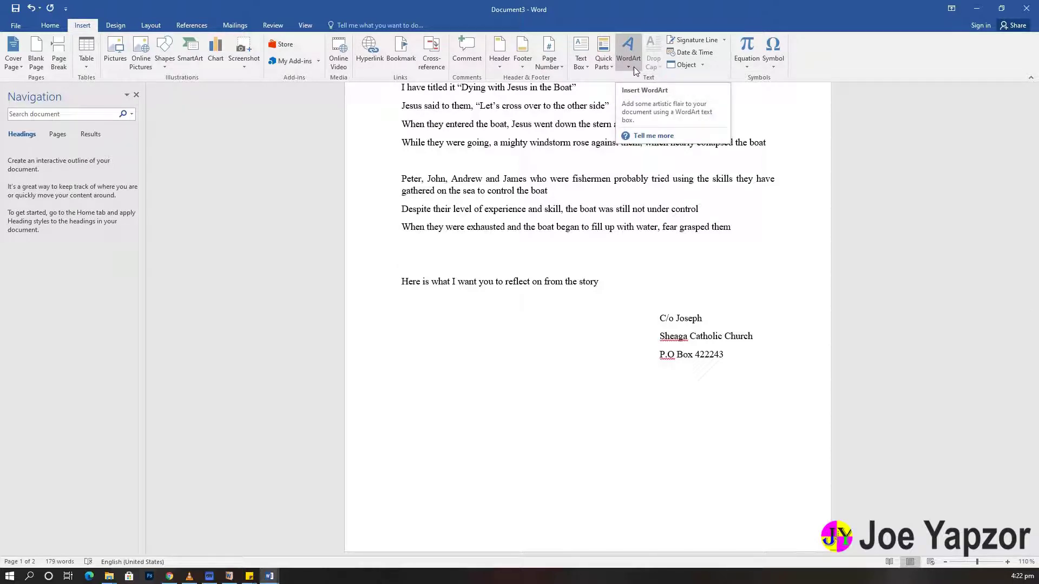
pyautogui.click(634, 66)
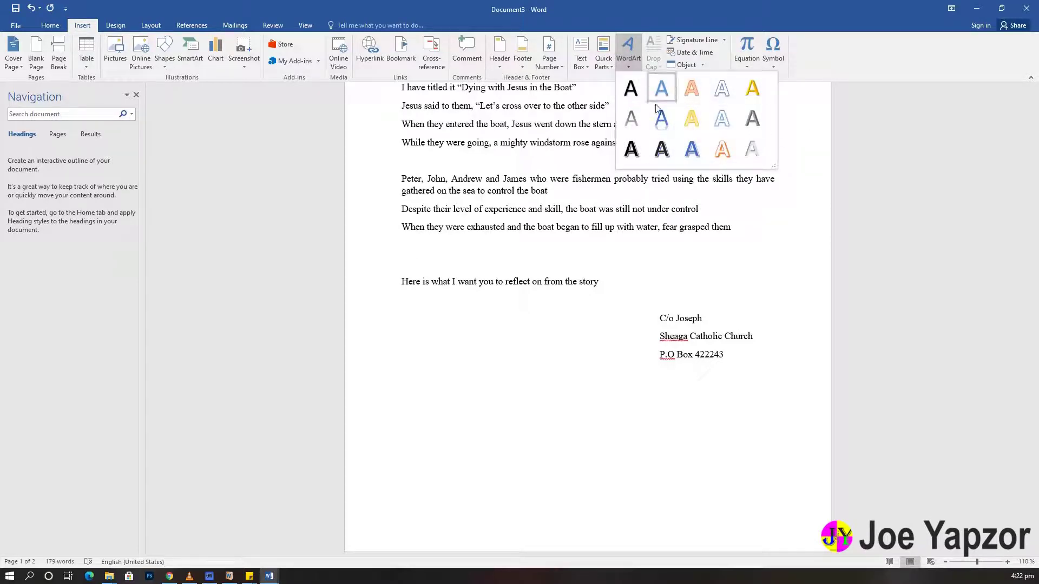
pyautogui.click(631, 89)
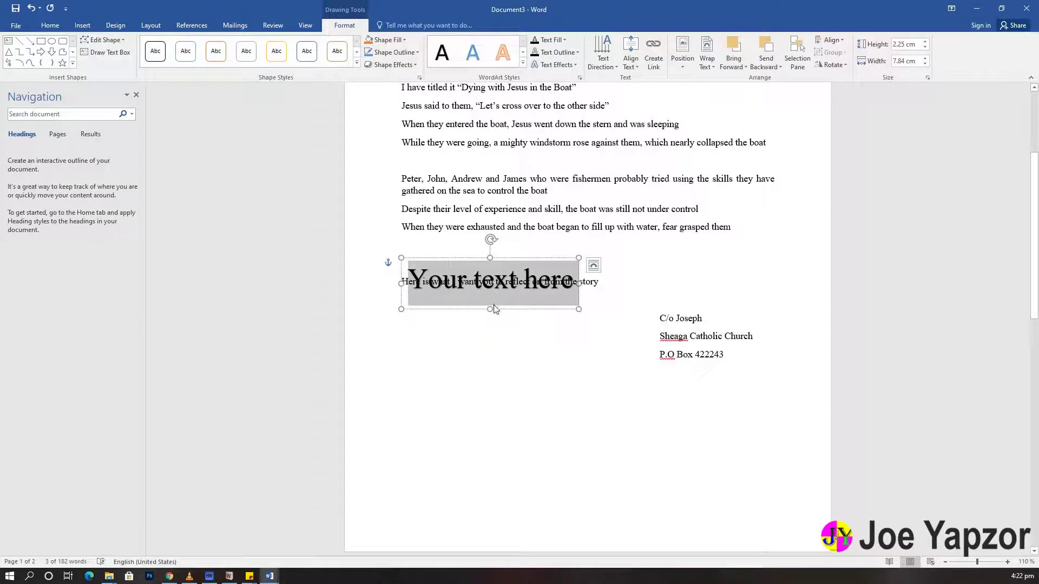
pyautogui.moveTo(498, 313); pyautogui.dragTo(496, 414)
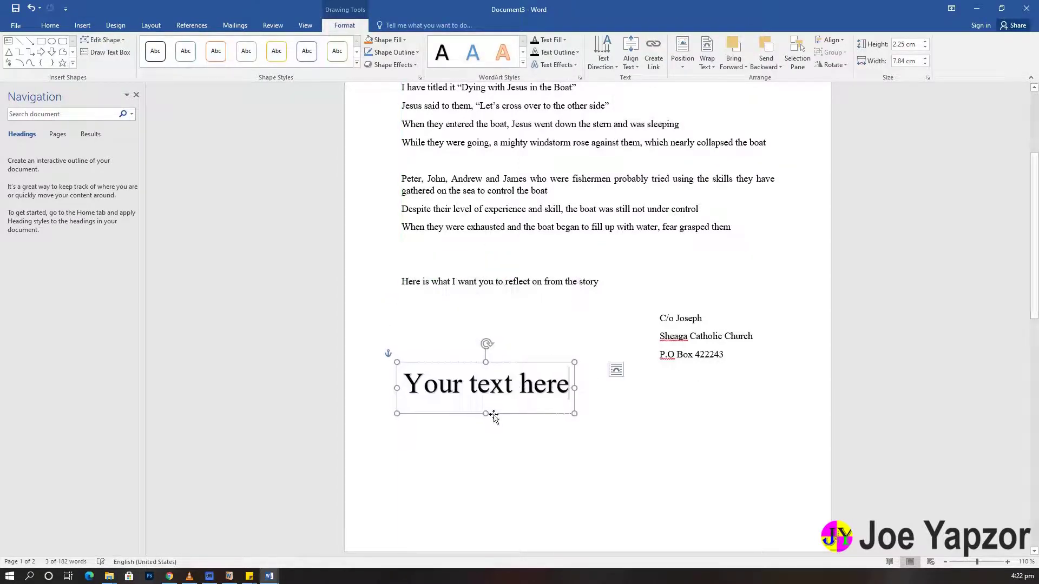
pyautogui.write('WJ')
pyautogui.hotkey('ctrl', 'a')
pyautogui.write('Joe')
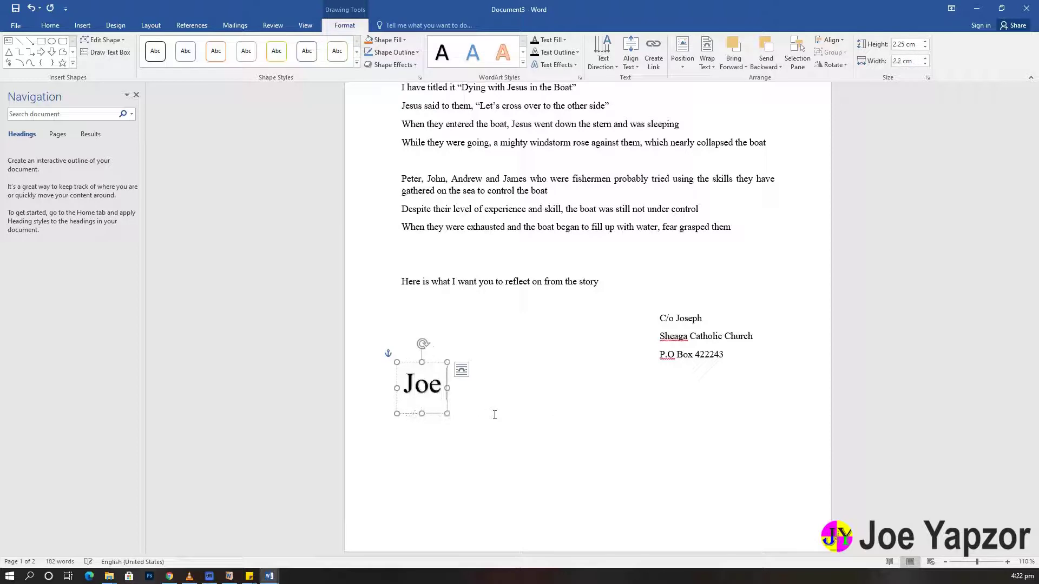
pyautogui.write(' yapz')
pyautogui.press('BackSpace')
pyautogui.press('BackSpace')
pyautogui.press('BackSpace')
pyautogui.press('BackSpace')
pyautogui.write('Yapzor')
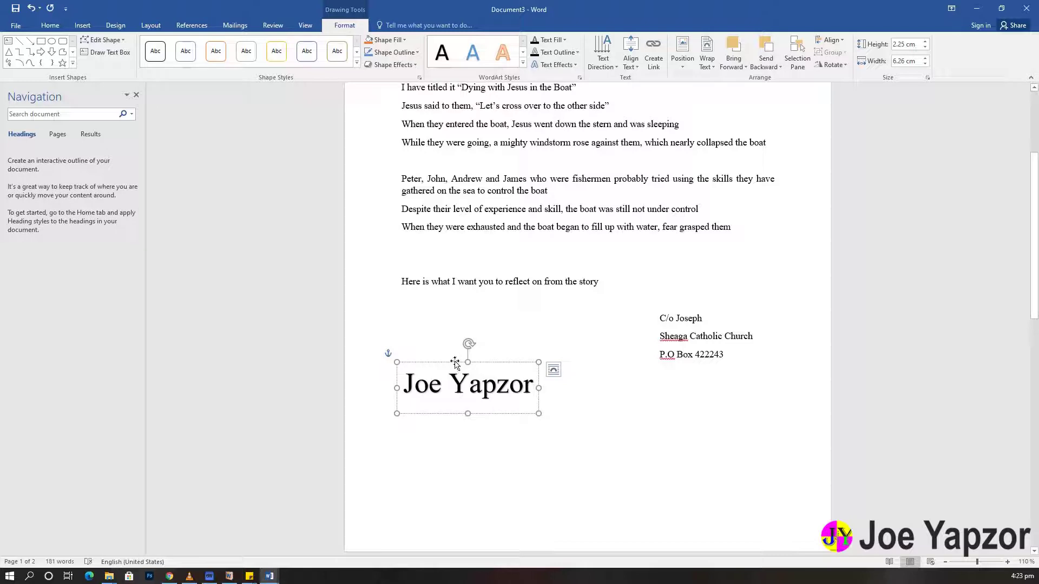
pyautogui.moveTo(456, 367); pyautogui.dragTo(493, 372)
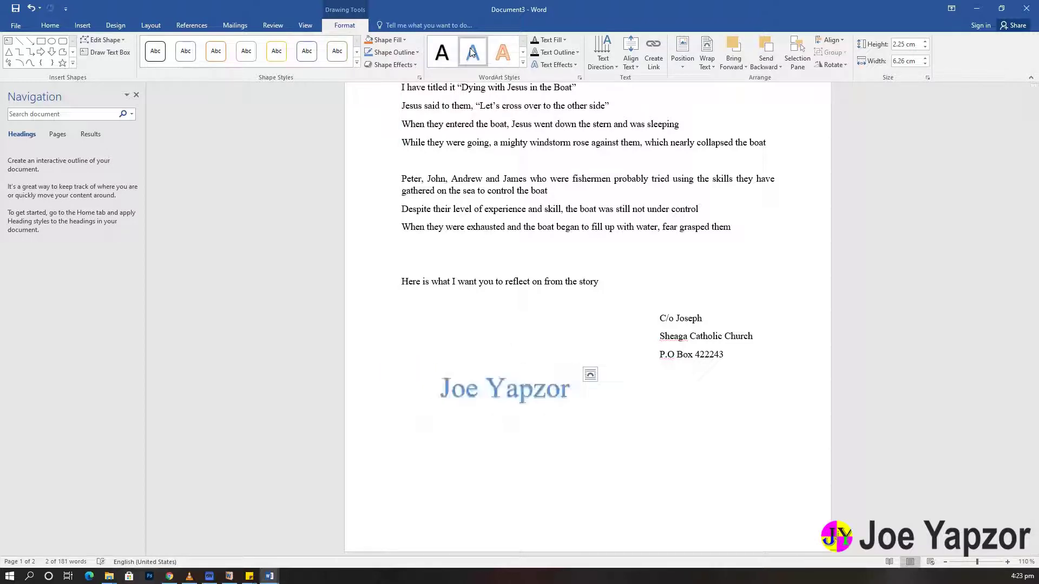
# Style the signature with gold text, a yellow box fill and grey-blue outlined text.
pyautogui.click(522, 53)
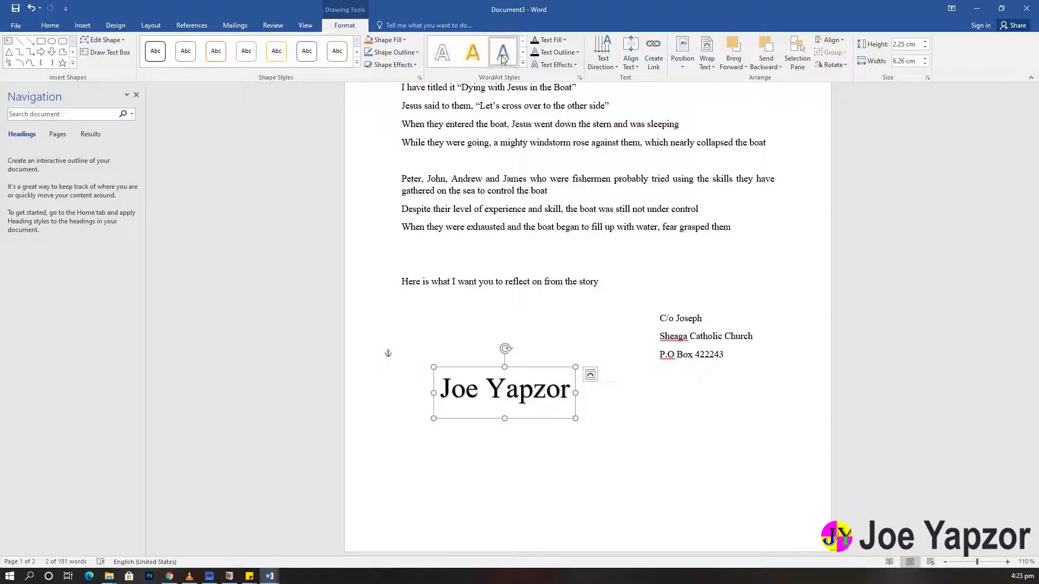
pyautogui.click(472, 52)
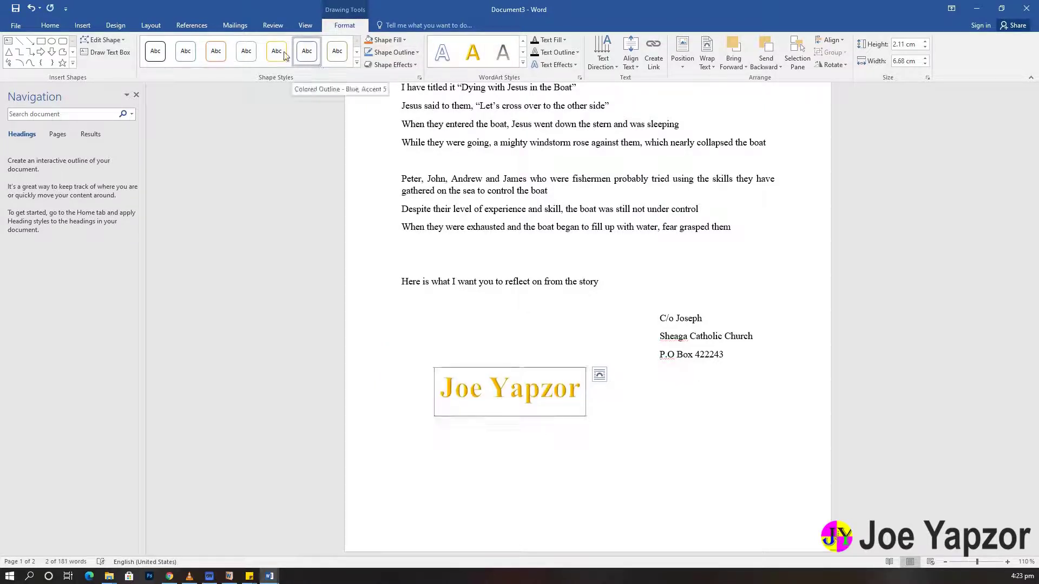
pyautogui.click(356, 52)
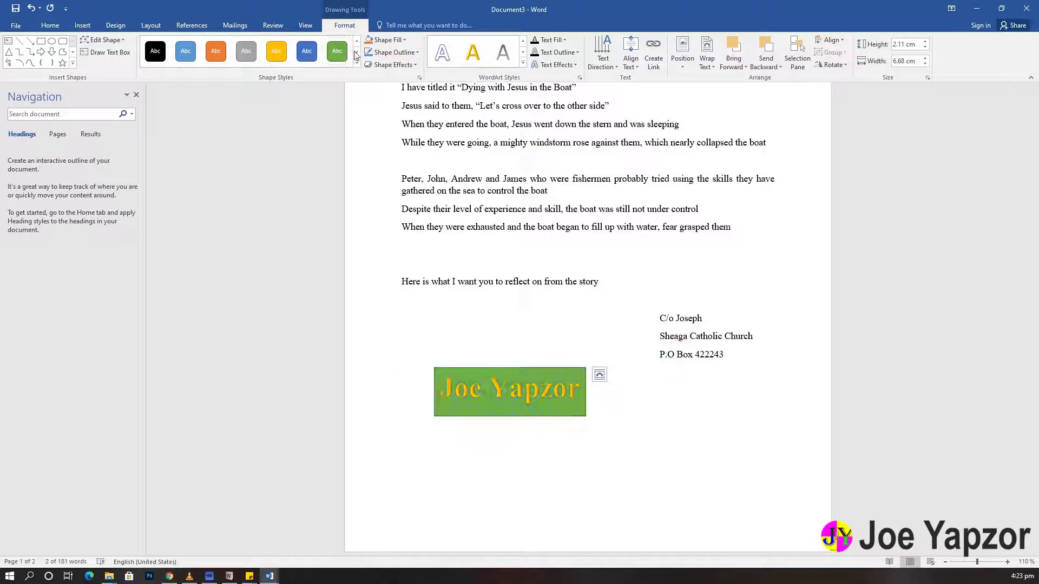
pyautogui.click(286, 57)
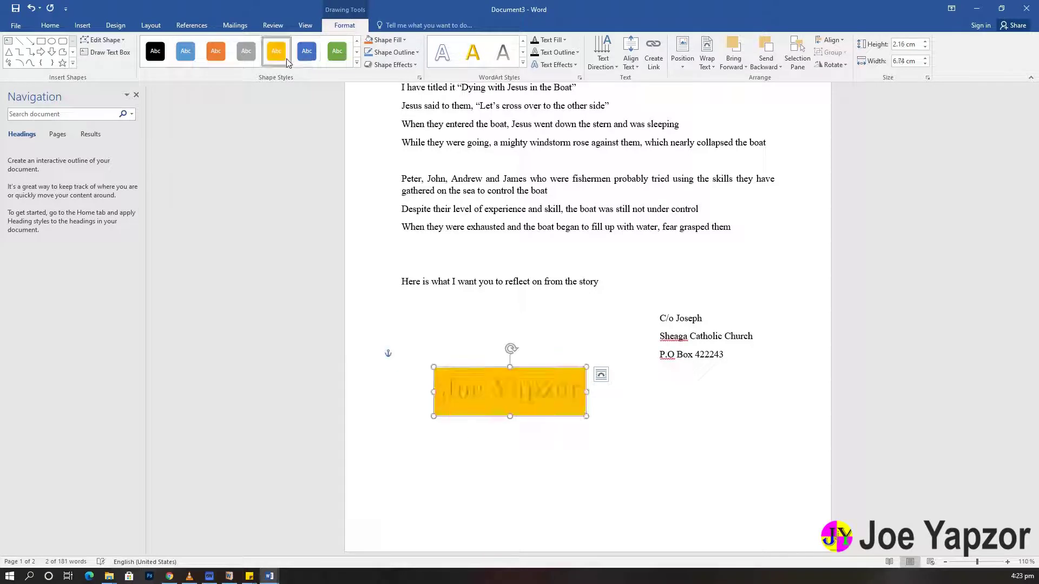
pyautogui.click(451, 54)
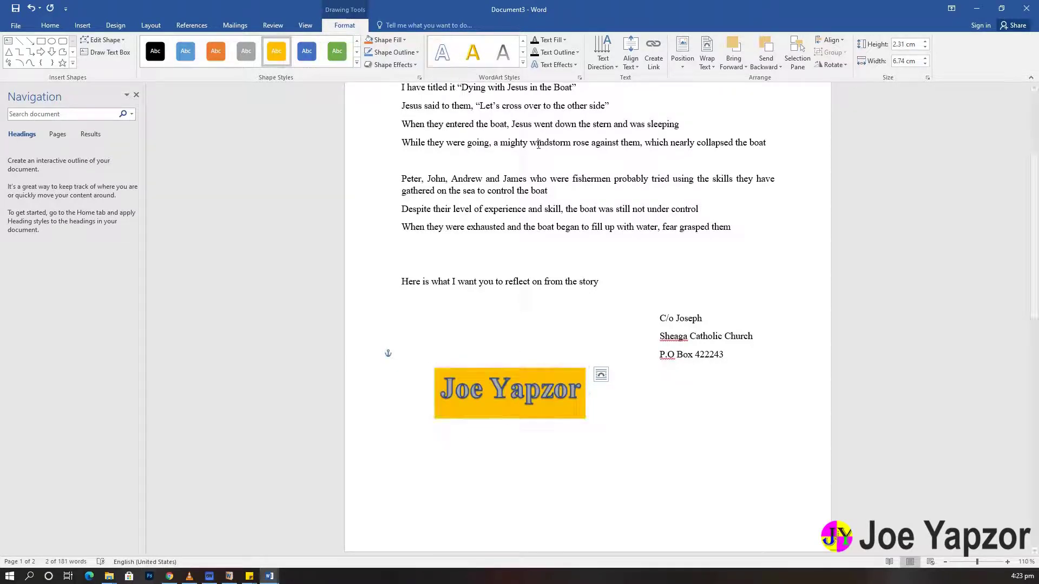
pyautogui.click(522, 41)
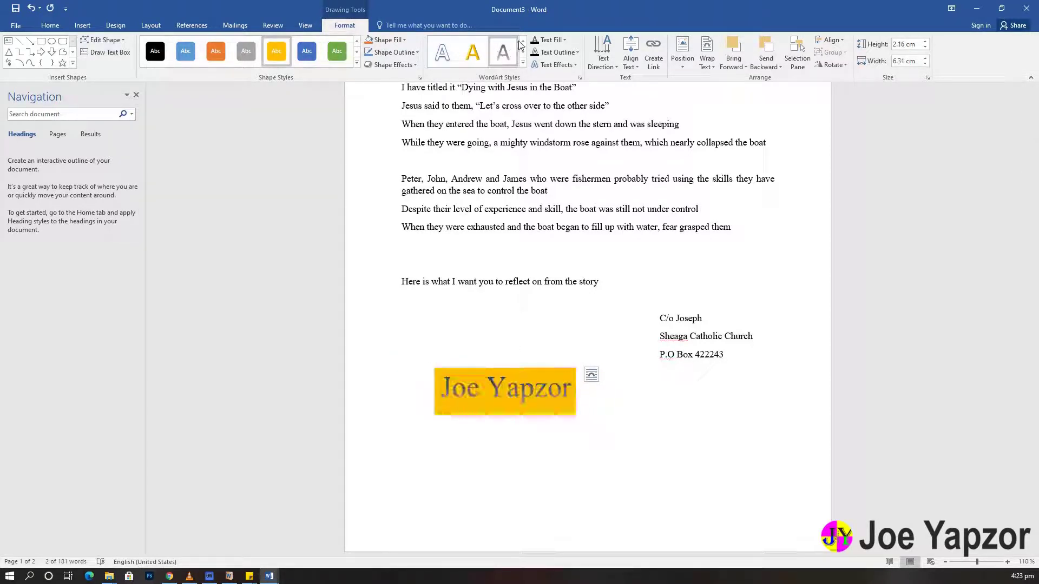
pyautogui.click(473, 52)
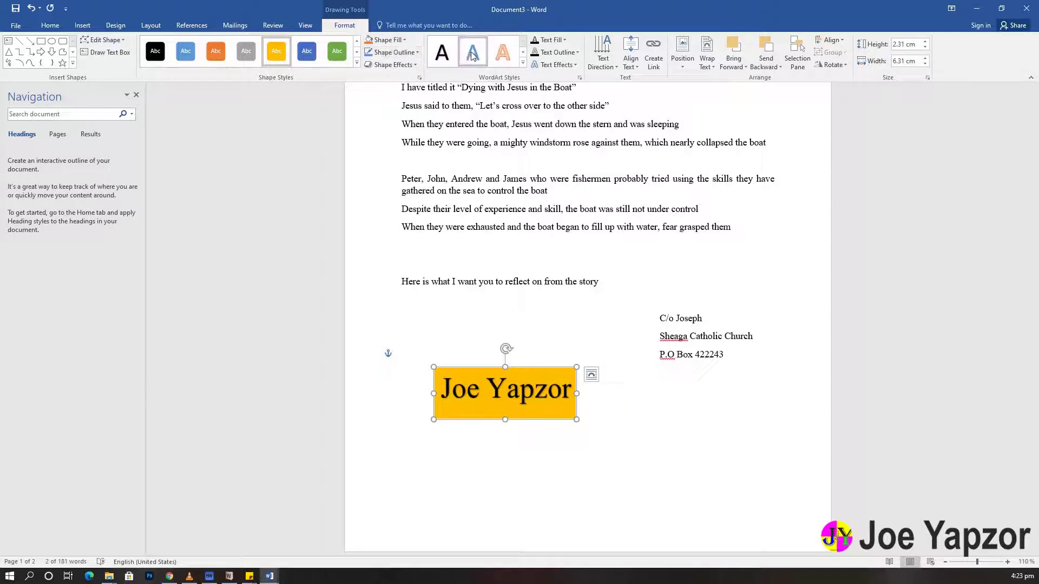
pyautogui.click(82, 26)
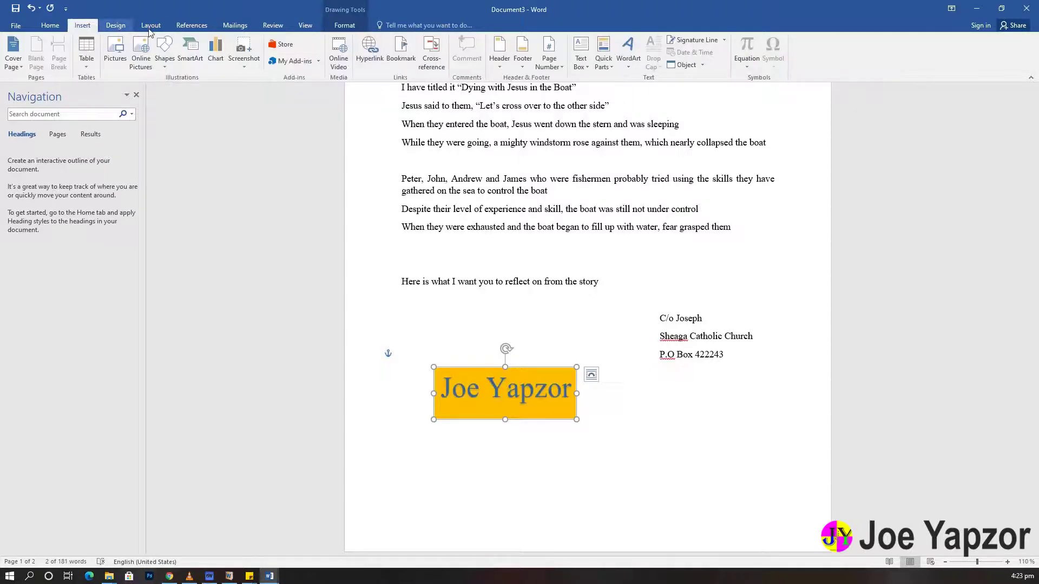
# Deselect the signature and place the insertion point at the top of page 2.
pyautogui.click(741, 326)
pyautogui.scroll(-1, 640, 441)
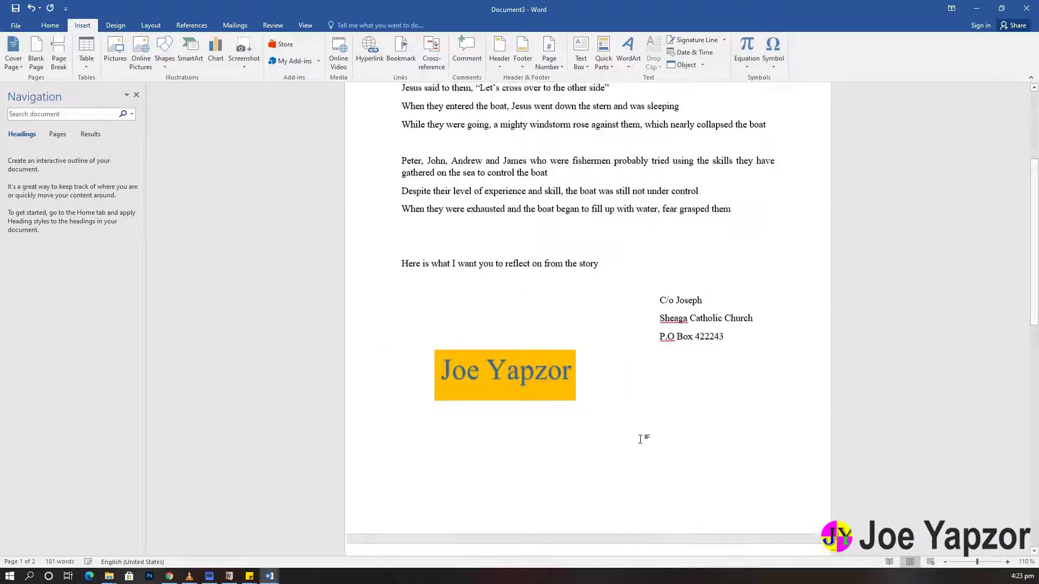
pyautogui.scroll(-2, 640, 436)
pyautogui.scroll(-2, 640, 436)
pyautogui.scroll(-1, 631, 464)
pyautogui.scroll(-3, 630, 458)
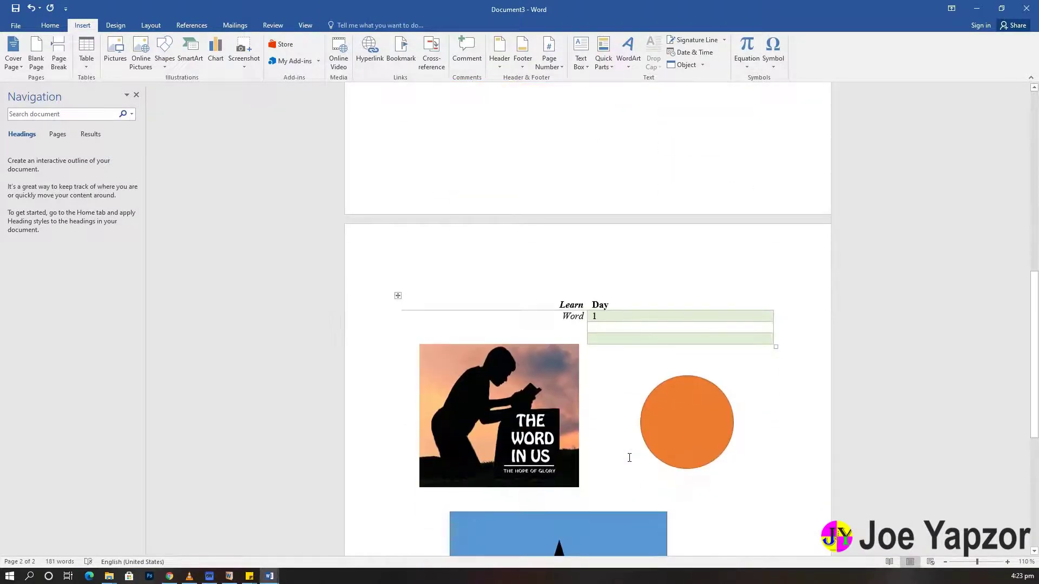
pyautogui.click(518, 287)
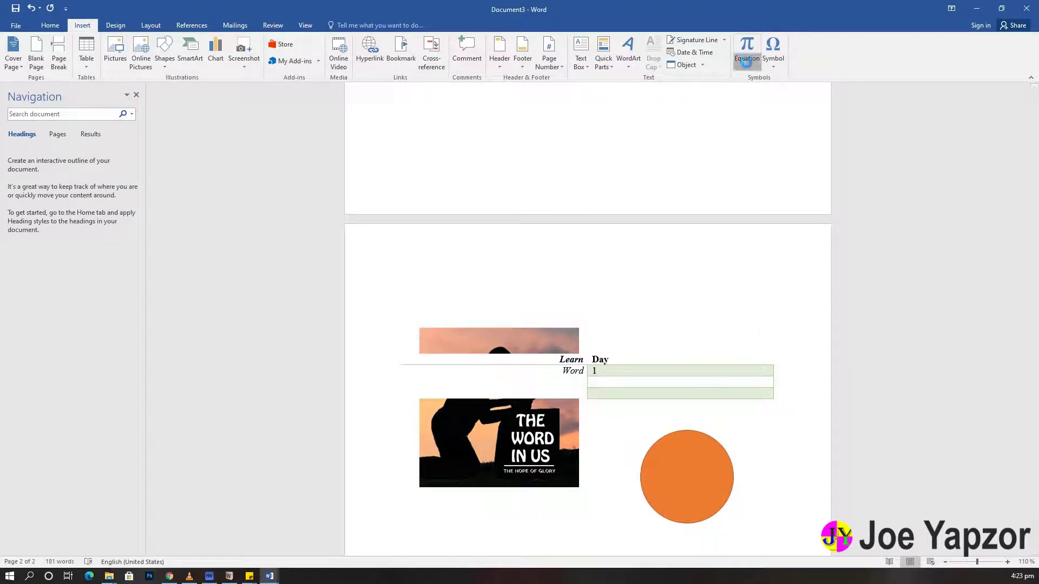
# Insert the built-in Binomial Theorem equation there.
pyautogui.click(746, 62)
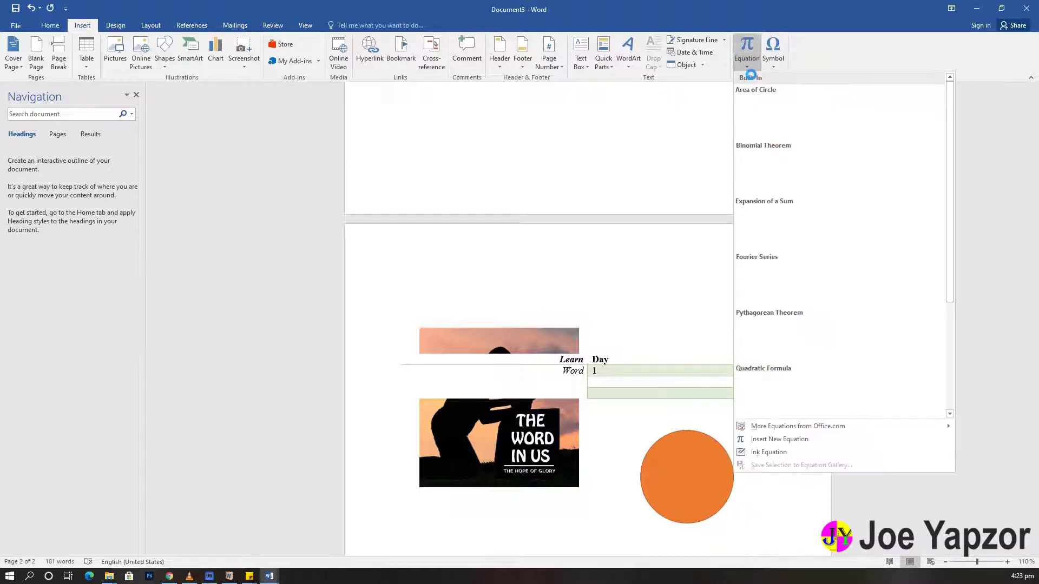
pyautogui.scroll(-3, 813, 364)
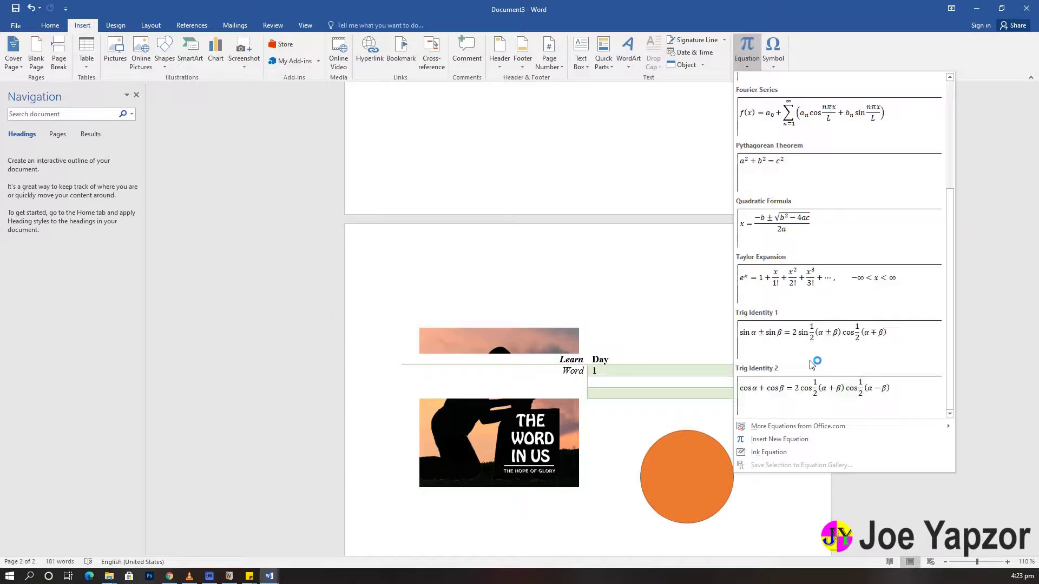
pyautogui.scroll(3, 813, 363)
pyautogui.click(791, 185)
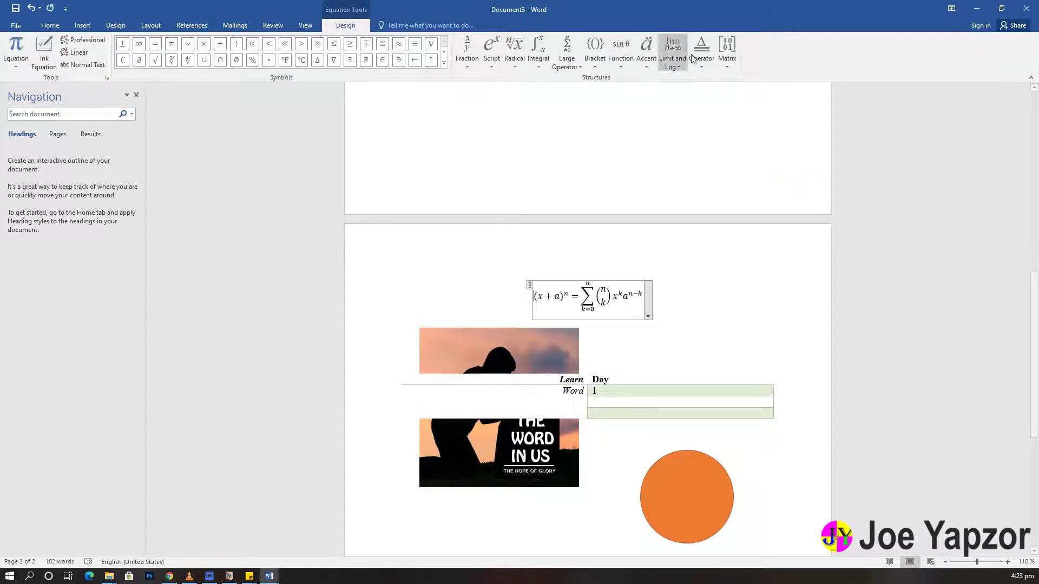
pyautogui.click(687, 279)
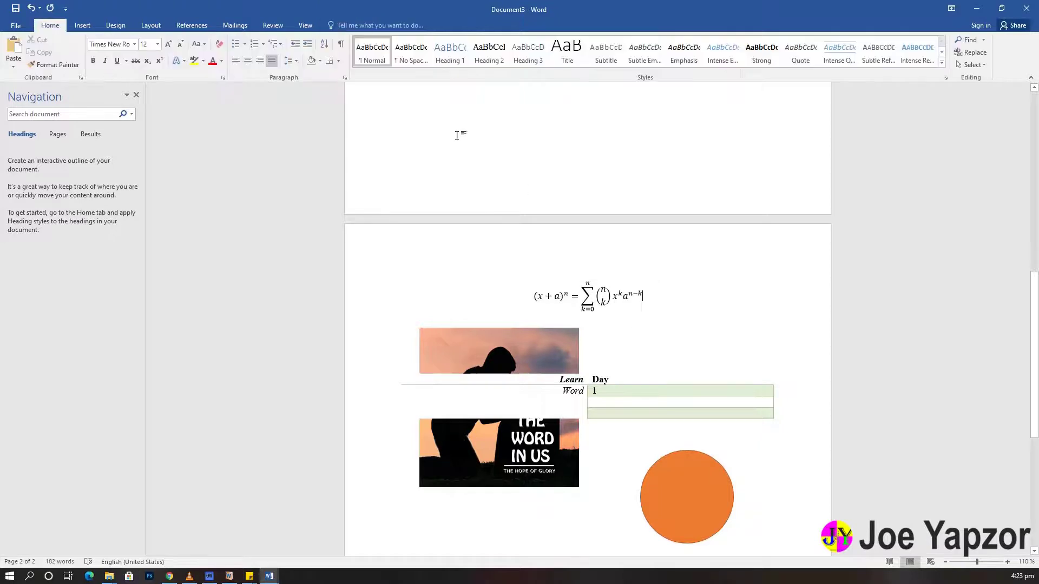
# Reopen the equation gallery, close it without adding another, and return to body text.
pyautogui.click(93, 25)
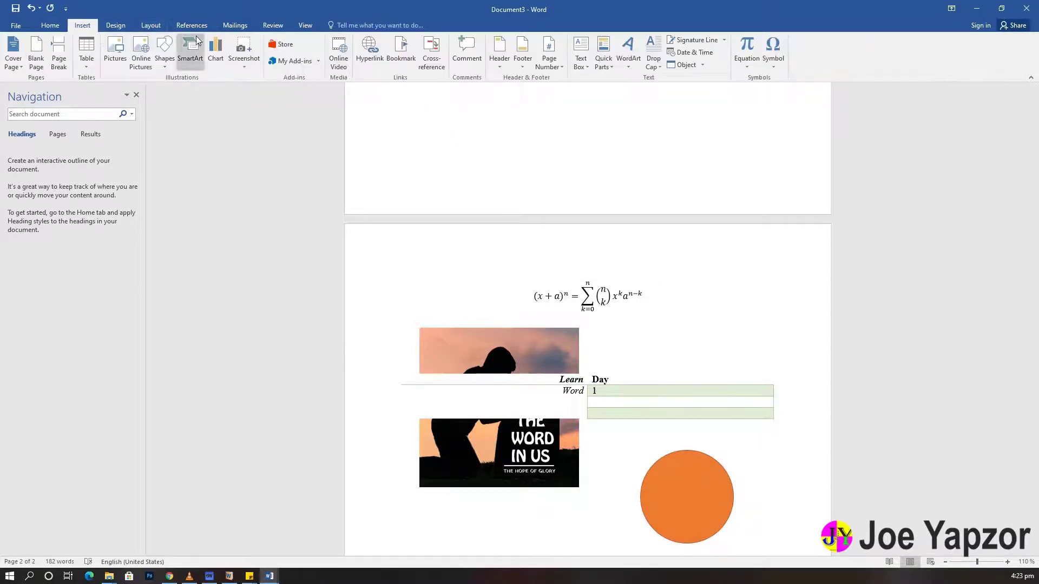
pyautogui.click(749, 69)
pyautogui.scroll(-3, 813, 363)
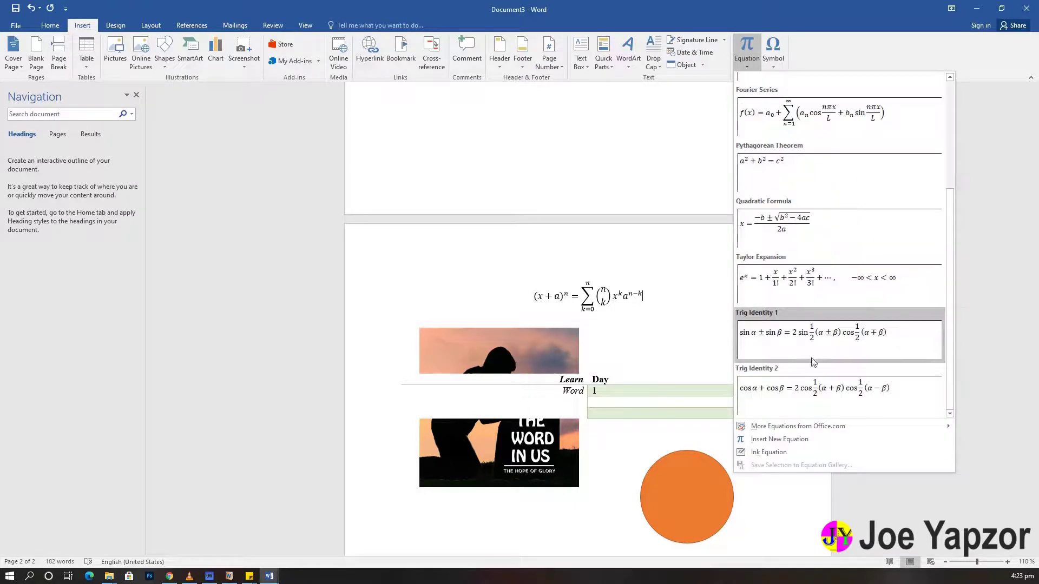
pyautogui.click(825, 439)
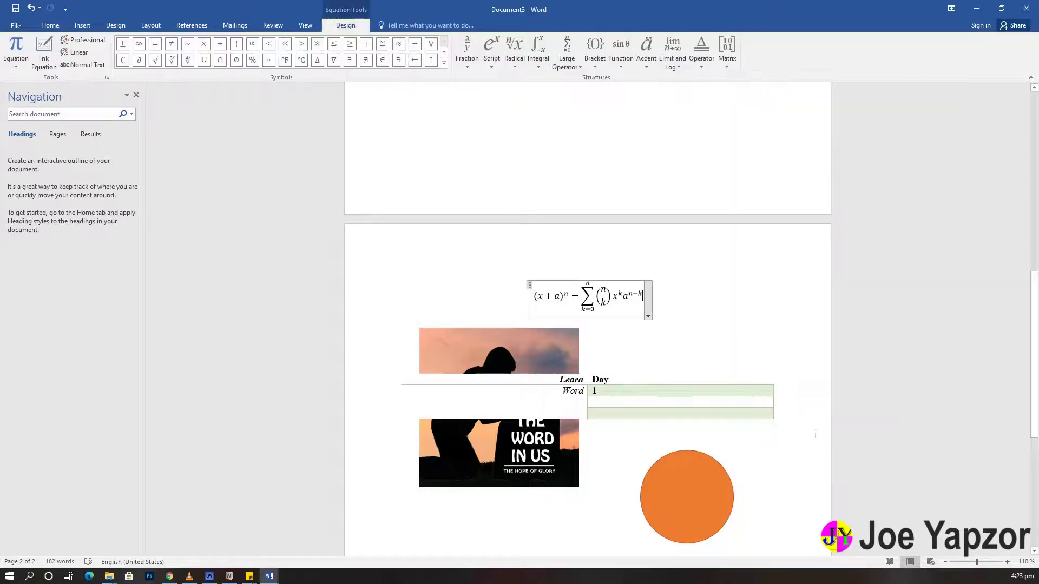
pyautogui.scroll(-3, 696, 337)
pyautogui.scroll(4, 746, 308)
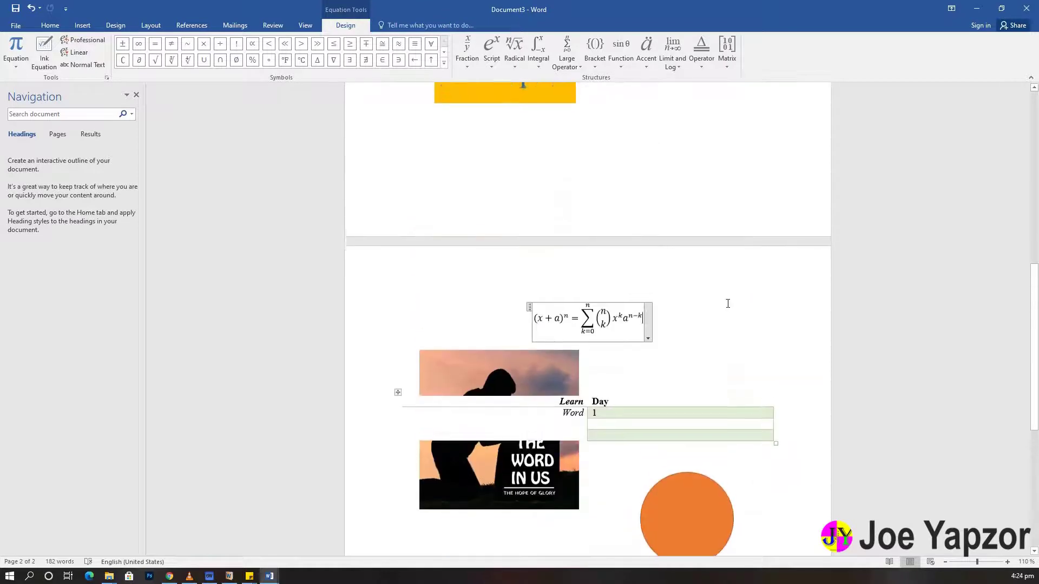
pyautogui.scroll(3, 714, 297)
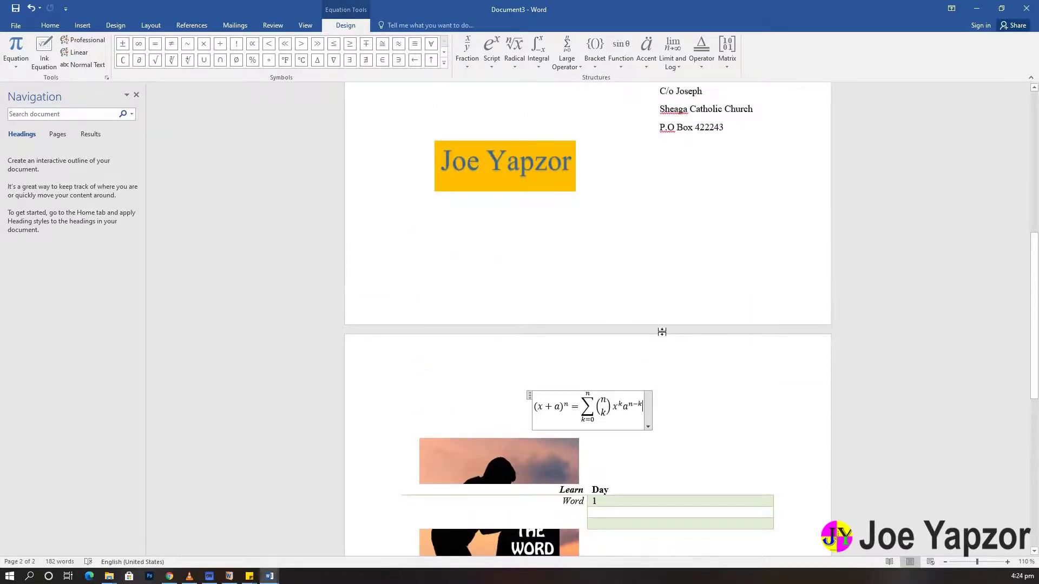
pyautogui.scroll(3, 575, 329)
pyautogui.click(574, 329)
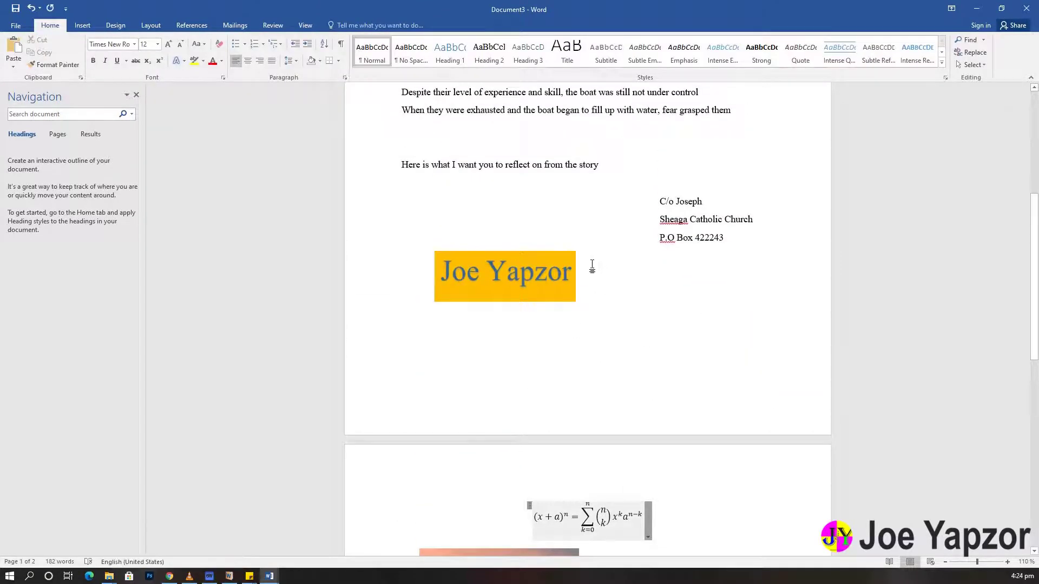
# Insert a new blank equation containing a stacked fraction.
pyautogui.scroll(-3, 597, 261)
pyautogui.scroll(3, 596, 262)
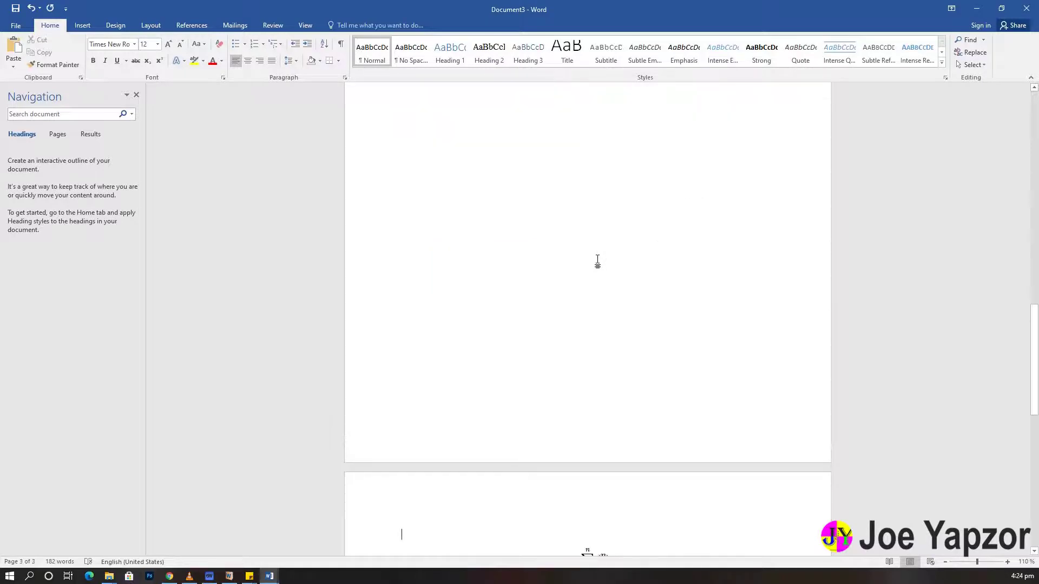
pyautogui.scroll(-5, 545, 255)
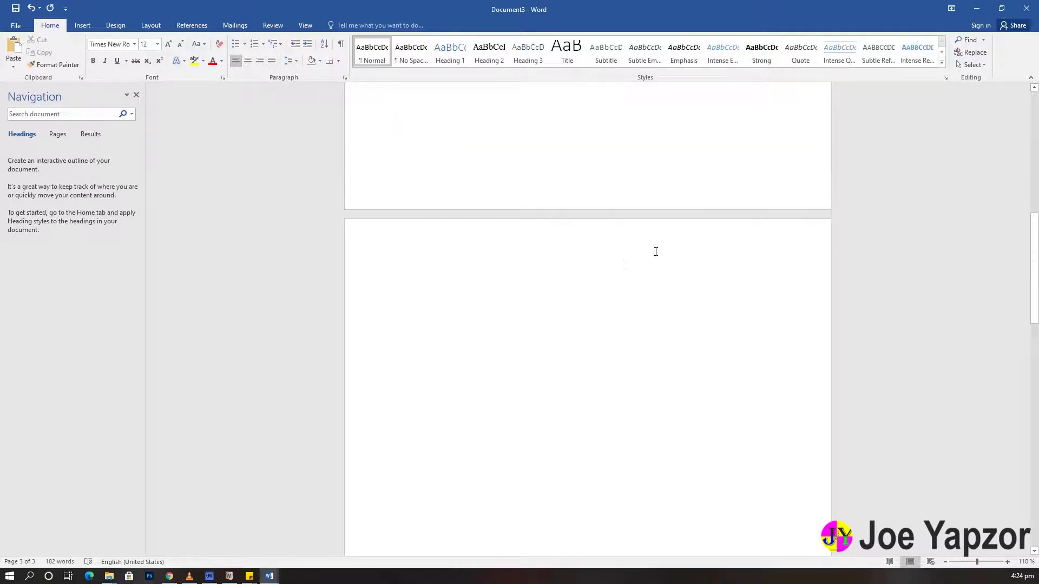
pyautogui.click(83, 26)
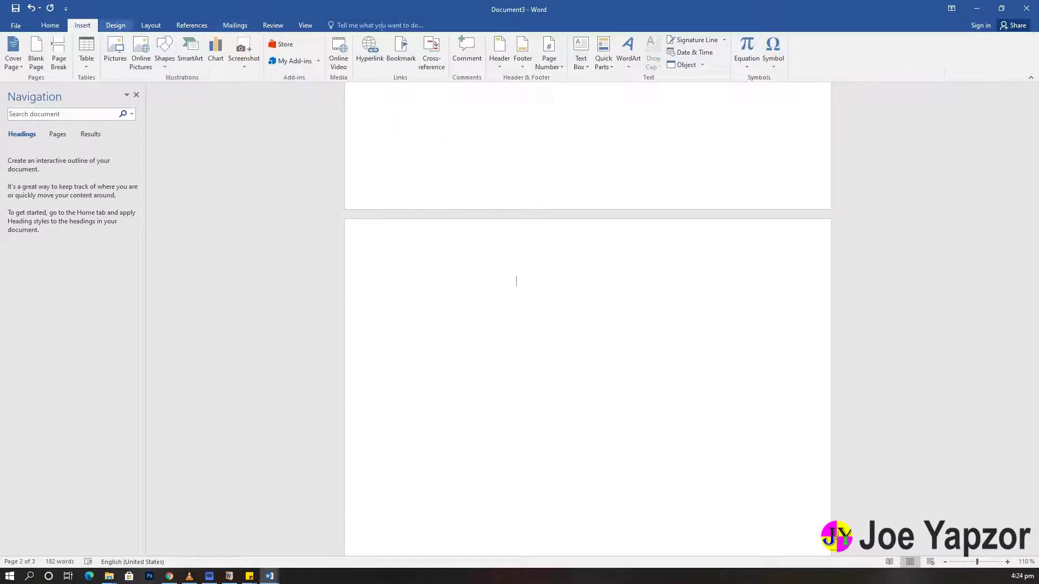
pyautogui.click(746, 61)
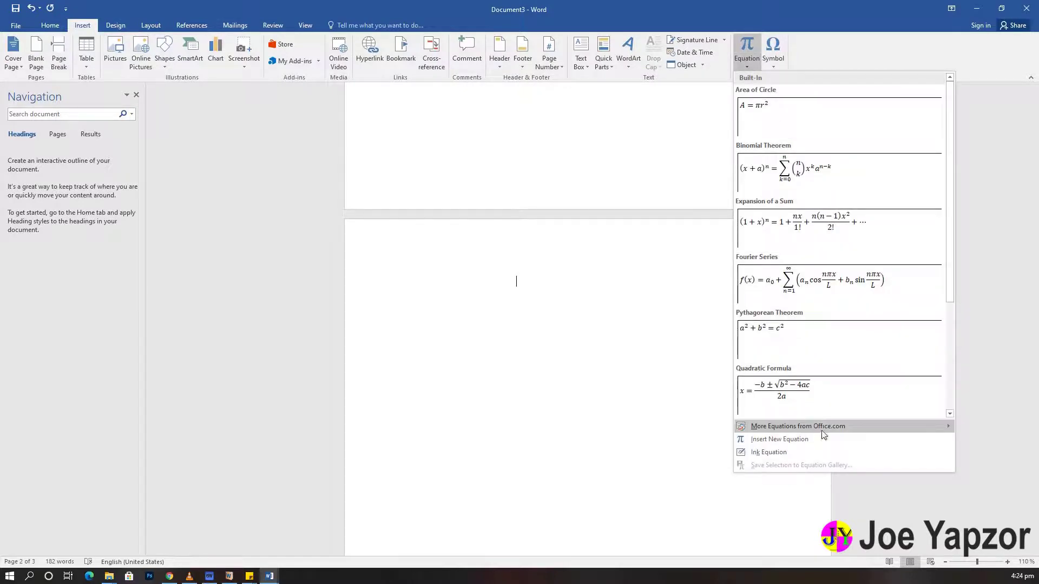
pyautogui.click(801, 440)
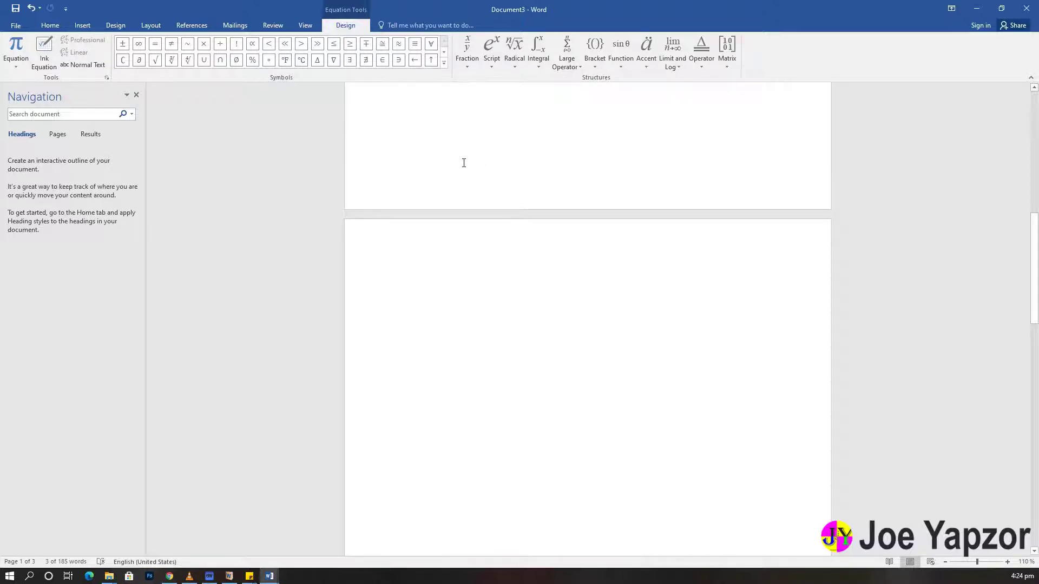
pyautogui.click(467, 59)
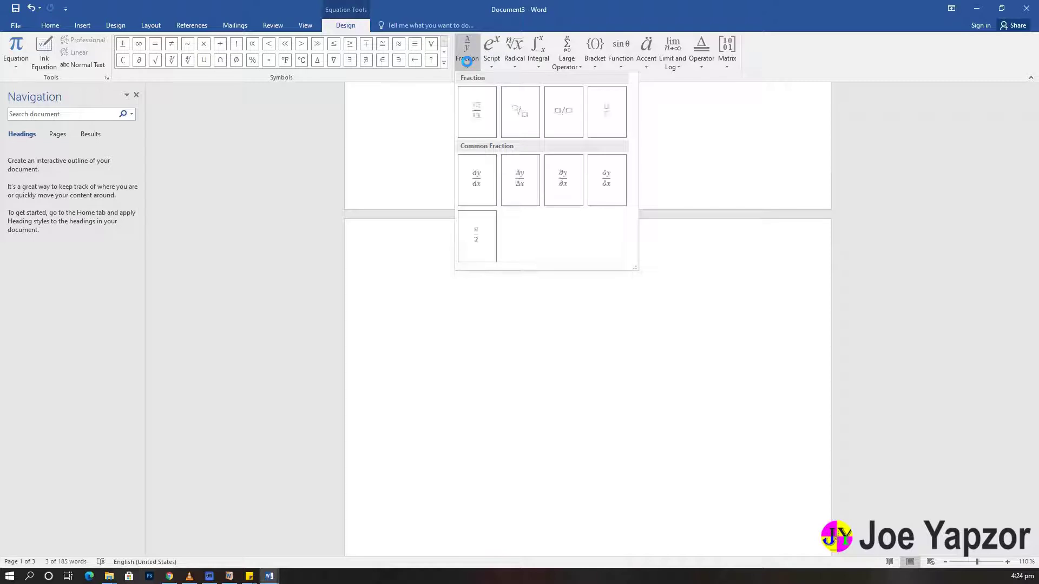
pyautogui.click(479, 115)
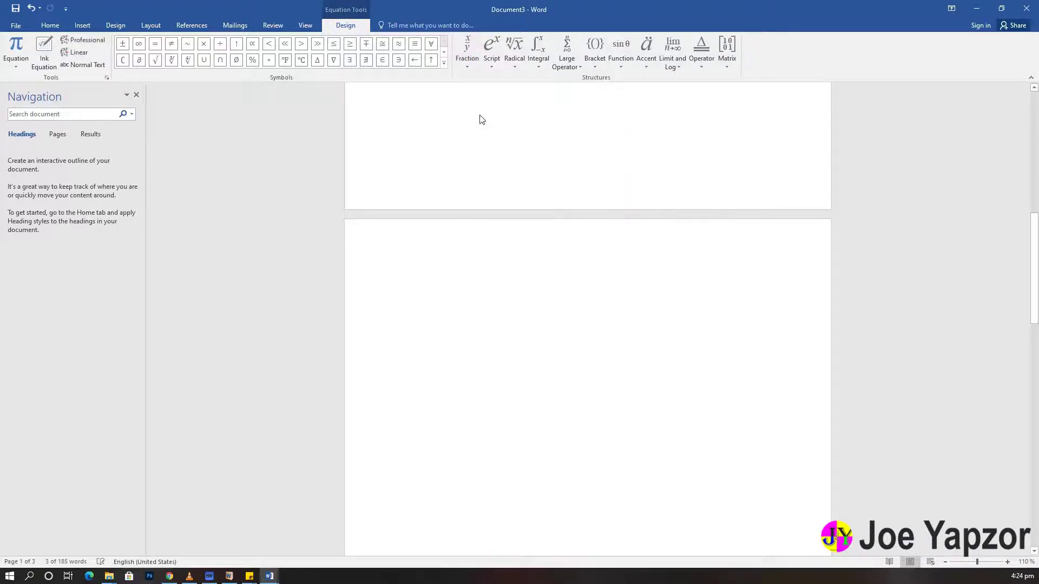
# Leave the equation, exit header editing, and place the caret on the blank page.
pyautogui.scroll(5, 524, 286)
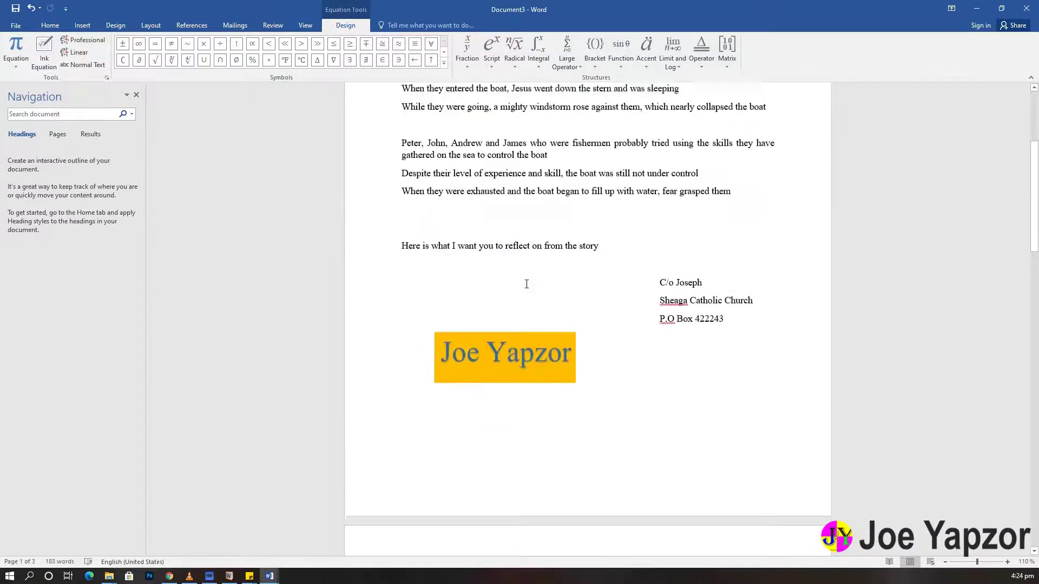
pyautogui.scroll(-6, 522, 288)
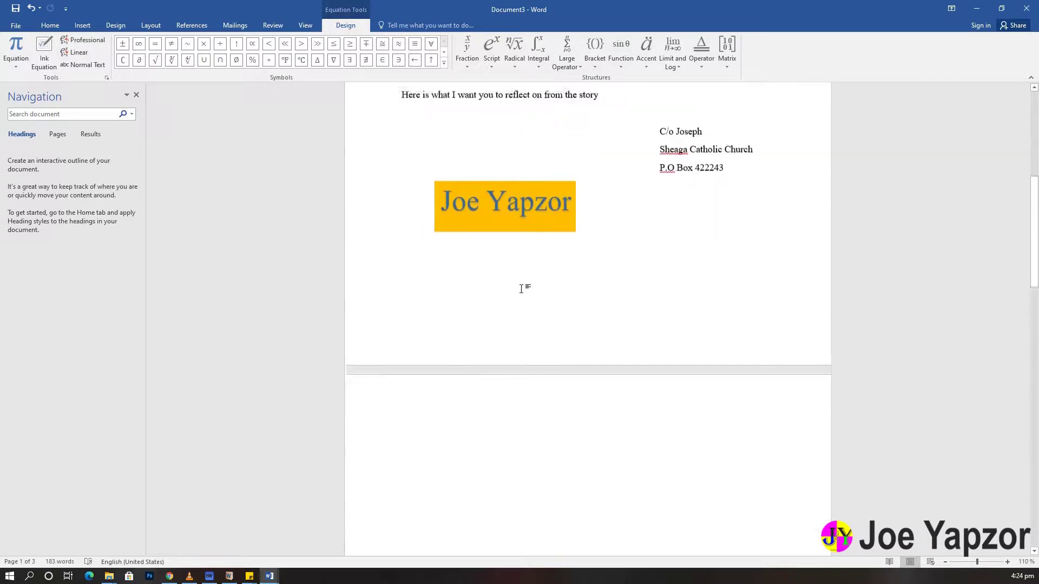
pyautogui.click(536, 225)
pyautogui.scroll(4, 528, 227)
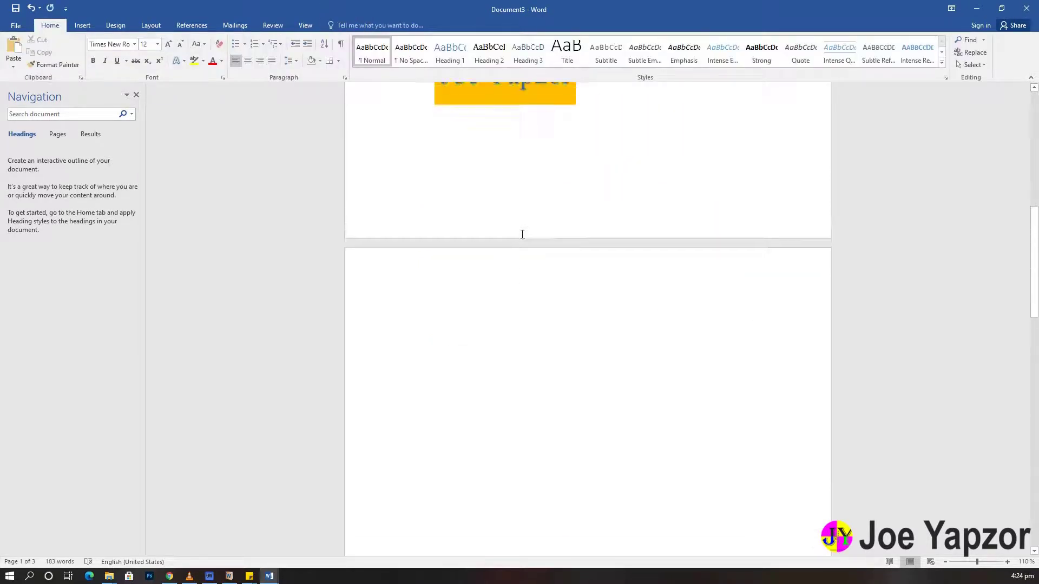
pyautogui.doubleClick(485, 306)
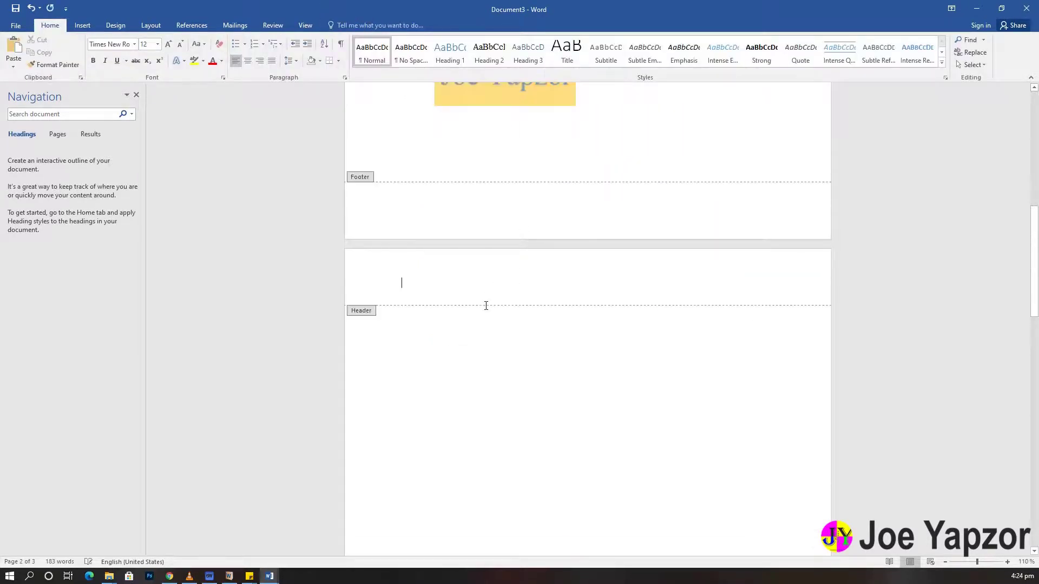
pyautogui.doubleClick(460, 328)
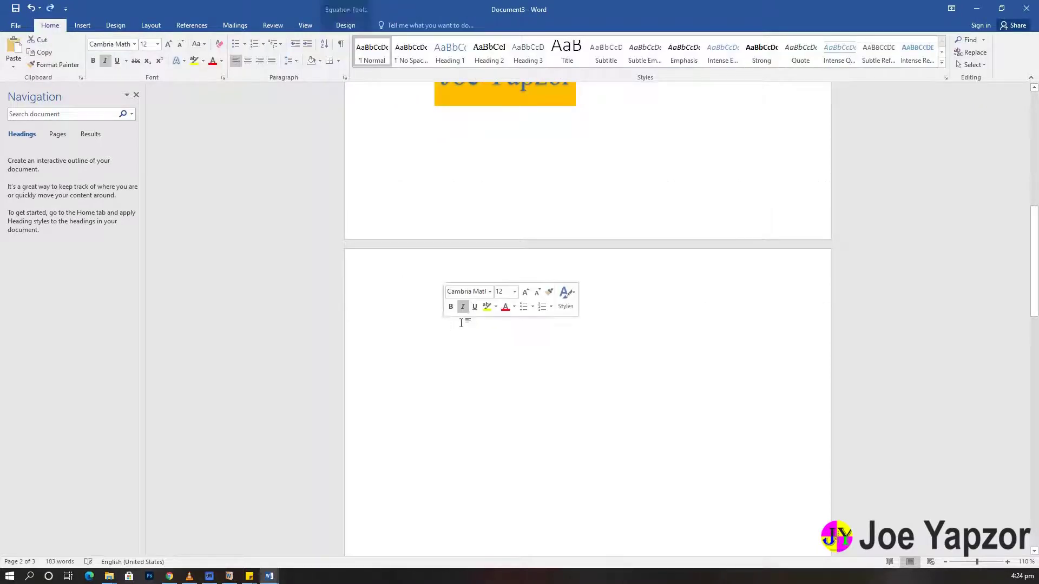
pyautogui.click(458, 331)
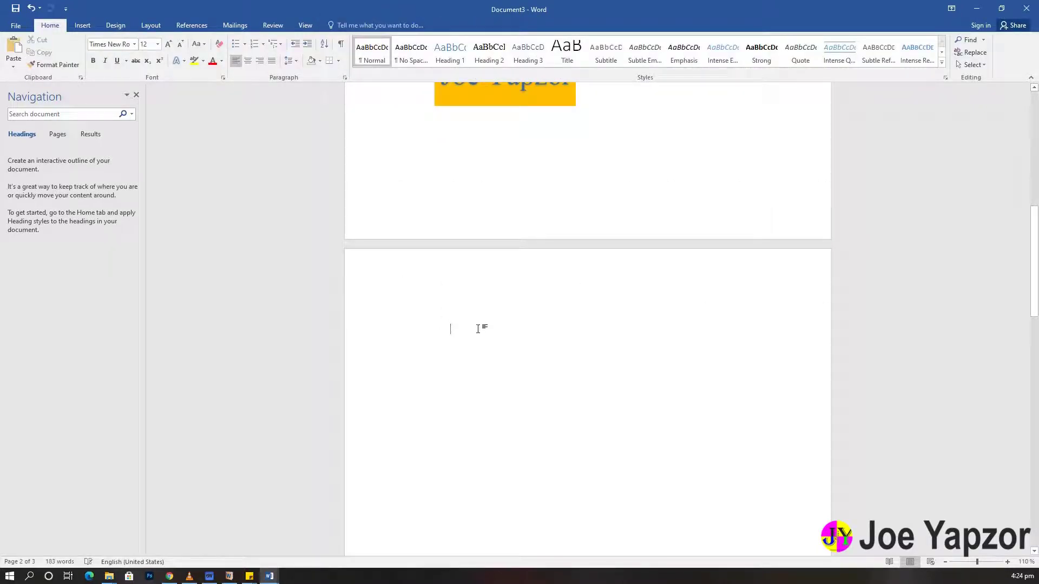
# Insert a new equation with the stacked fraction 3/(35+x) followed by a plus sign.
pyautogui.click(73, 28)
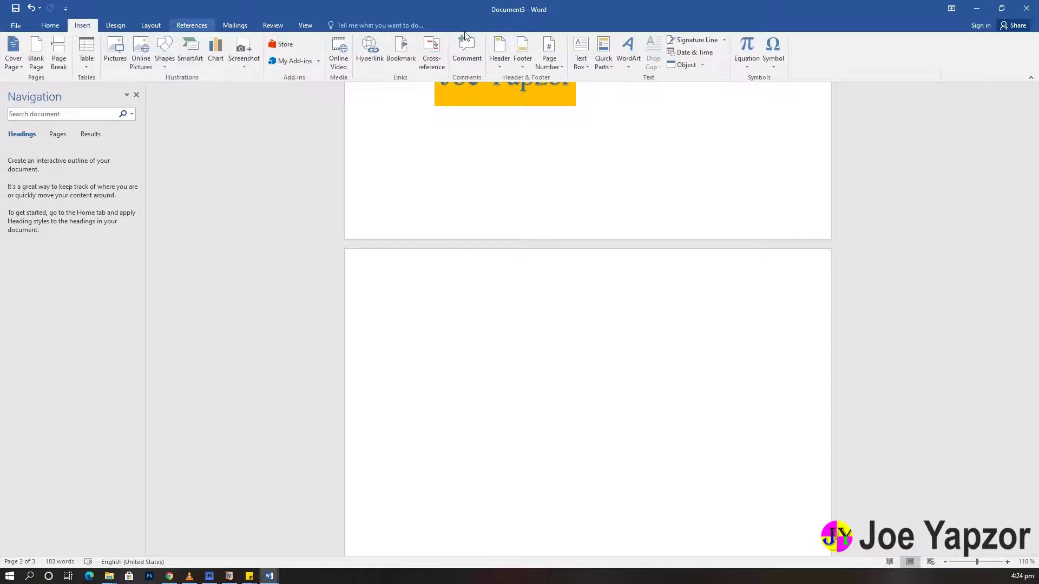
pyautogui.click(748, 64)
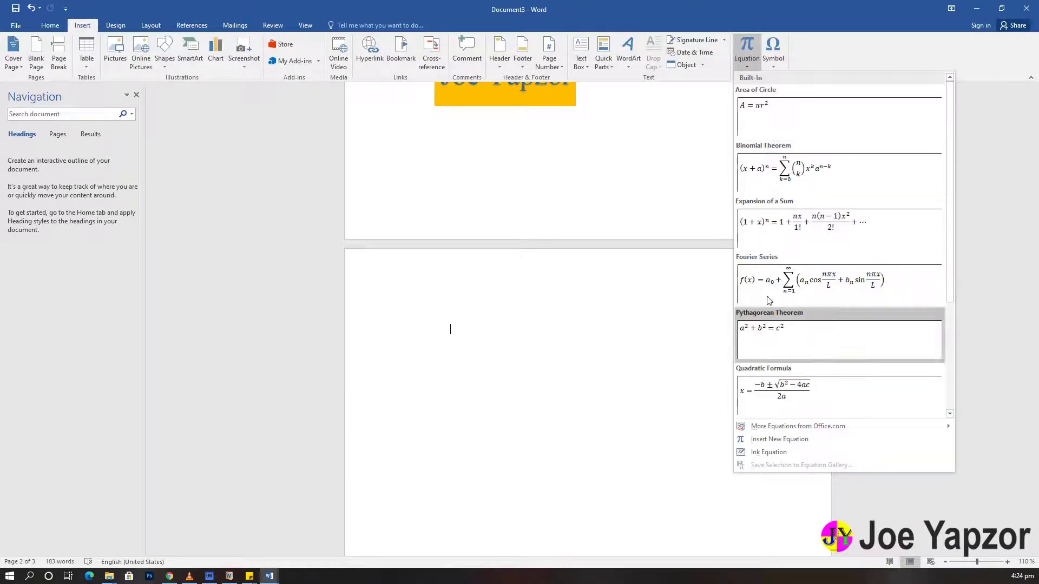
pyautogui.click(798, 441)
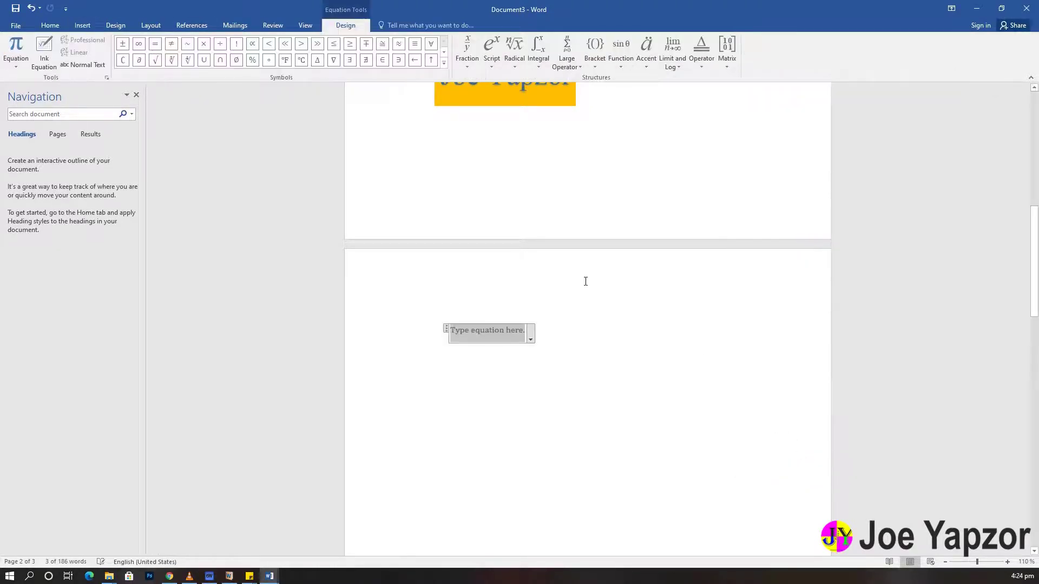
pyautogui.click(467, 61)
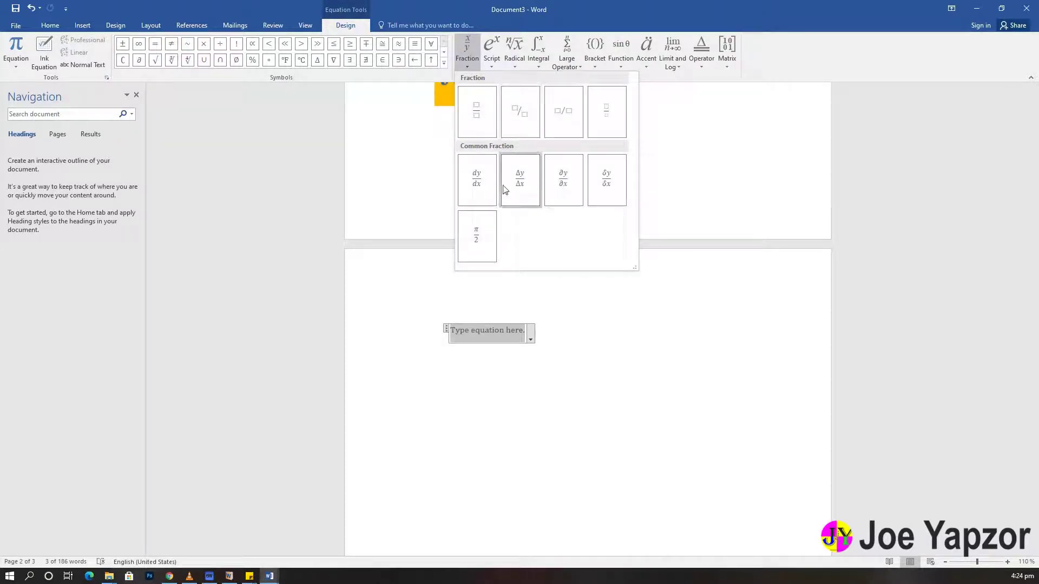
pyautogui.click(483, 108)
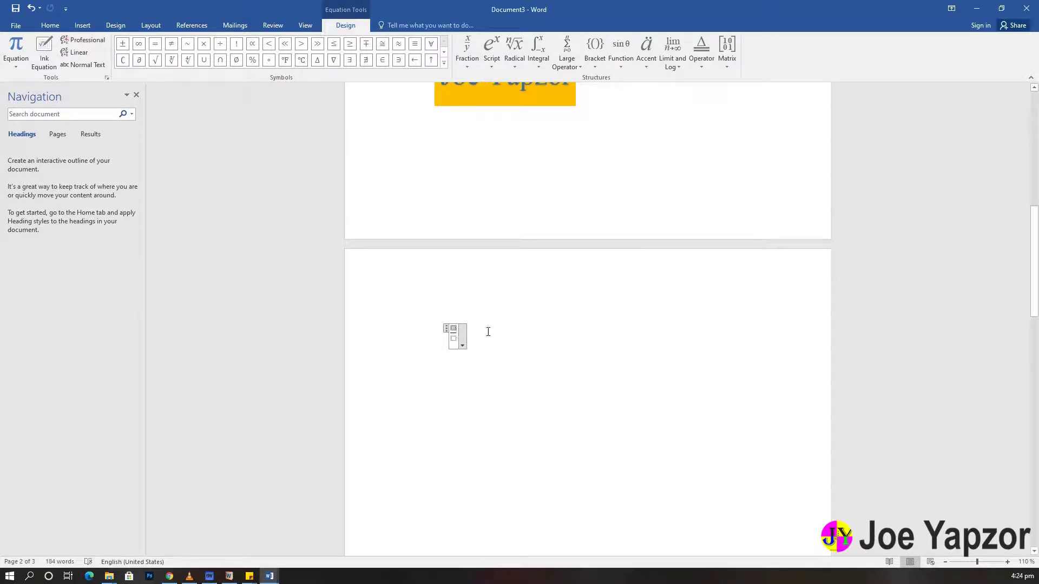
pyautogui.write('3')
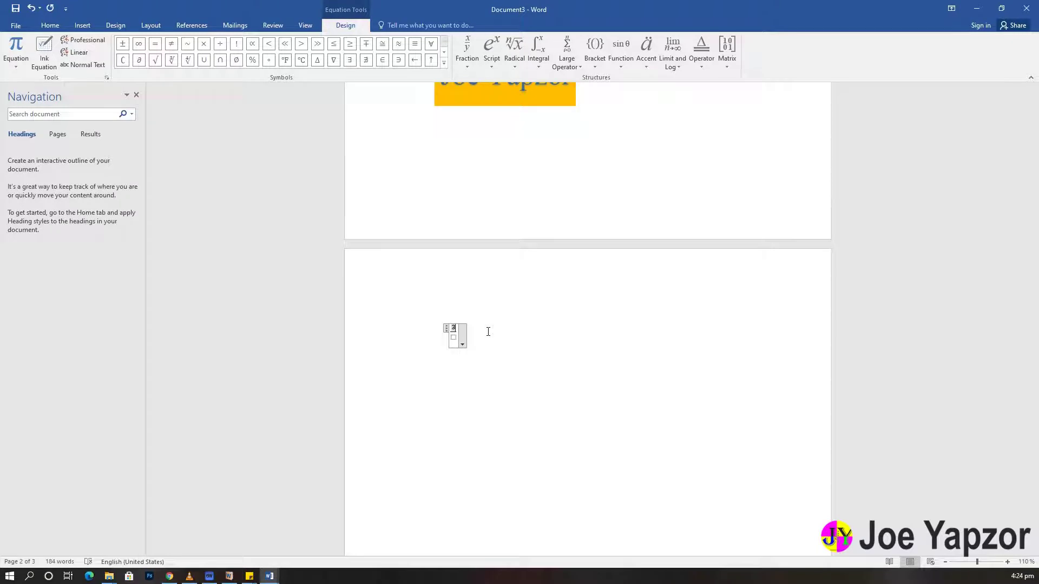
pyautogui.press('Down')
pyautogui.write('35')
pyautogui.write('+x')
pyautogui.press('Right')
pyautogui.write('+')
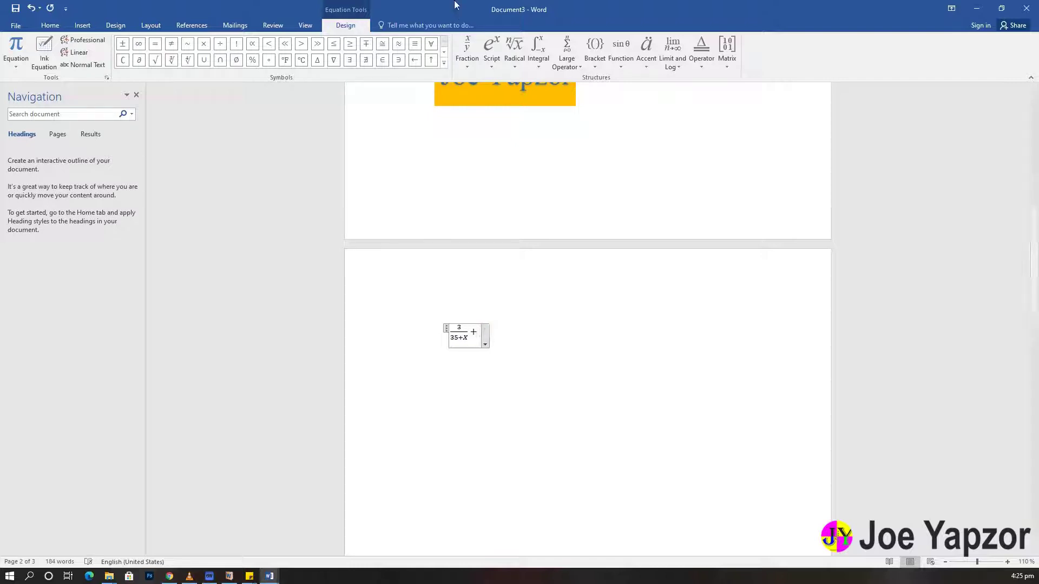
# Add a second stacked fraction 23/22 after the plus and finish the equation.
pyautogui.click(474, 63)
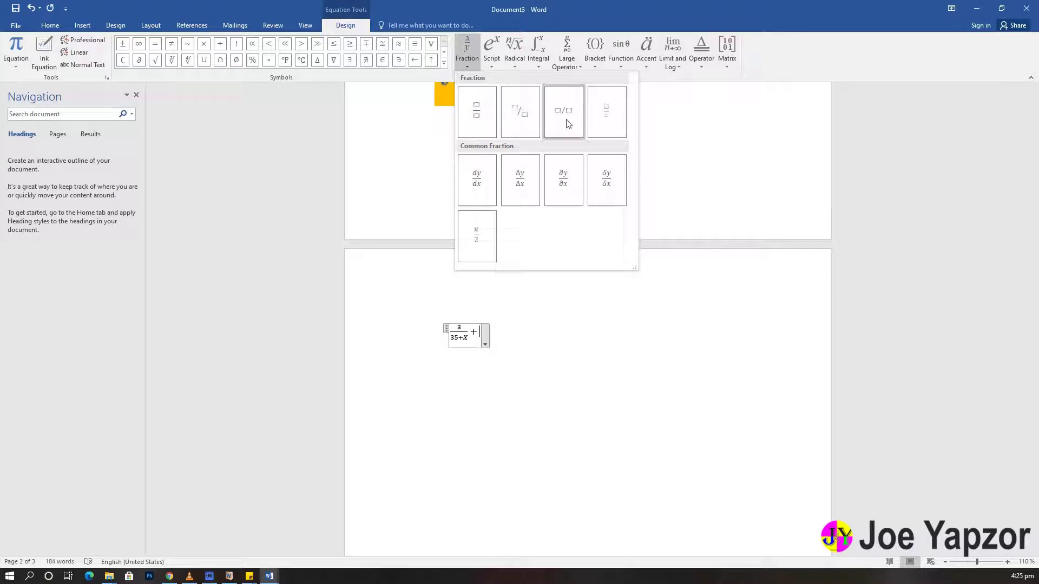
pyautogui.click(492, 116)
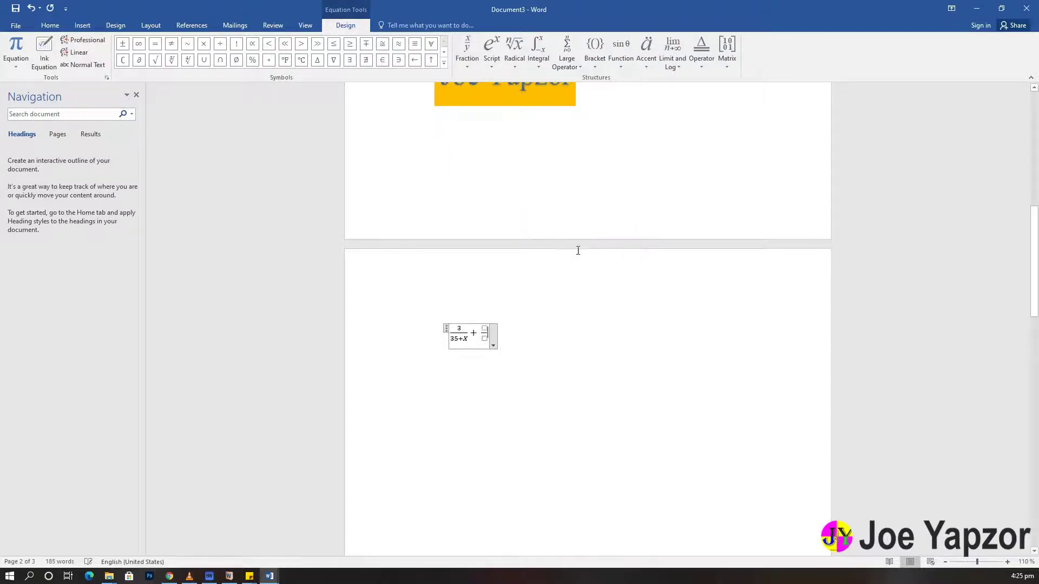
pyautogui.press('Down')
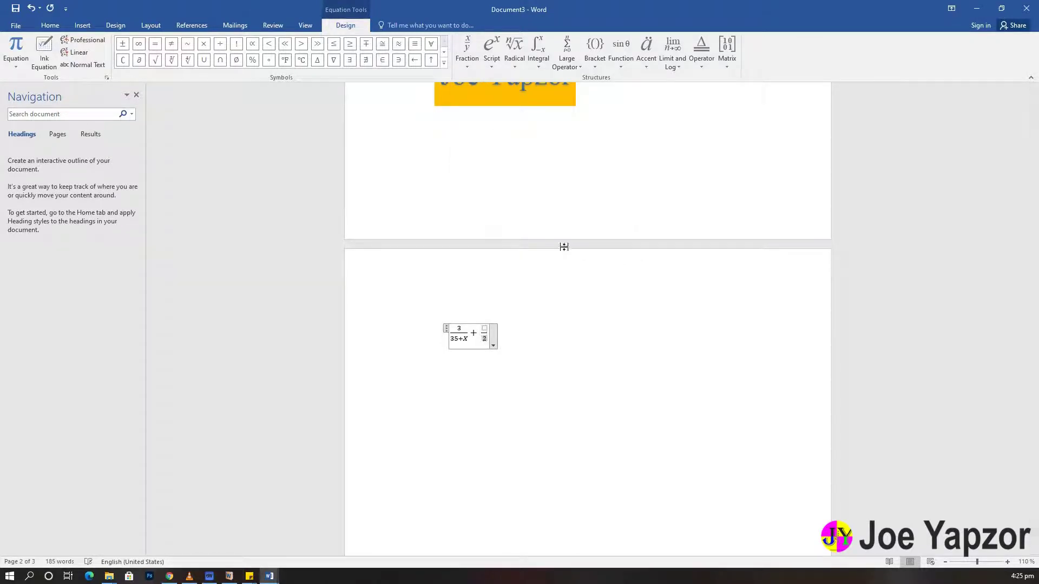
pyautogui.write('22')
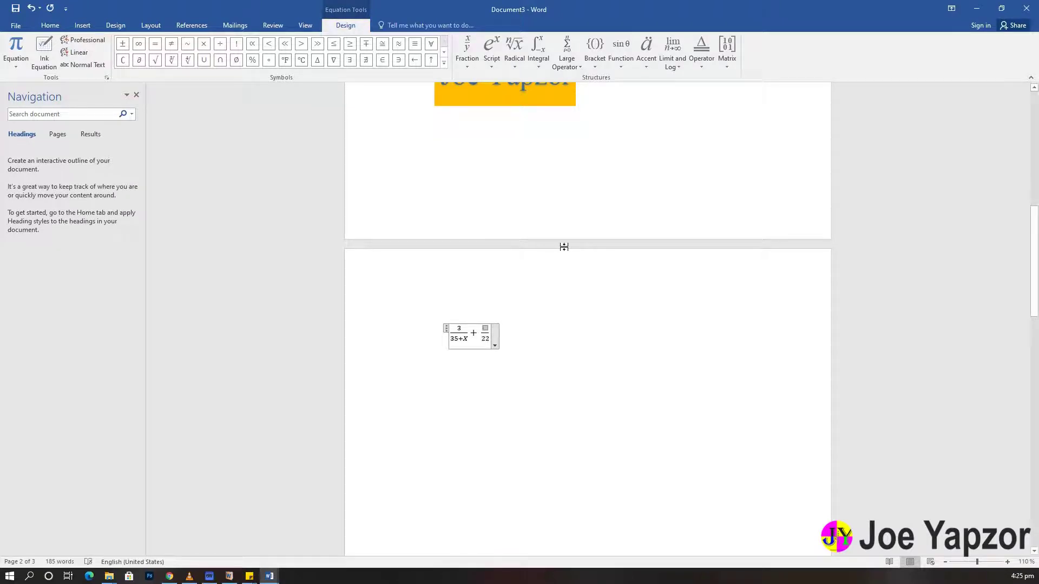
pyautogui.press('Up')
pyautogui.write('23')
pyautogui.click(588, 342)
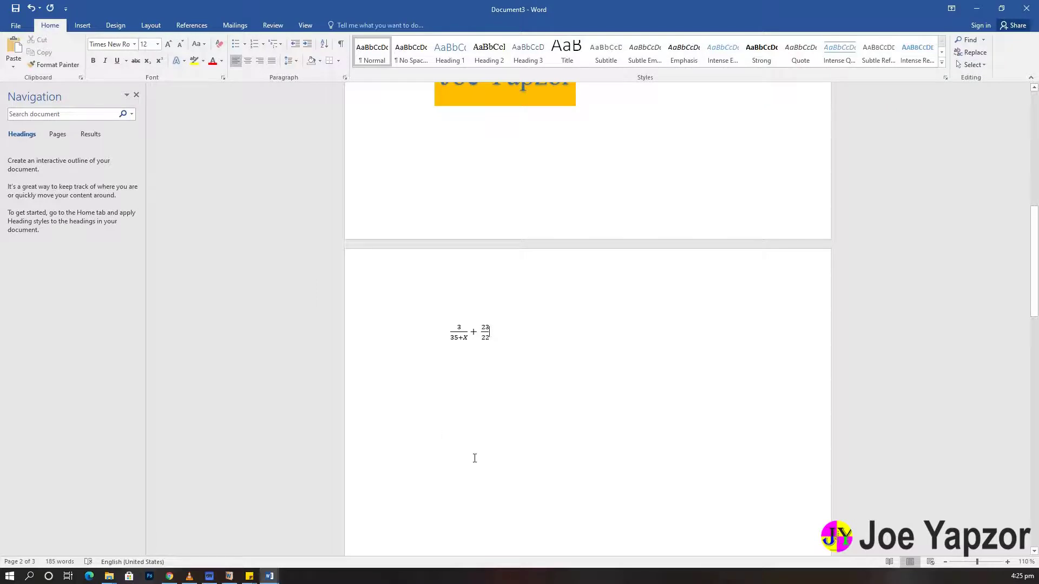
# Glance at the Page Number choices, then bring up the Layout settings at page 1's top.
pyautogui.scroll(-3, 475, 459)
pyautogui.scroll(3, 506, 295)
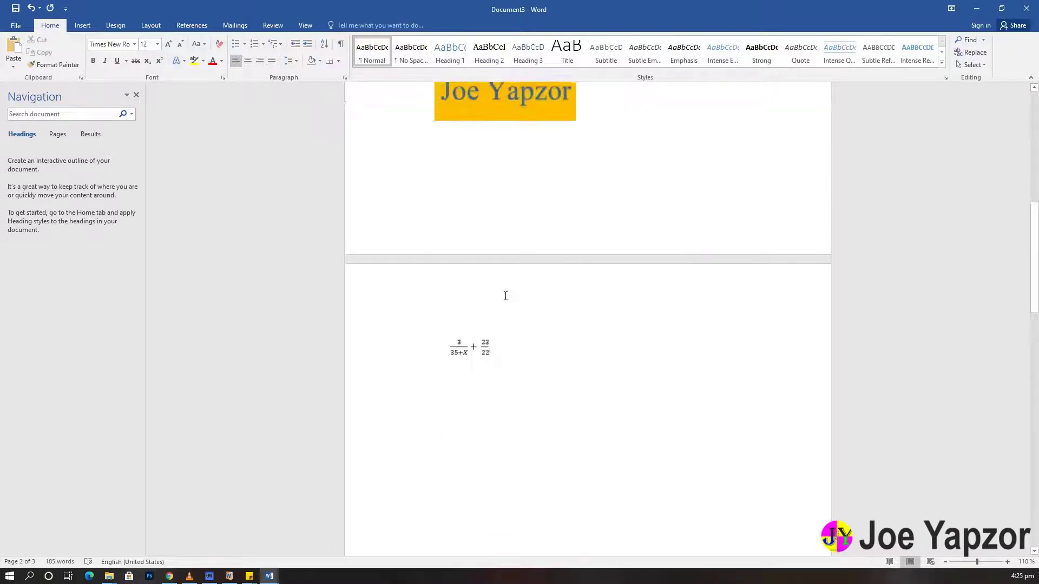
pyautogui.click(82, 25)
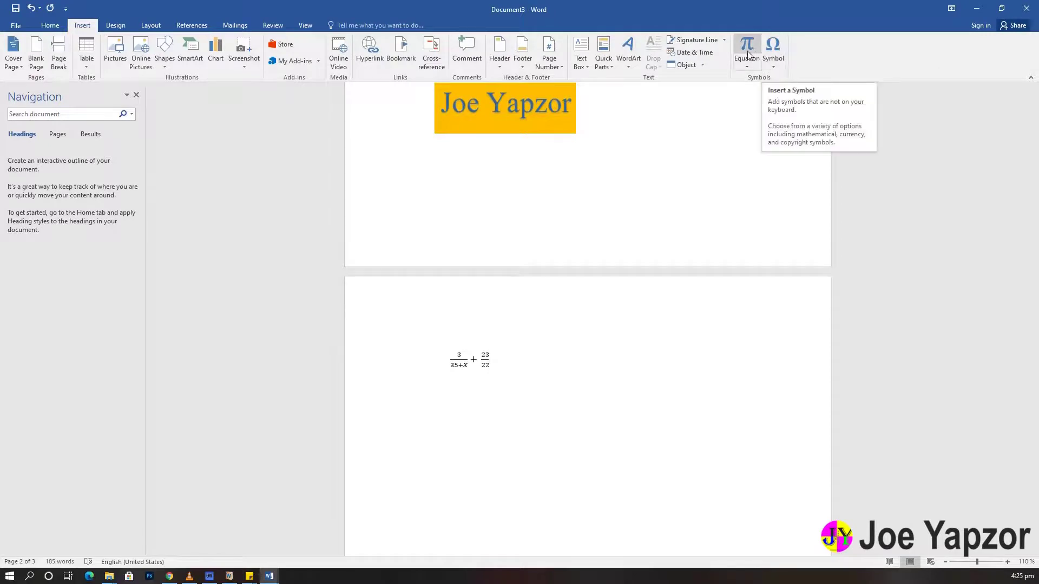
pyautogui.click(559, 66)
pyautogui.click(559, 66)
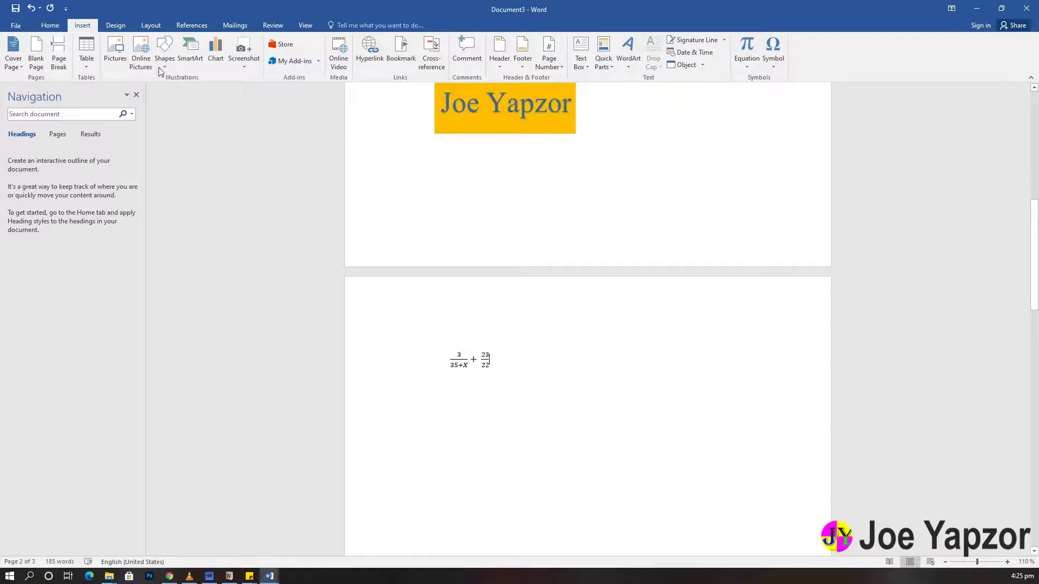
pyautogui.click(151, 25)
pyautogui.scroll(8, 443, 339)
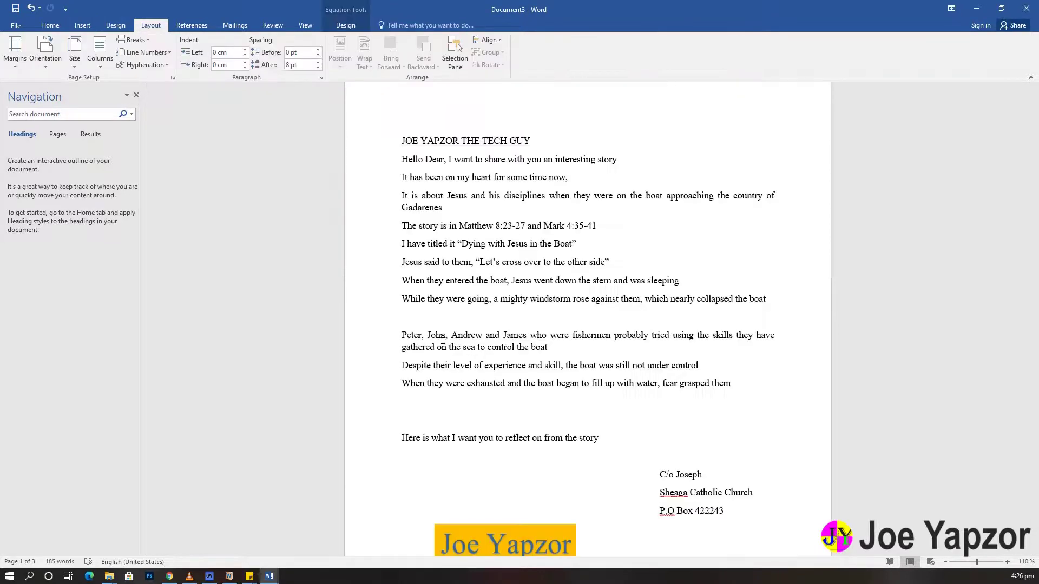
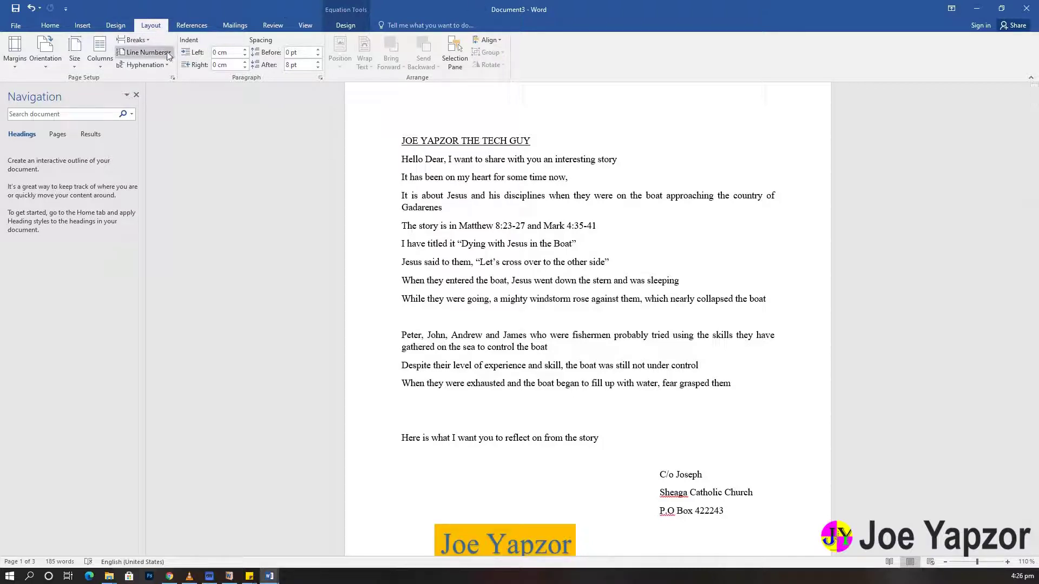
# Browse the margin presets and apply Wide margins to the letter.
pyautogui.scroll(1, 588, 319)
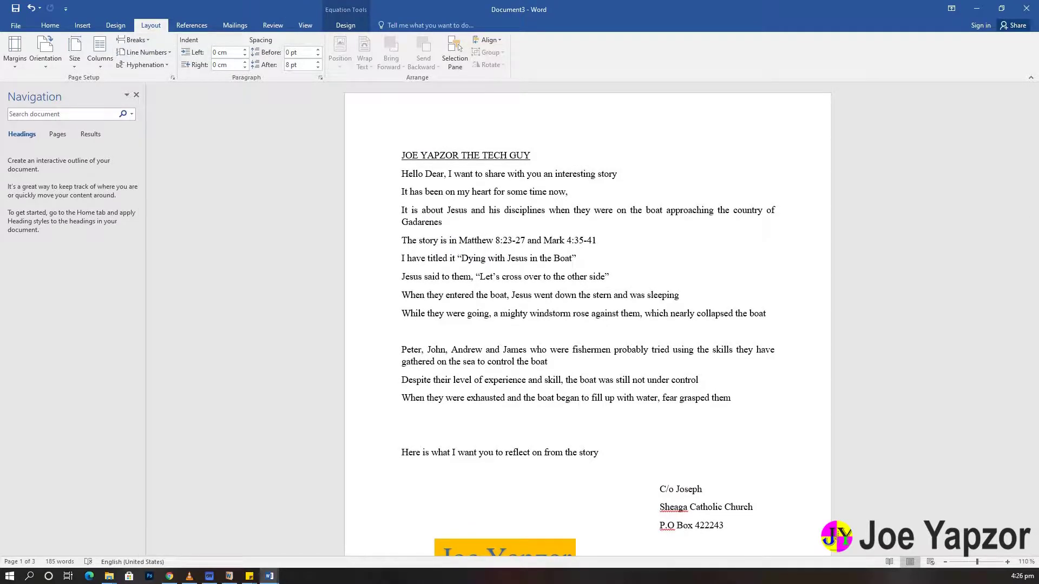
pyautogui.click(14, 64)
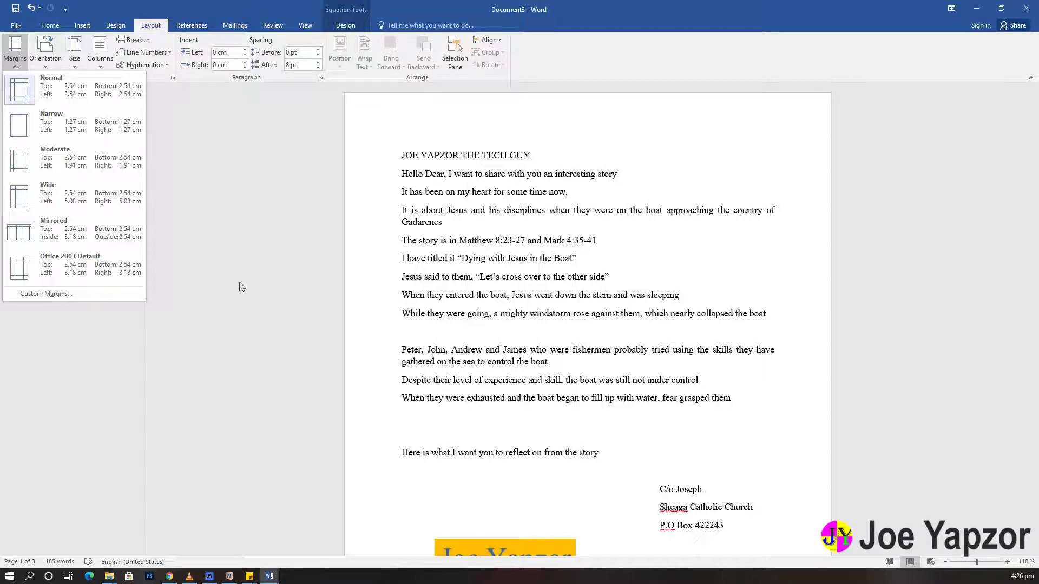
pyautogui.click(365, 226)
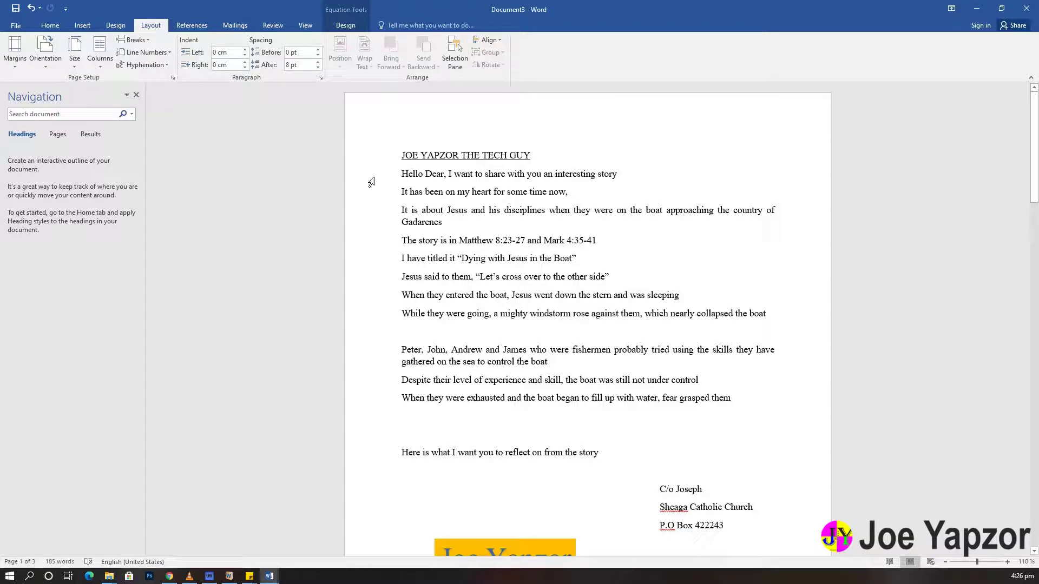
pyautogui.click(25, 63)
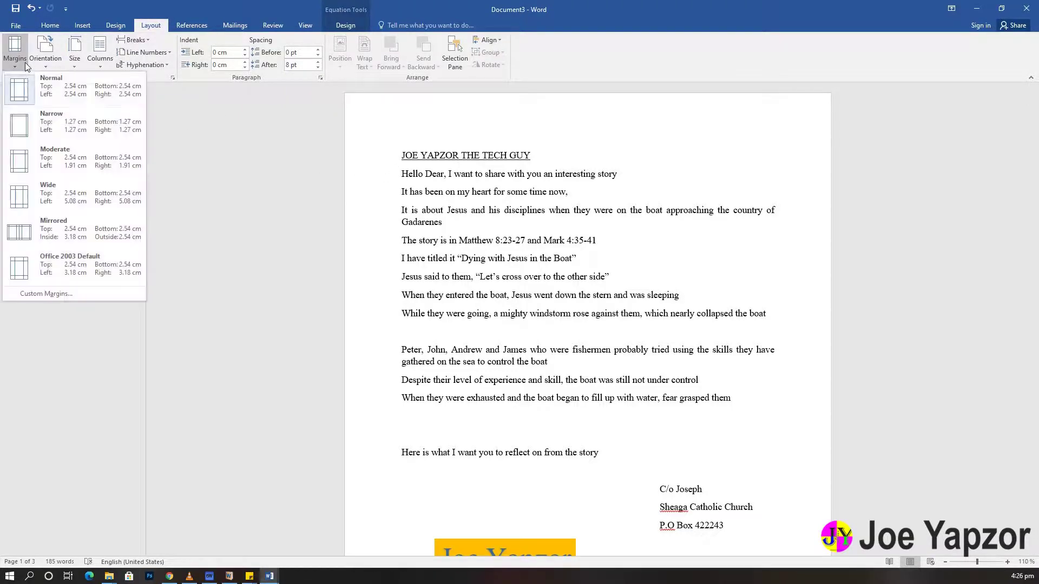
pyautogui.click(48, 125)
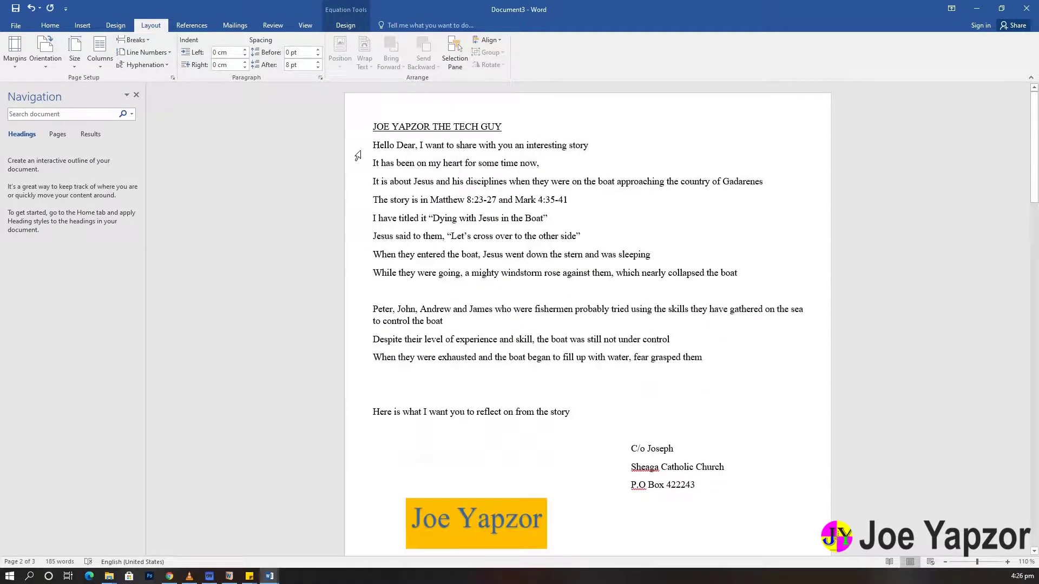
pyautogui.click(15, 51)
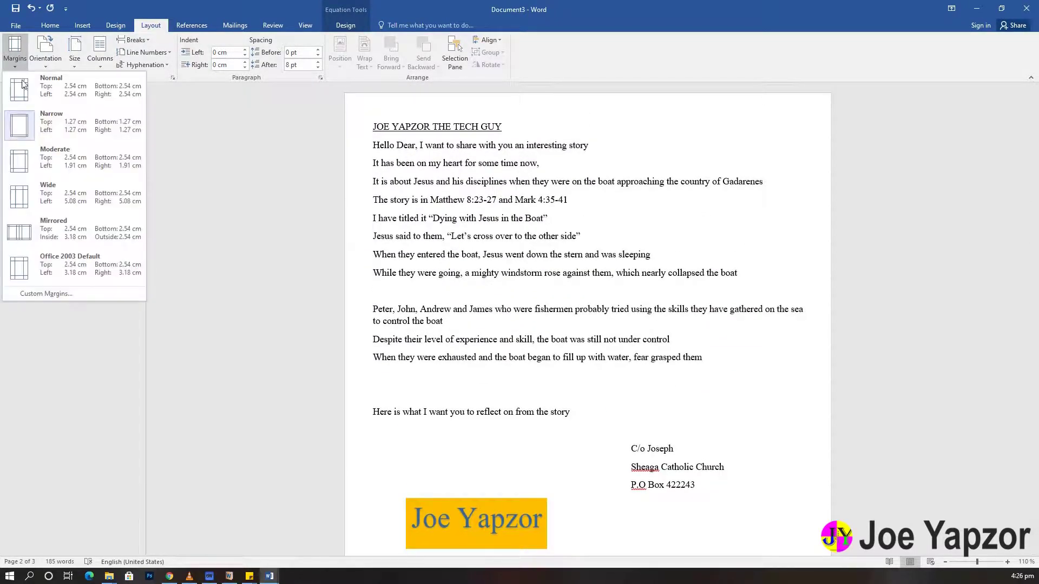
pyautogui.click(66, 184)
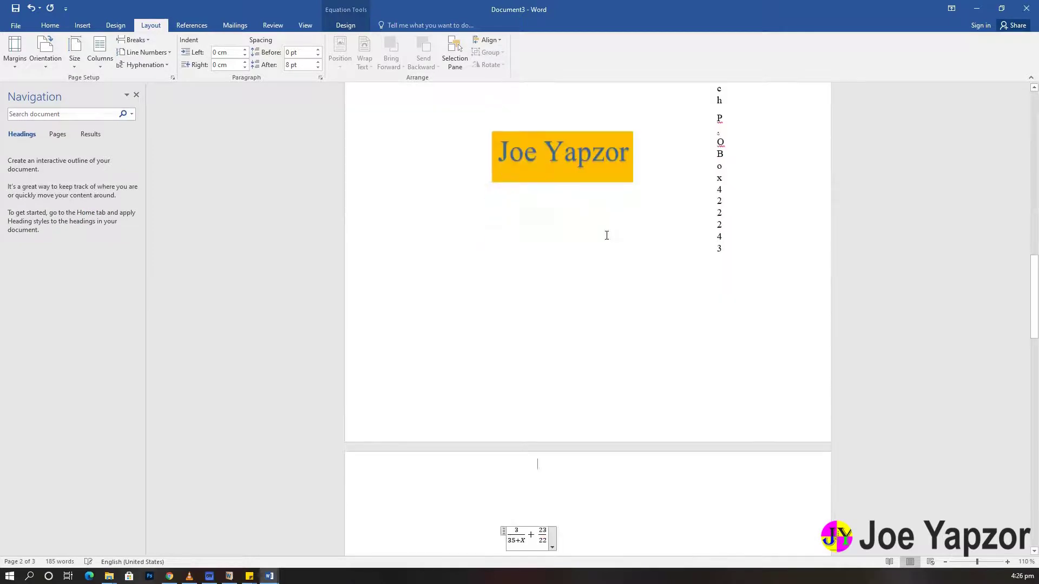
# Switch the page margins to the Moderate preset.
pyautogui.scroll(3, 747, 269)
pyautogui.scroll(3, 739, 266)
pyautogui.scroll(3, 720, 265)
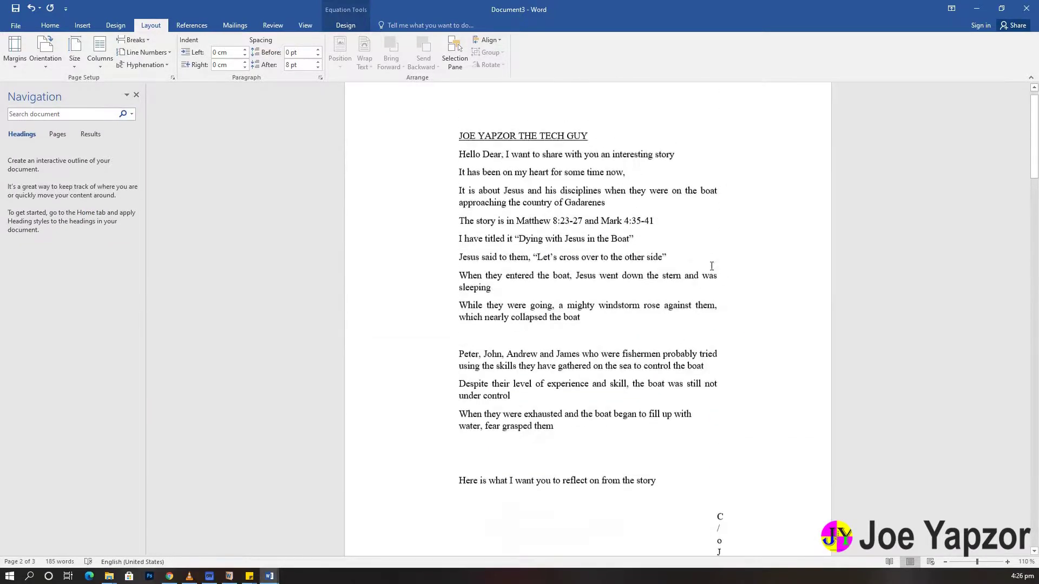
pyautogui.scroll(2, 595, 238)
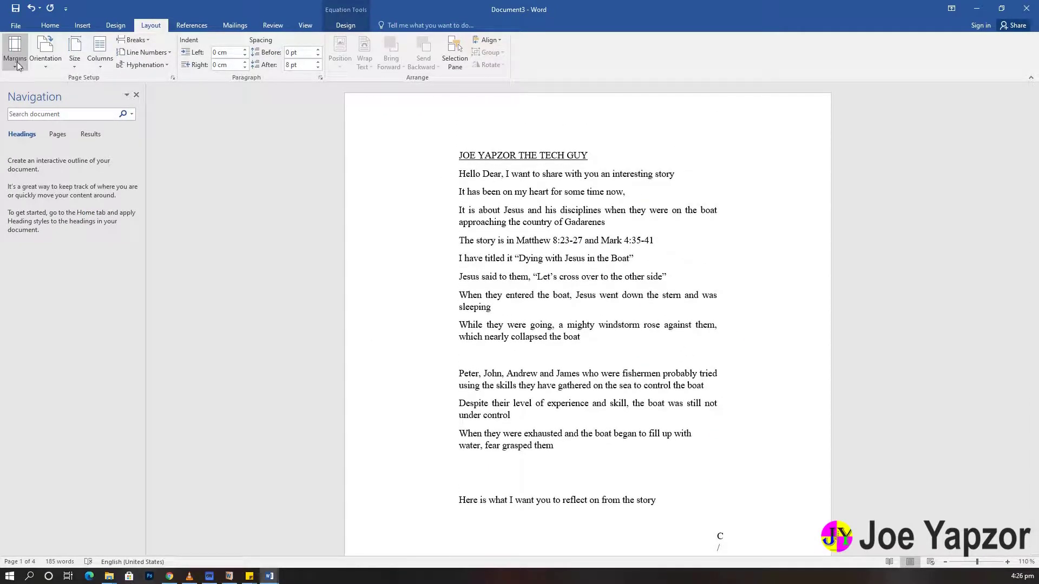
pyautogui.click(14, 53)
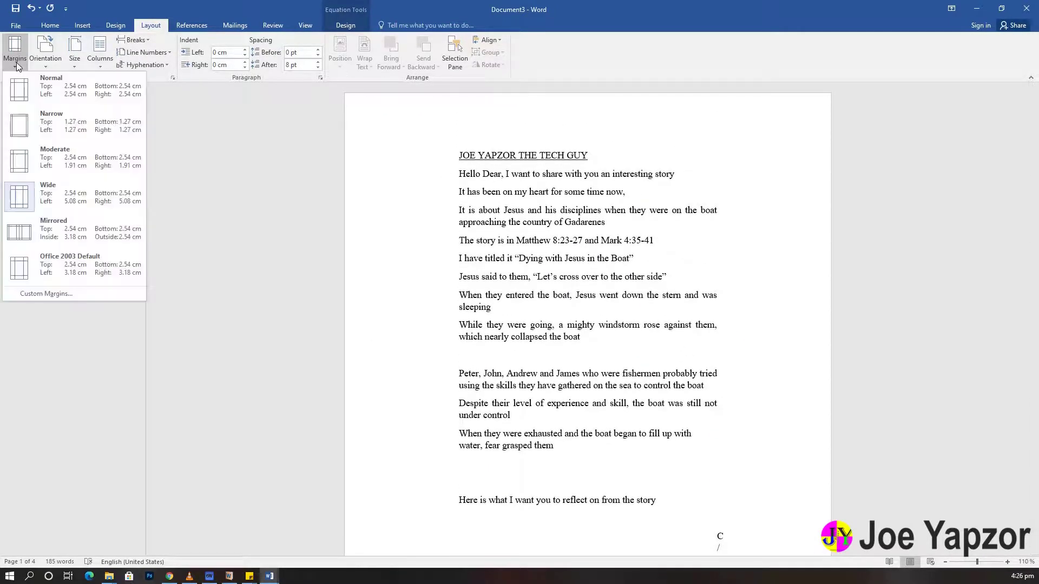
pyautogui.click(57, 155)
# Settle on Mirrored margins (3.18 cm inside, 2.54 cm outside).
pyautogui.scroll(4, 352, 271)
pyautogui.scroll(1, 448, 306)
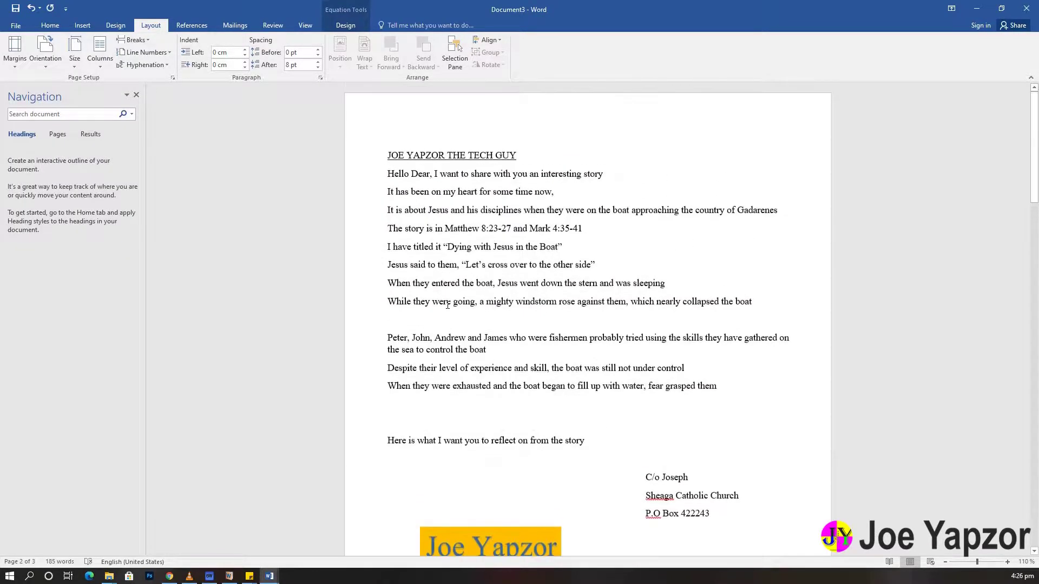
pyautogui.click(14, 53)
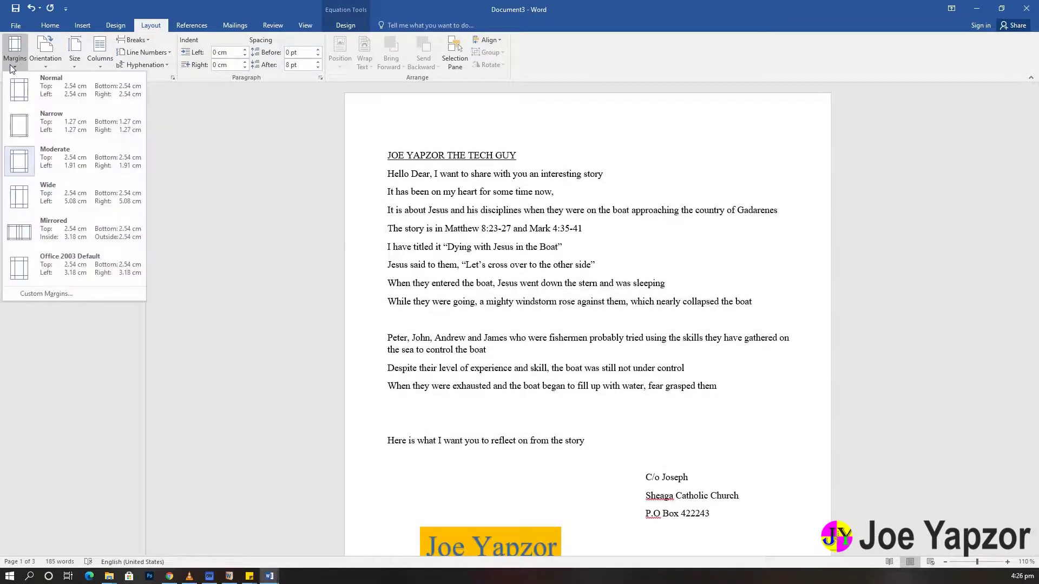
pyautogui.click(89, 238)
pyautogui.scroll(-5, 621, 271)
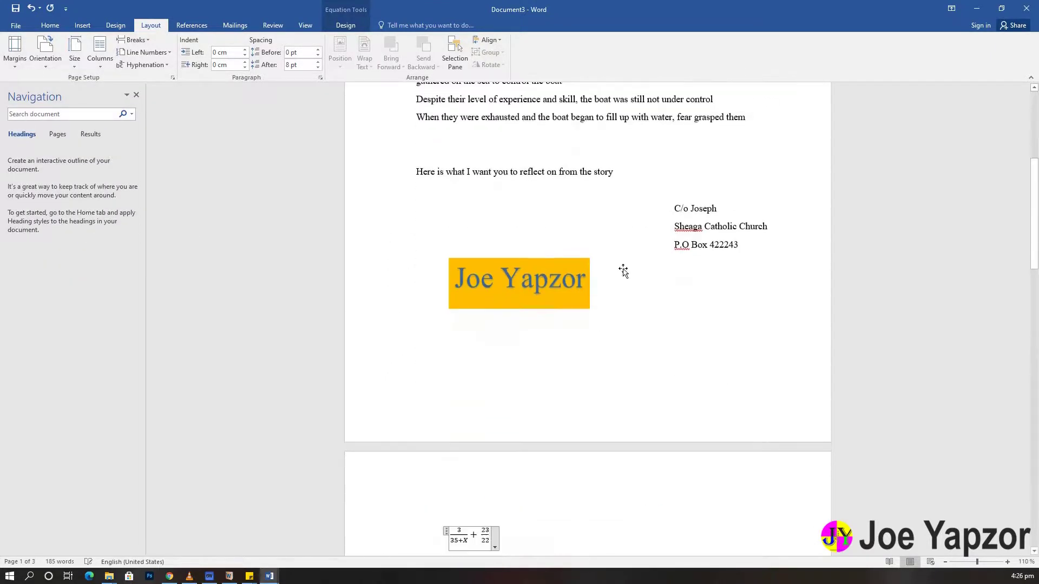
pyautogui.scroll(3, 622, 270)
pyautogui.scroll(3, 621, 271)
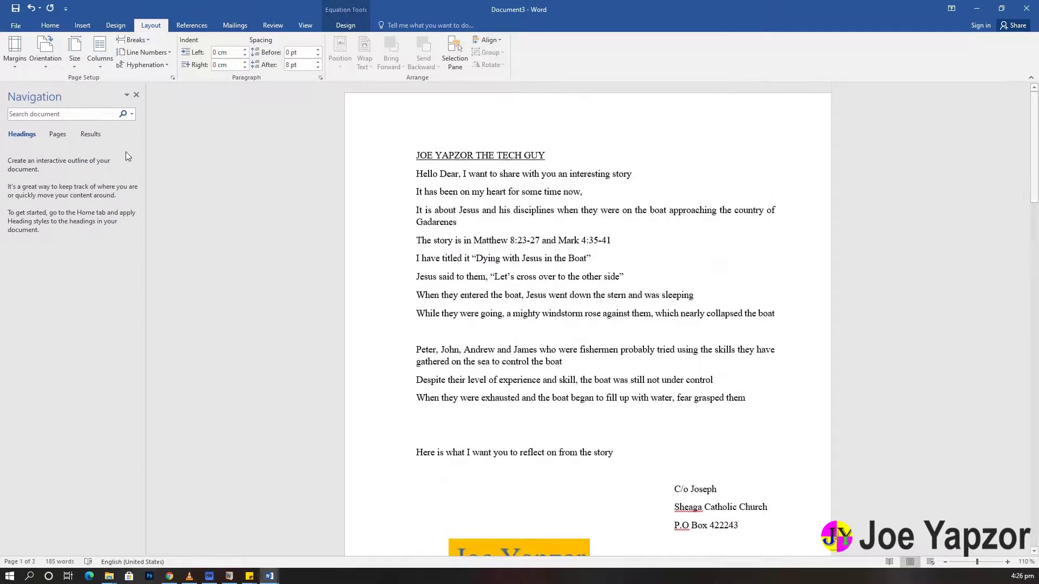
pyautogui.click(21, 66)
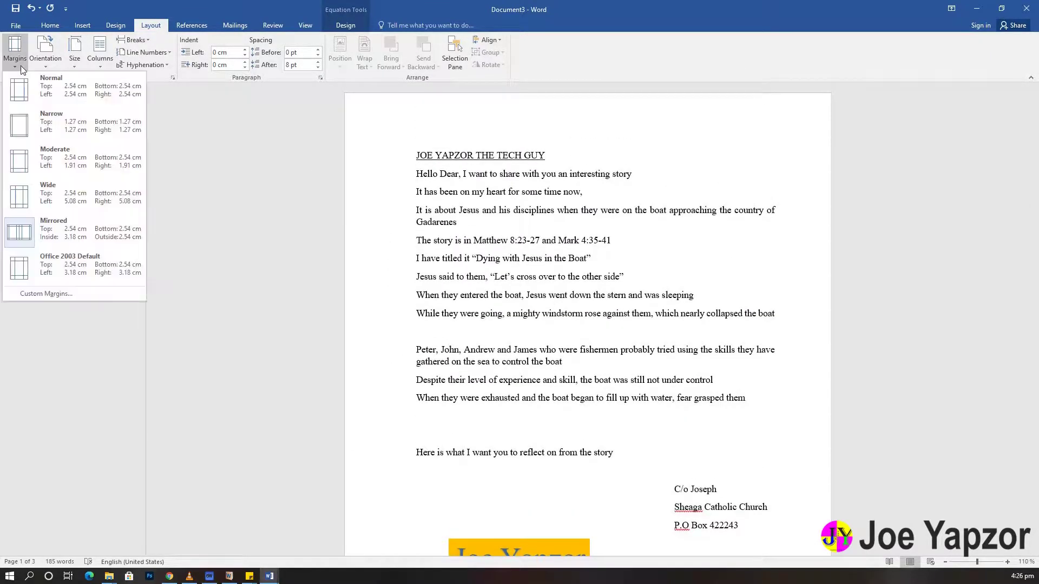
# Apply custom margins with a 6.4 cm top and 7.7 cm inside margin.
pyautogui.click(86, 294)
pyautogui.moveTo(464, 140); pyautogui.dragTo(132, 120)
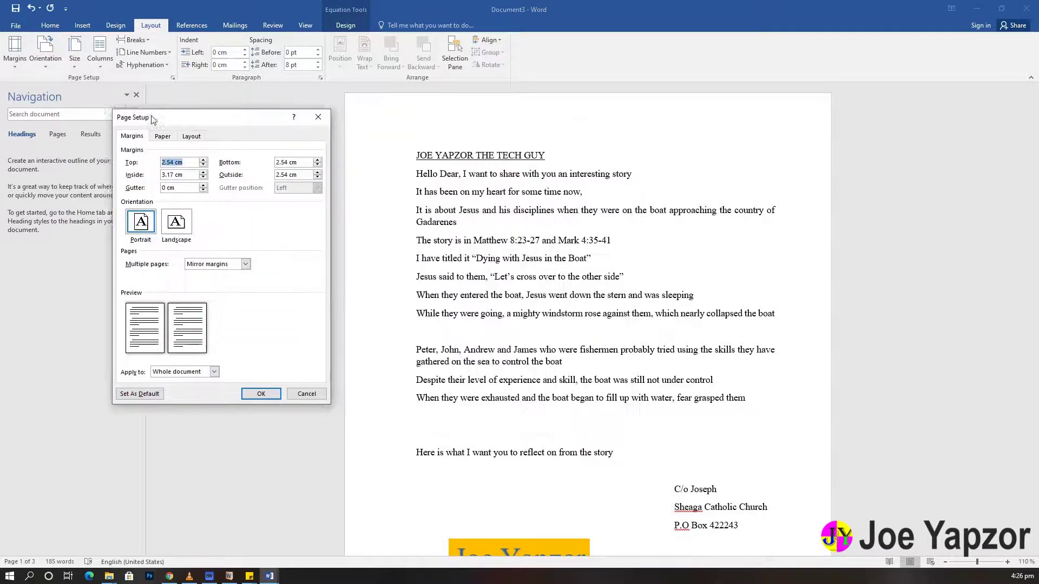
pyautogui.click(169, 162)
pyautogui.write('3.3')
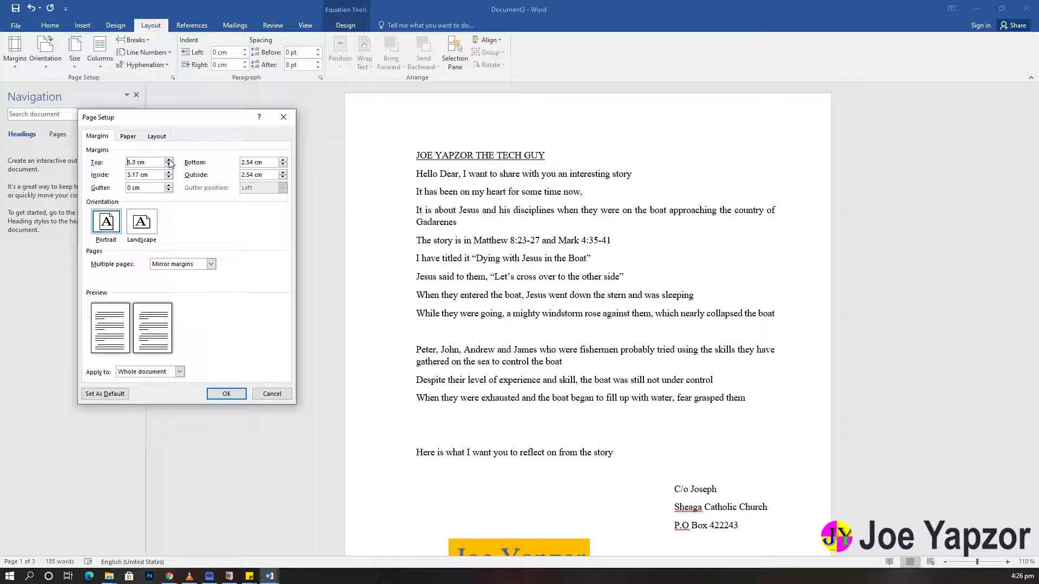
pyautogui.click(168, 161)
pyautogui.click(169, 174)
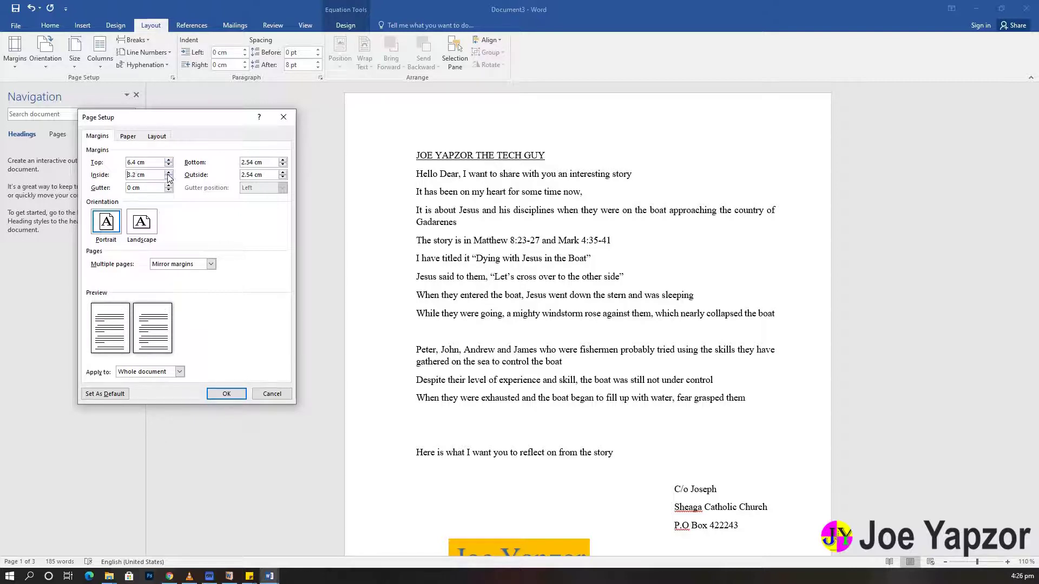
pyautogui.click(168, 175)
pyautogui.click(168, 174)
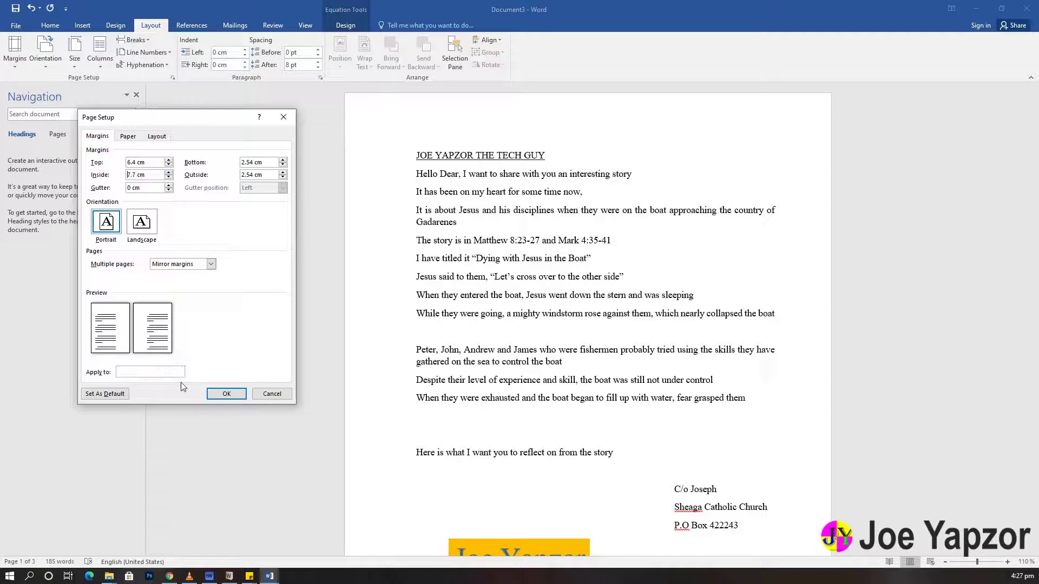
pyautogui.click(223, 393)
# Replace the custom margins with the Moderate preset.
pyautogui.scroll(-5, 513, 369)
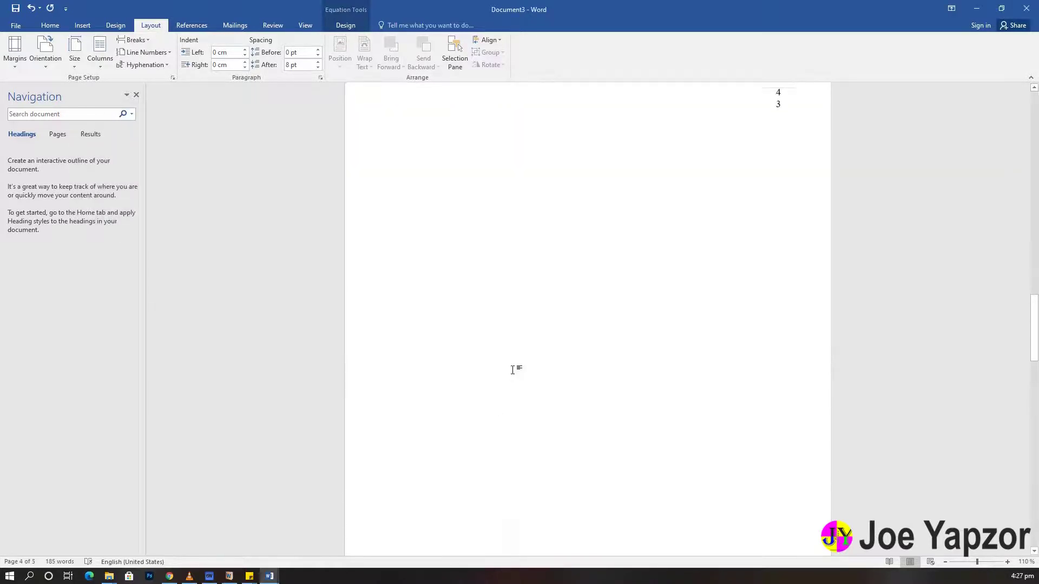
pyautogui.scroll(10, 513, 370)
pyautogui.scroll(7, 514, 370)
pyautogui.scroll(4, 517, 372)
pyautogui.scroll(3, 519, 373)
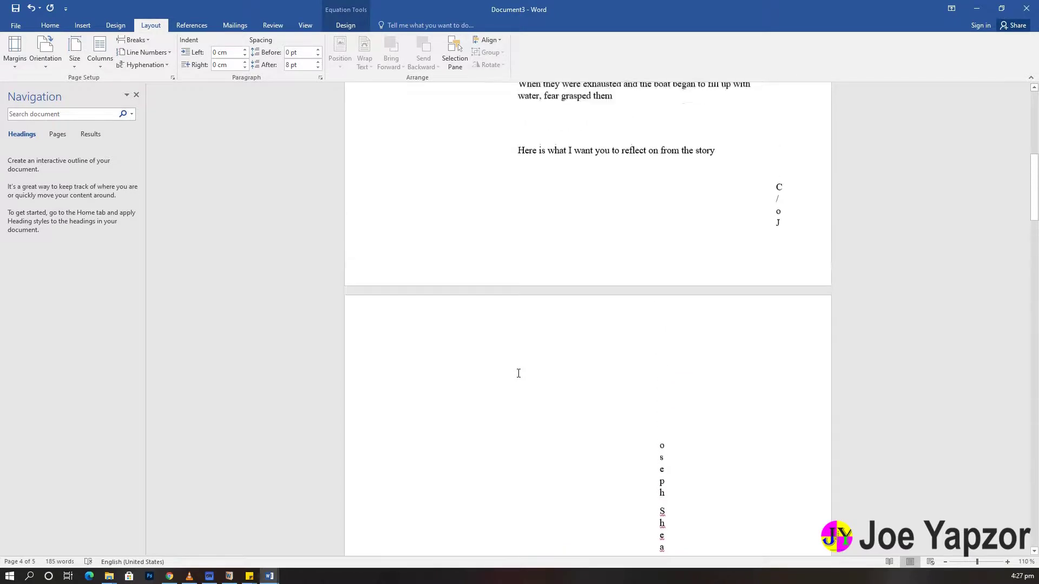
pyautogui.scroll(8, 518, 373)
pyautogui.scroll(4, 520, 372)
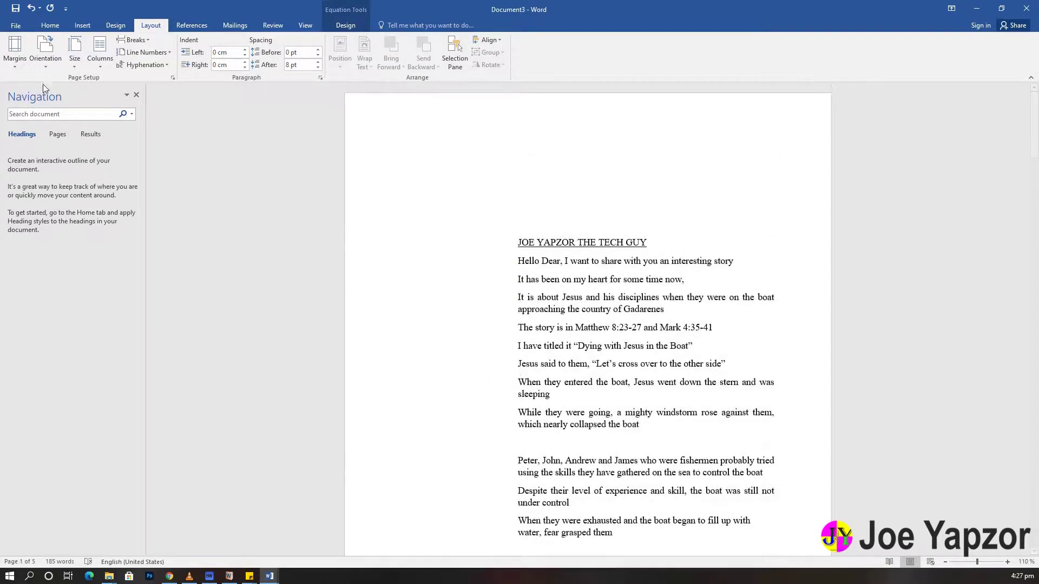
pyautogui.click(21, 68)
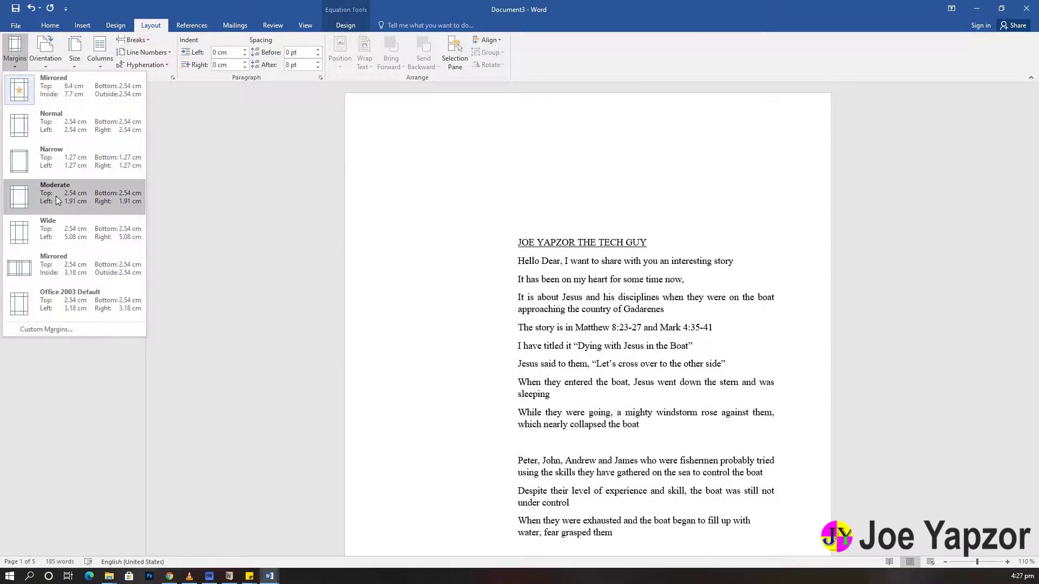
pyautogui.click(56, 196)
pyautogui.scroll(3, 681, 421)
pyautogui.scroll(2, 207, 148)
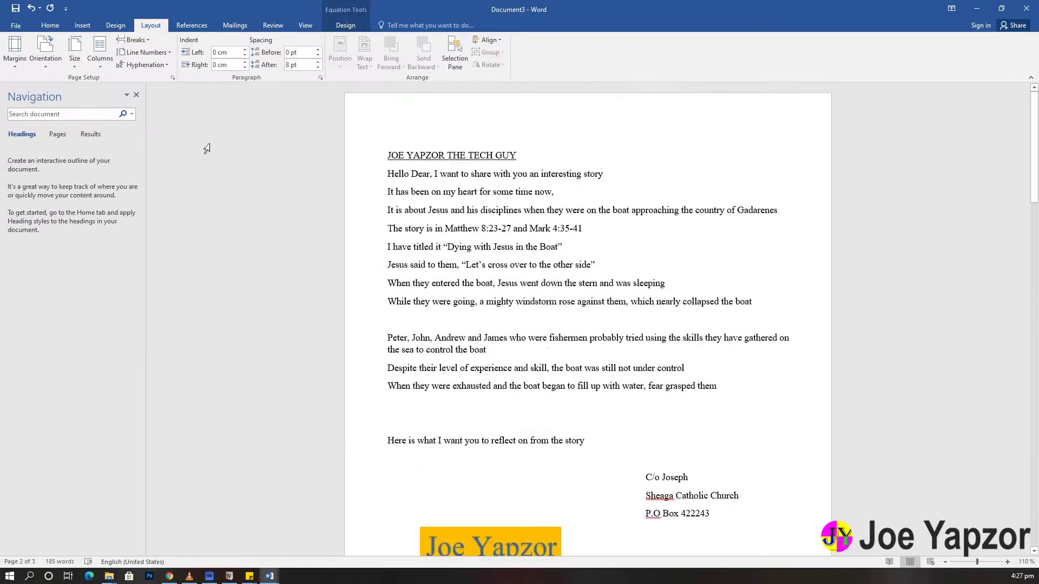
# Split the letter into two columns.
pyautogui.click(108, 66)
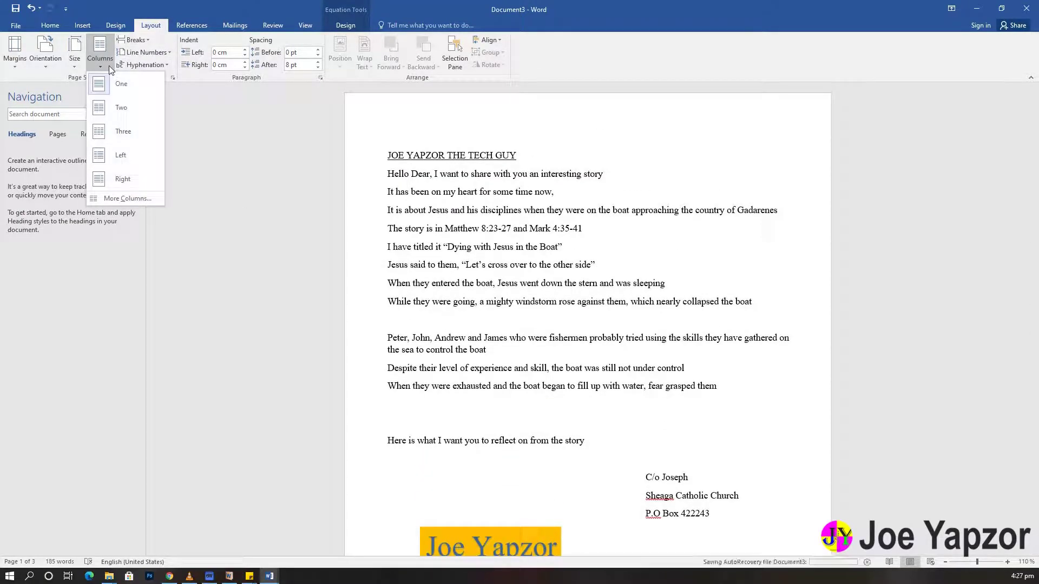
pyautogui.click(119, 108)
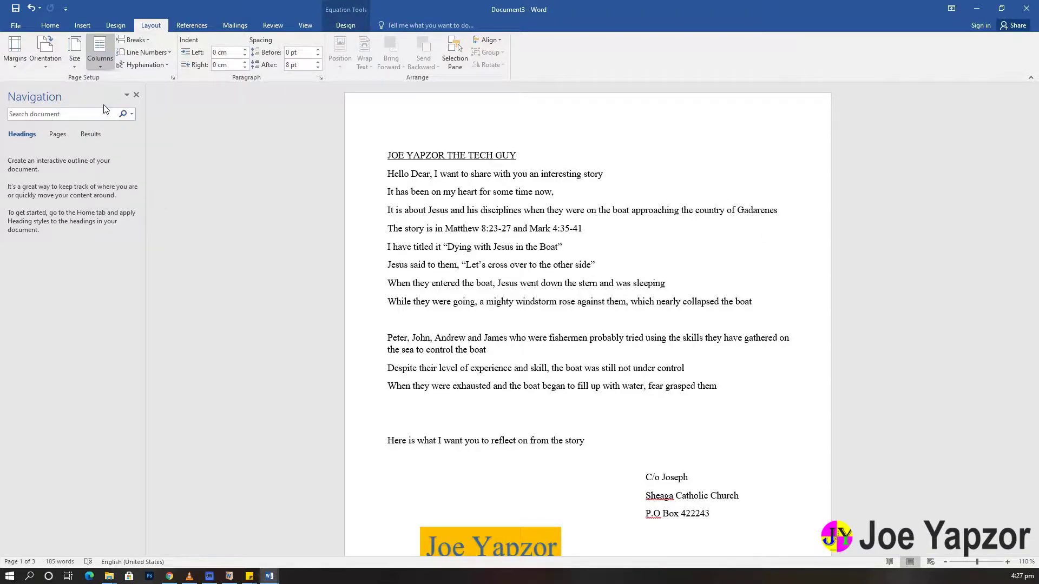
pyautogui.scroll(4, 629, 265)
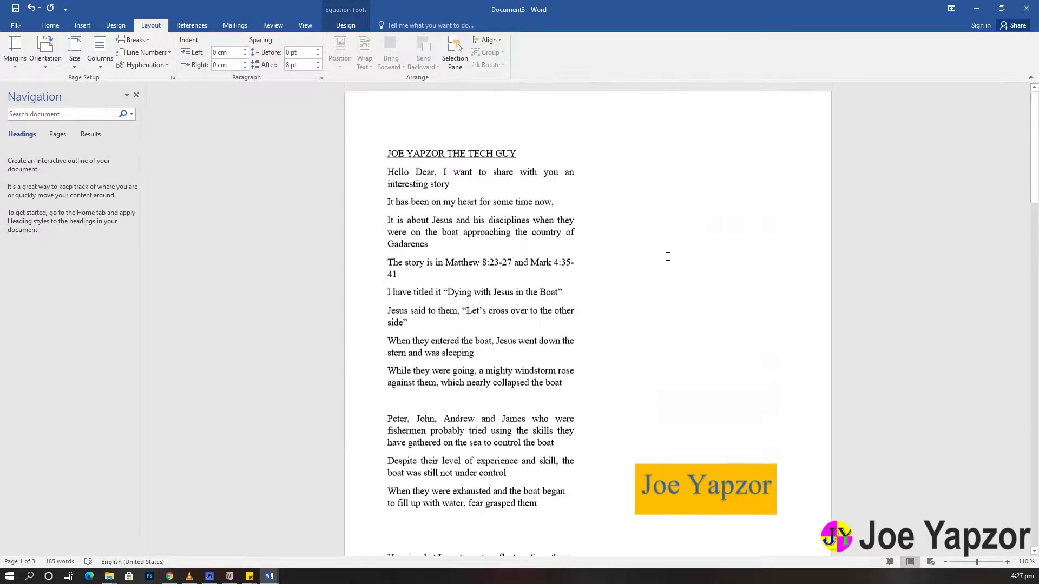
pyautogui.click(660, 198)
pyautogui.doubleClick(660, 166)
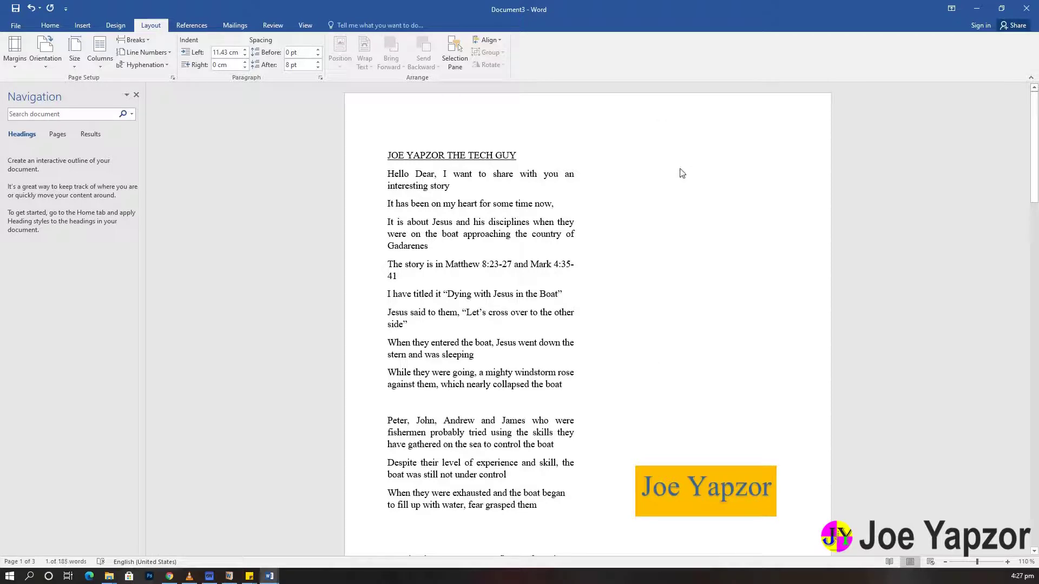
pyautogui.scroll(-2, 663, 177)
pyautogui.scroll(-4, 605, 308)
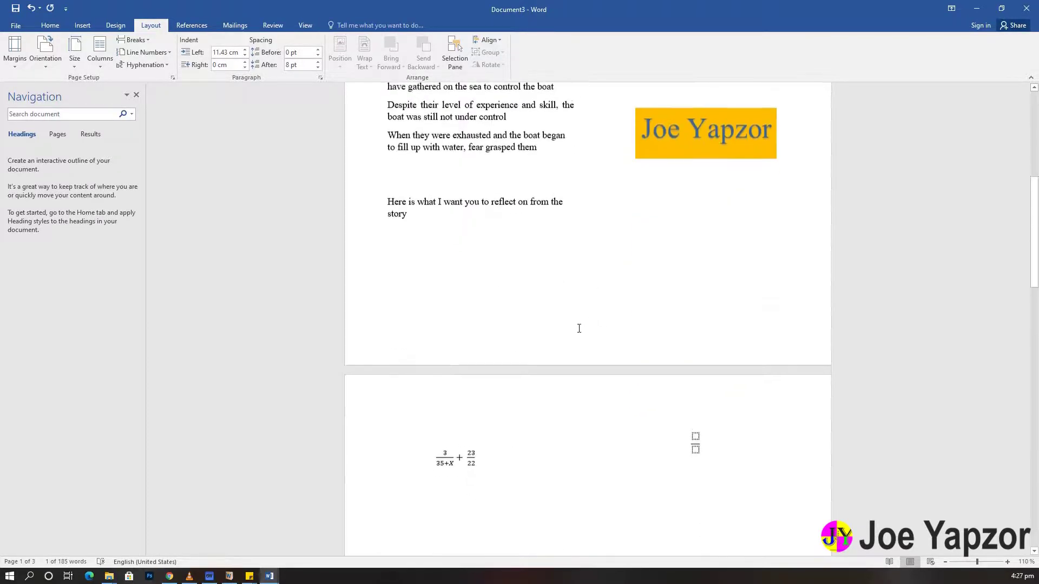
pyautogui.scroll(-3, 578, 327)
pyautogui.scroll(3, 550, 297)
pyautogui.scroll(3, 488, 246)
# Insert two blank lines at the While paragraph to push the text down.
pyautogui.click(396, 207)
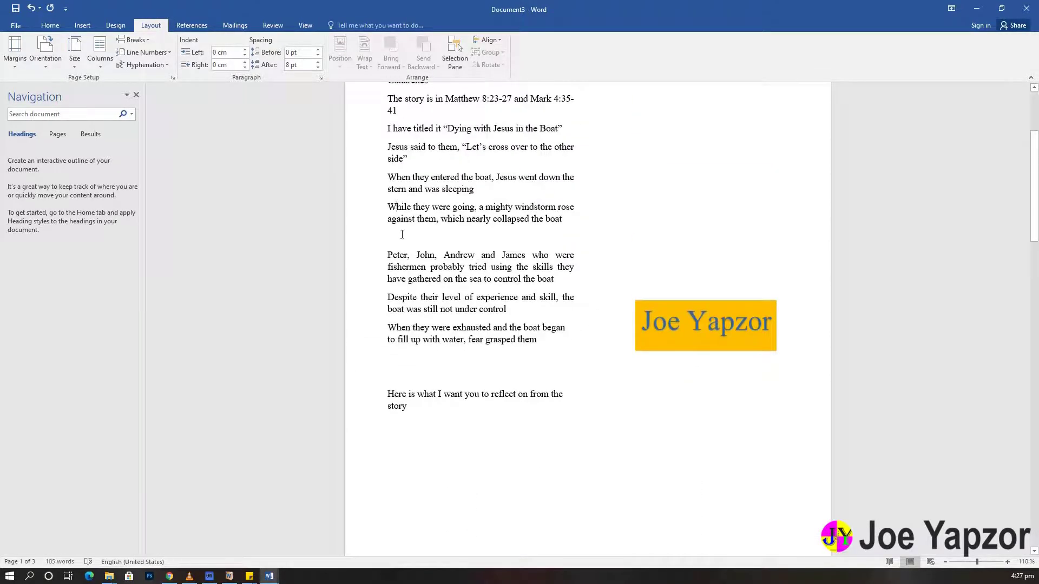
pyautogui.press('Return')
pyautogui.press('Return')
pyautogui.press('Return')
pyautogui.press('Return')
pyautogui.press('Return')
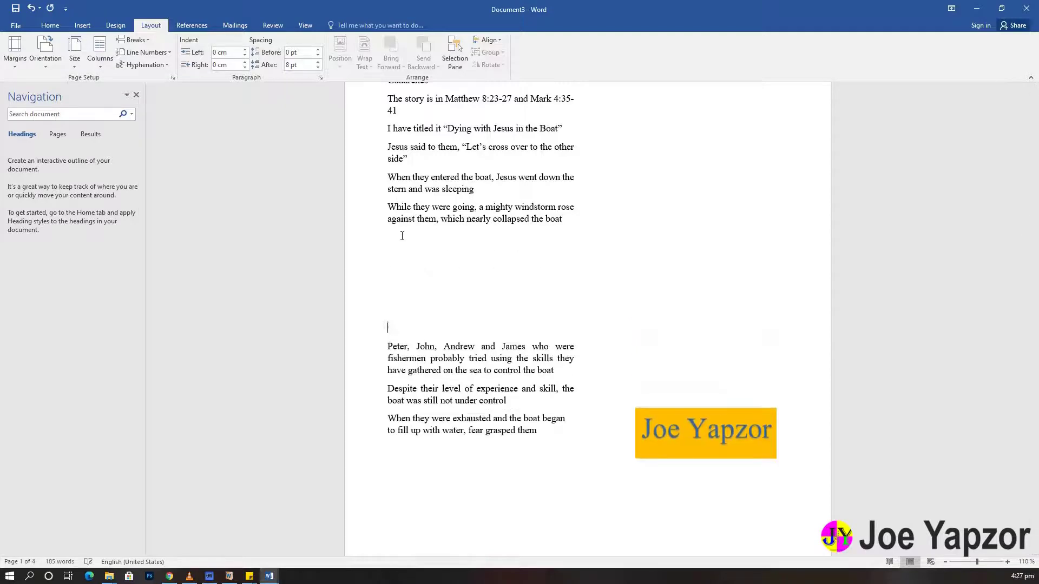
pyautogui.press('Return')
pyautogui.press('Return')
pyautogui.press('Return')
pyautogui.press('Return')
pyautogui.press('Return')
pyautogui.press('Return')
pyautogui.press('Return')
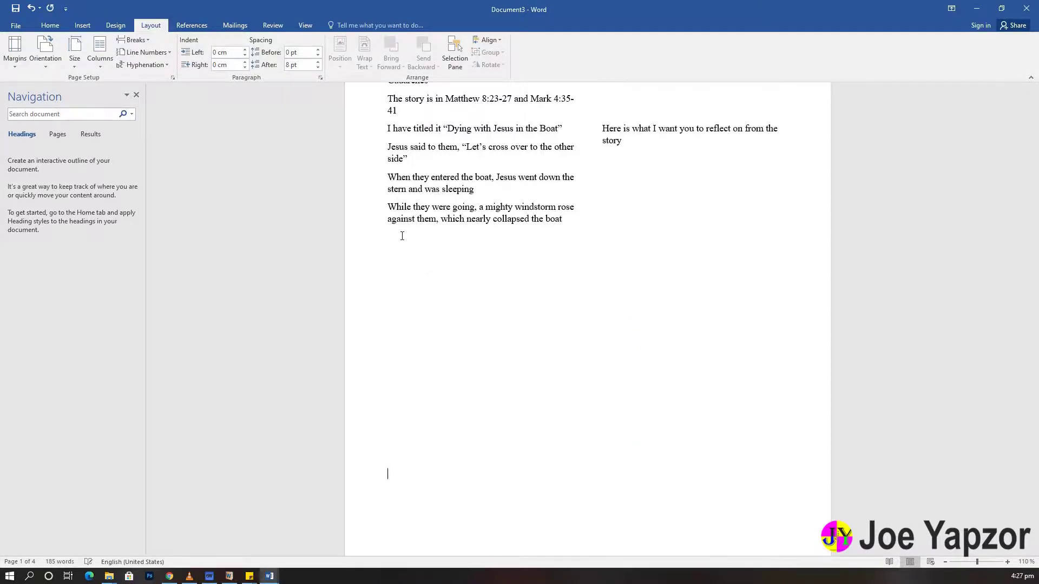
pyautogui.scroll(3, 584, 257)
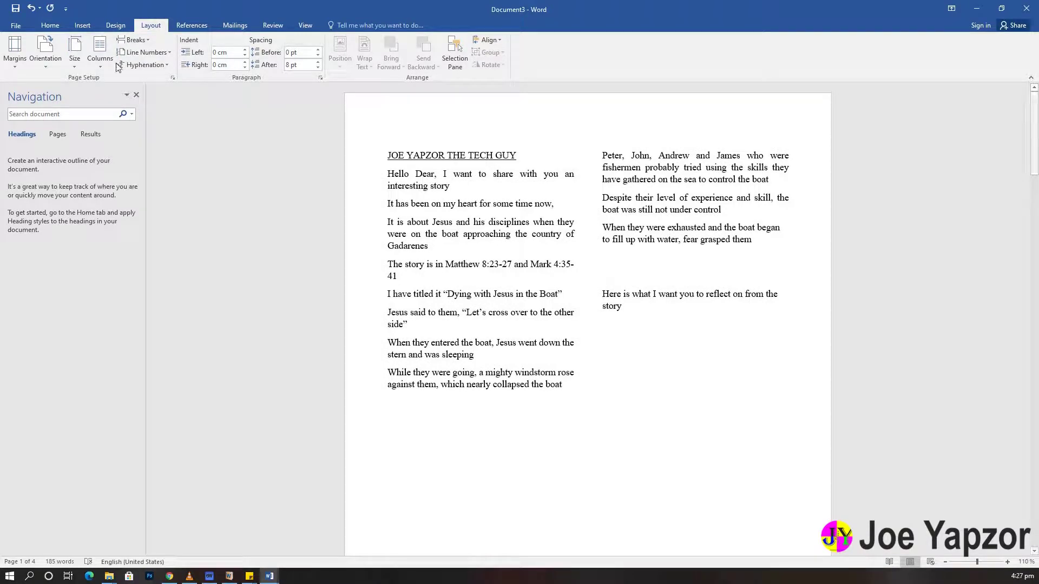
# Reflow the story into three columns with an empty line above the exhausted paragraph.
pyautogui.click(100, 54)
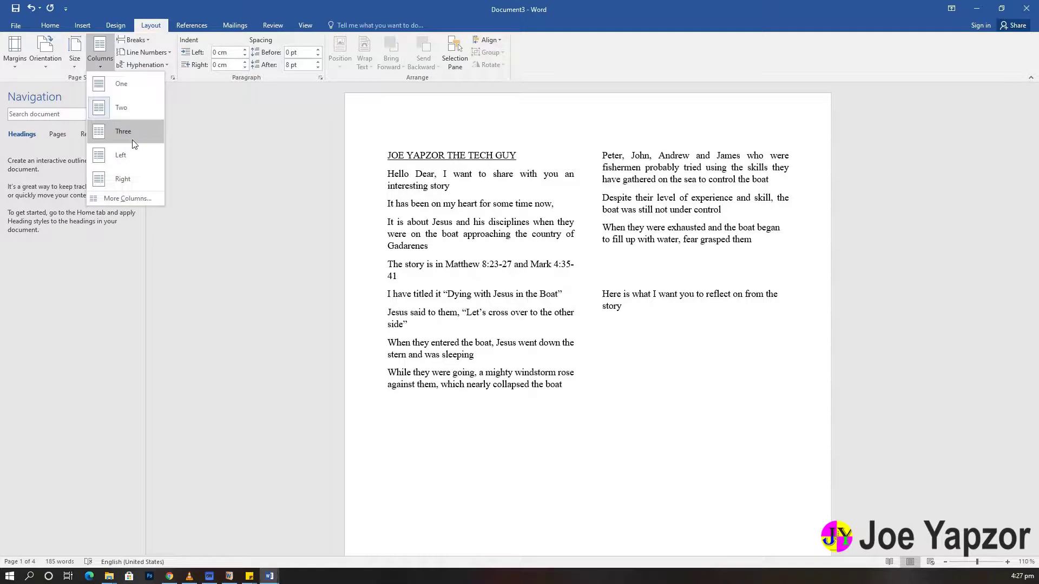
pyautogui.click(135, 142)
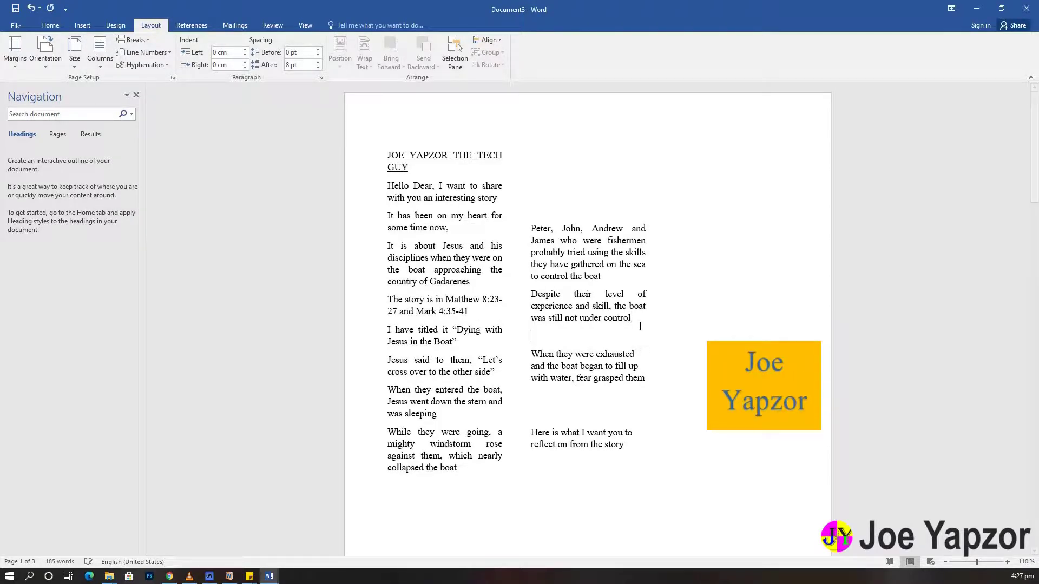
pyautogui.press('Return')
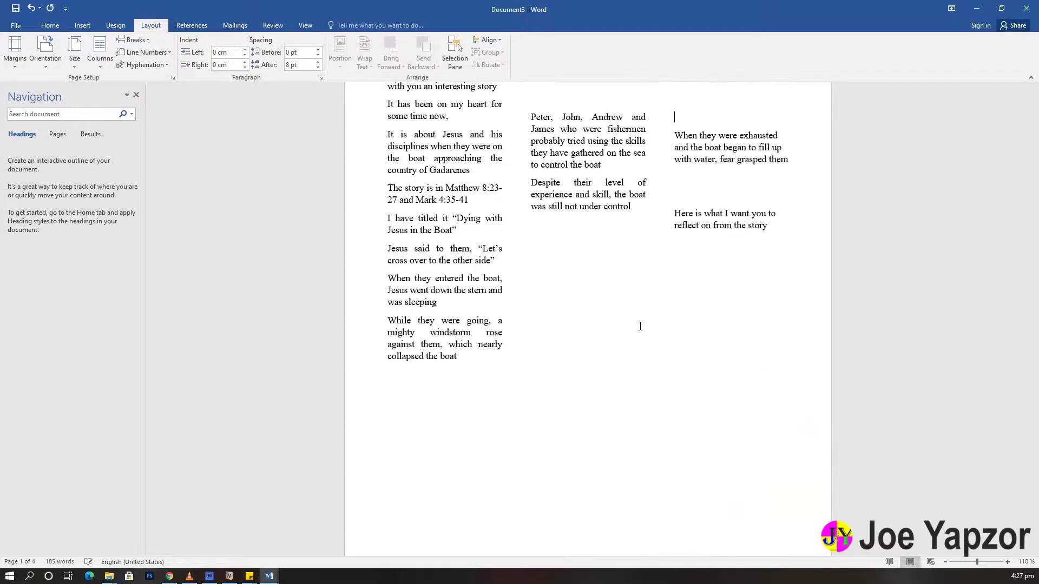
pyautogui.scroll(2, 640, 326)
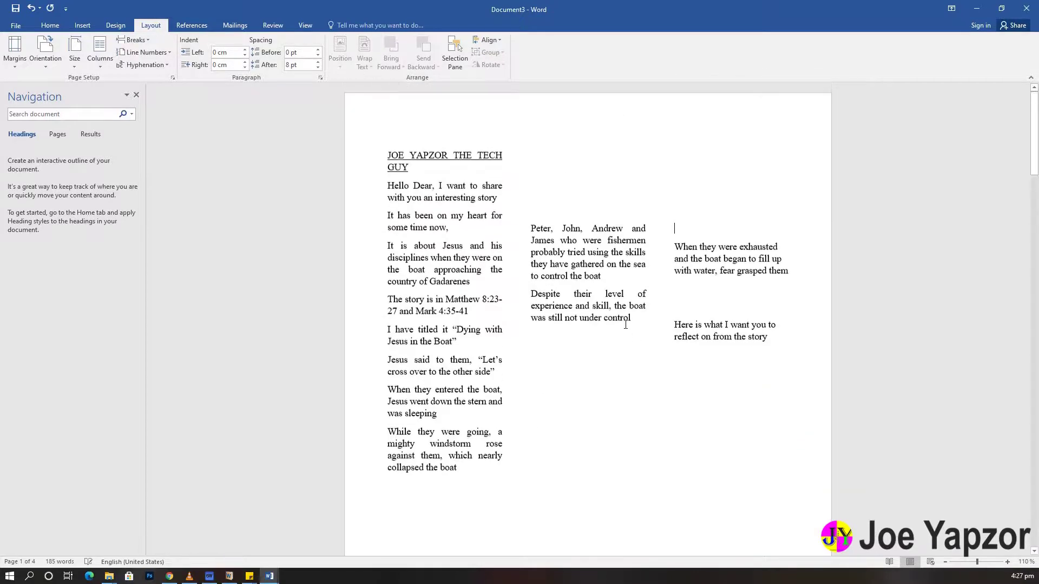
pyautogui.click(96, 59)
# Return the text to one column and set the paper size to A4.
pyautogui.click(113, 84)
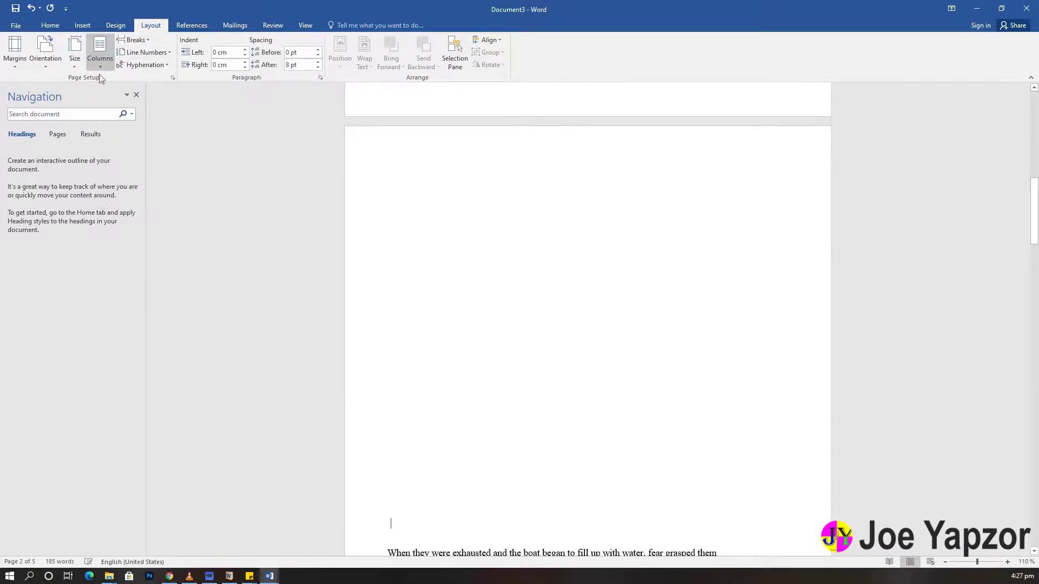
pyautogui.click(71, 63)
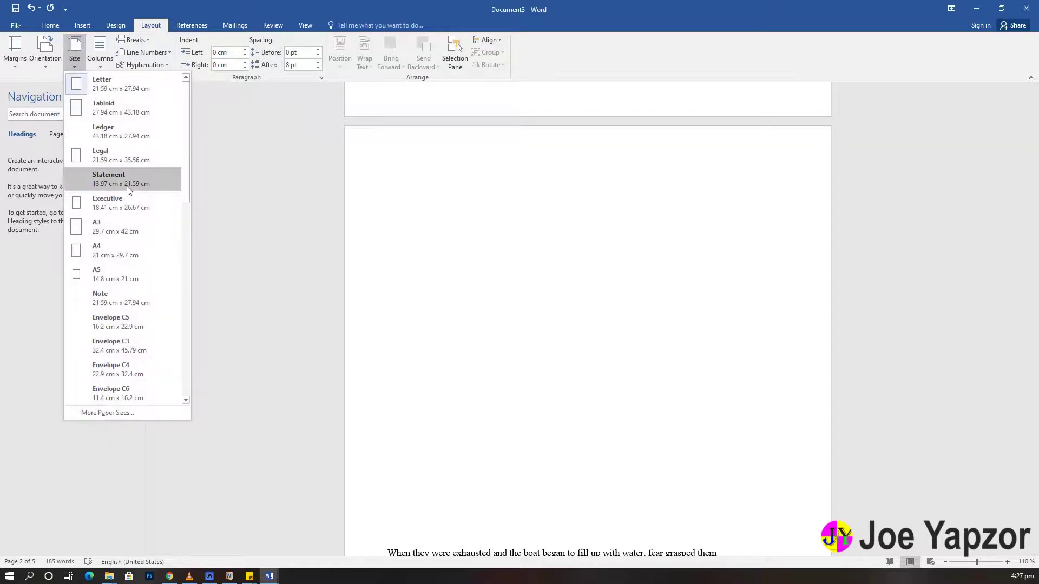
pyautogui.scroll(-5, 129, 232)
pyautogui.scroll(2, 129, 231)
pyautogui.scroll(3, 129, 232)
pyautogui.click(110, 248)
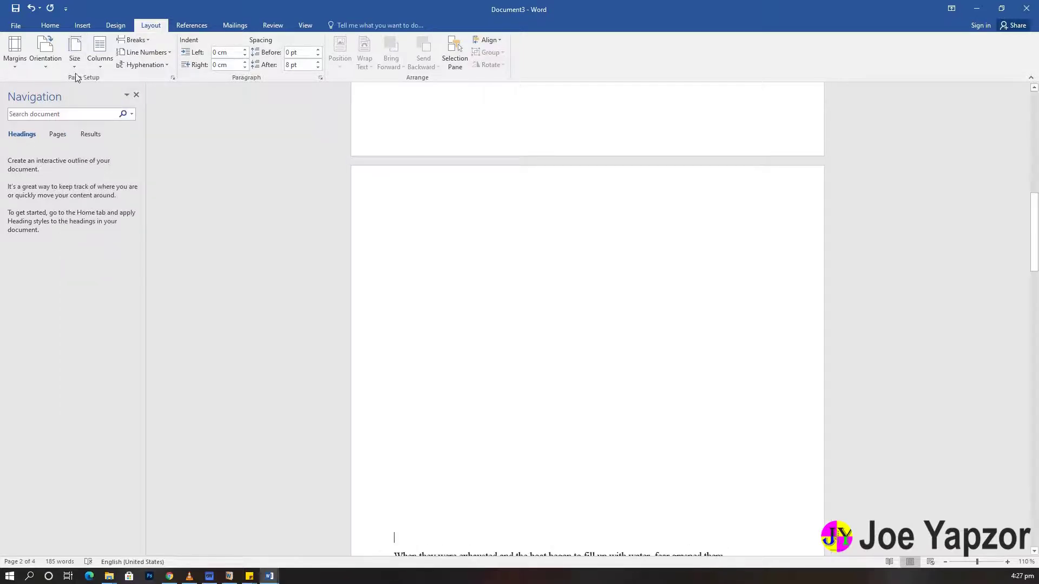
# Switch the page to landscape orientation.
pyautogui.scroll(5, 657, 351)
pyautogui.scroll(3, 579, 314)
pyautogui.scroll(1, 450, 251)
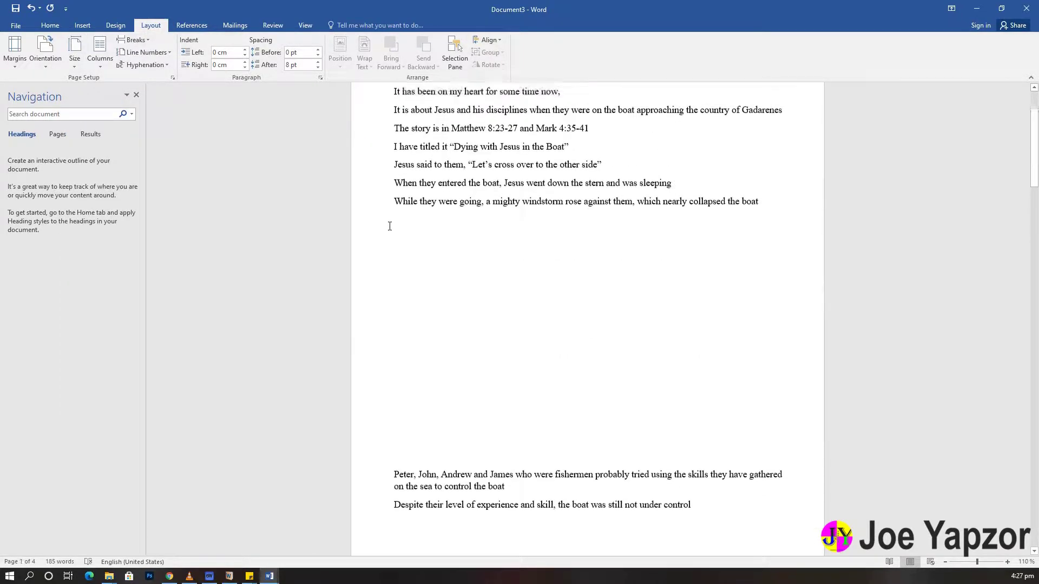
pyautogui.scroll(2, 390, 226)
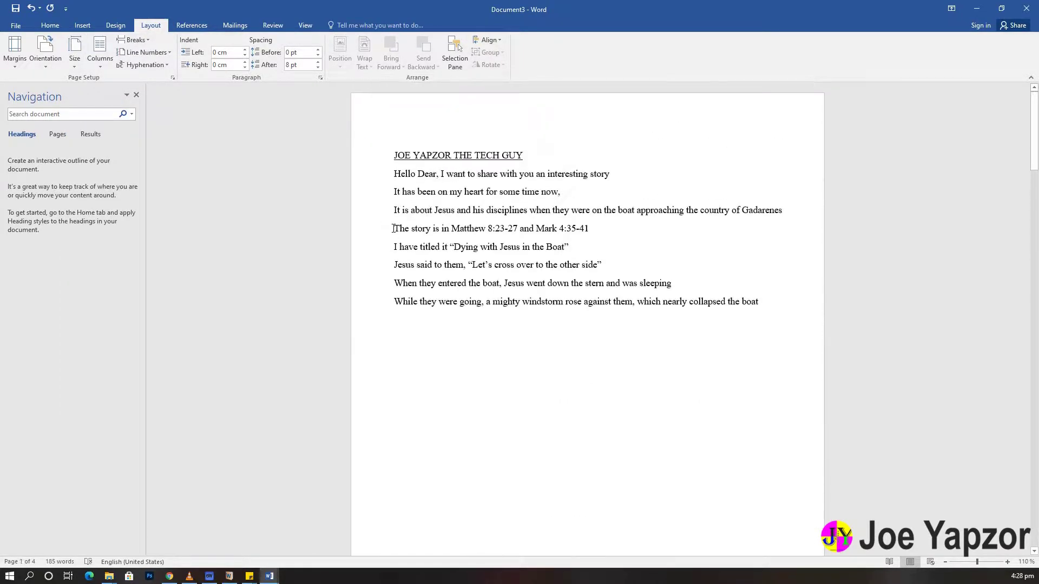
pyautogui.click(58, 68)
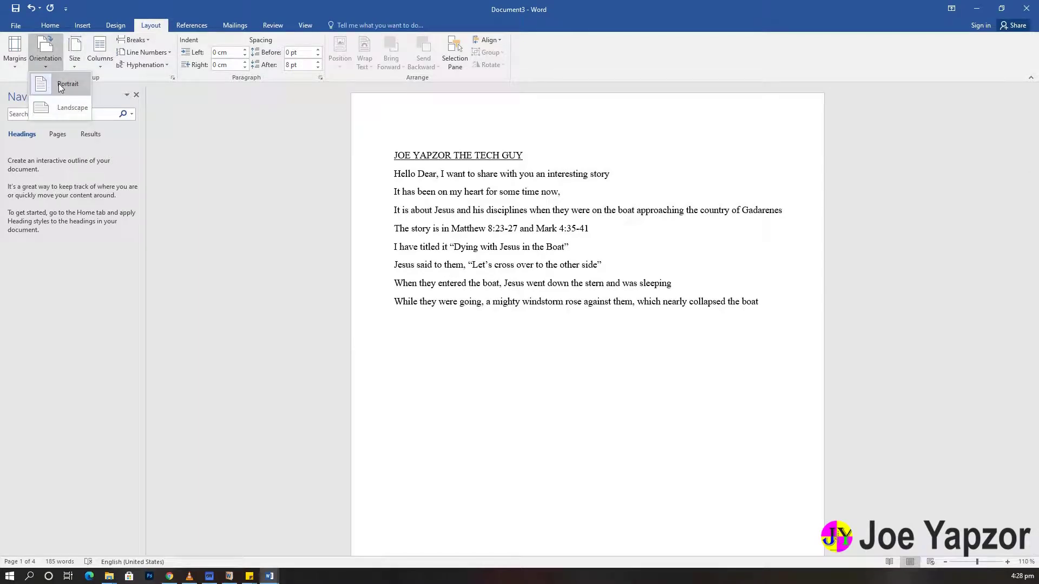
pyautogui.click(79, 119)
pyautogui.scroll(4, 543, 292)
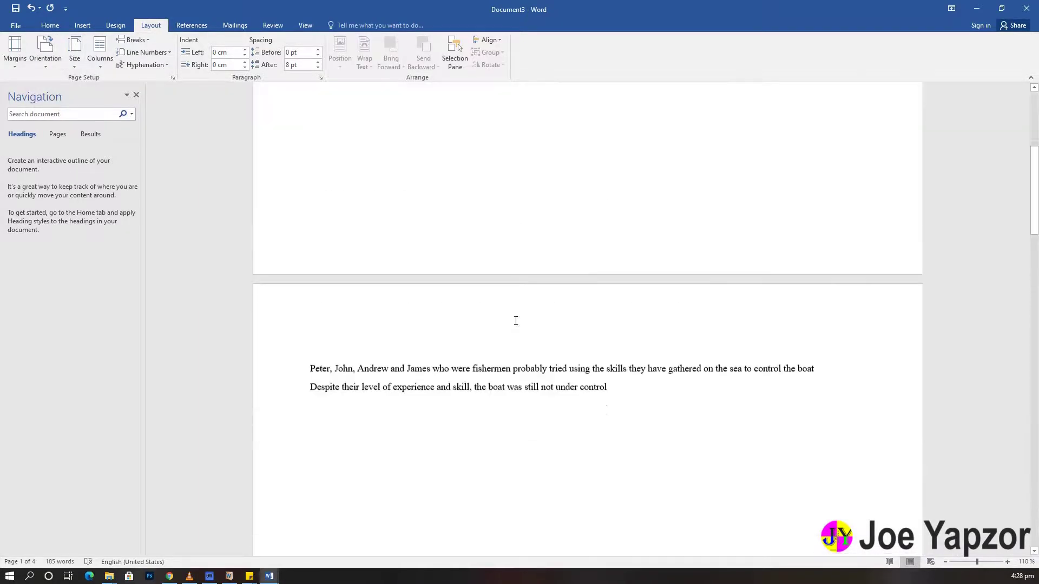
pyautogui.scroll(5, 515, 321)
pyautogui.scroll(2, 513, 326)
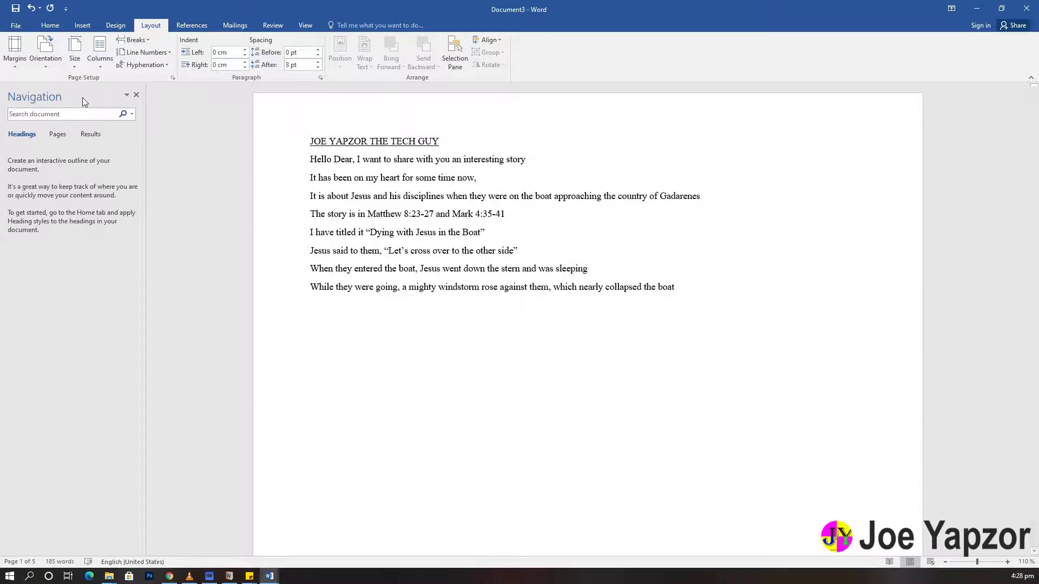
pyautogui.click(77, 66)
# Reflow the landscape letter into two columns, then go to the Design options.
pyautogui.click(76, 65)
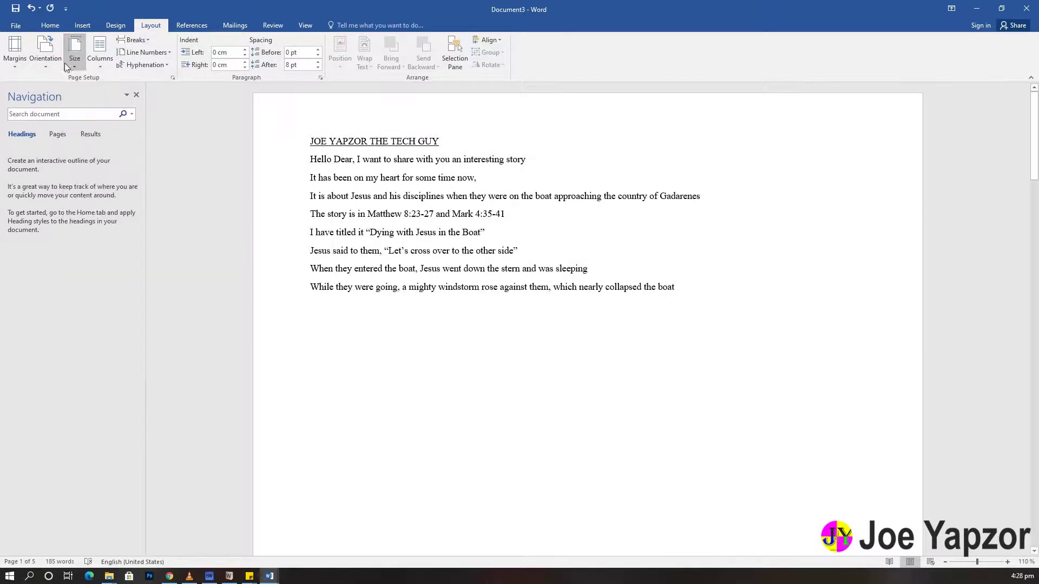
pyautogui.click(100, 64)
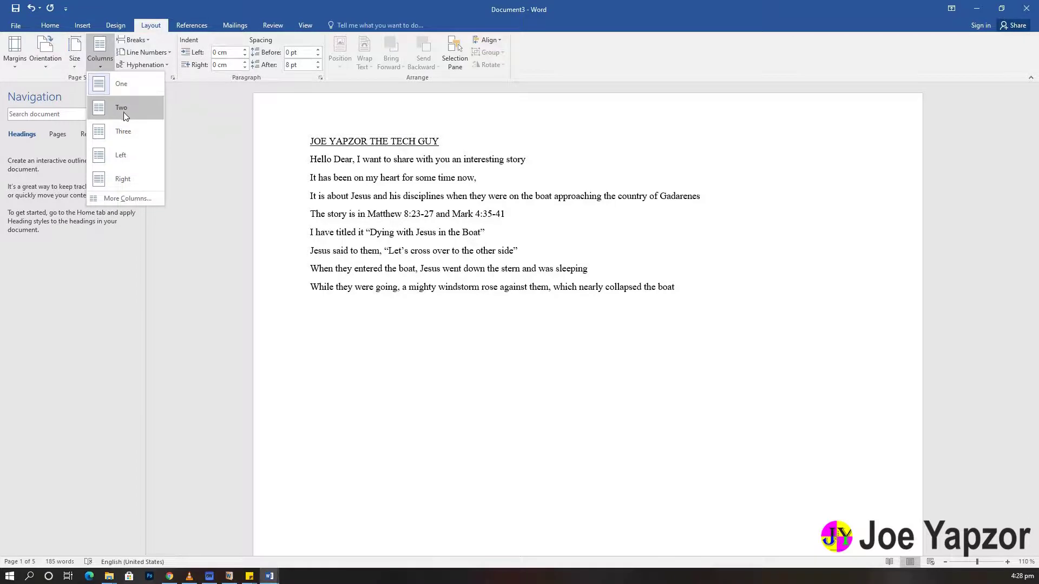
pyautogui.click(125, 108)
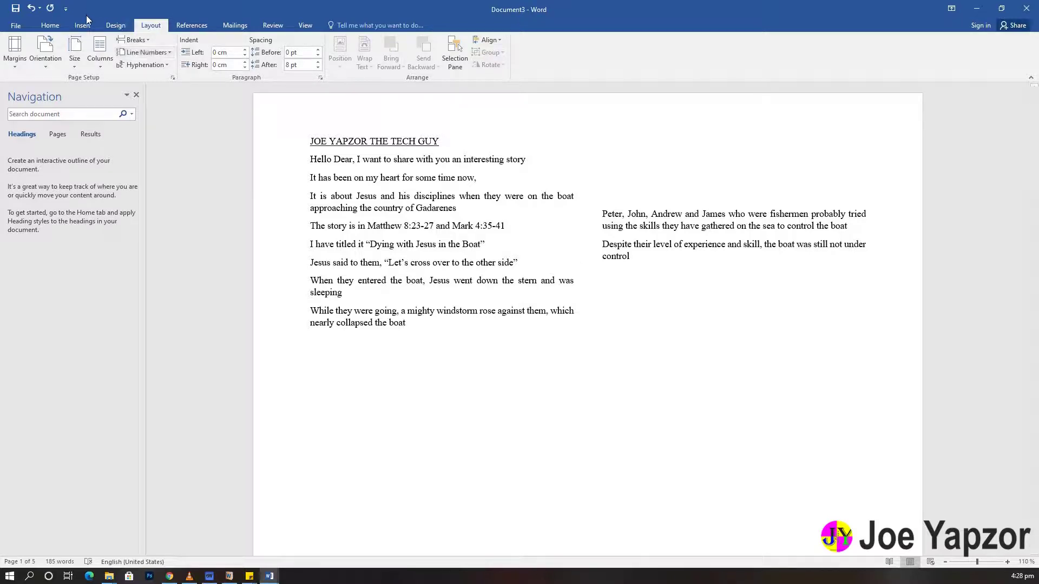
pyautogui.click(116, 28)
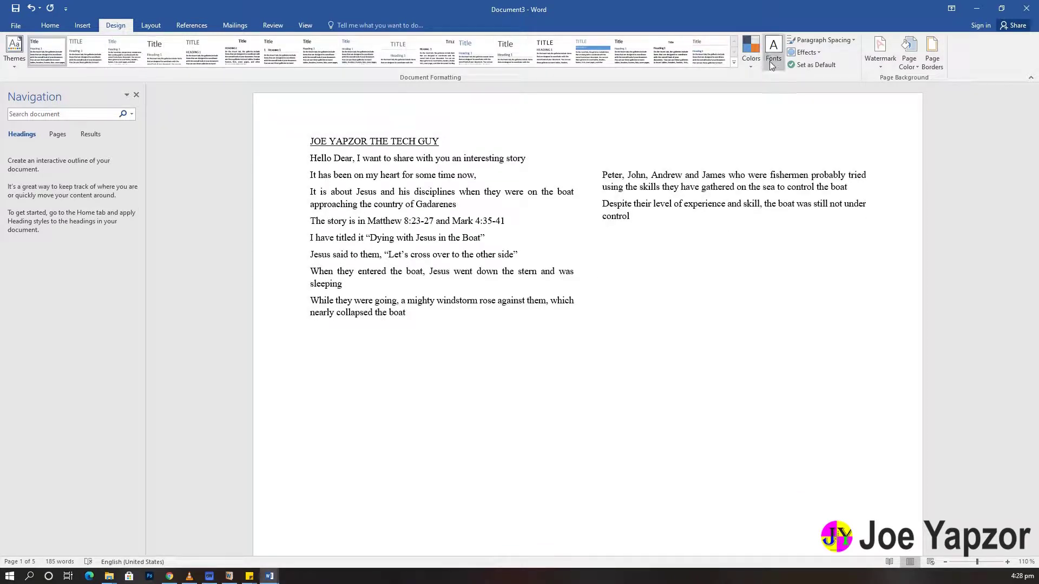
# Apply a plain Box page border to every page.
pyautogui.click(751, 60)
pyautogui.click(751, 60)
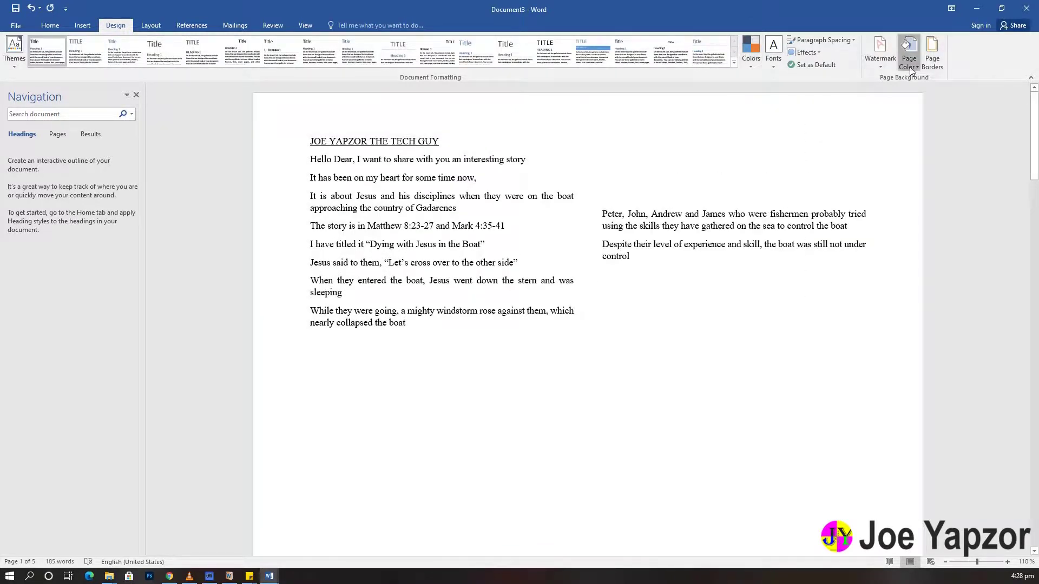
pyautogui.click(911, 69)
pyautogui.click(911, 70)
pyautogui.click(932, 54)
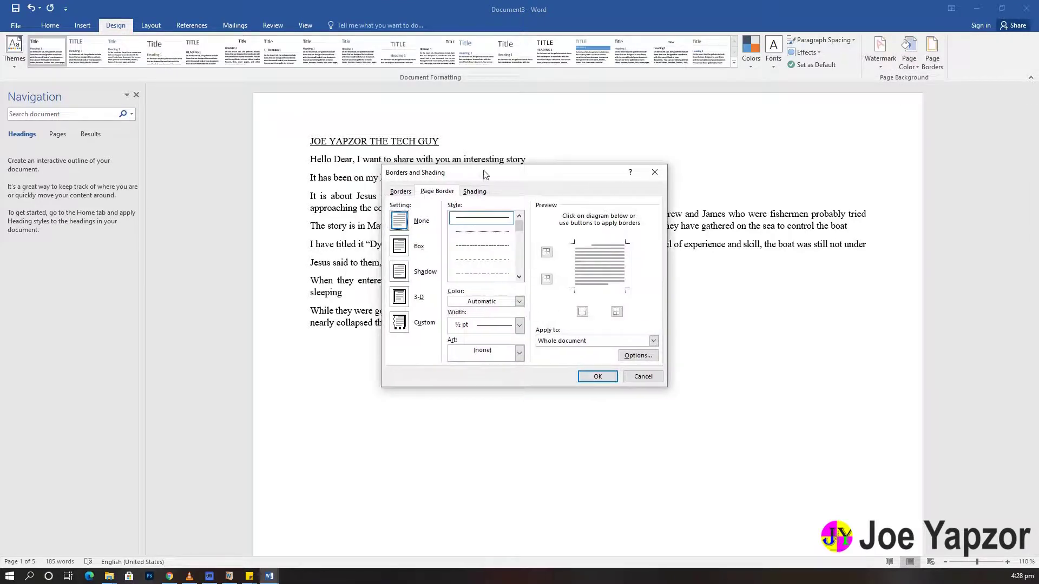
pyautogui.moveTo(476, 172); pyautogui.dragTo(589, 171)
pyautogui.click(517, 248)
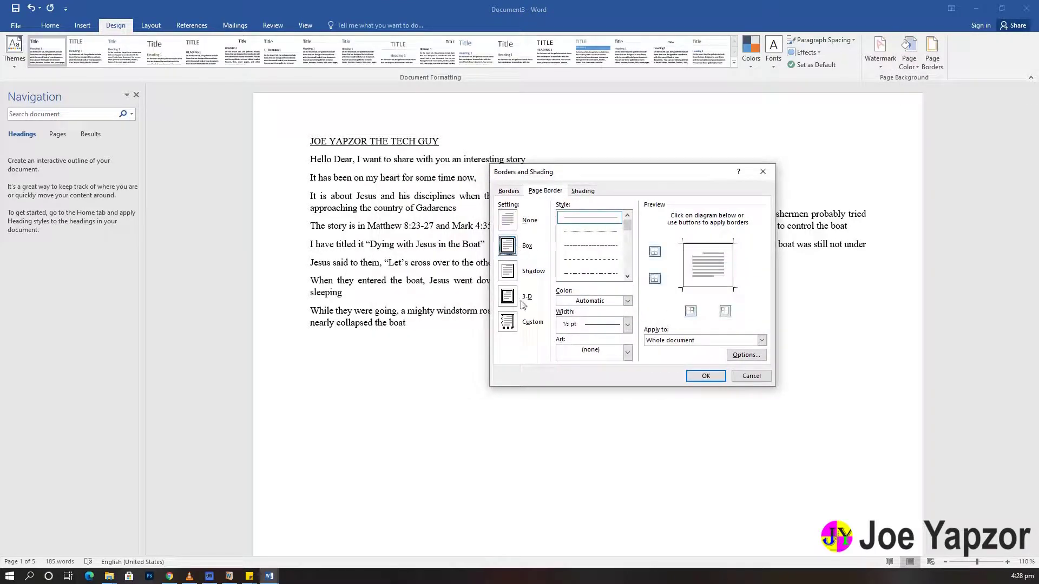
pyautogui.click(519, 281)
pyautogui.click(513, 248)
pyautogui.click(706, 376)
# Change the page border to the Shadow style.
pyautogui.scroll(-5, 691, 355)
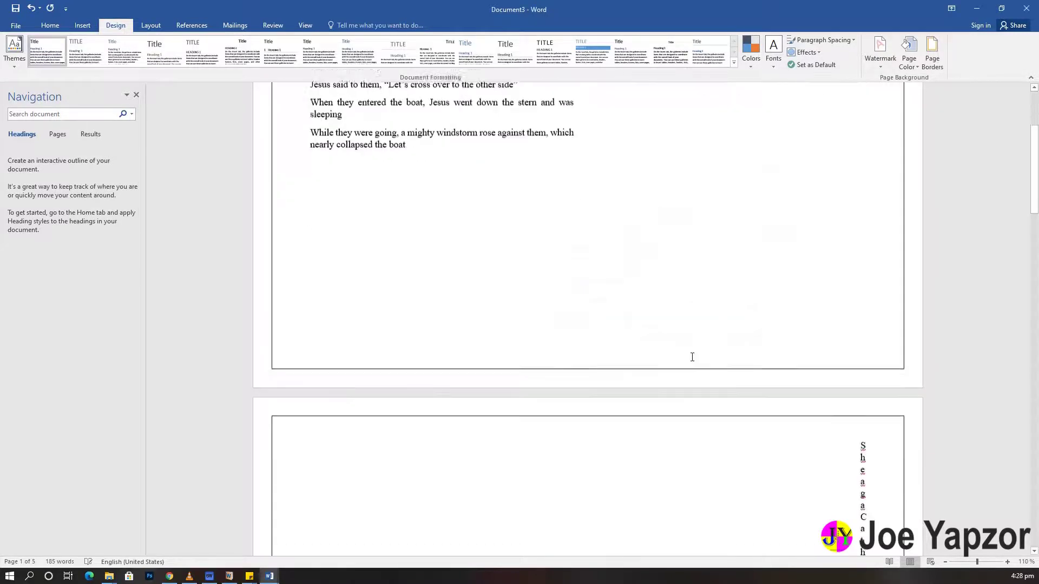
pyautogui.scroll(-1, 424, 394)
pyautogui.scroll(4, 496, 382)
pyautogui.scroll(2, 496, 383)
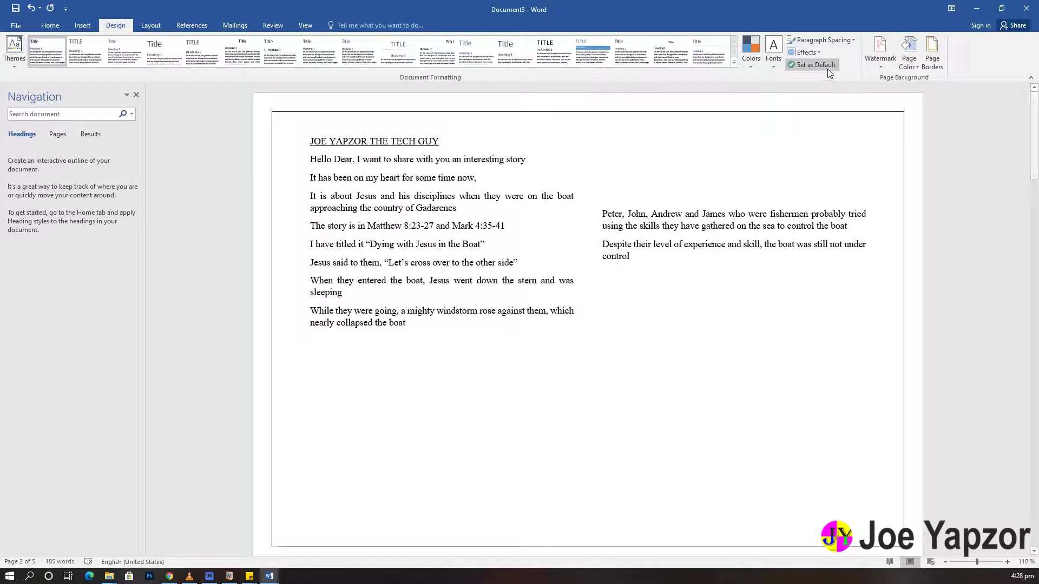
pyautogui.click(932, 60)
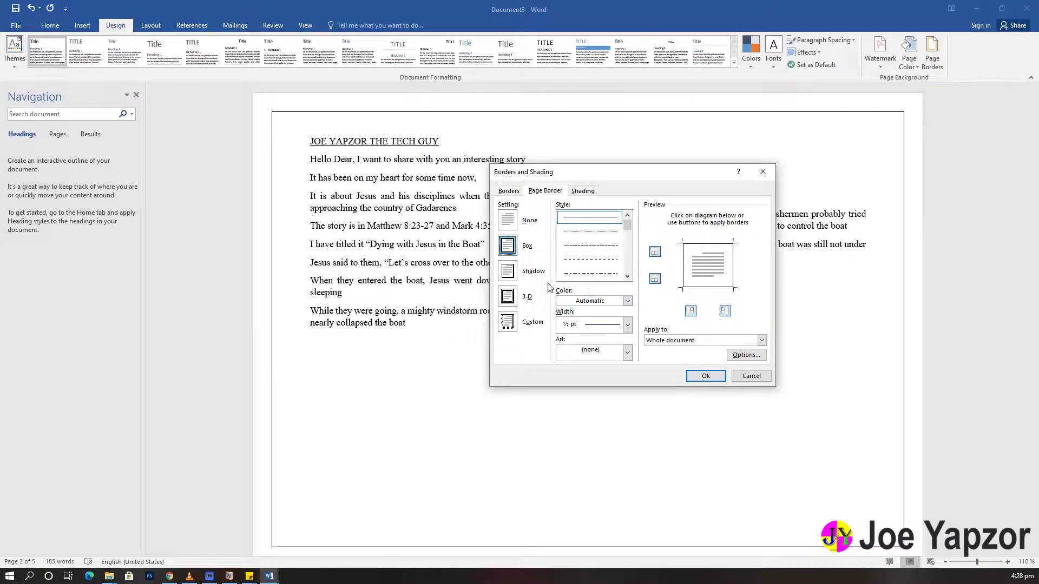
pyautogui.click(509, 272)
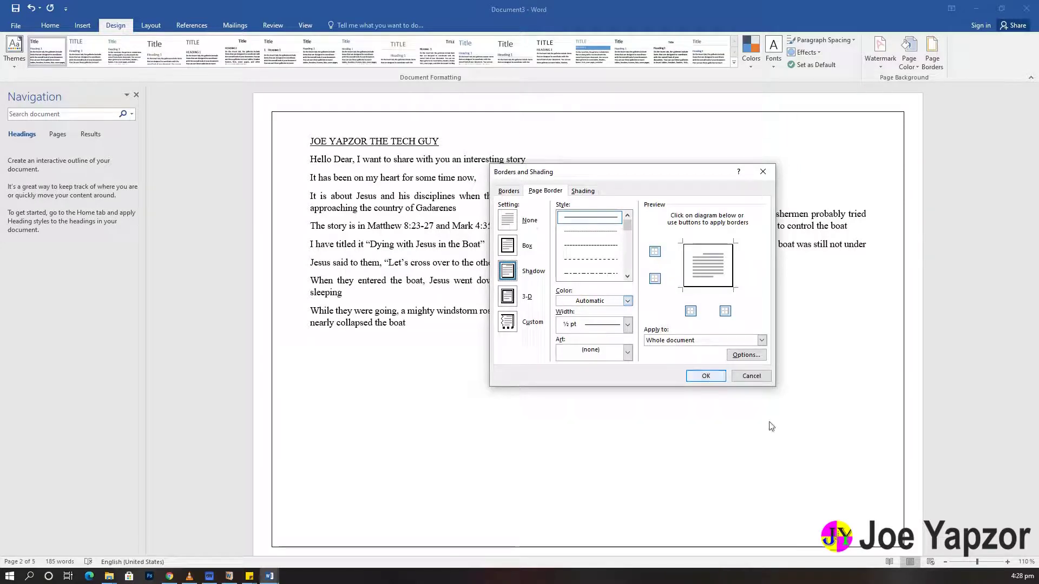
pyautogui.click(698, 376)
pyautogui.scroll(-4, 696, 374)
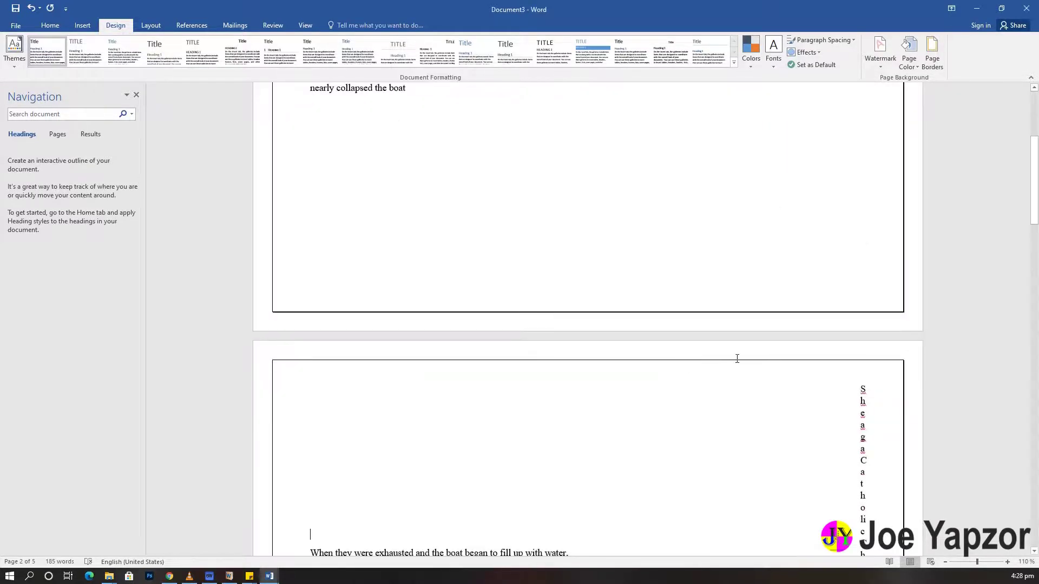
pyautogui.scroll(4, 696, 352)
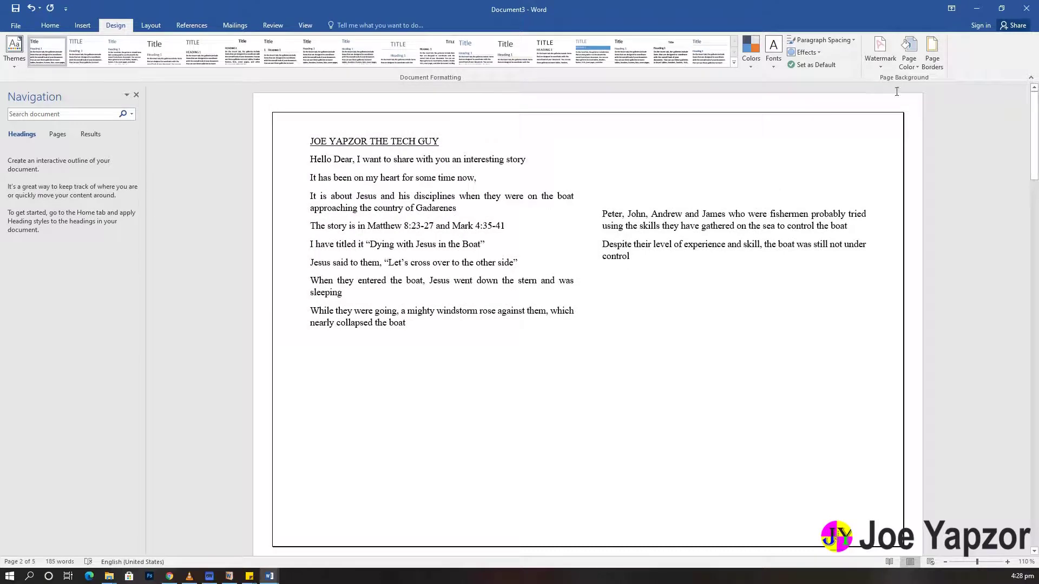
# Make the page background gold after briefly trying green.
pyautogui.click(909, 54)
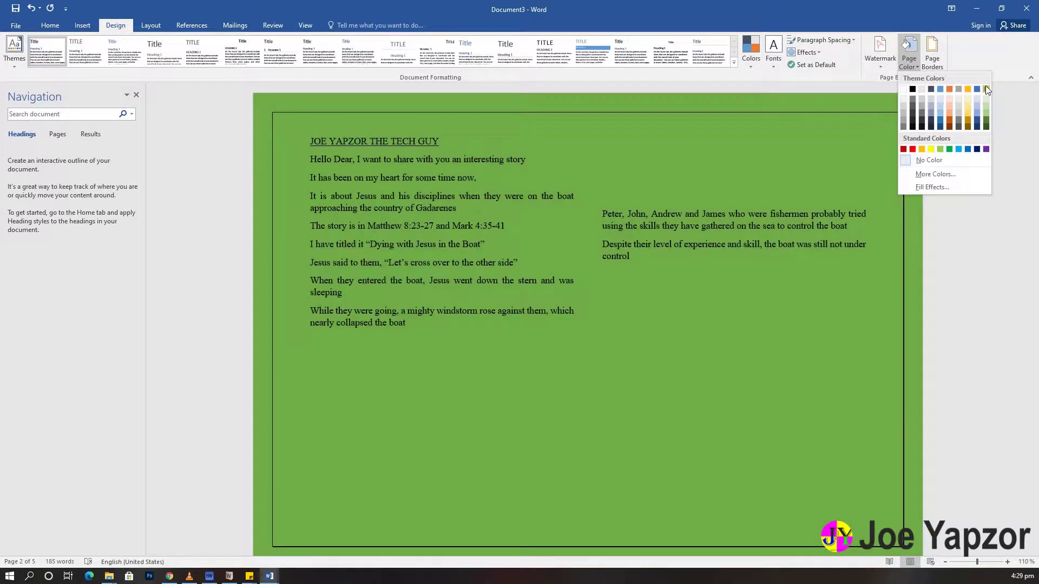
pyautogui.click(985, 88)
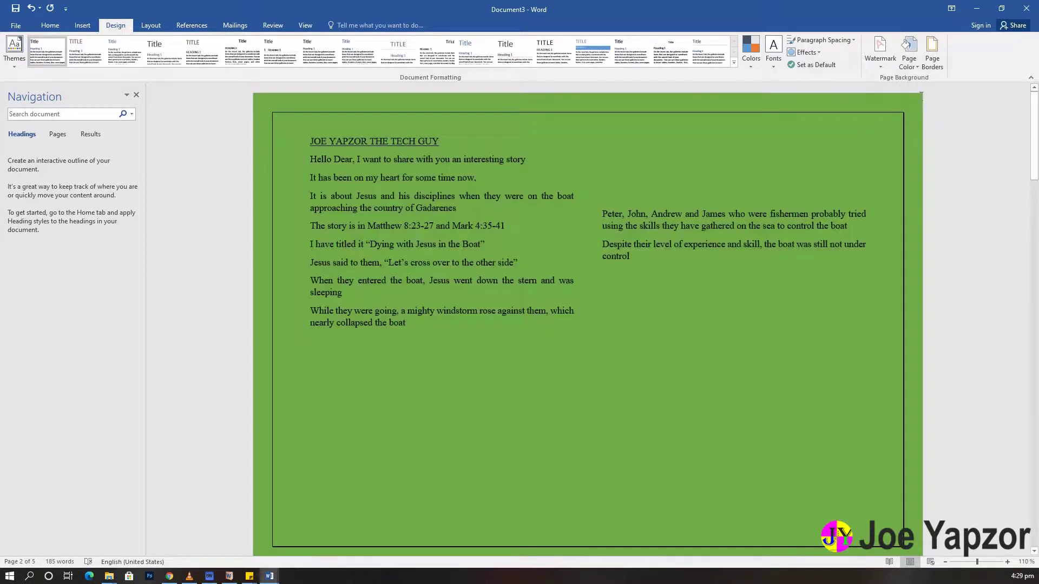
pyautogui.click(913, 66)
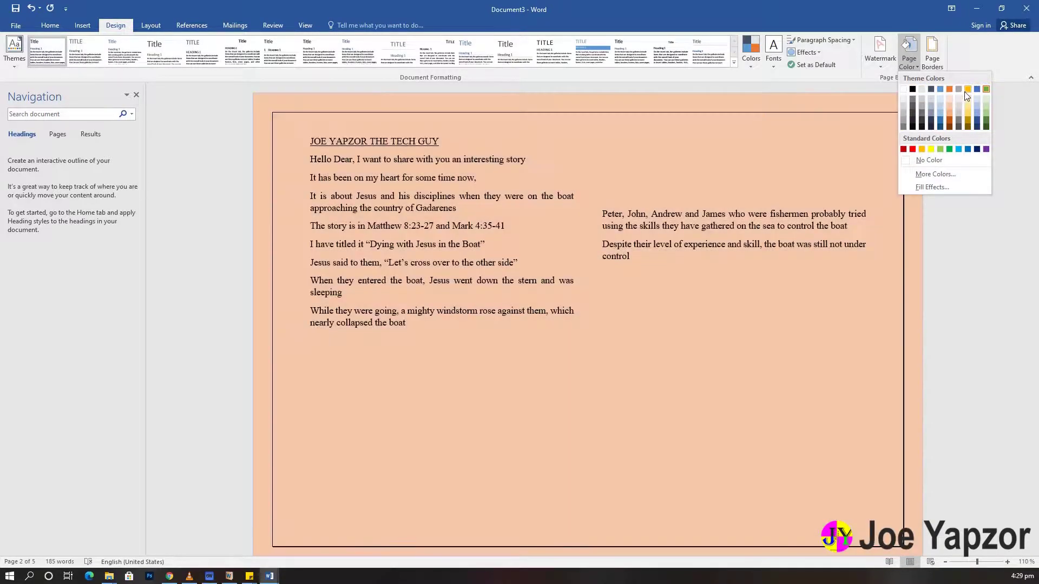
pyautogui.click(967, 90)
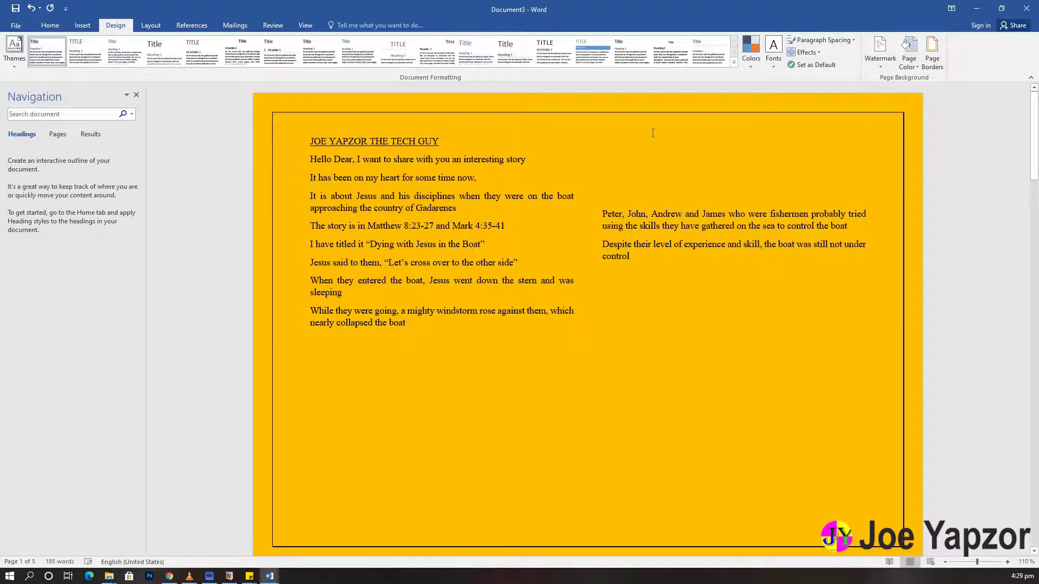
pyautogui.click(880, 54)
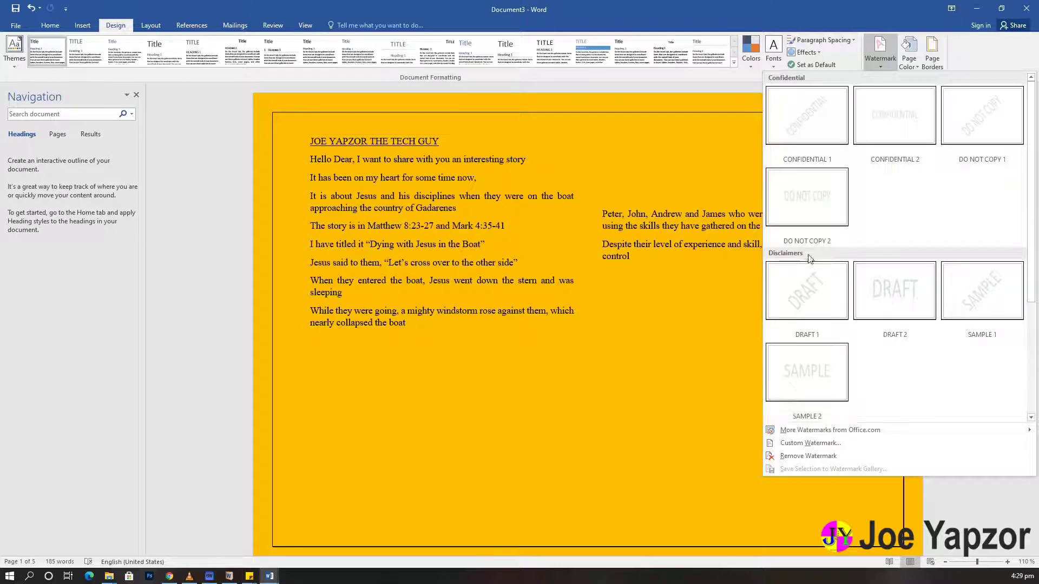
# Add a DO NOT COPY watermark, then change its text to WASSCCE.
pyautogui.click(821, 238)
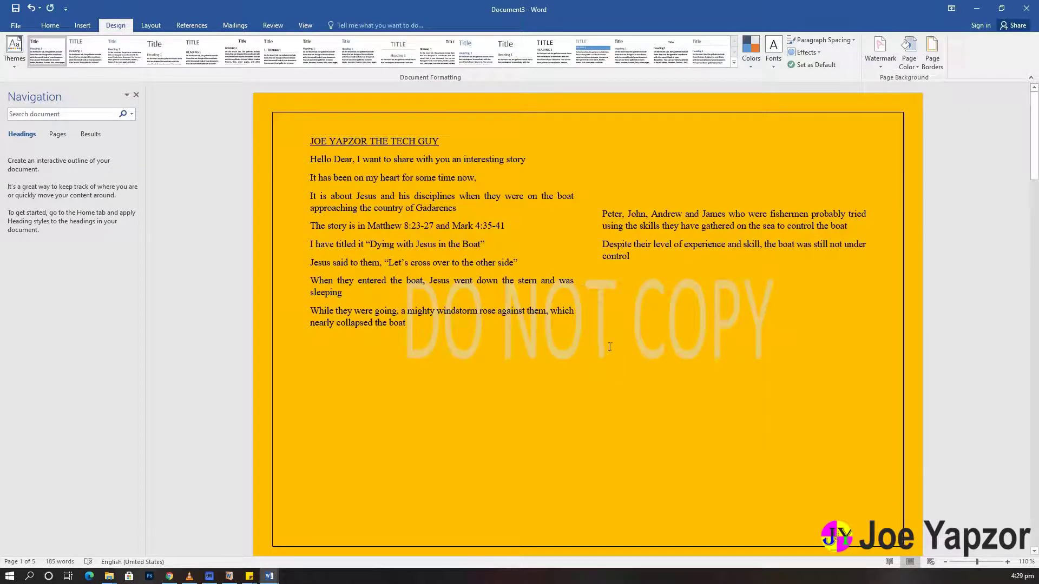
pyautogui.click(880, 54)
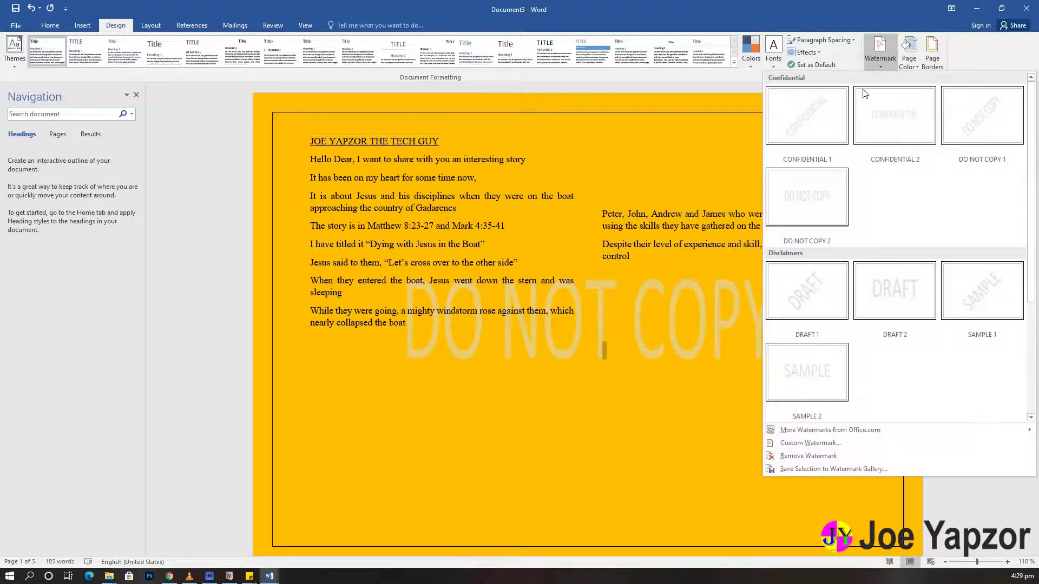
pyautogui.click(825, 444)
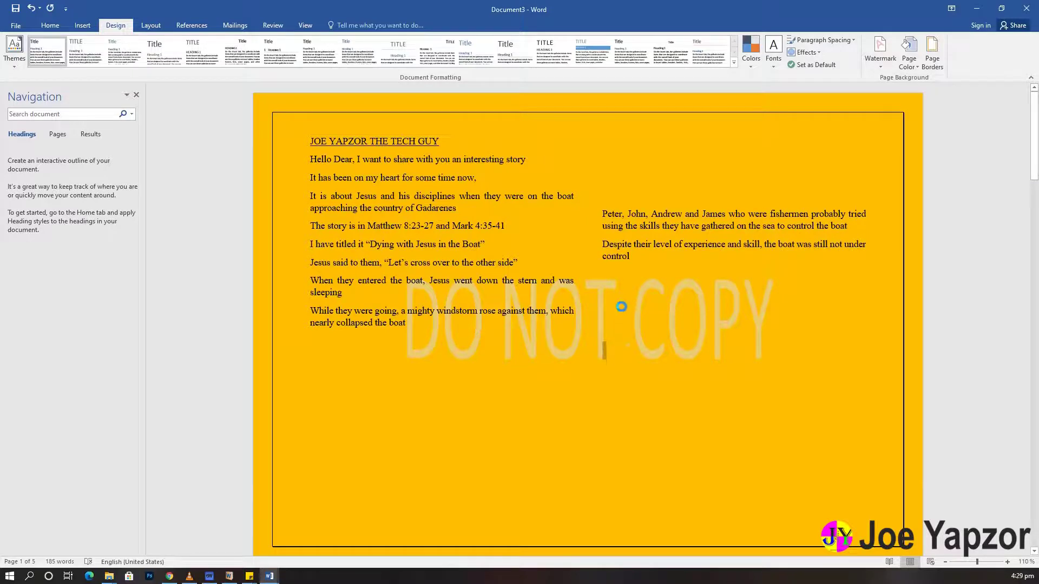
pyautogui.moveTo(472, 202); pyautogui.dragTo(717, 214)
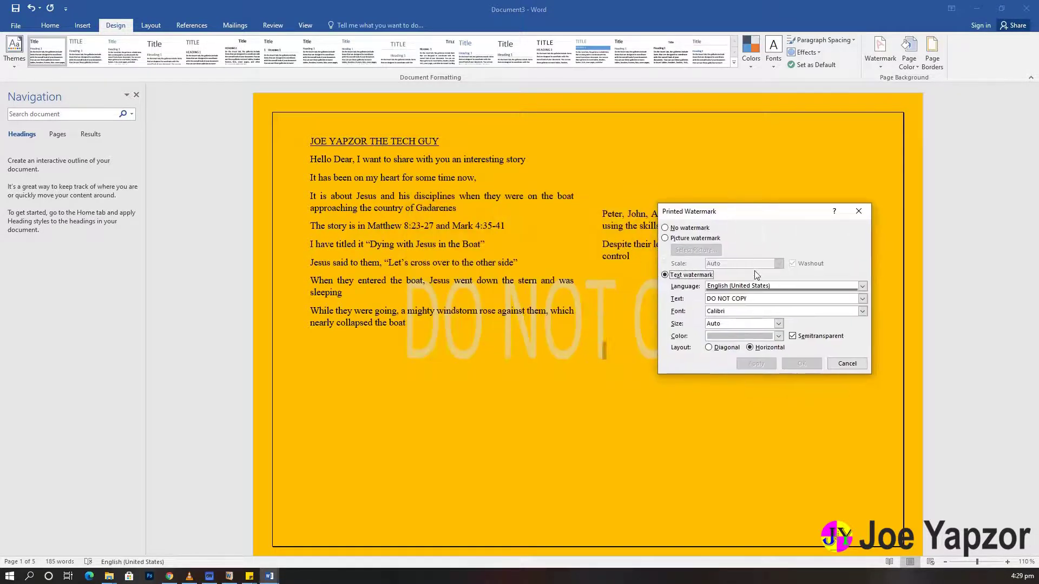
pyautogui.click(742, 300)
pyautogui.write('WAA')
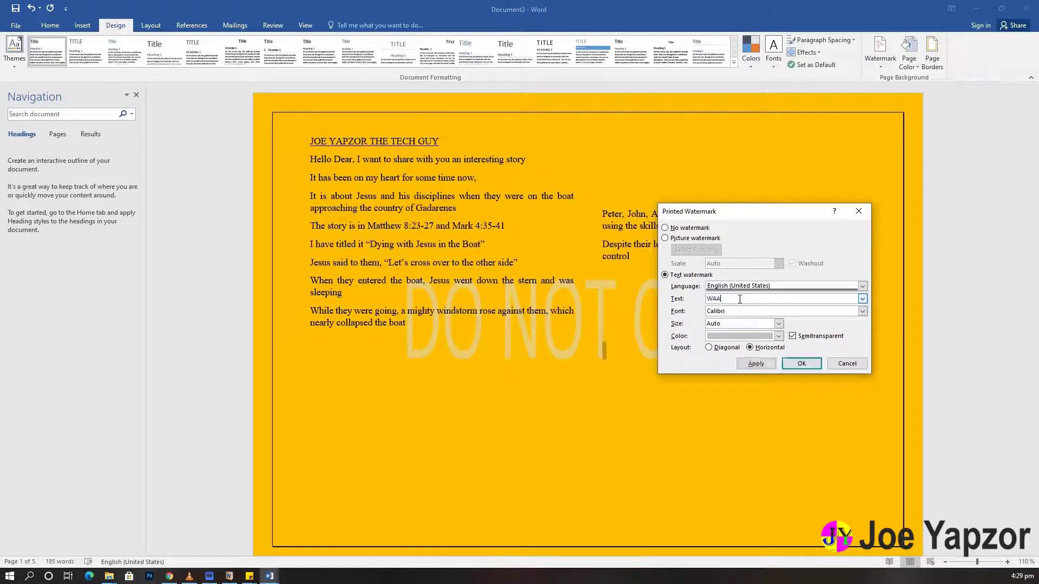
pyautogui.press('BackSpace')
pyautogui.write('SSCCE')
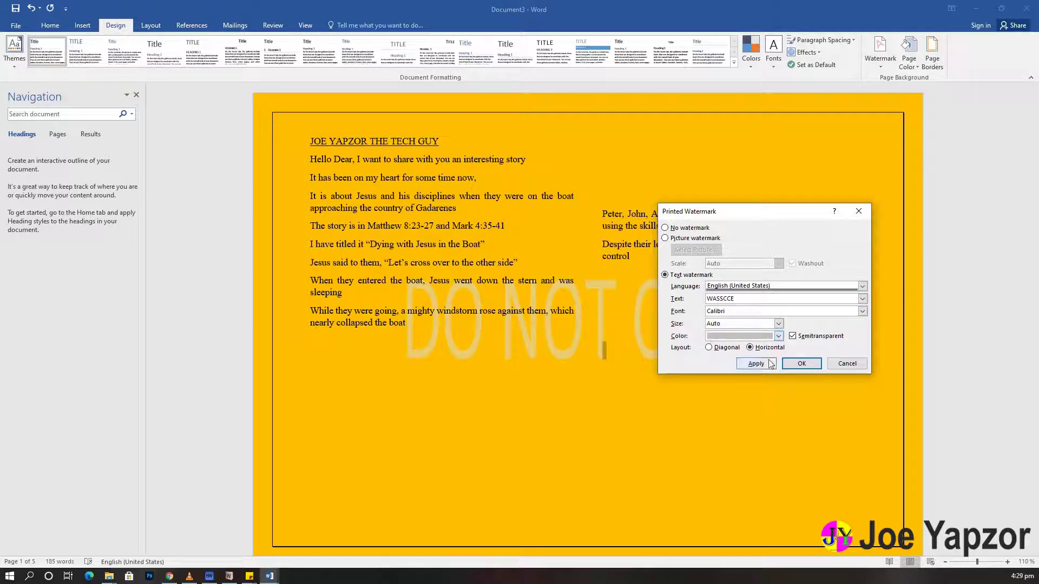
# Apply the semitransparent WASSCCE watermark with a diagonal layout.
pyautogui.click(726, 348)
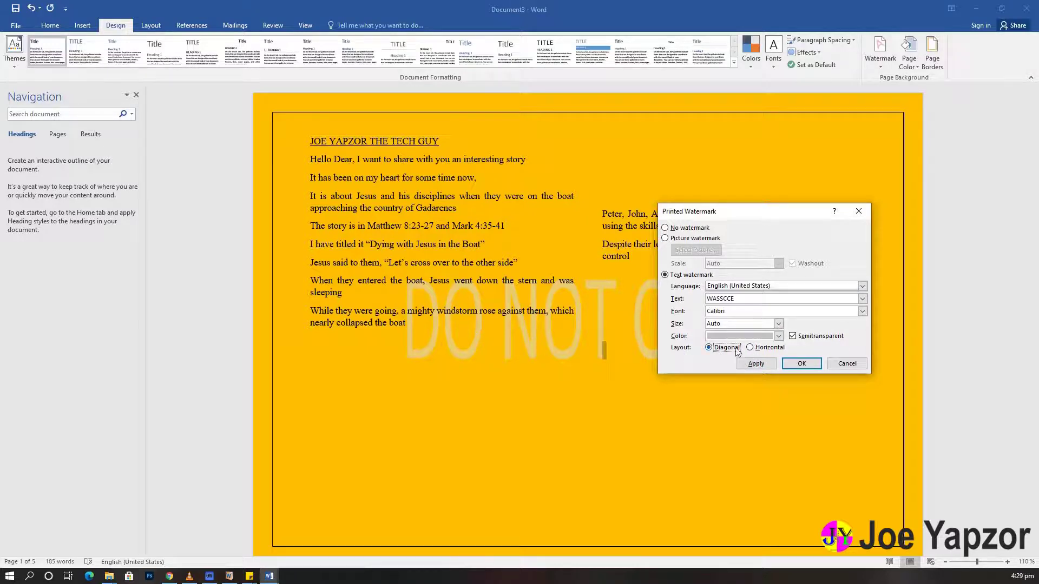
pyautogui.click(802, 364)
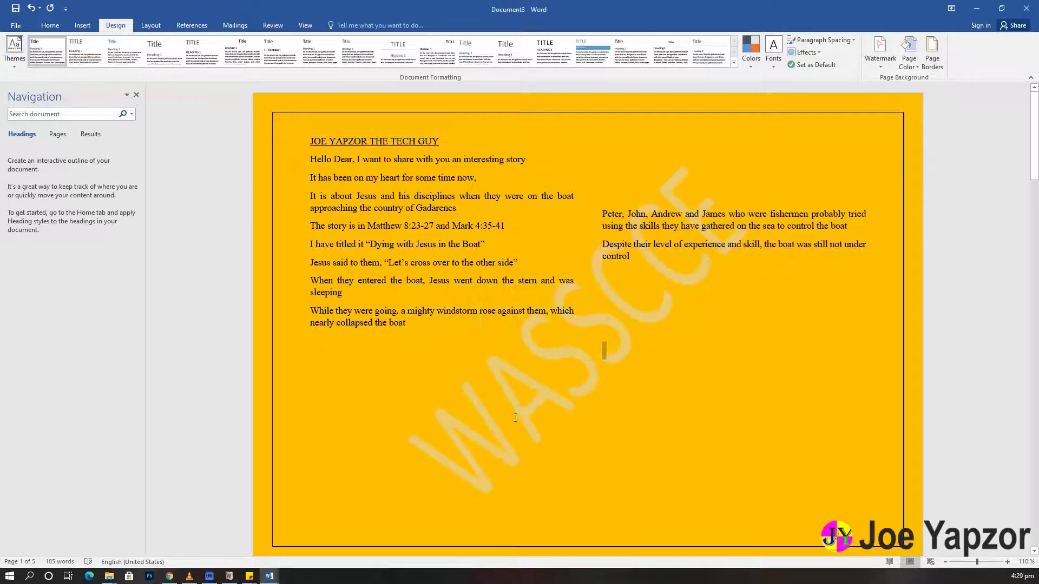
pyautogui.scroll(-1, 758, 325)
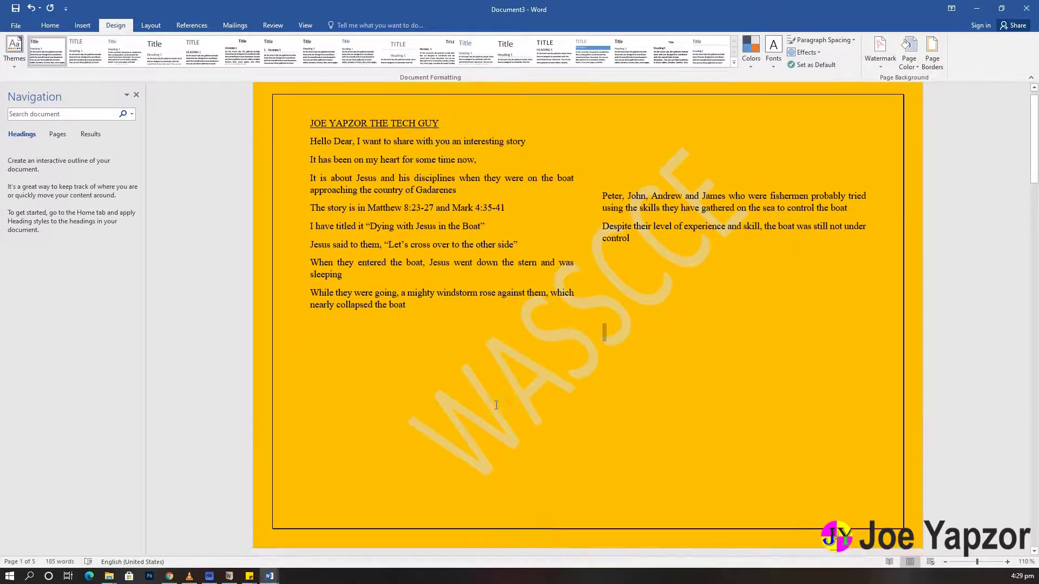
pyautogui.scroll(-2, 704, 352)
pyautogui.scroll(3, 605, 425)
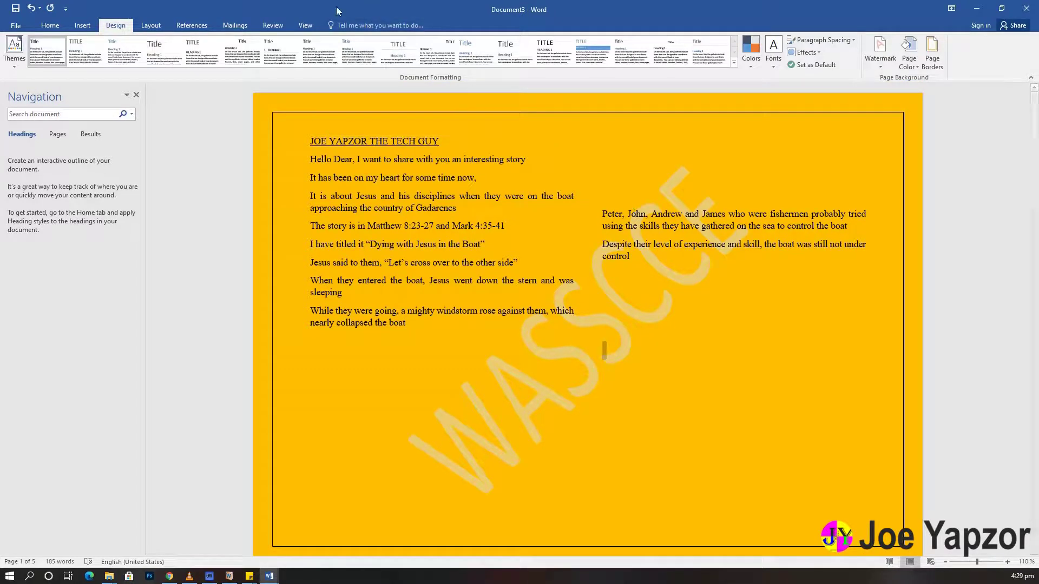
# Save the letter as a .docx in Documents, named after its heading.
pyautogui.click(296, 28)
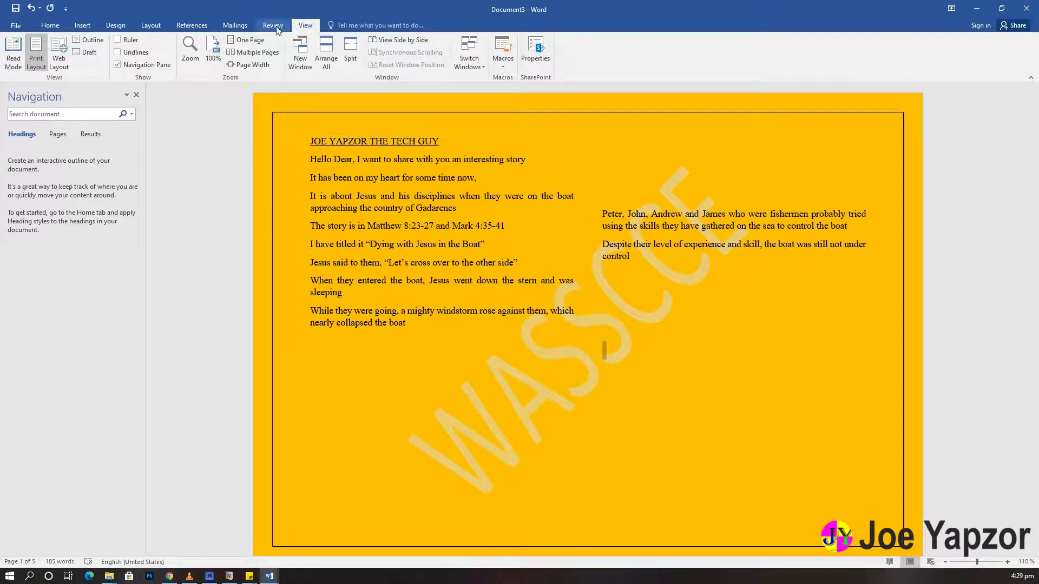
pyautogui.click(273, 25)
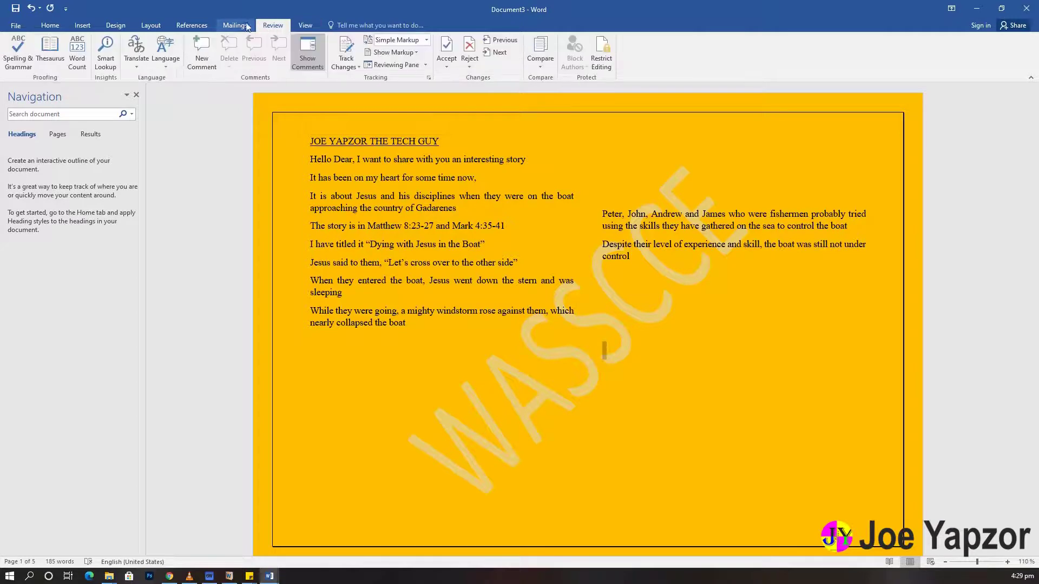
pyautogui.click(53, 25)
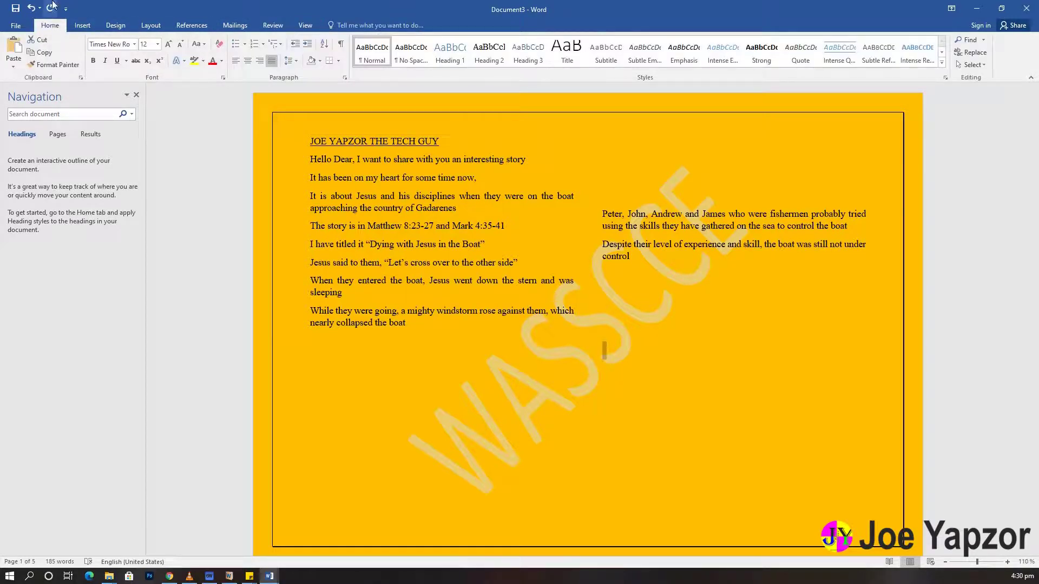
pyautogui.click(16, 26)
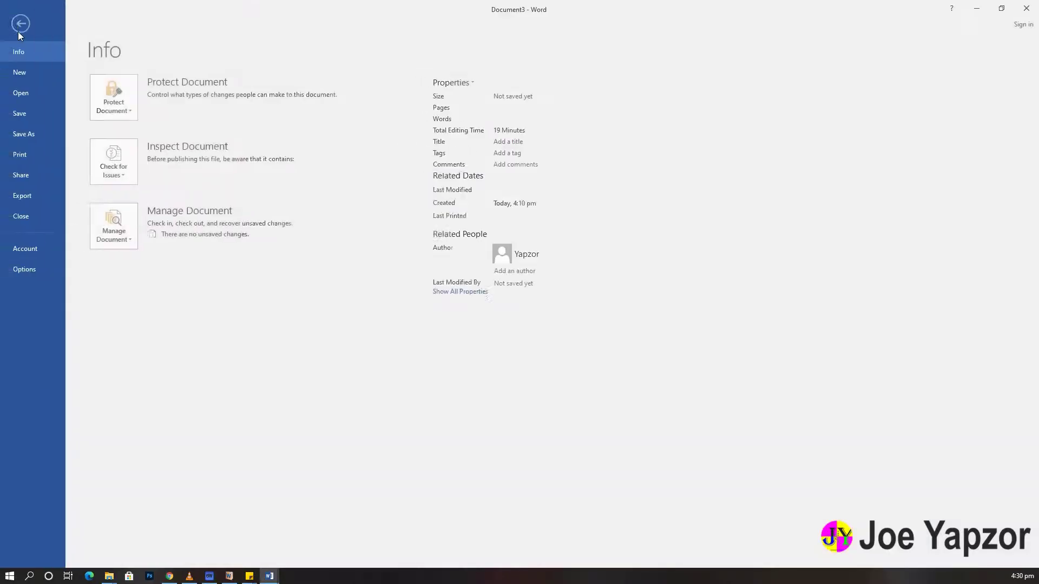
pyautogui.click(27, 114)
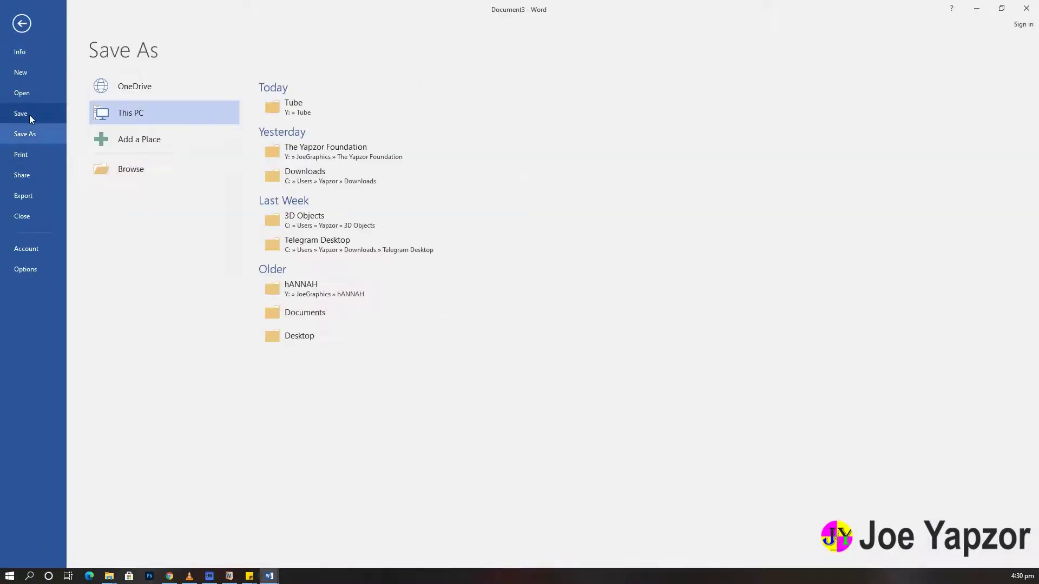
pyautogui.click(315, 108)
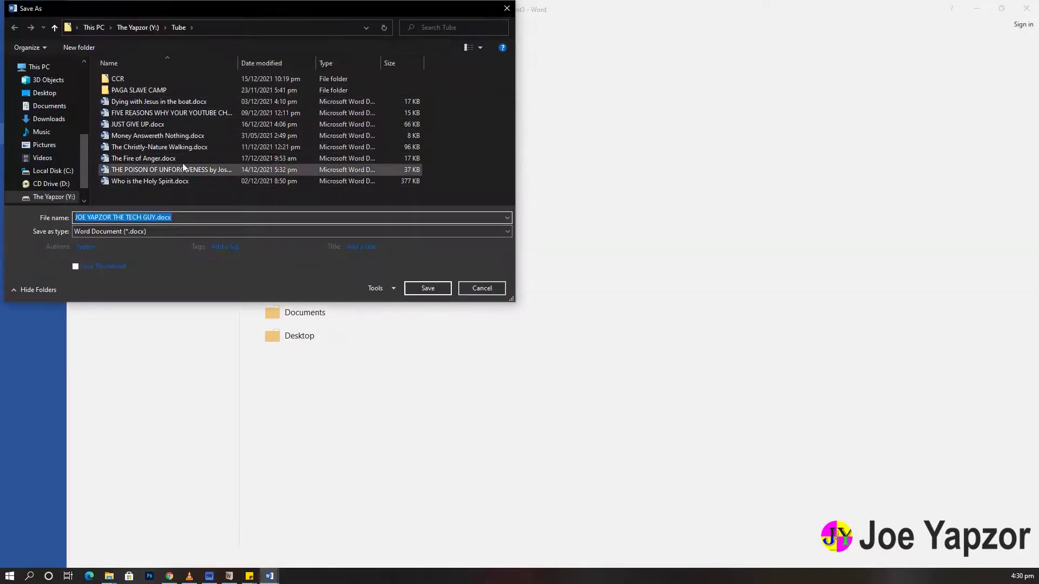
pyautogui.click(33, 105)
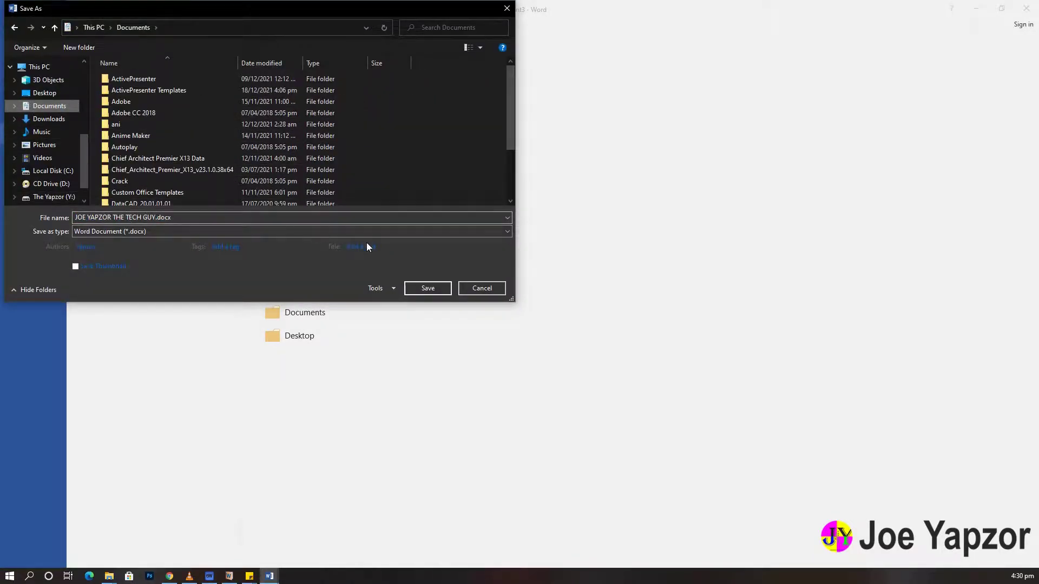
pyautogui.click(415, 291)
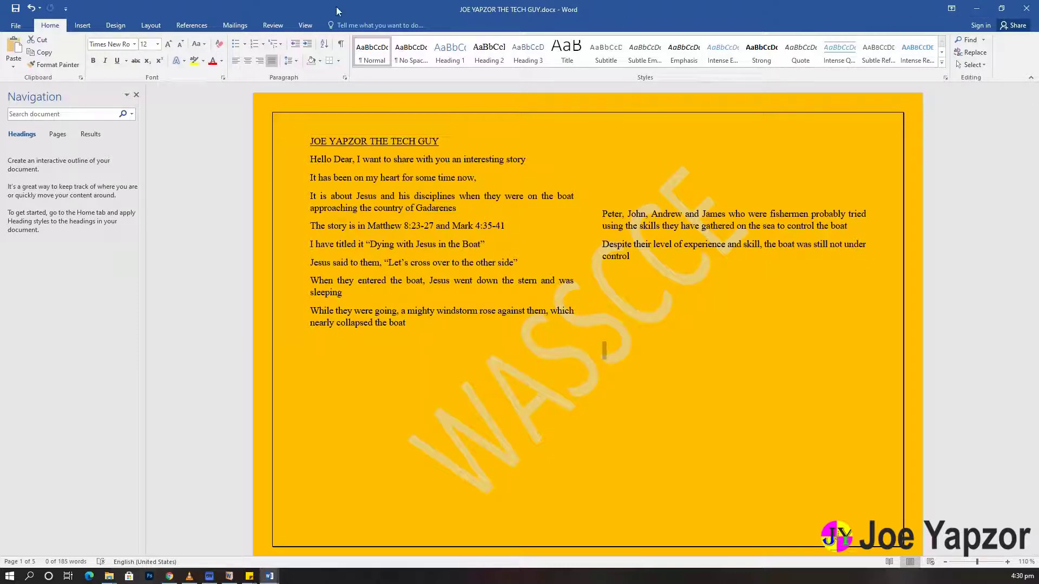
# Print the letter via Microsoft Print to PDF, saving it as 'wassce' in Documents.
pyautogui.click(14, 27)
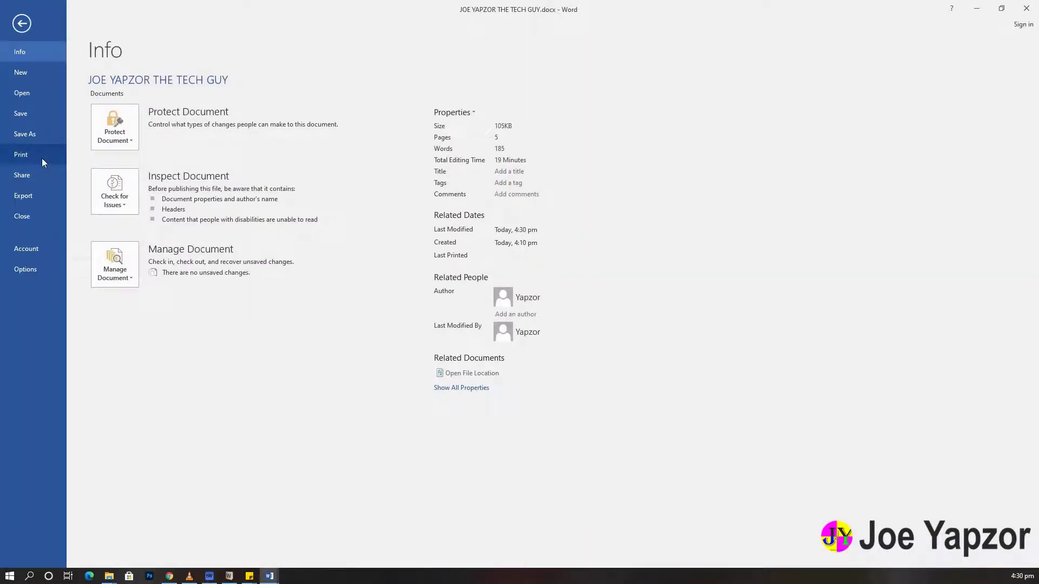
pyautogui.click(59, 157)
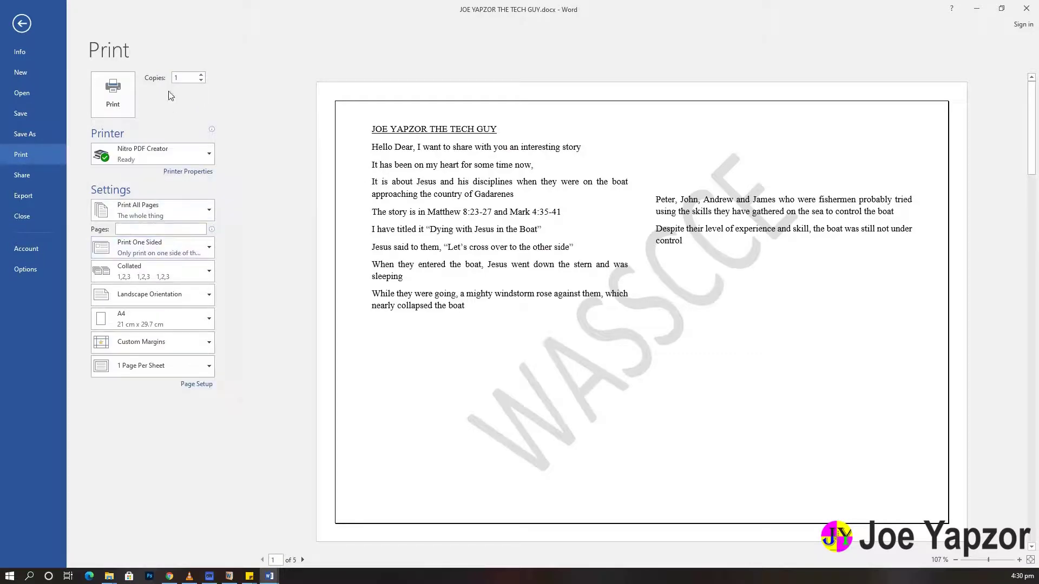
pyautogui.click(159, 157)
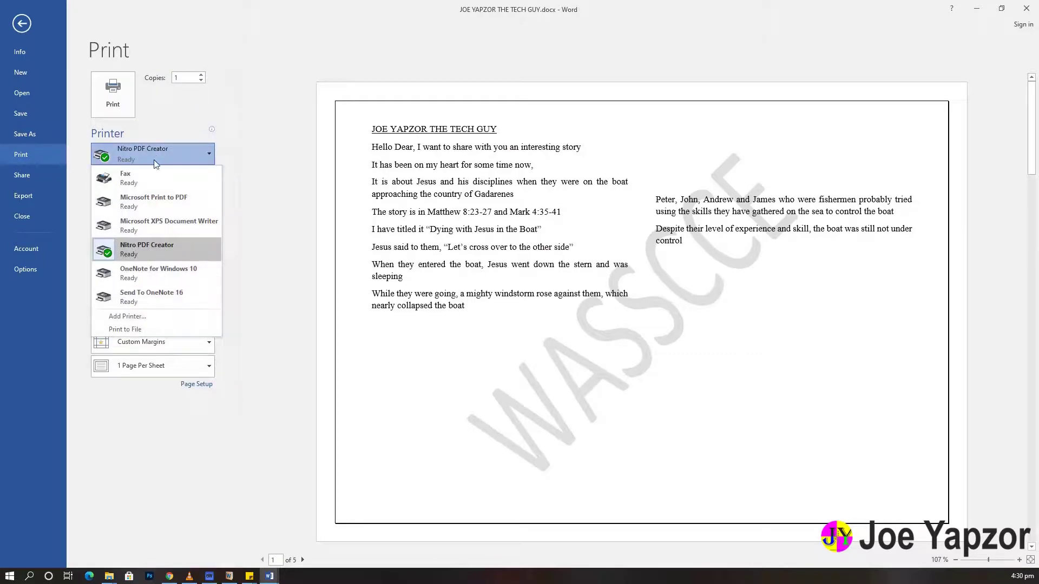
pyautogui.click(153, 197)
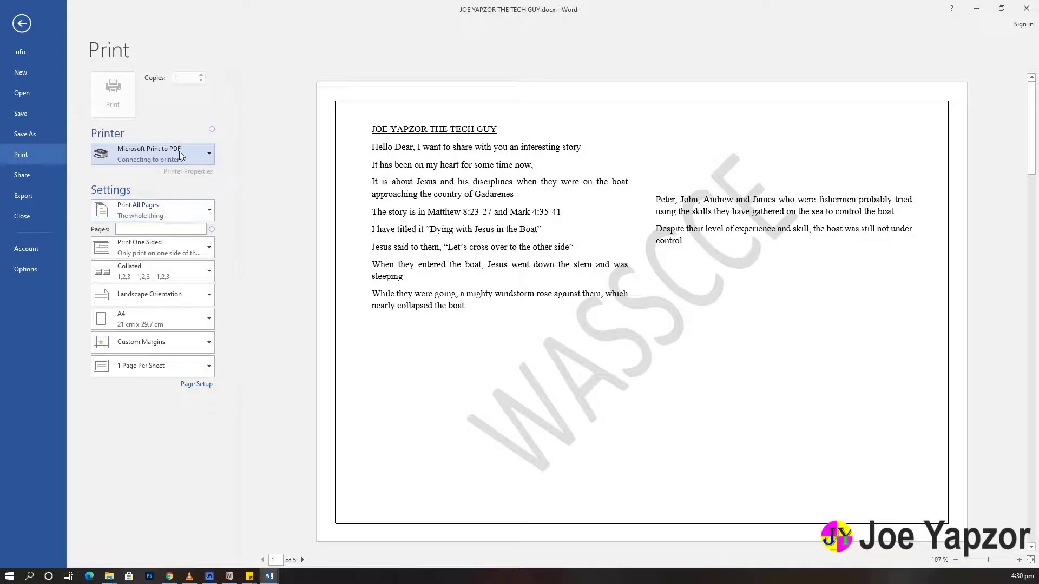
pyautogui.click(186, 155)
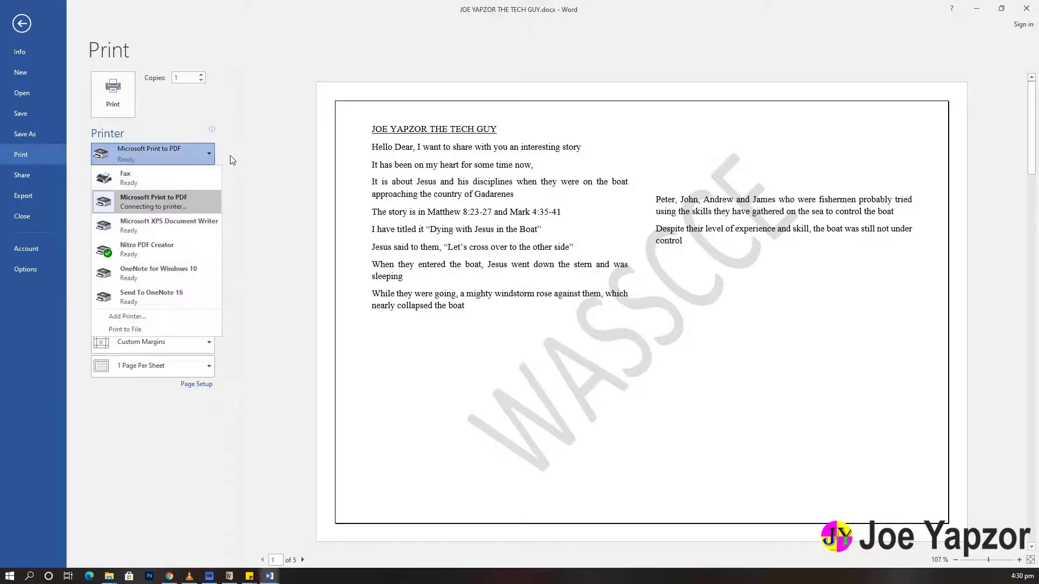
pyautogui.click(261, 175)
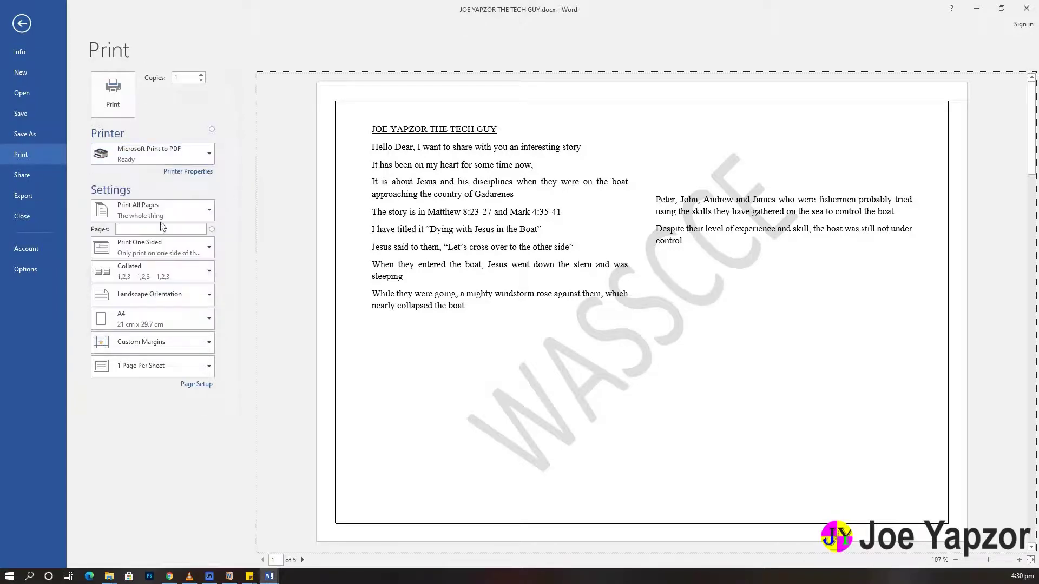
pyautogui.click(116, 87)
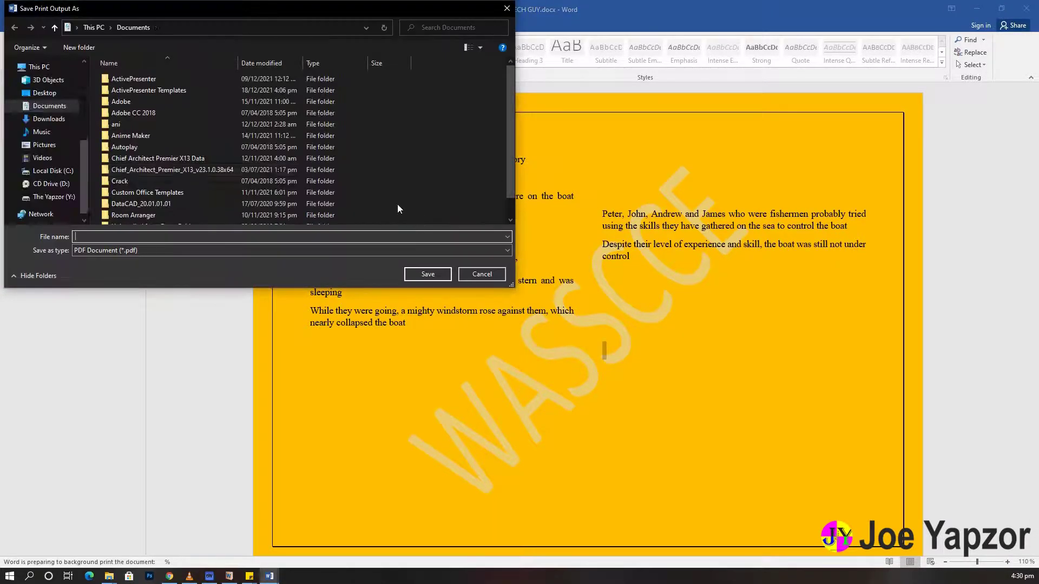
pyautogui.write('wassce')
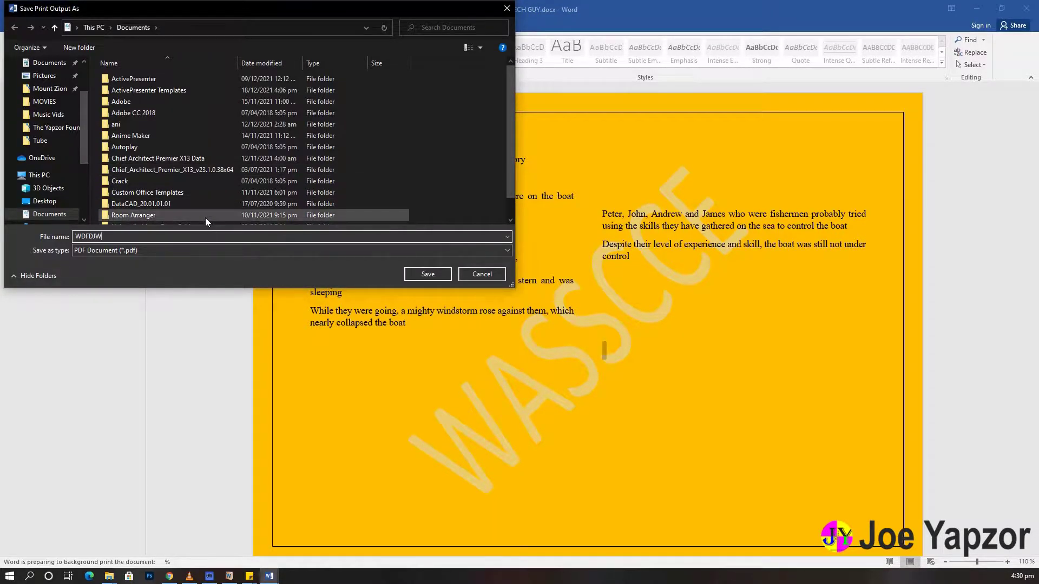
pyautogui.press('Return')
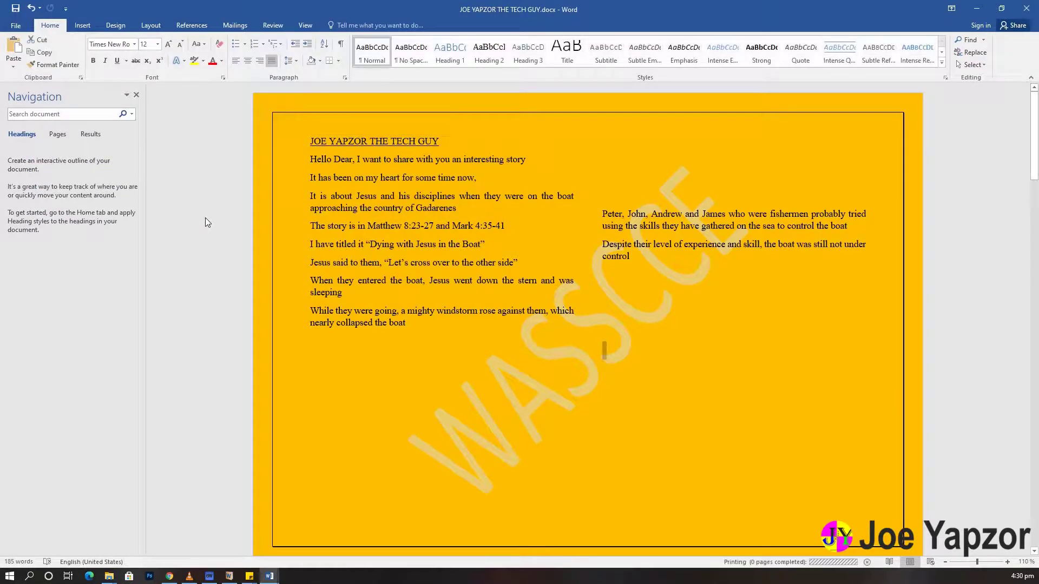